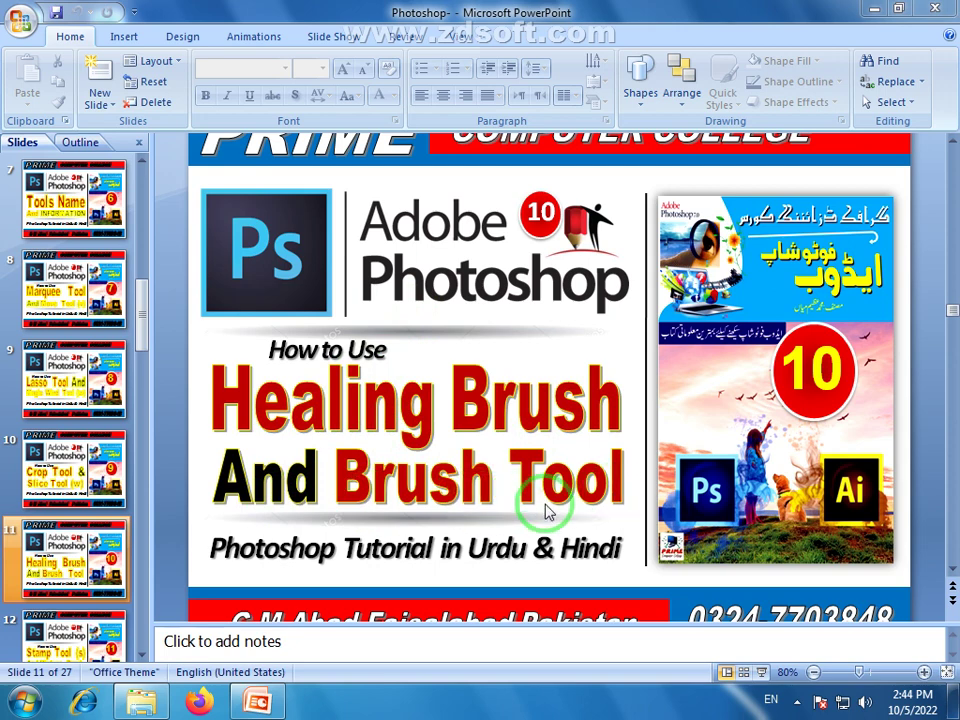
# Switch to the desktop, refresh it, launch Adobe Photoshop and cancel the registration prompt.
pyautogui.press('super+d')
pyautogui.rightClick(392, 242)
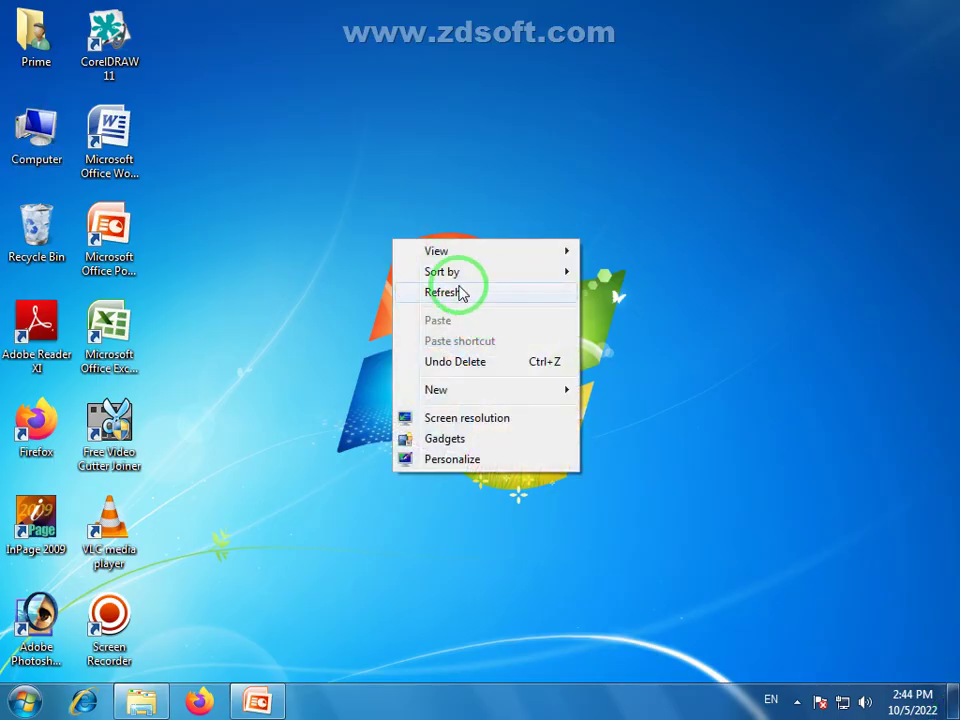
pyautogui.click(462, 292)
pyautogui.doubleClick(36, 625)
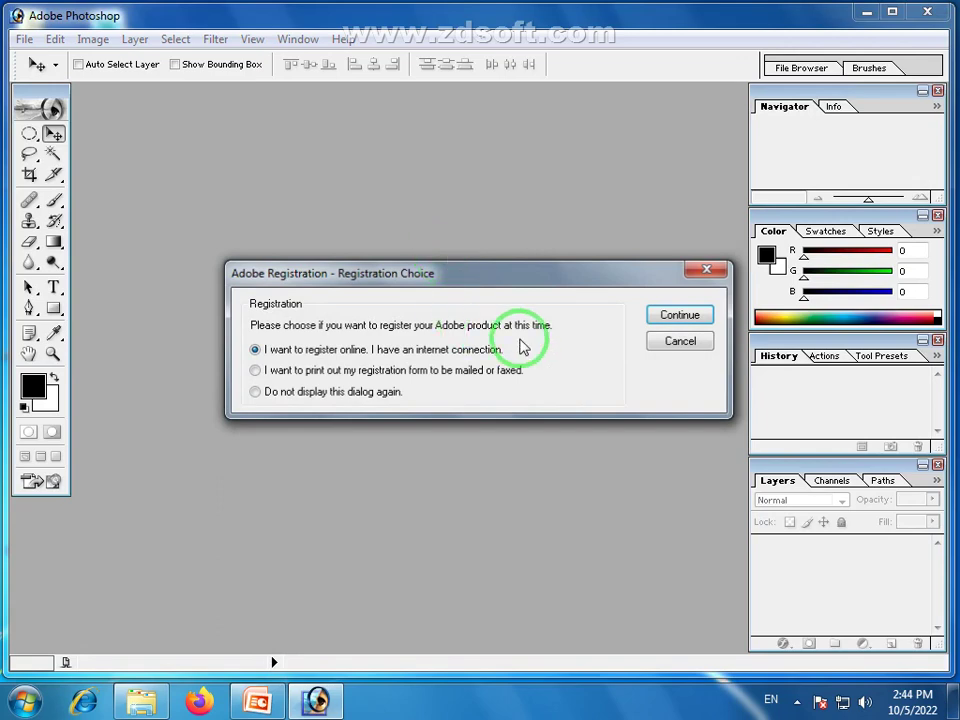
pyautogui.click(677, 342)
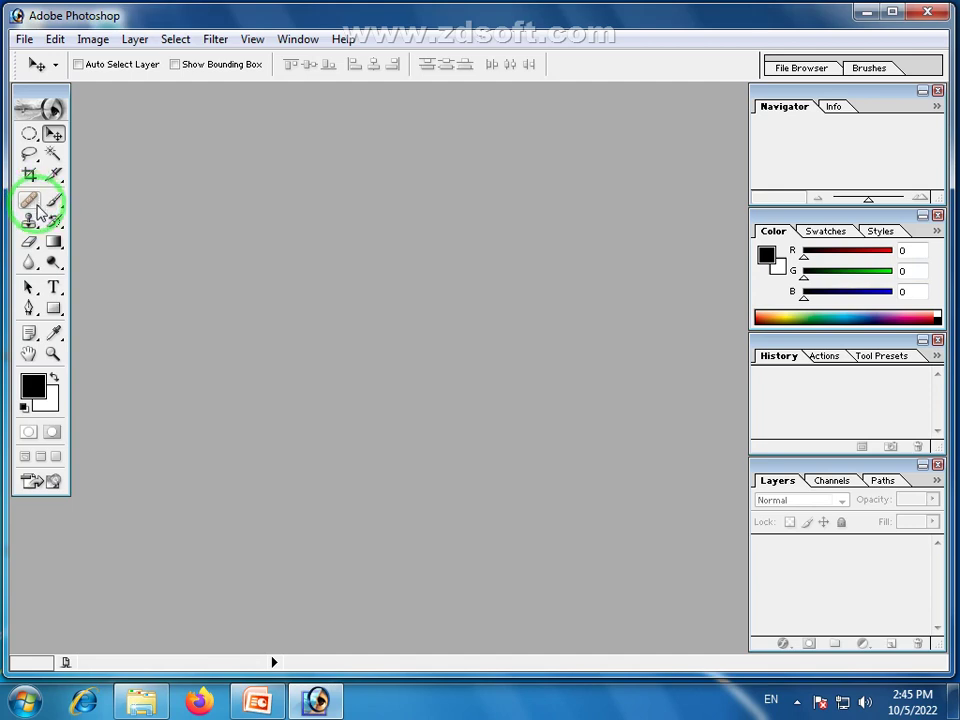
# Examine the tools grouped with the Healing Brush Tool and with the Brush Tool.
pyautogui.click(37, 206)
pyautogui.moveTo(37, 206)
pyautogui.mouseDown()
pyautogui.moveTo(88, 196)
pyautogui.moveTo(110, 207)
pyautogui.moveTo(30, 214)
pyautogui.moveTo(91, 222)
pyautogui.moveTo(92, 231)
pyautogui.moveTo(70, 217)
pyautogui.moveTo(153, 222)
pyautogui.moveTo(137, 167)
pyautogui.mouseUp()
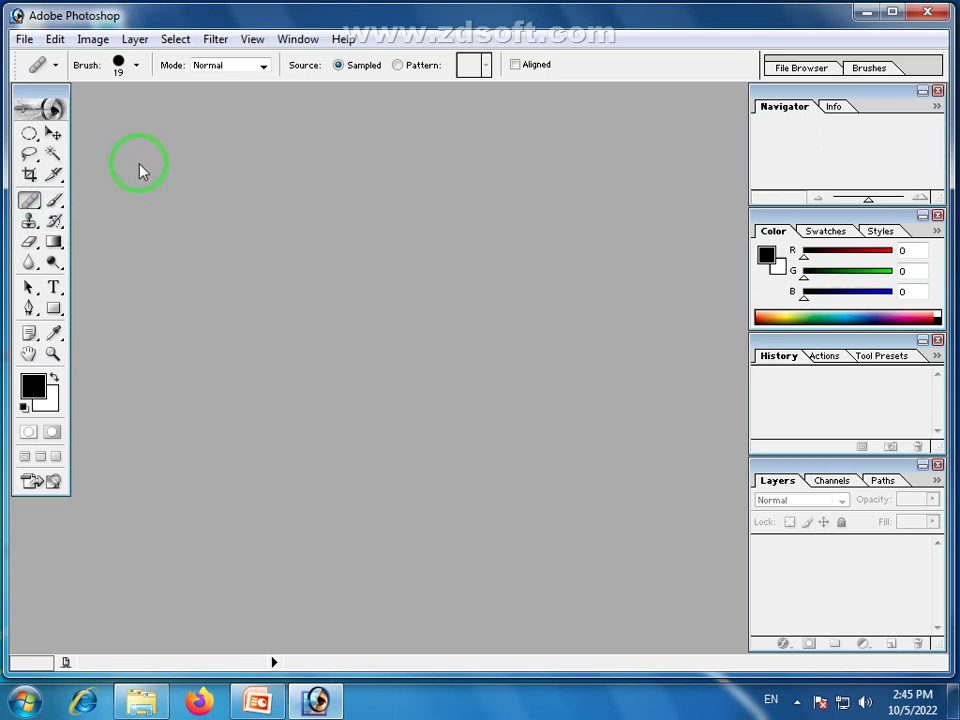
pyautogui.click(58, 204)
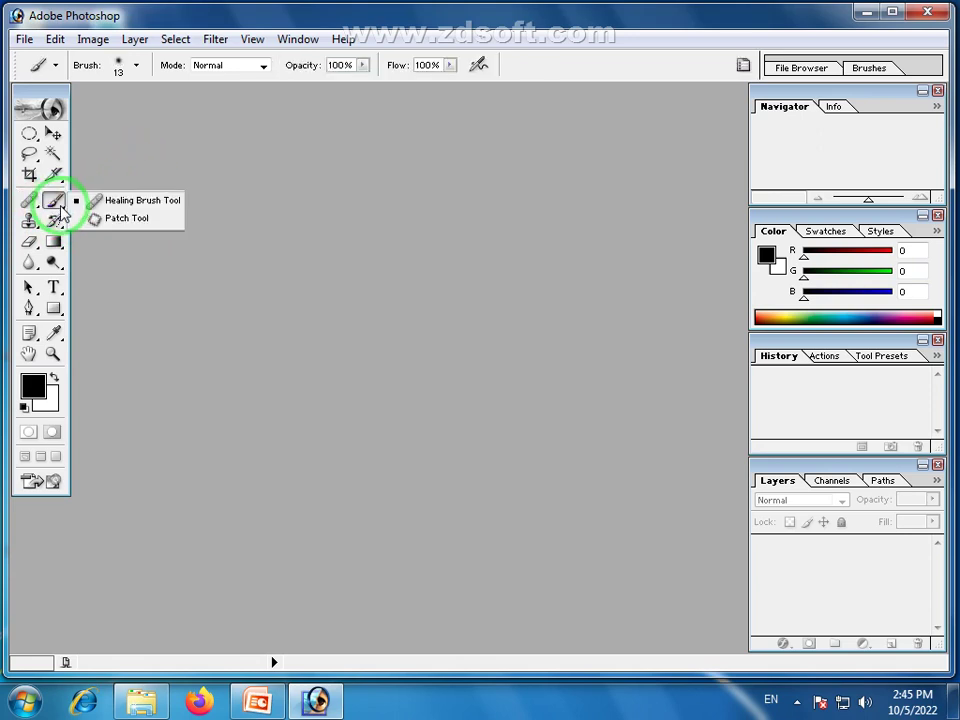
pyautogui.moveTo(60, 207)
pyautogui.mouseDown()
pyautogui.moveTo(133, 214)
pyautogui.moveTo(88, 232)
pyautogui.moveTo(140, 232)
pyautogui.moveTo(128, 217)
pyautogui.moveTo(140, 205)
pyautogui.moveTo(123, 234)
pyautogui.moveTo(92, 255)
pyautogui.mouseUp()
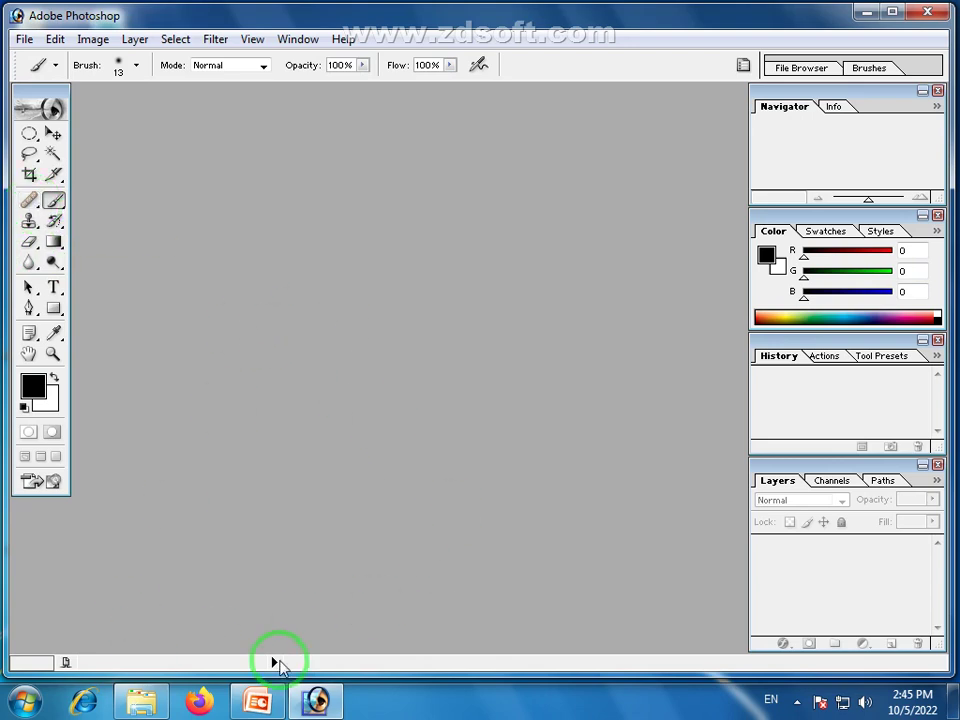
# Launch Firefox and, in File Explorer, look through drive D and the Sample Pictures folder for a practice photo.
pyautogui.click(205, 701)
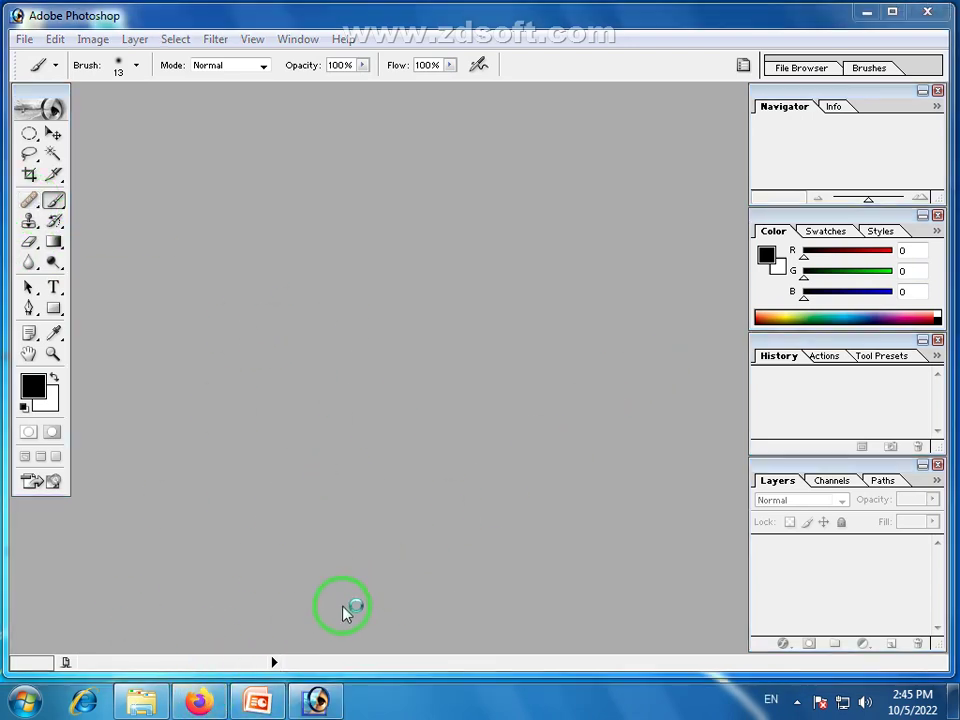
pyautogui.click(141, 702)
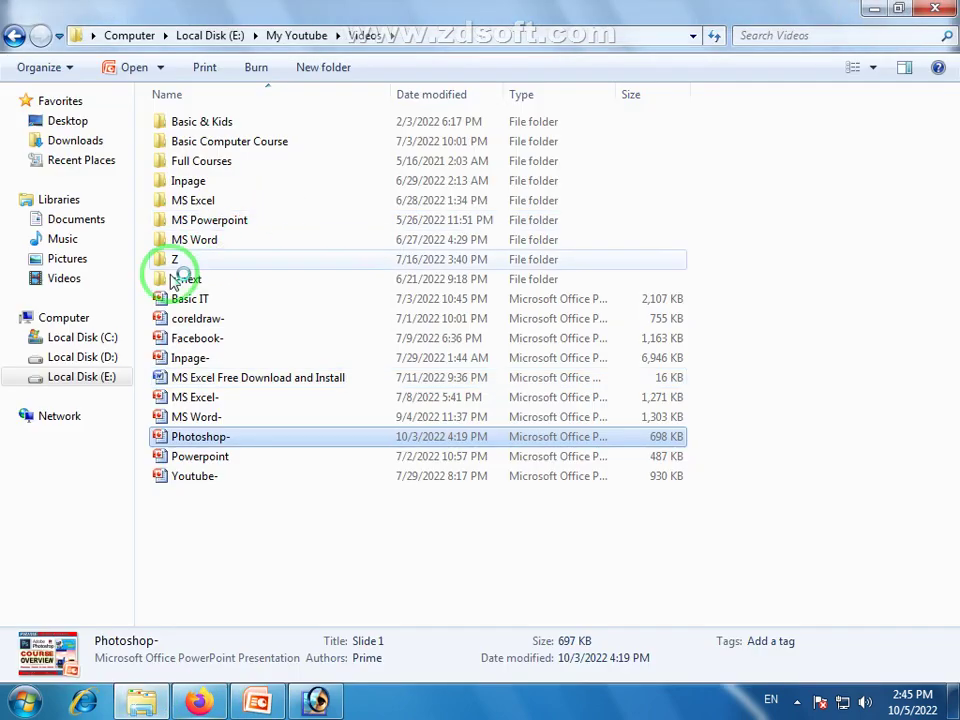
pyautogui.click(75, 357)
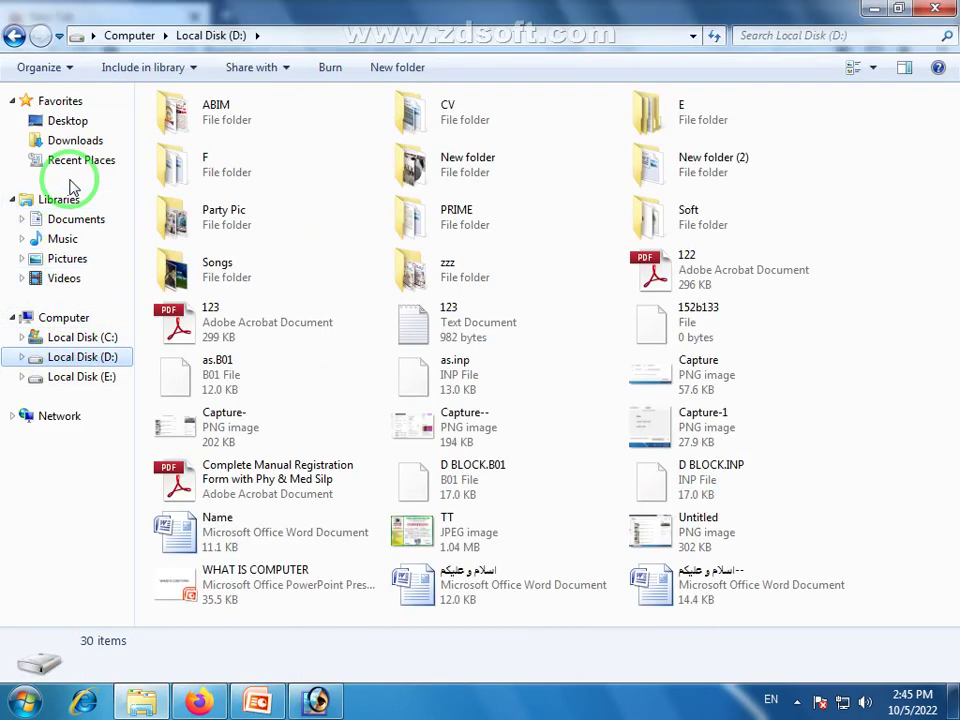
pyautogui.click(70, 259)
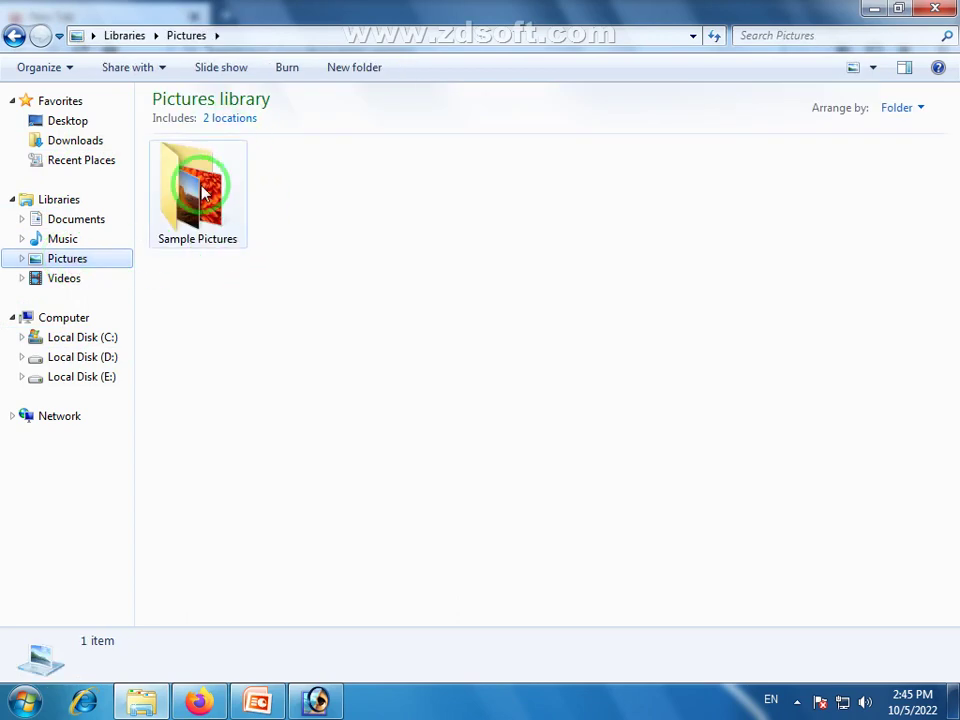
pyautogui.doubleClick(197, 190)
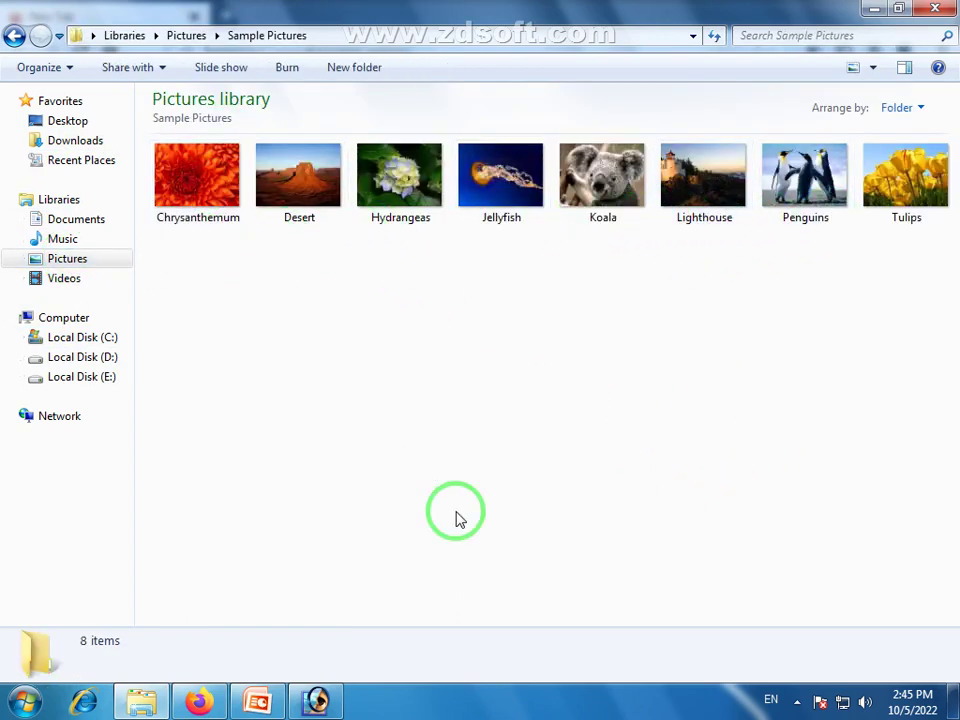
pyautogui.click(318, 702)
# Switch to Firefox, dismiss the update notice and activate the web search on the new tab page.
pyautogui.click(199, 702)
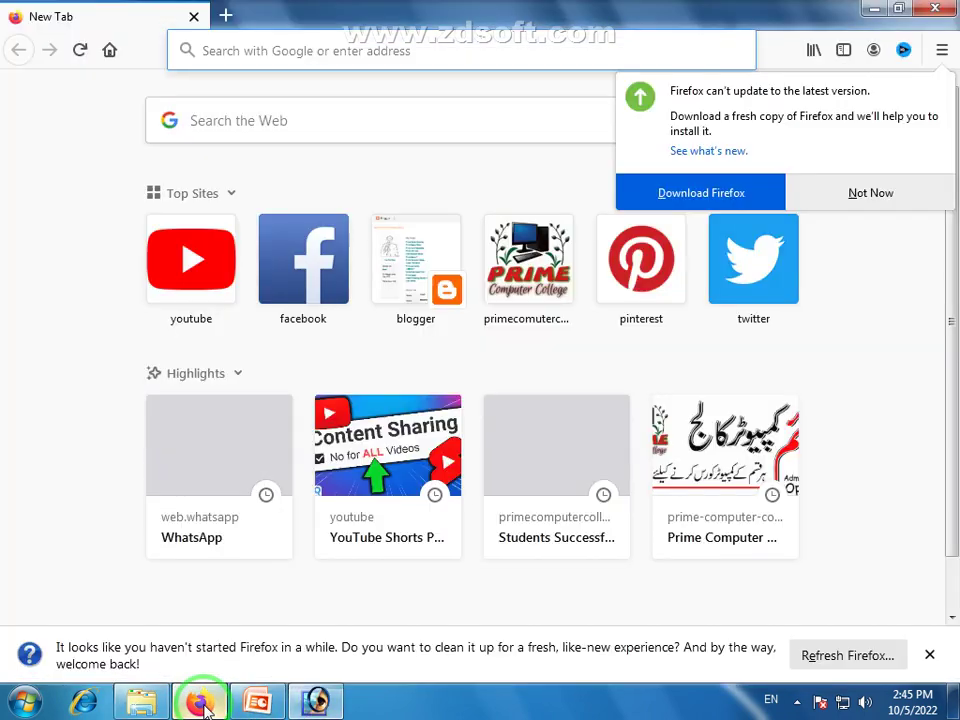
pyautogui.click(908, 188)
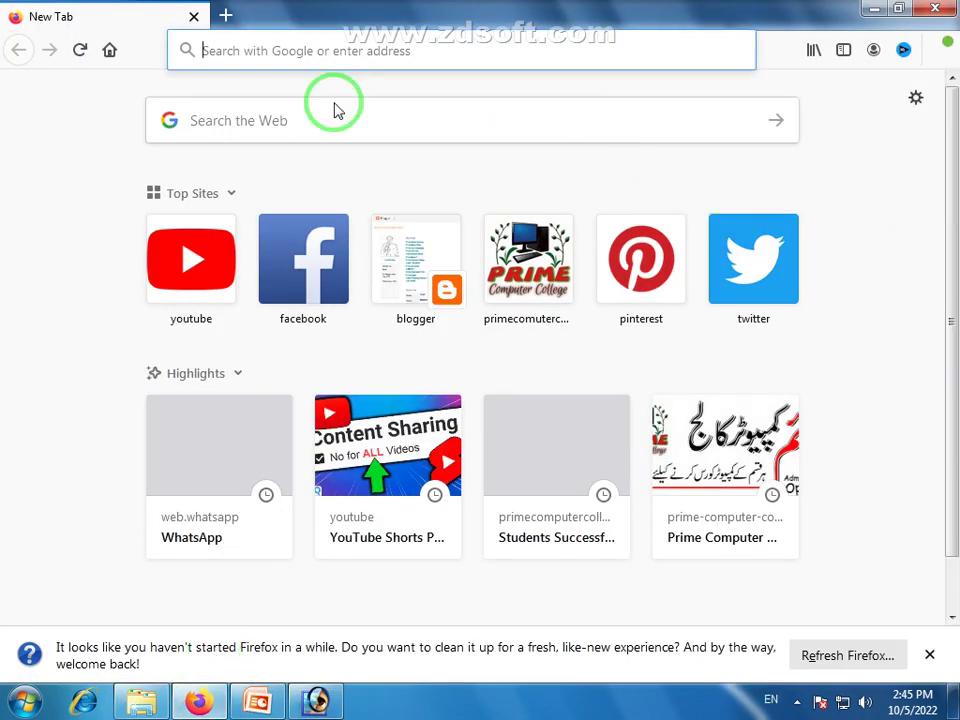
pyautogui.click(390, 122)
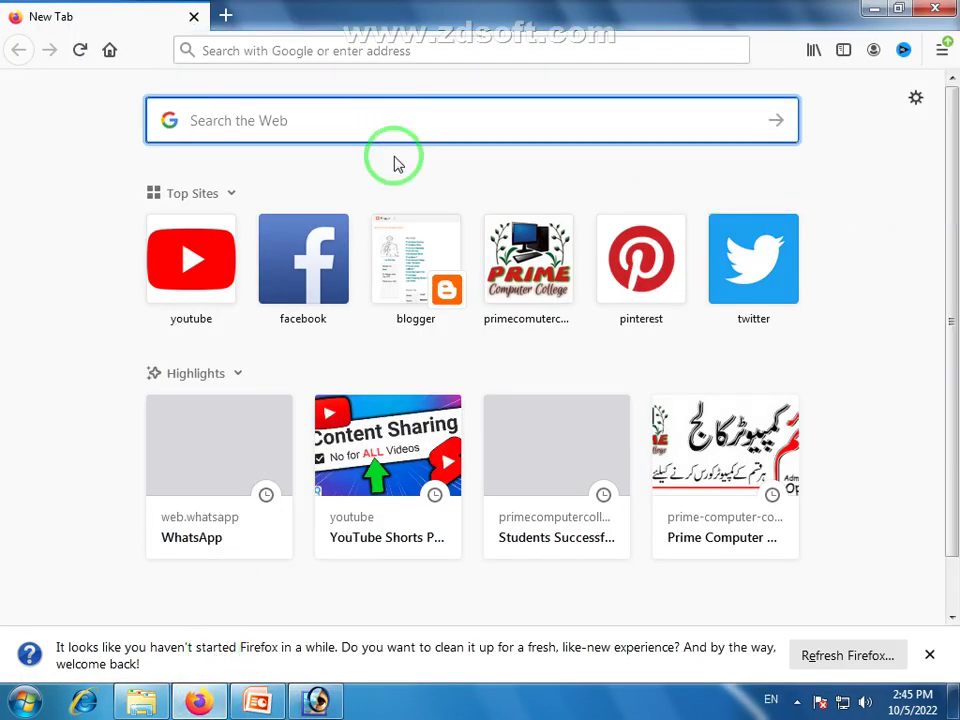
pyautogui.write('sk')
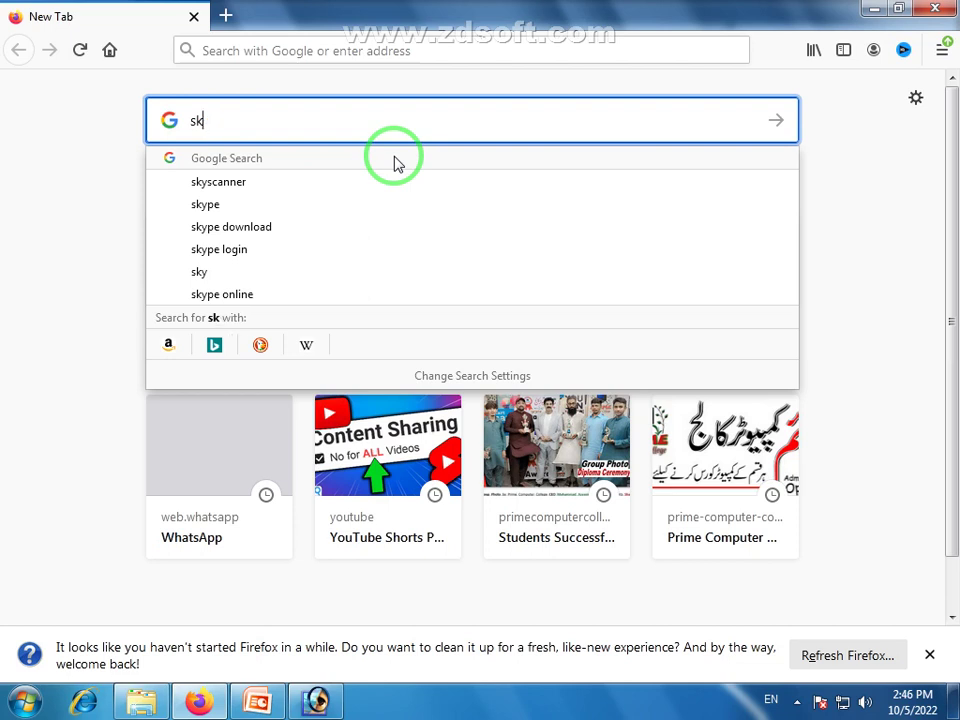
pyautogui.press('BackSpace')
pyautogui.press('BackSpace')
# Search the web for "birds in sky" and switch to the image results.
pyautogui.write('bri')
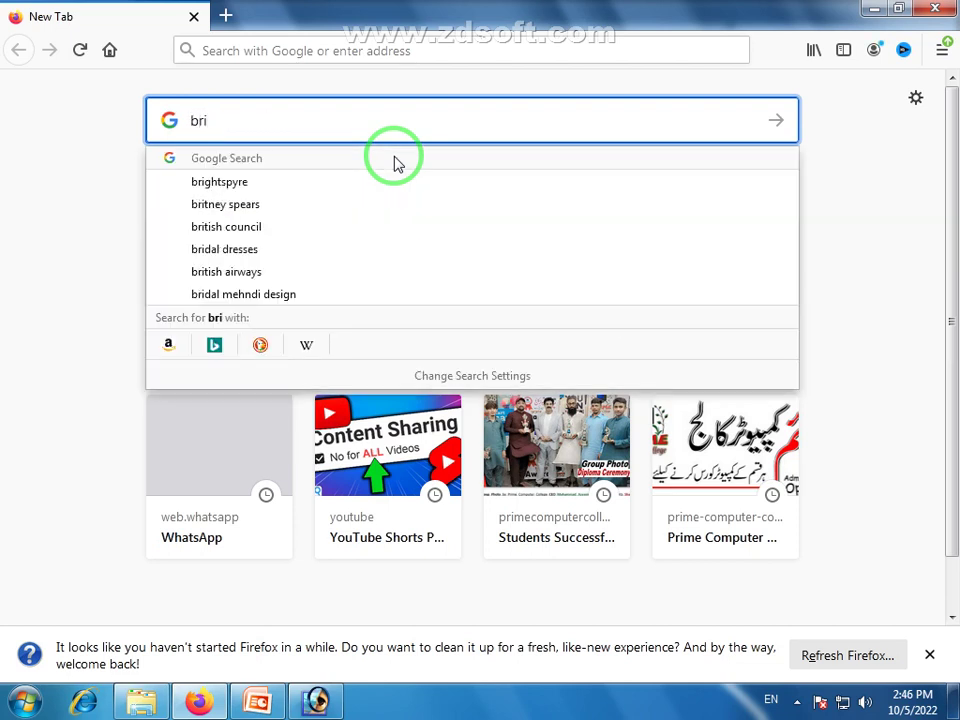
pyautogui.press('BackSpace')
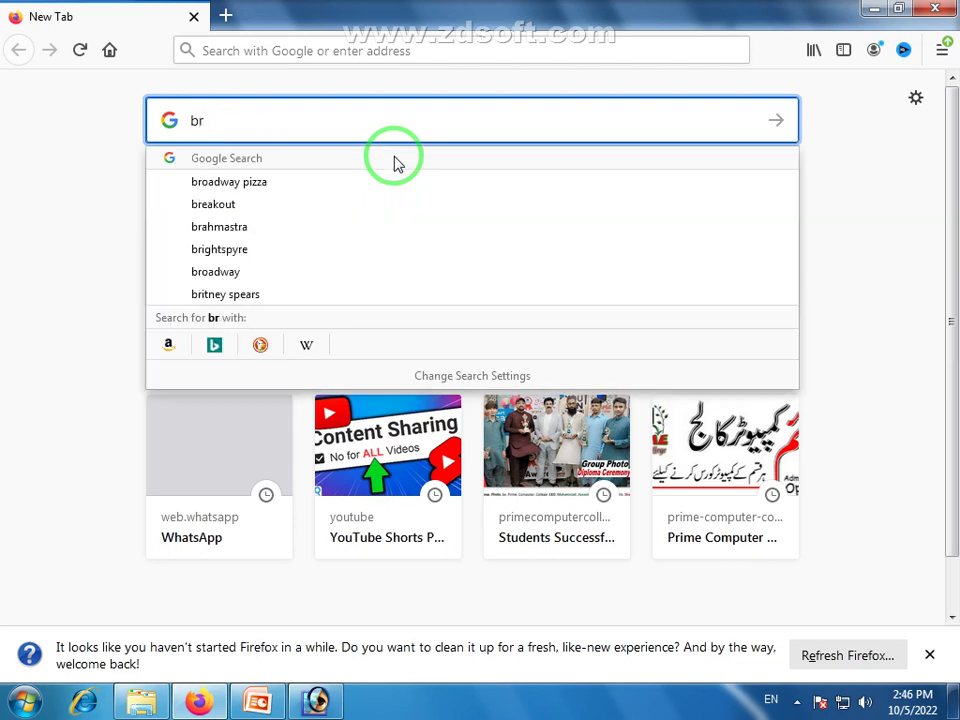
pyautogui.write('ird')
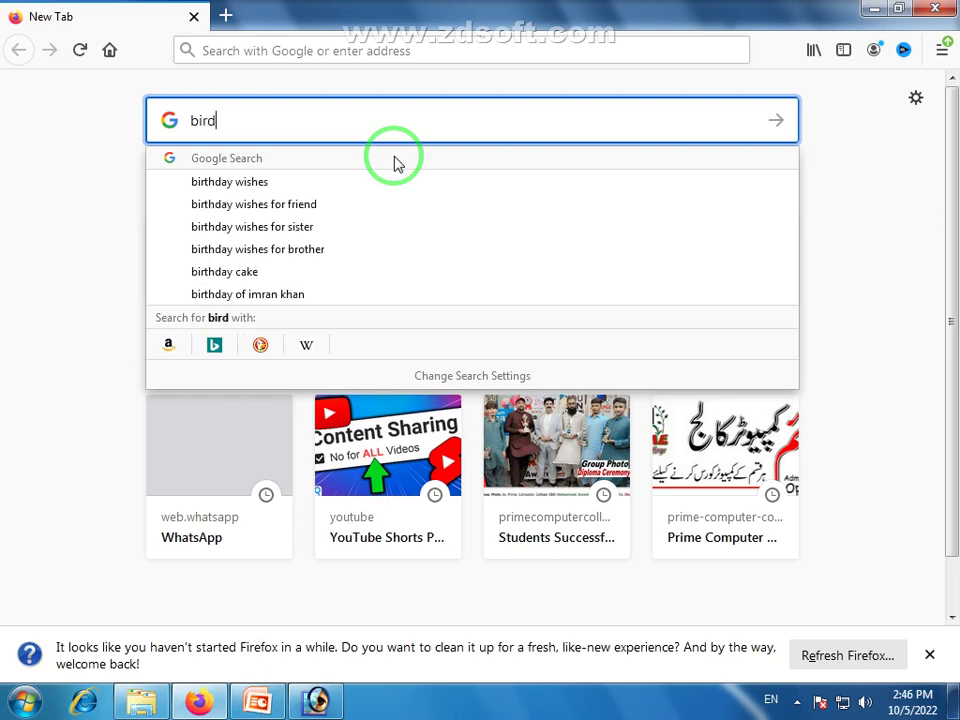
pyautogui.write('s in')
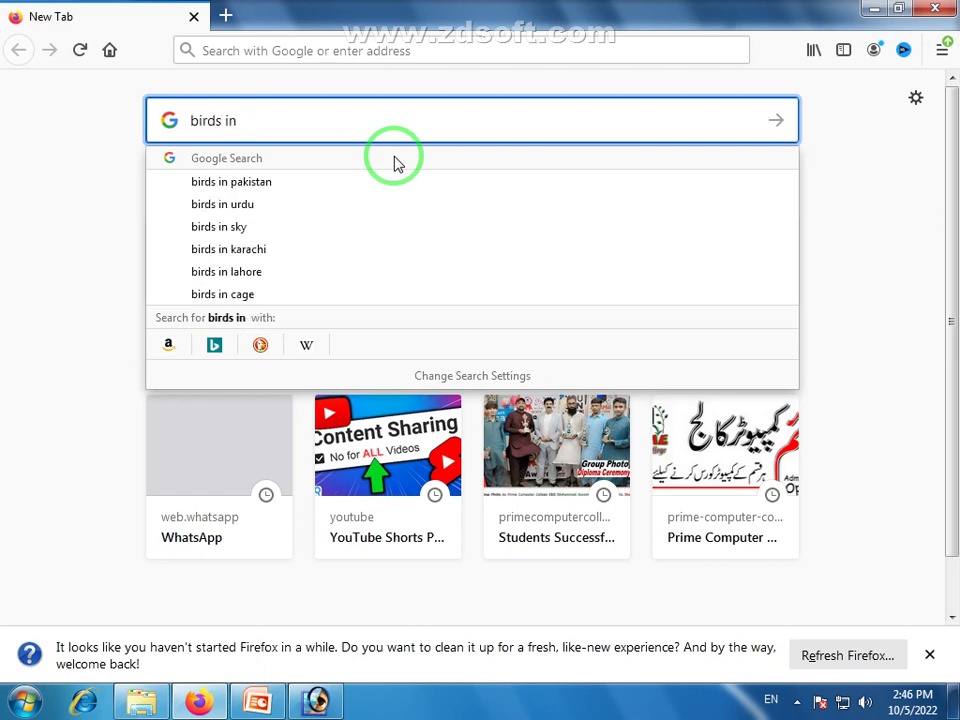
pyautogui.press('Down')
pyautogui.press('Down')
pyautogui.press('Down')
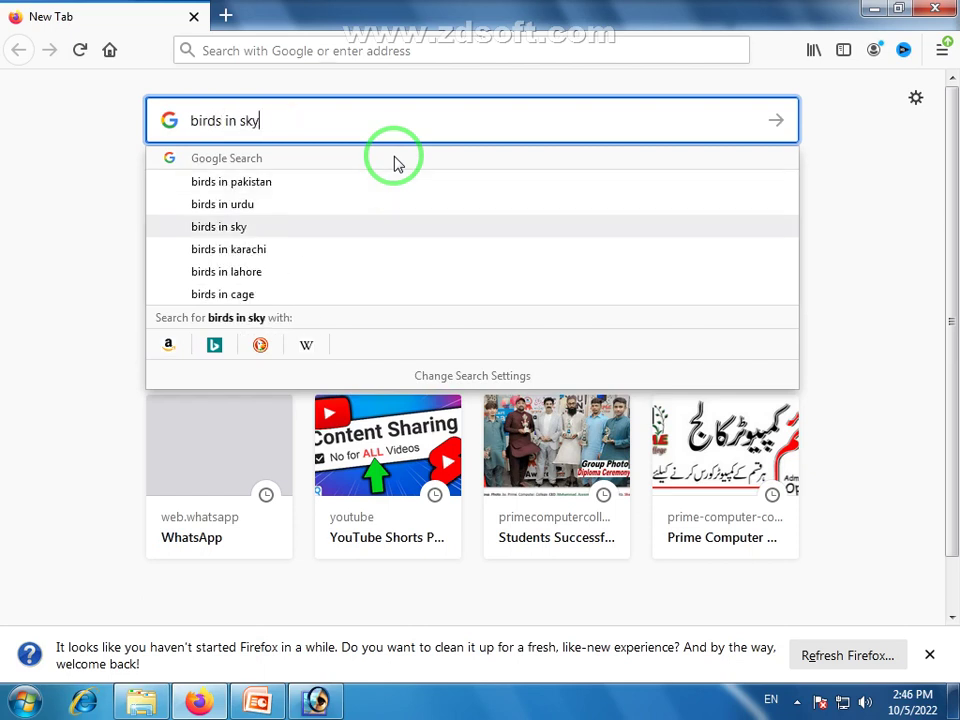
pyautogui.press('Return')
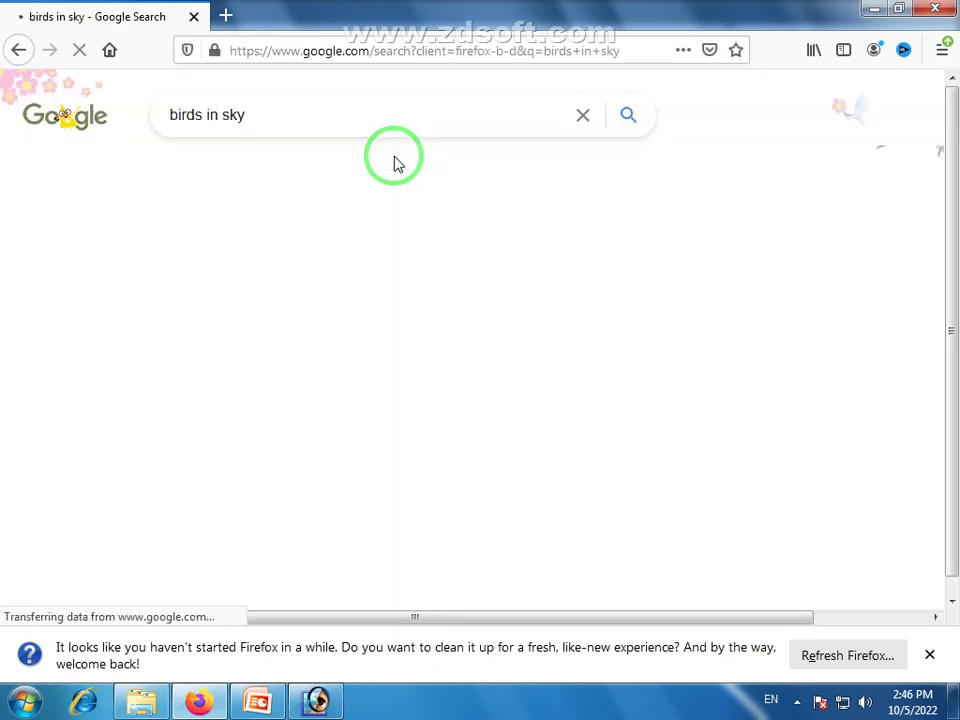
pyautogui.scroll(-3, 470, 240)
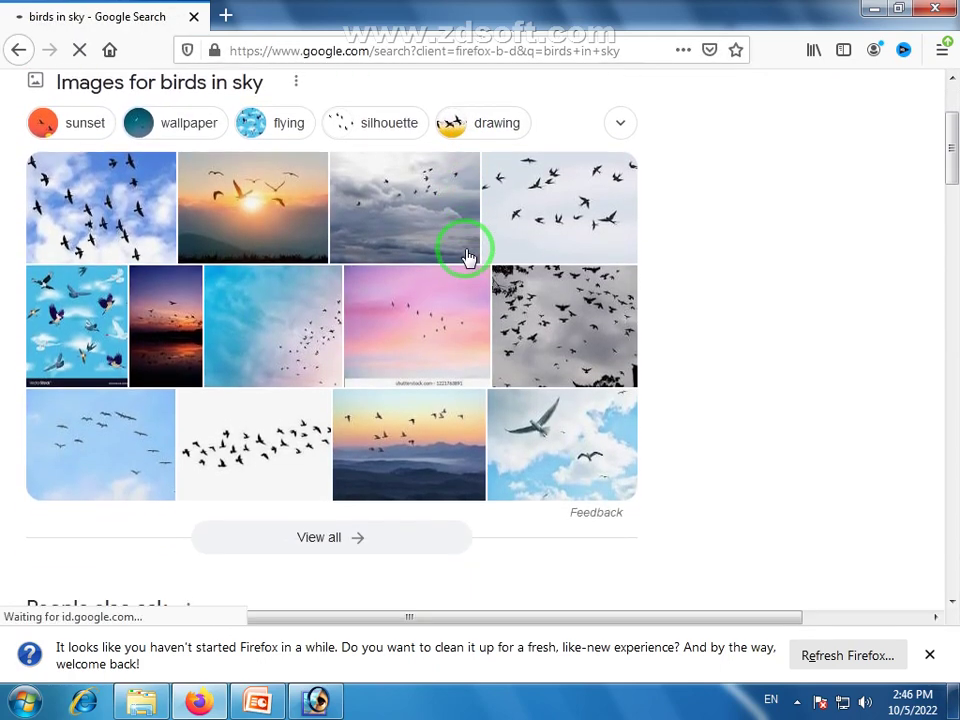
pyautogui.scroll(3, 339, 223)
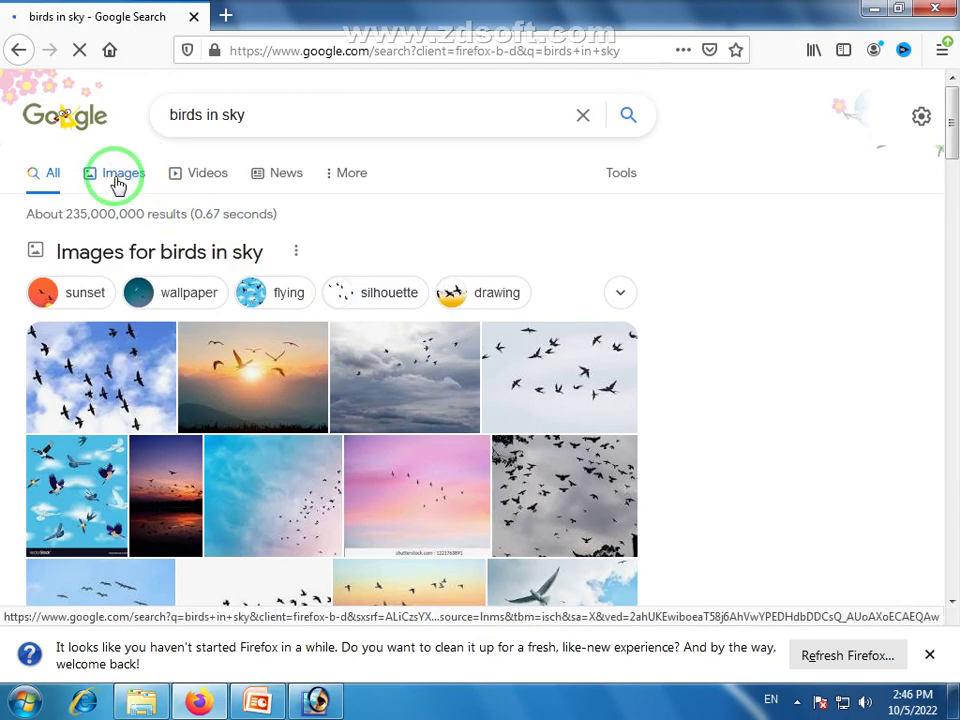
pyautogui.click(118, 176)
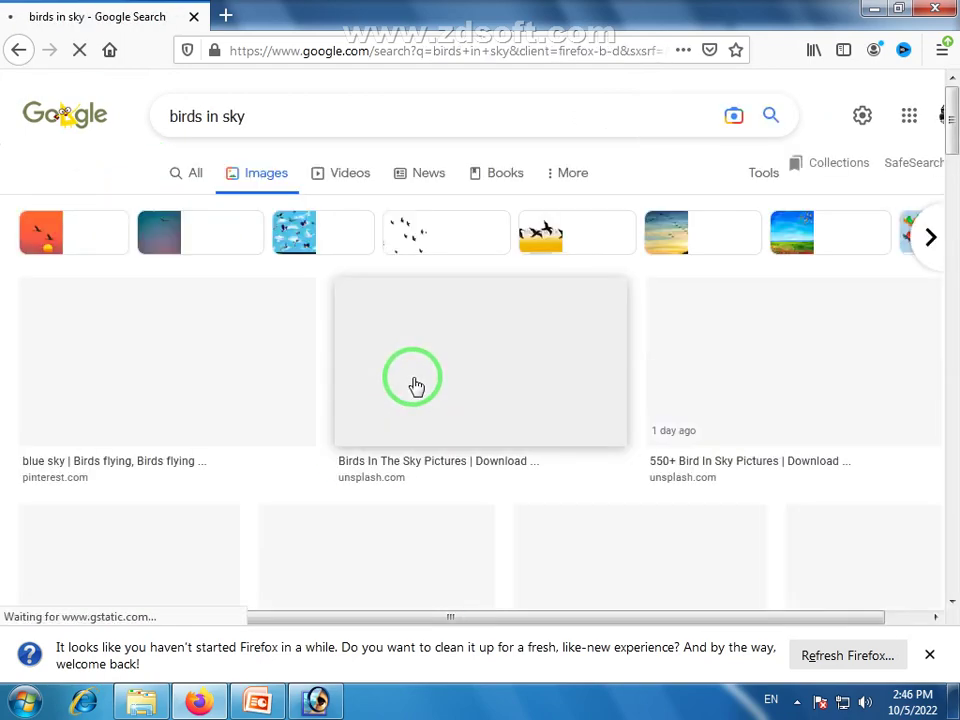
# Browse the image results and open the preview of Shutterstock's flying birds in a plain blue sky.
pyautogui.scroll(-4, 455, 338)
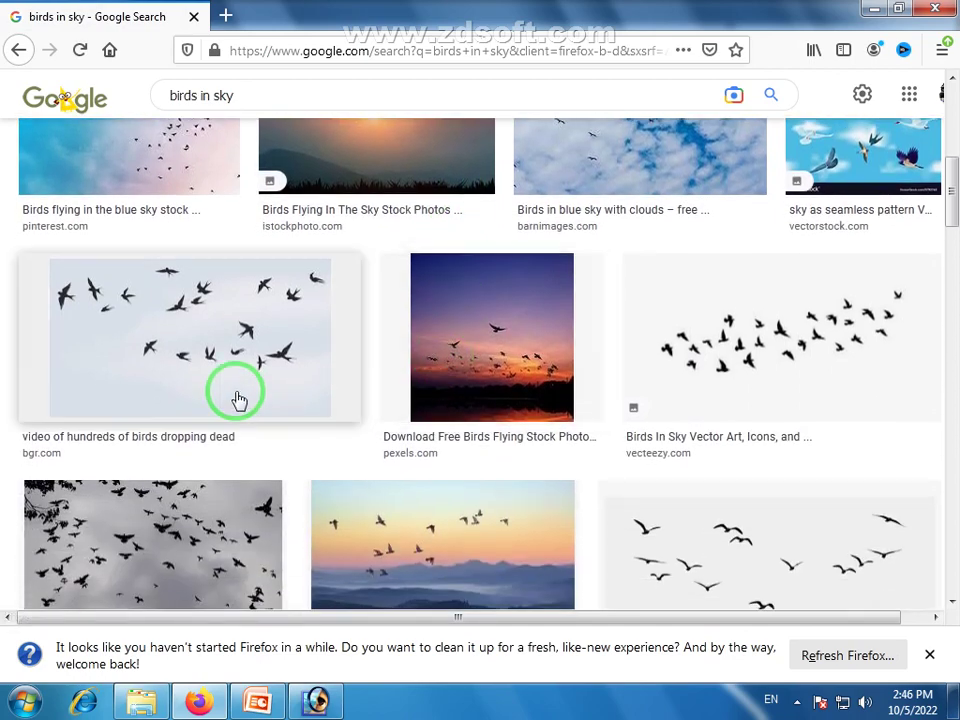
pyautogui.scroll(-2, 209, 332)
pyautogui.scroll(-5, 608, 380)
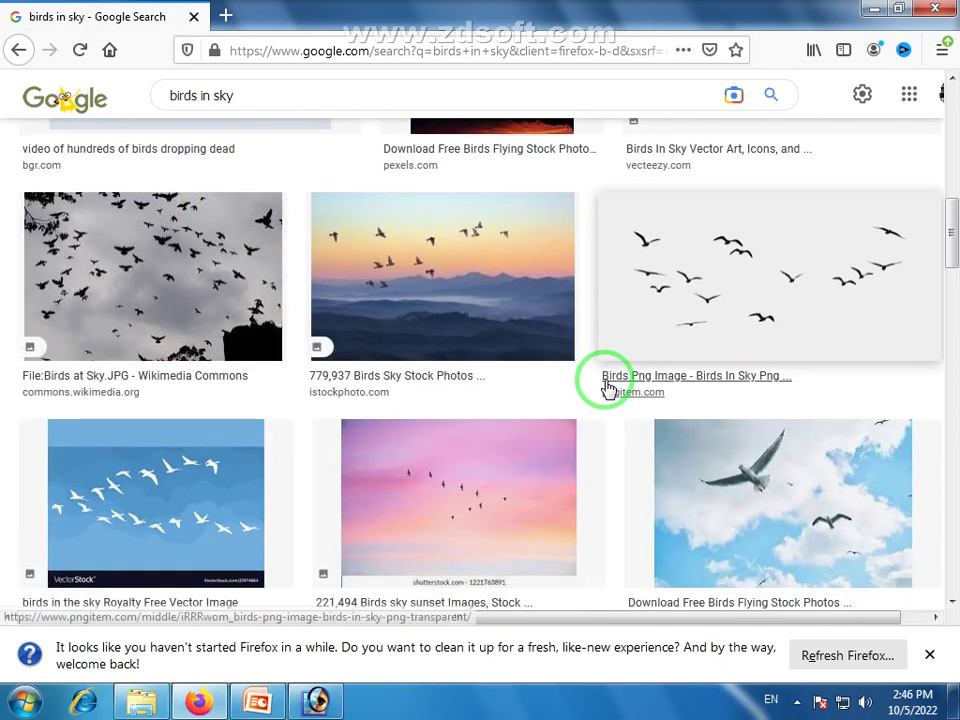
pyautogui.scroll(-1, 608, 378)
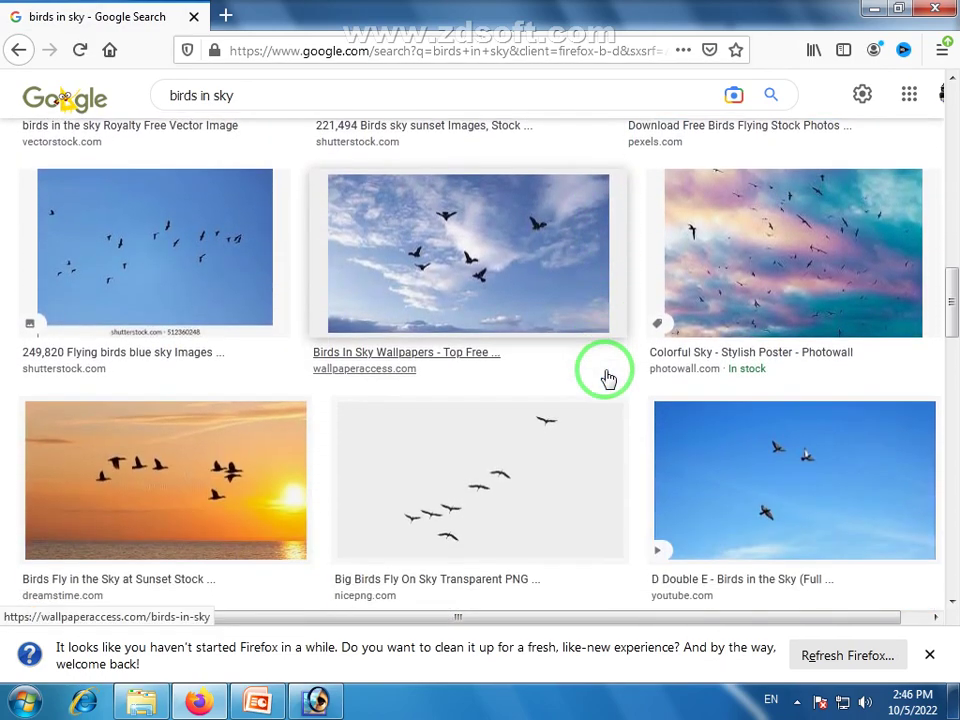
pyautogui.click(150, 274)
# From the related images, open the Wikimedia Commons picture "Birds in the sky picture.png".
pyautogui.scroll(-3, 718, 317)
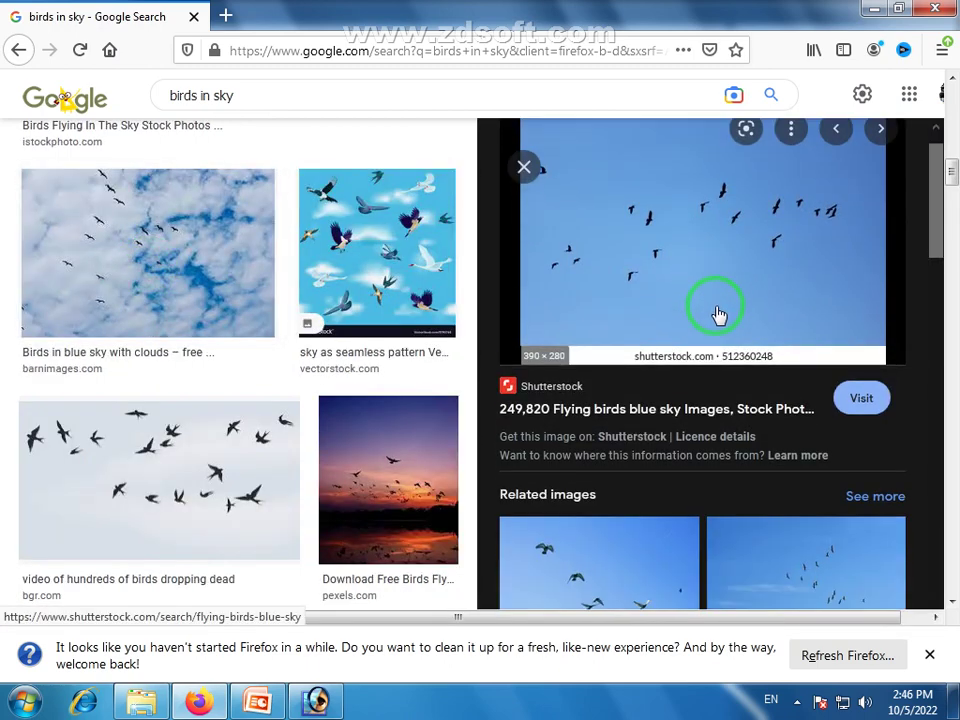
pyautogui.scroll(-3, 716, 303)
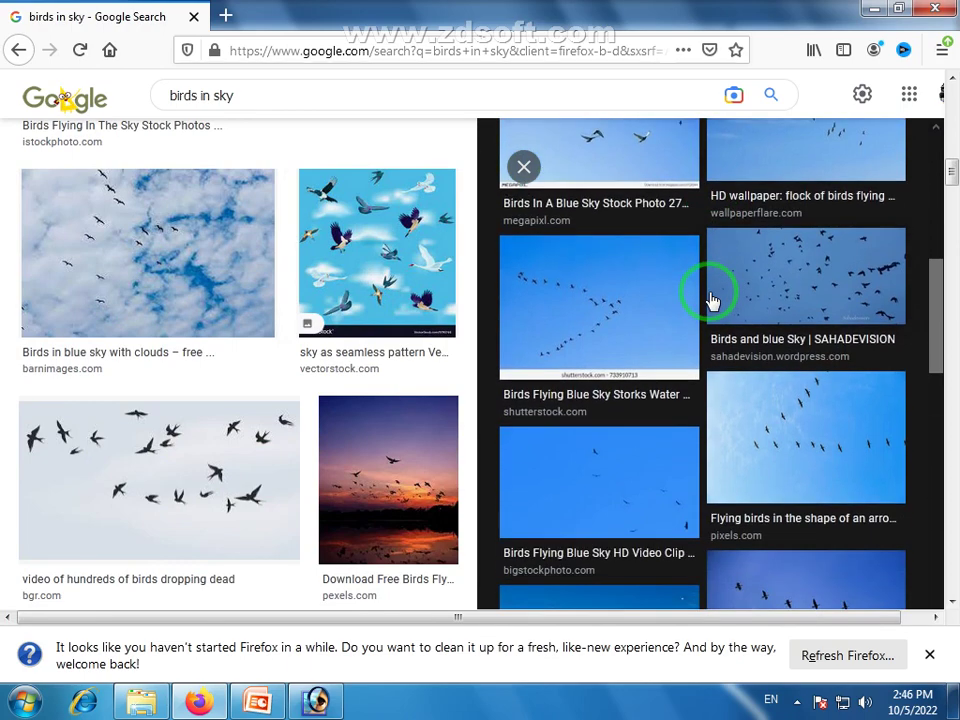
pyautogui.scroll(-4, 711, 300)
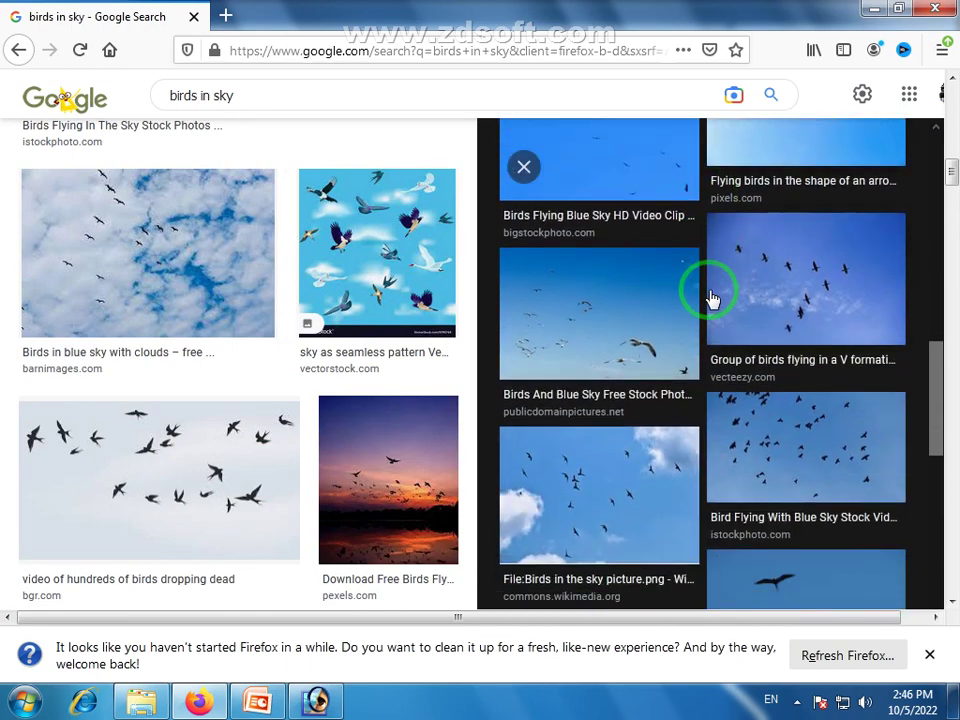
pyautogui.scroll(-1, 710, 295)
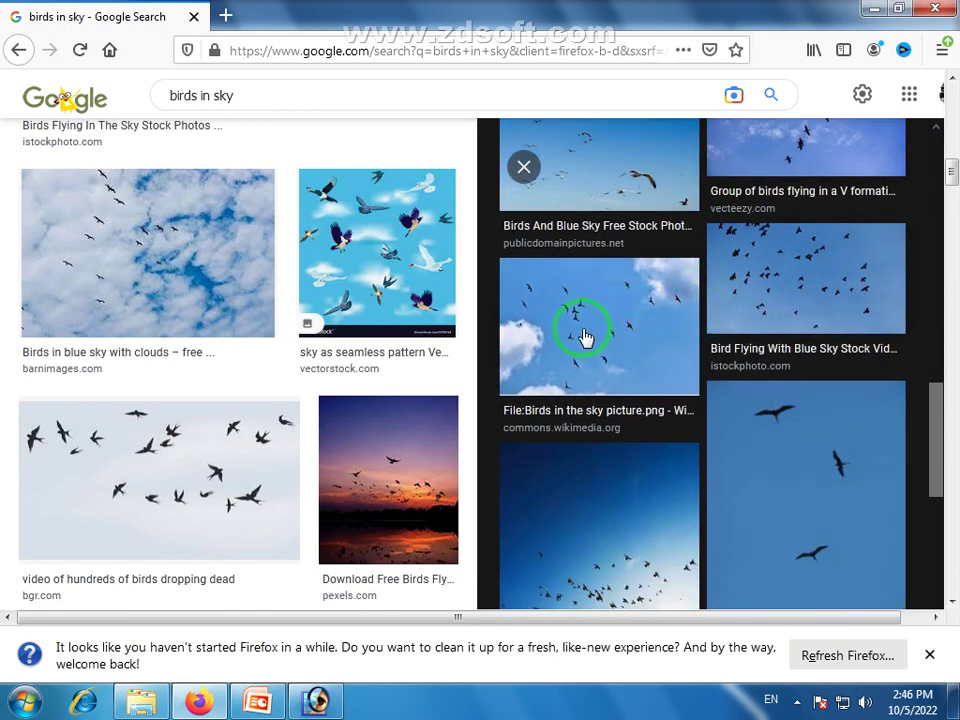
pyautogui.scroll(-1, 585, 337)
pyautogui.click(600, 228)
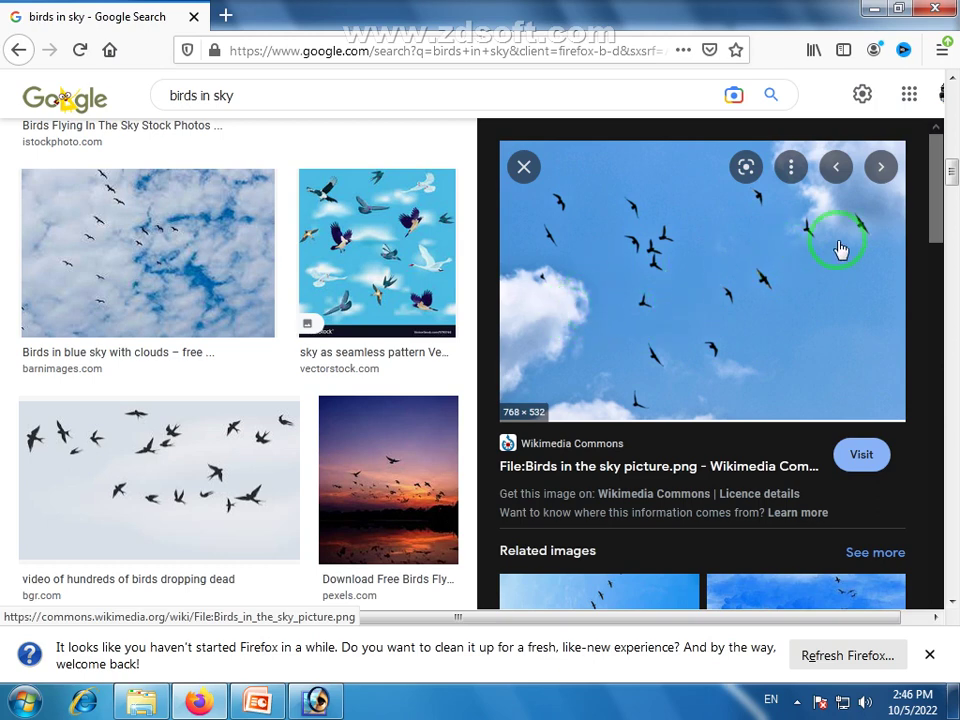
# Save the previewed bird picture to the Desktop as PNG image Birds_in_the_sky_picture.
pyautogui.rightClick(665, 260)
pyautogui.click(729, 488)
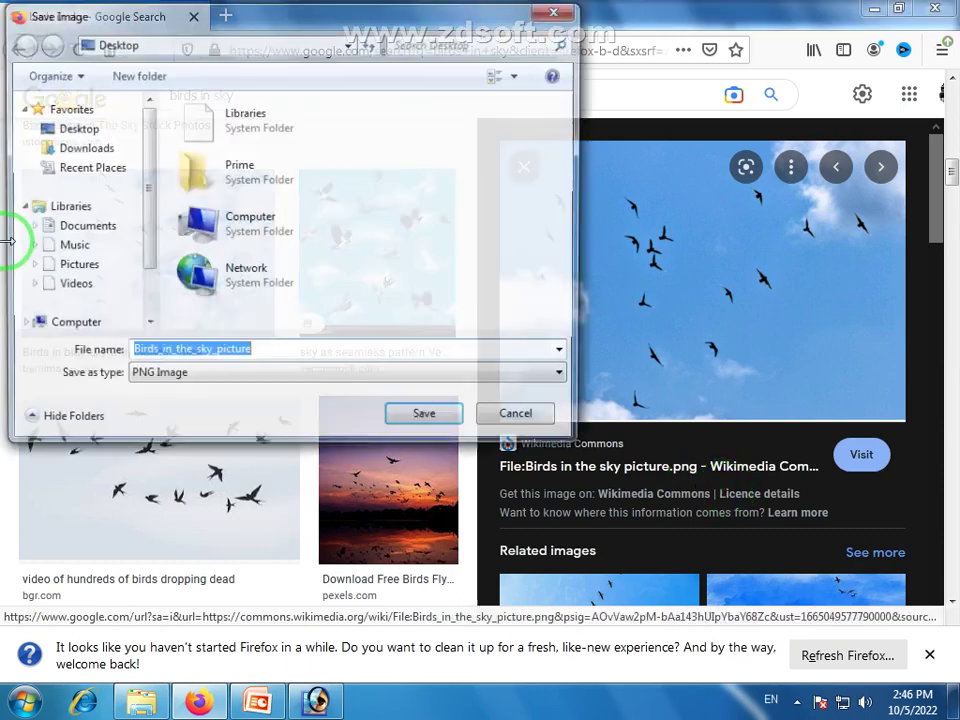
pyautogui.click(66, 128)
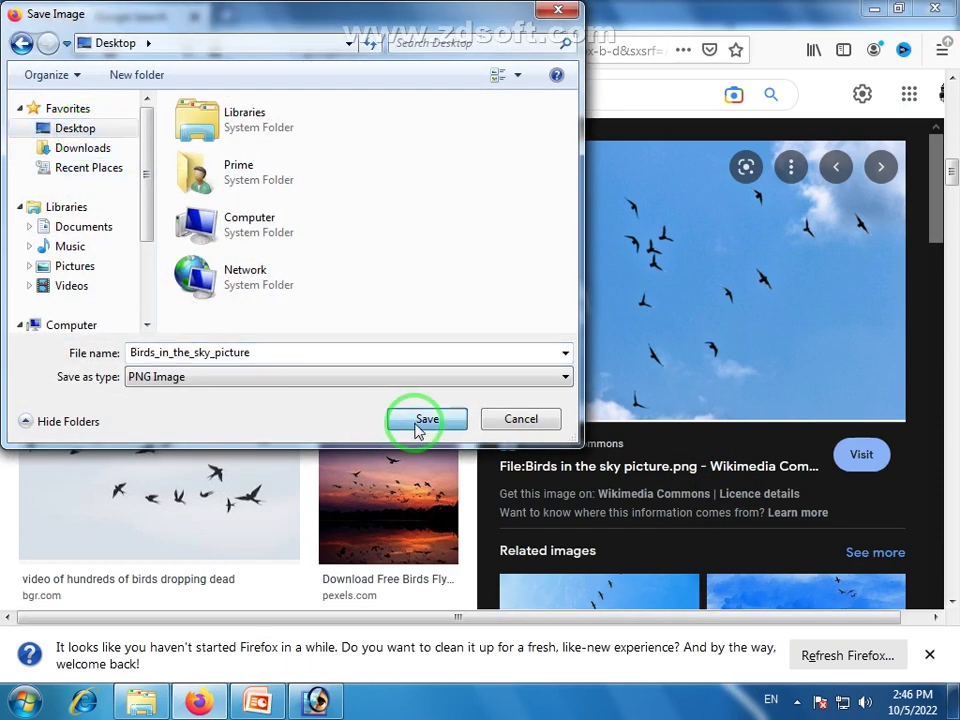
pyautogui.click(419, 421)
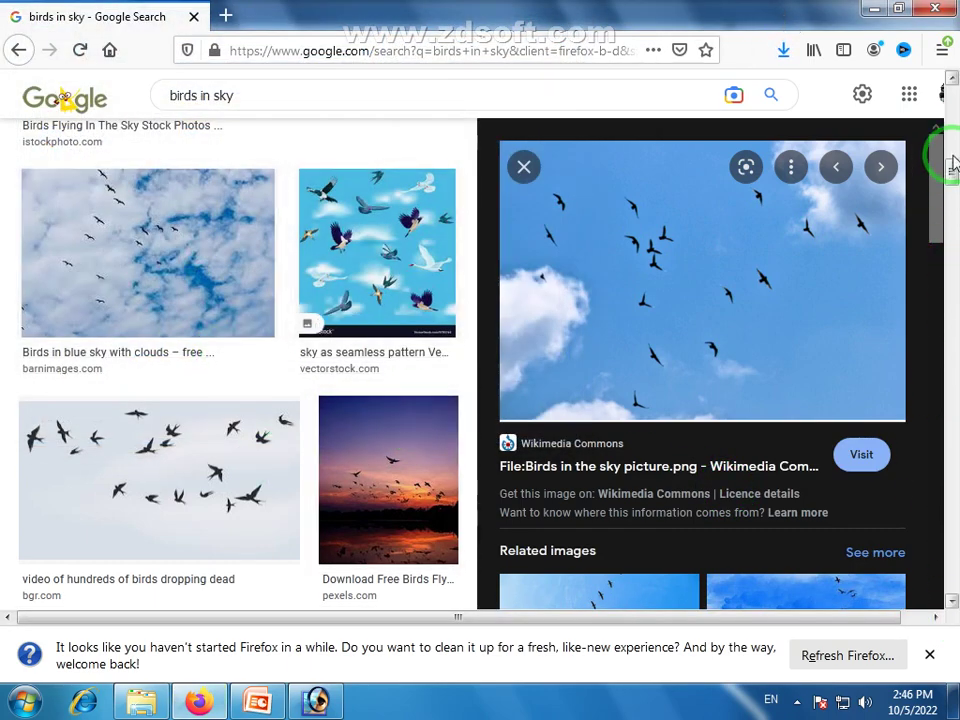
# Browse the image results and open the preview of Vecteezy's black flying-bird silhouettes on a white background.
pyautogui.scroll(6, 236, 396)
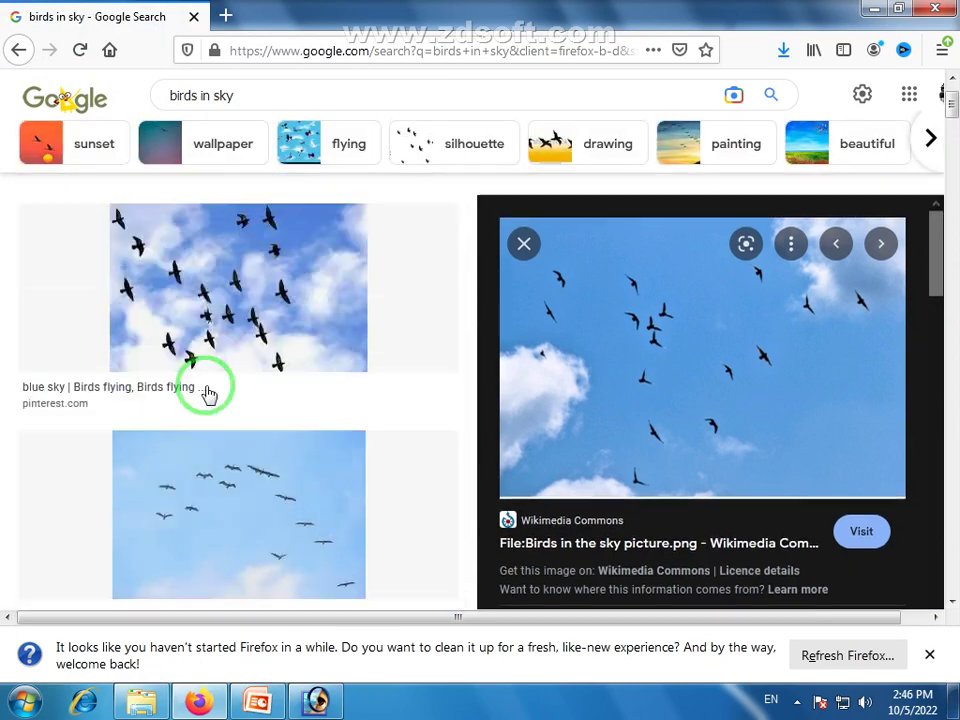
pyautogui.scroll(2, 208, 395)
pyautogui.scroll(-10, 235, 392)
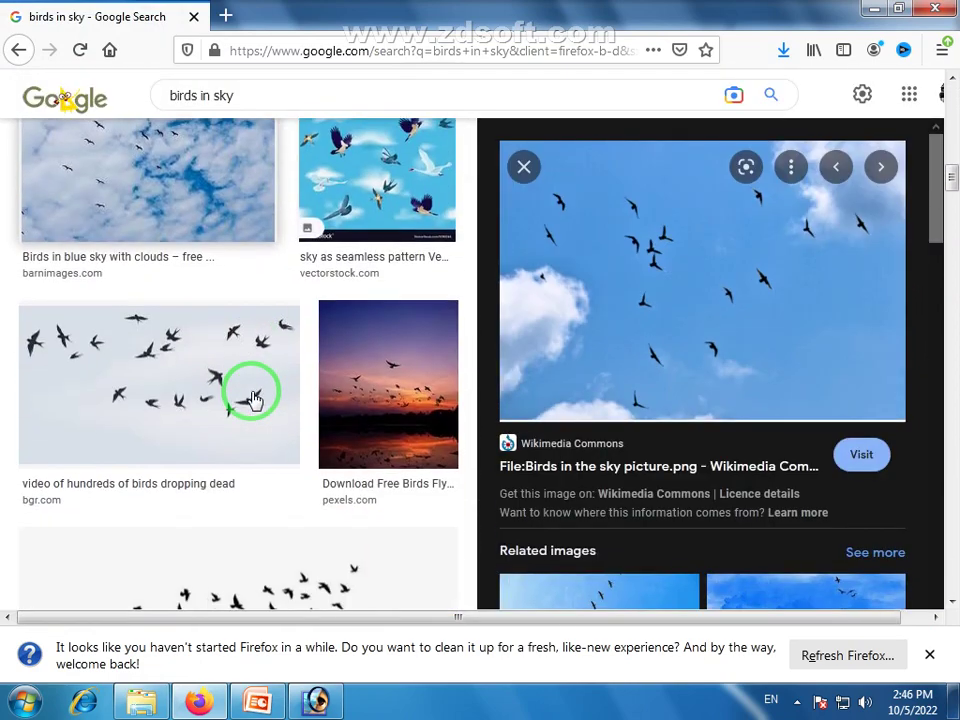
pyautogui.scroll(-3, 252, 398)
pyautogui.click(265, 360)
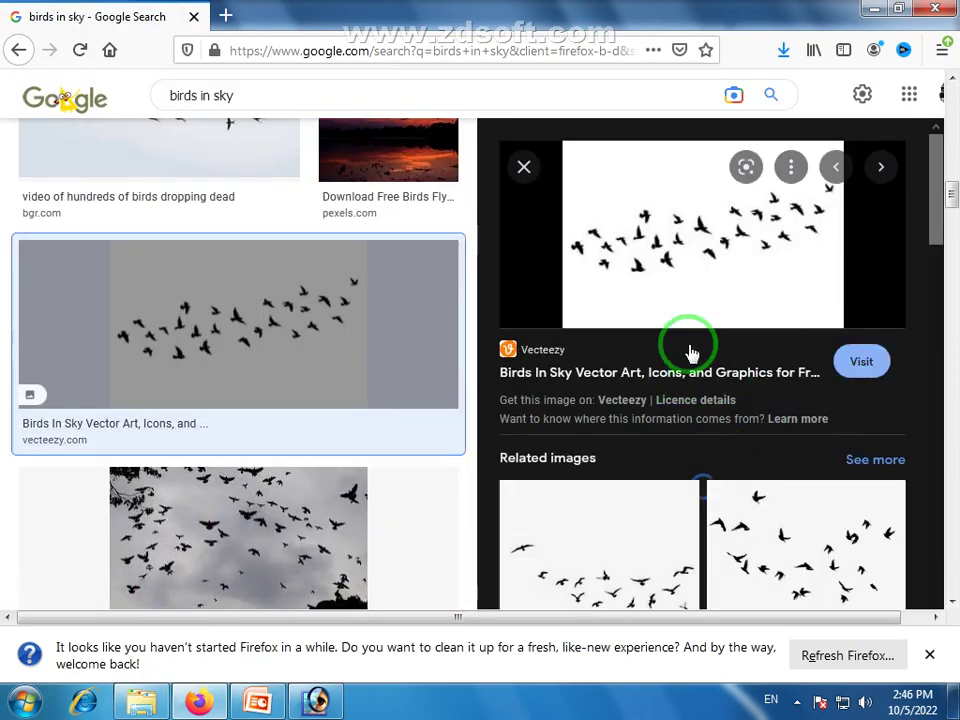
# Save the previewed bird silhouettes picture to the Desktop as a JPEG image under its suggested name.
pyautogui.rightClick(688, 237)
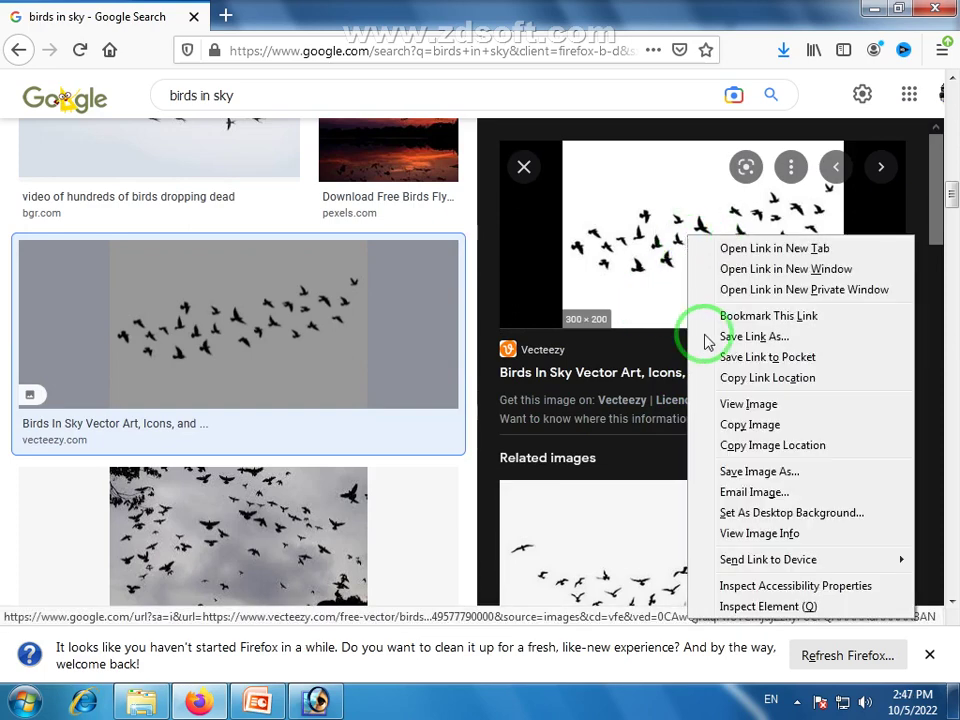
pyautogui.click(745, 481)
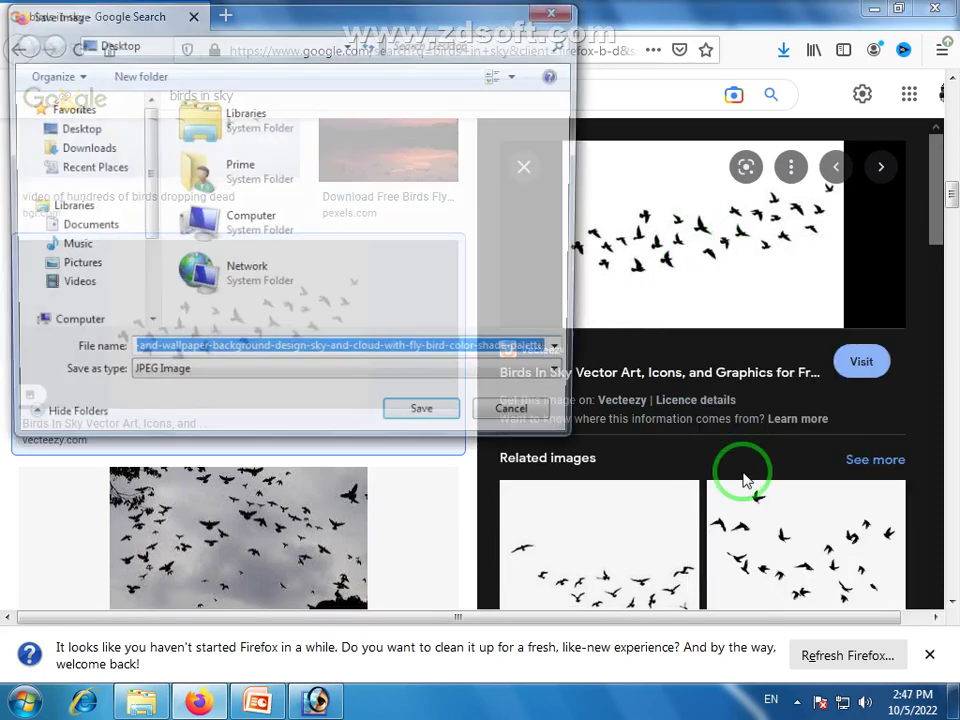
pyautogui.click(78, 130)
pyautogui.click(403, 421)
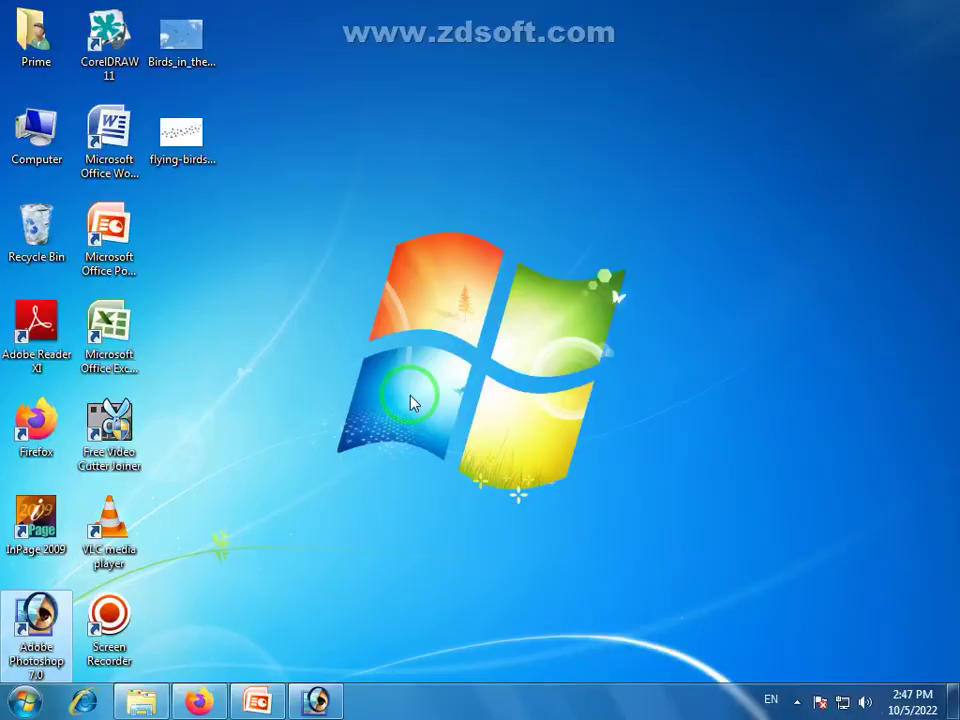
# Open both downloaded bird pictures in Adobe Photoshop and arrange their windows with Birds_in_the_sky_picture.png active in front.
pyautogui.click(133, 128)
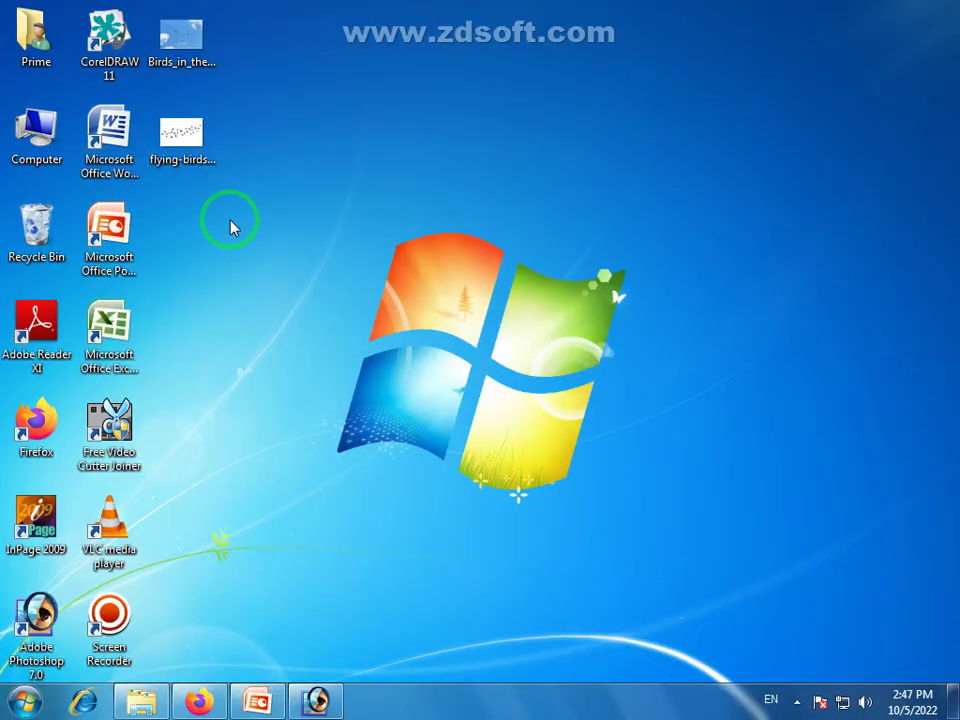
pyautogui.moveTo(231, 222); pyautogui.dragTo(416, 405)
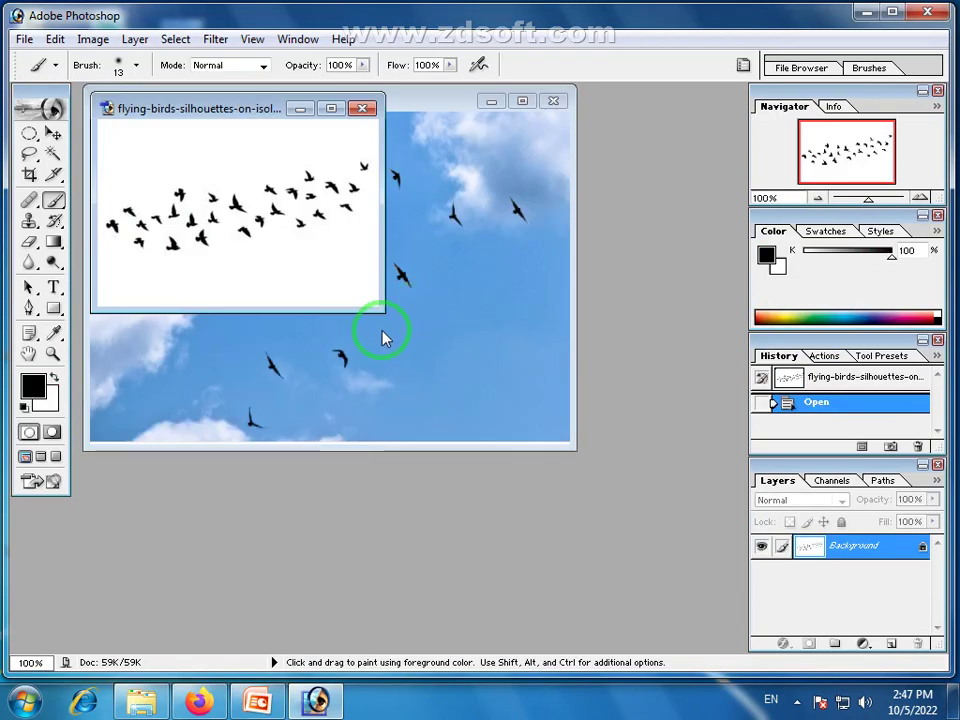
pyautogui.moveTo(383, 310); pyautogui.dragTo(545, 487)
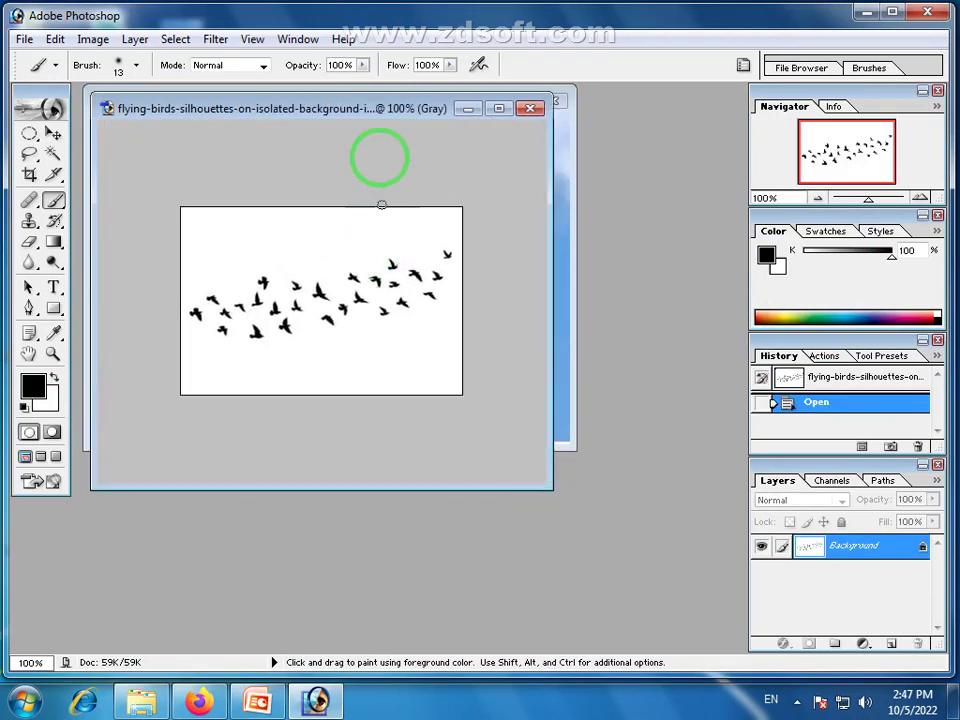
pyautogui.moveTo(377, 105); pyautogui.dragTo(538, 285)
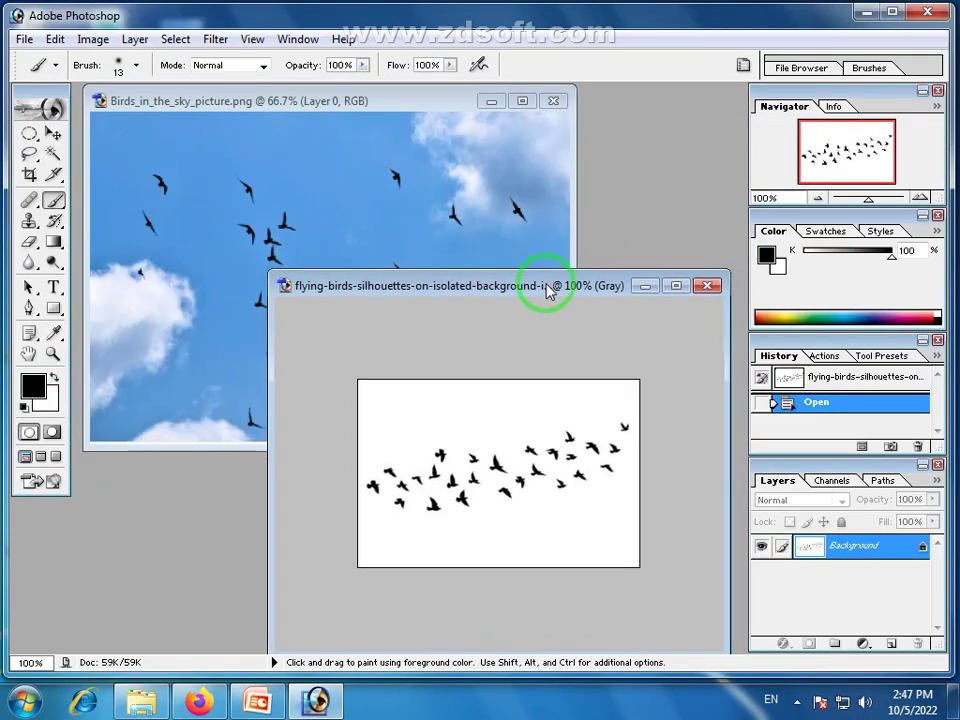
pyautogui.click(470, 213)
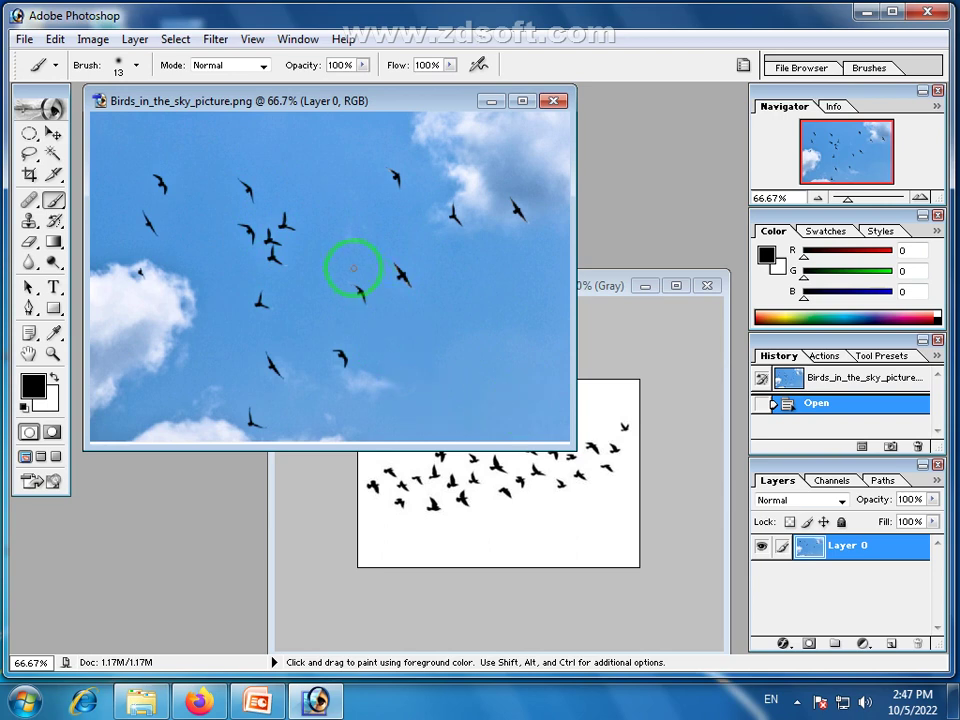
# Activate the Healing Brush and try painting on empty sky in Birds_in_the_sky_picture.png without a sampled source point.
pyautogui.click(30, 204)
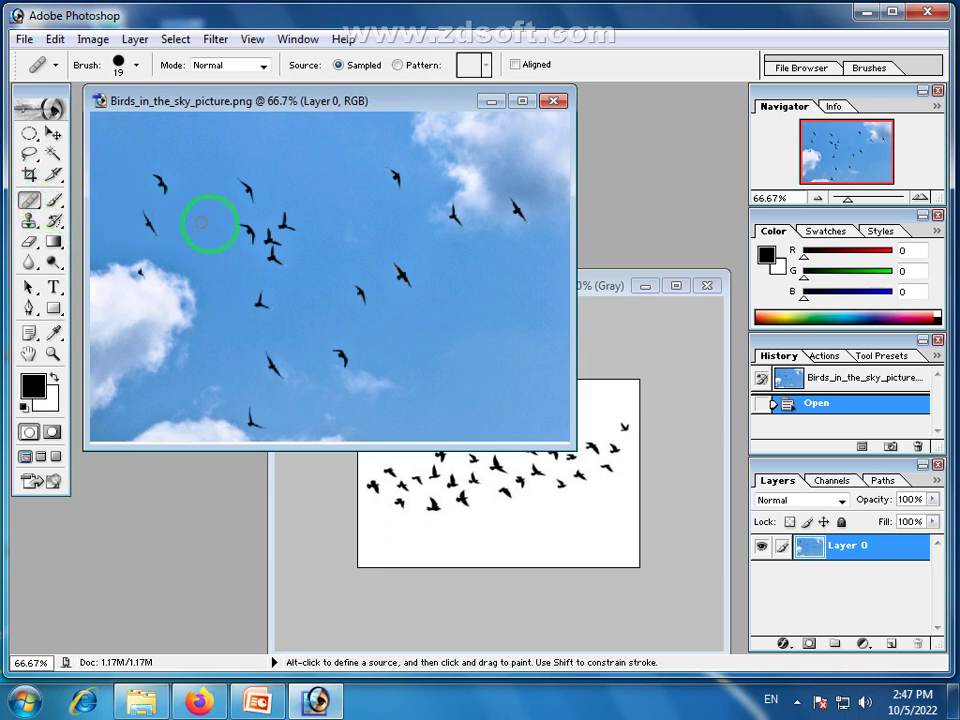
pyautogui.click(497, 306)
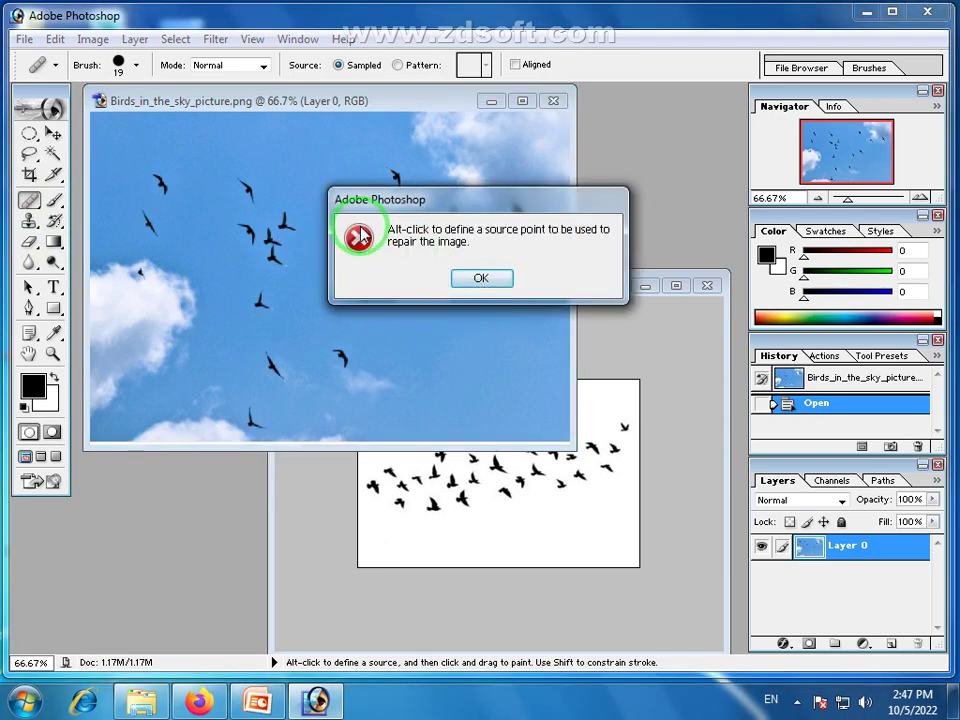
pyautogui.click(481, 279)
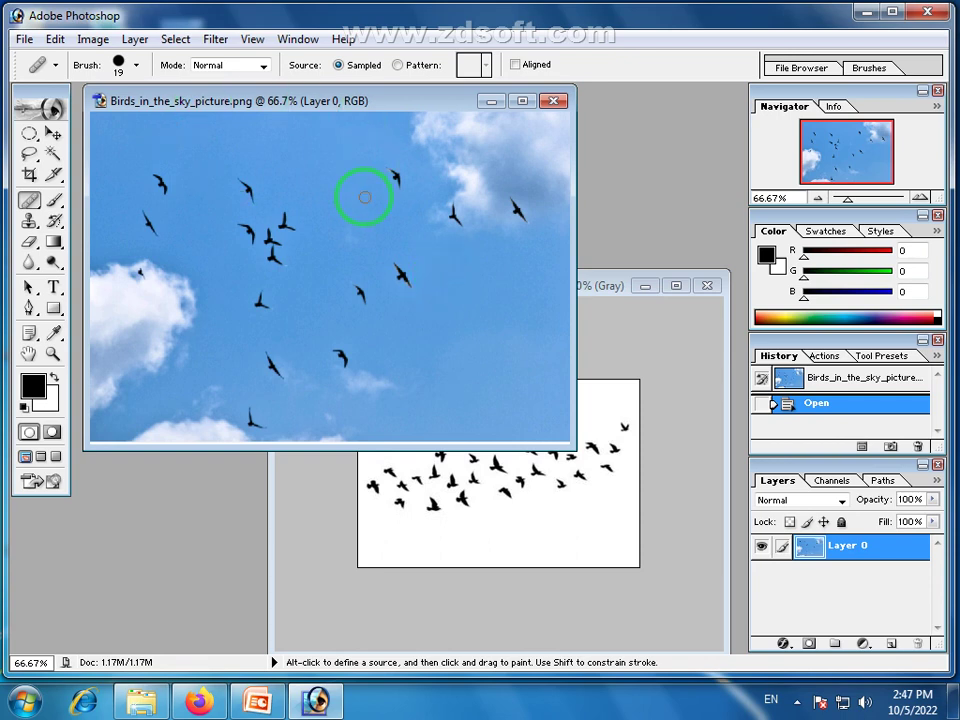
# Set the Healing Brush diameter to 80 px, sample the bird right of the picture's centre, and paint its copy into the lower-right sky.
pyautogui.press('alt')
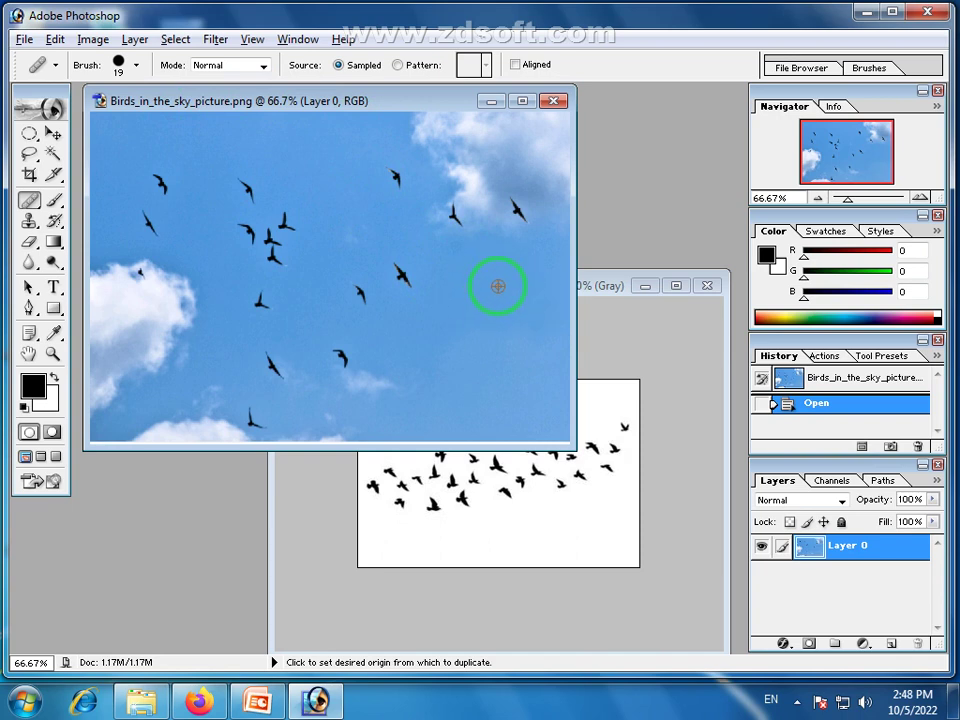
pyautogui.click(137, 66)
pyautogui.moveTo(37, 108); pyautogui.dragTo(107, 116)
pyautogui.click(357, 14)
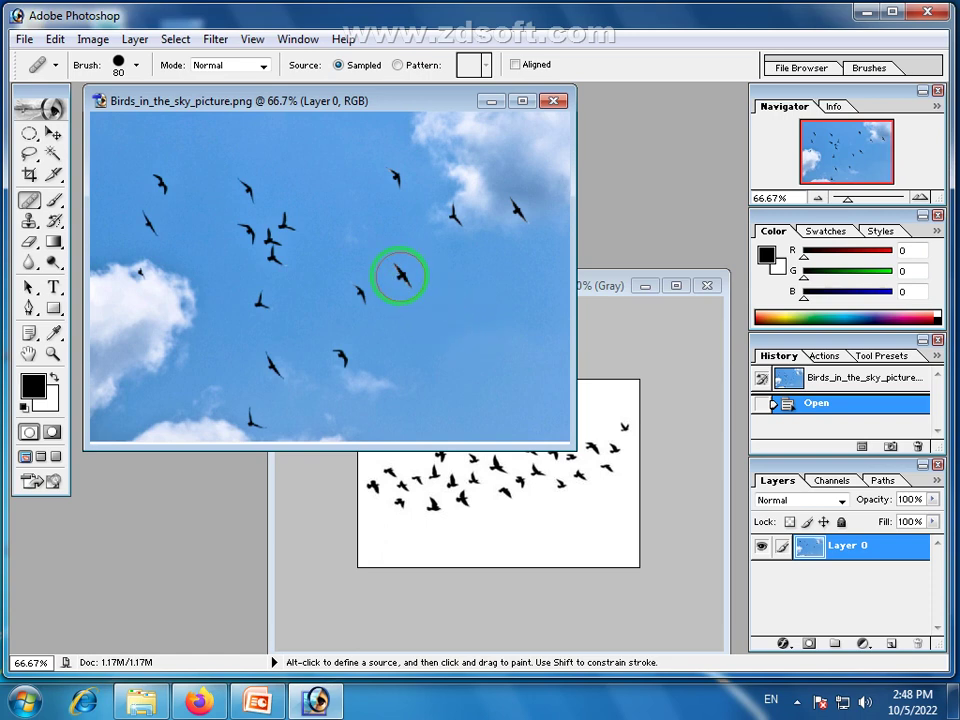
pyautogui.press('alt')
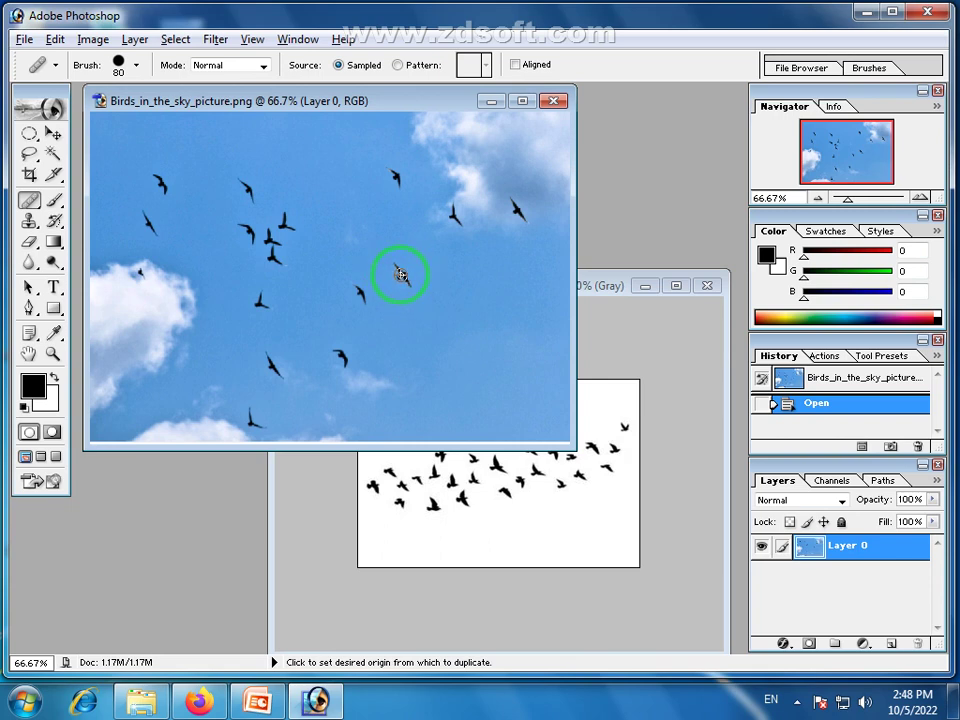
pyautogui.keyDown('alt'); pyautogui.click(400, 274); pyautogui.keyUp('alt')
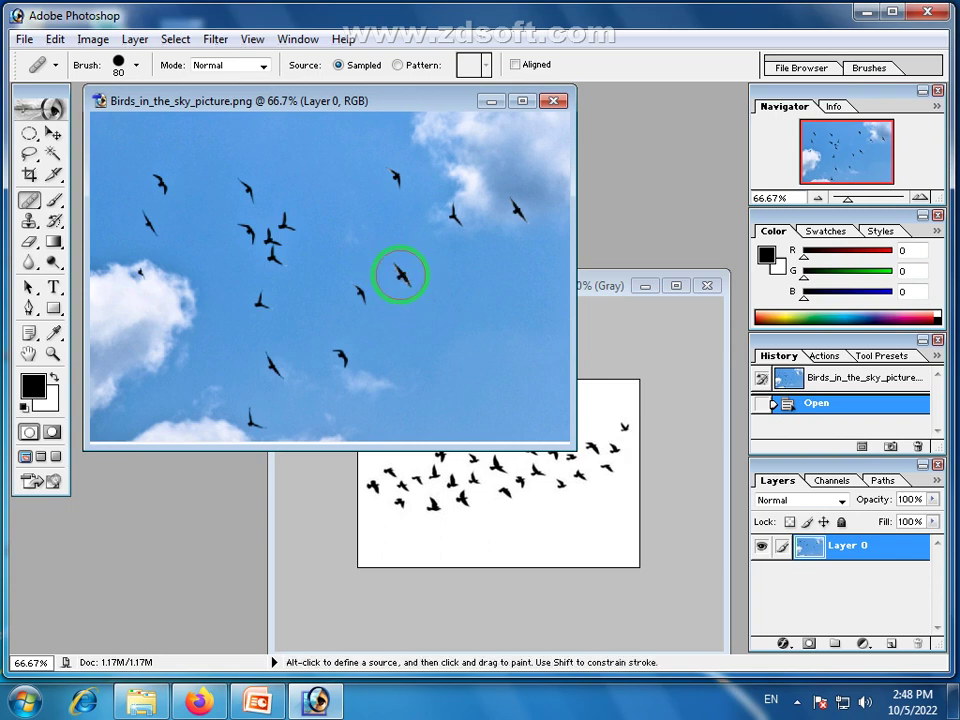
pyautogui.click(476, 356)
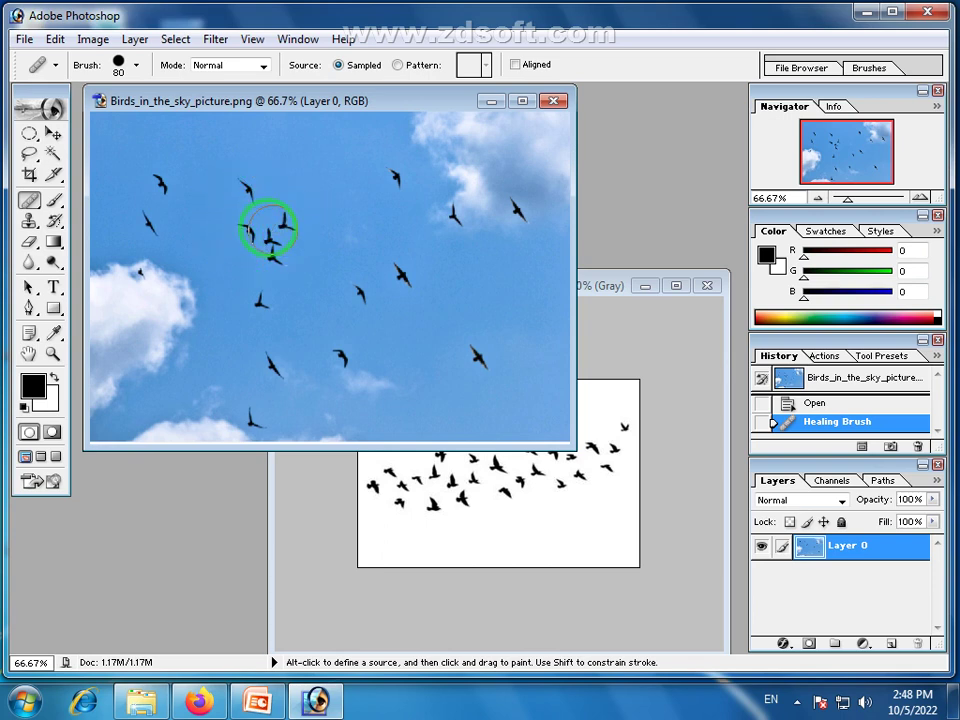
# Set the Healing Brush diameter to 138 px, sample the cluster of four birds, and paint its copy into the empty sky on the picture's right side.
pyautogui.click(137, 67)
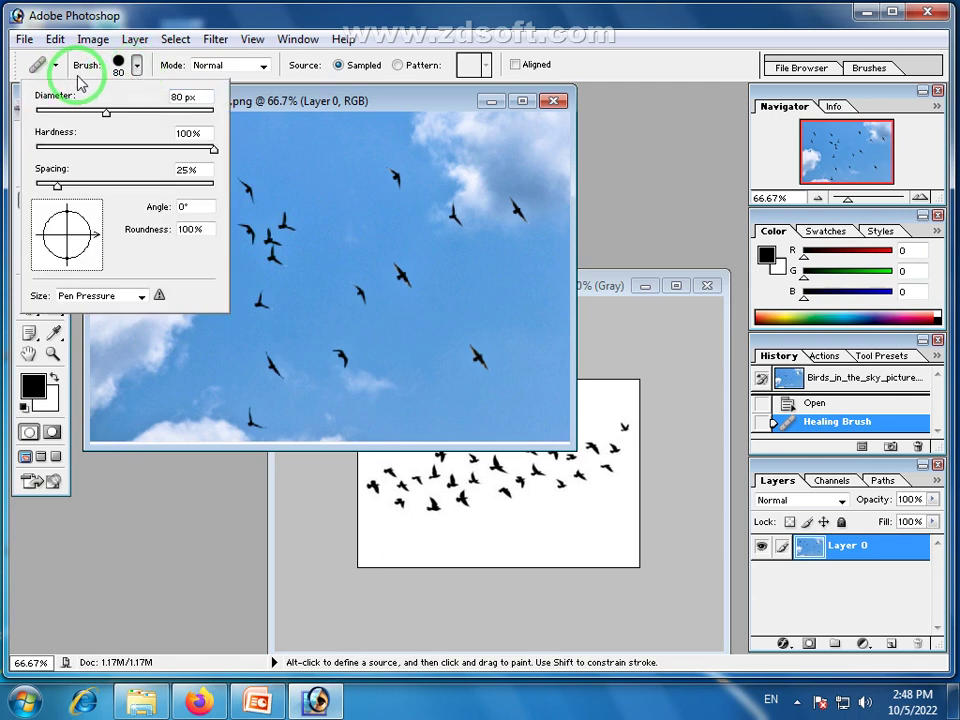
pyautogui.moveTo(105, 111)
pyautogui.mouseDown()
pyautogui.moveTo(88, 112)
pyautogui.moveTo(142, 121)
pyautogui.mouseUp()
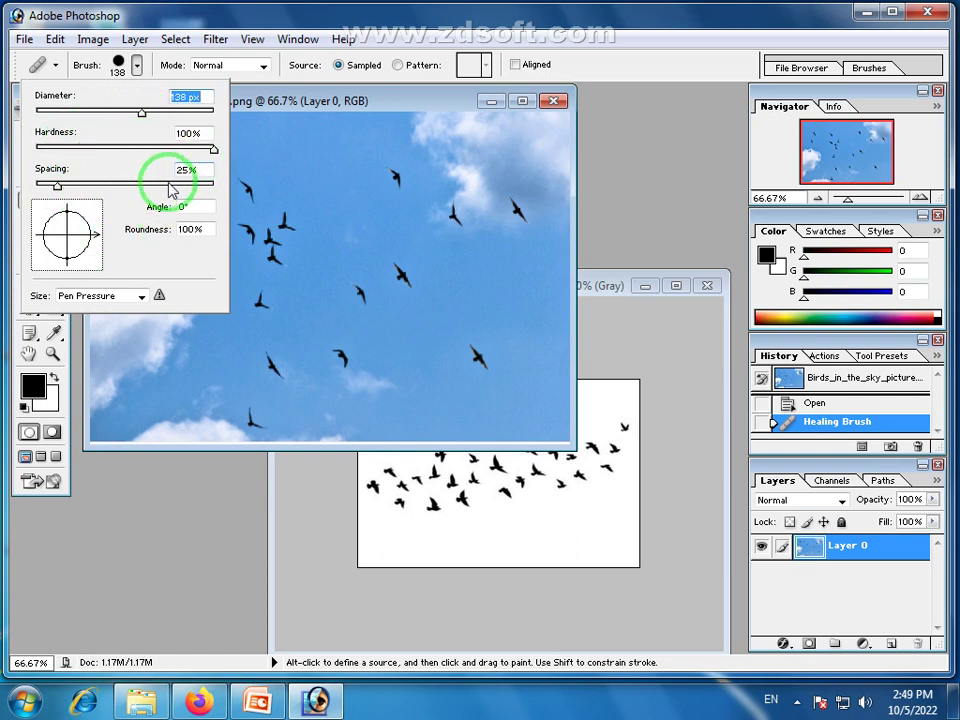
pyautogui.click(320, 25)
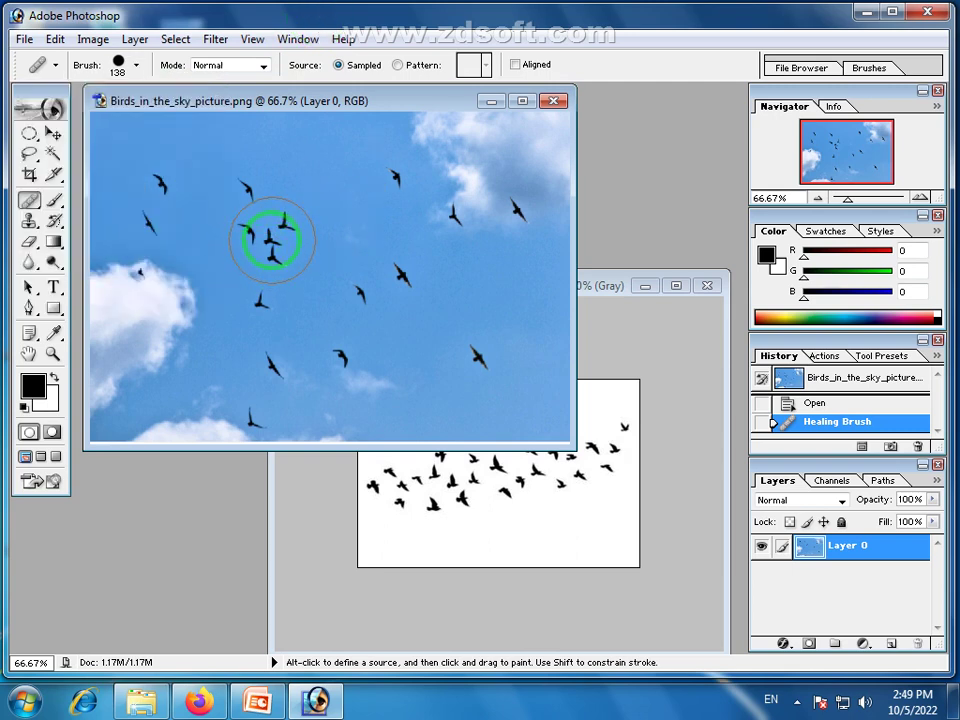
pyautogui.press('alt')
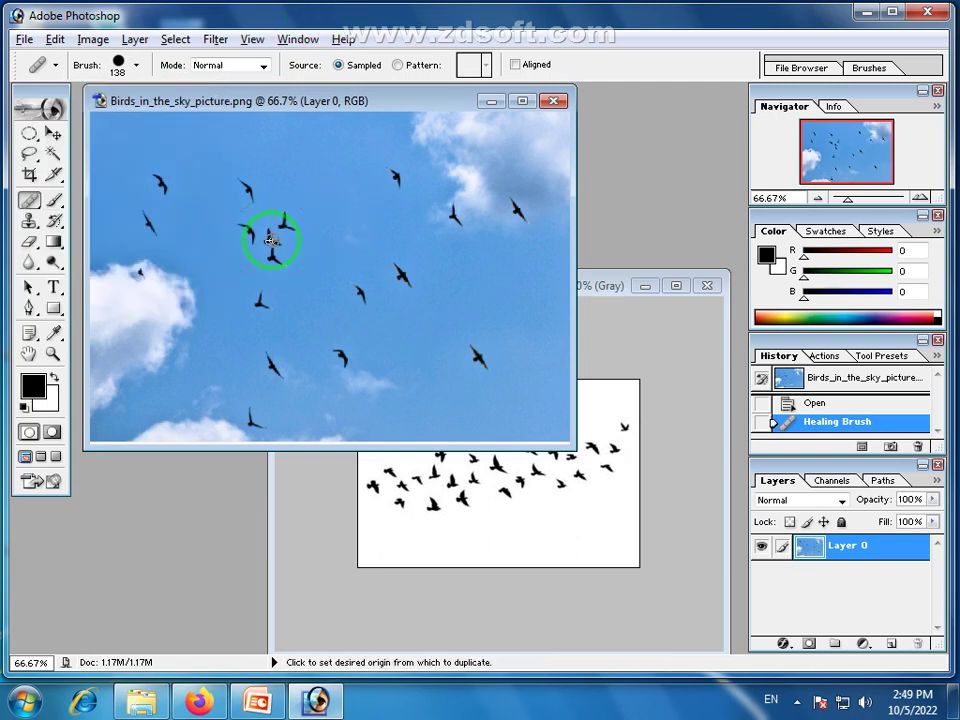
pyautogui.keyDown('alt'); pyautogui.click(268, 238); pyautogui.keyUp('alt')
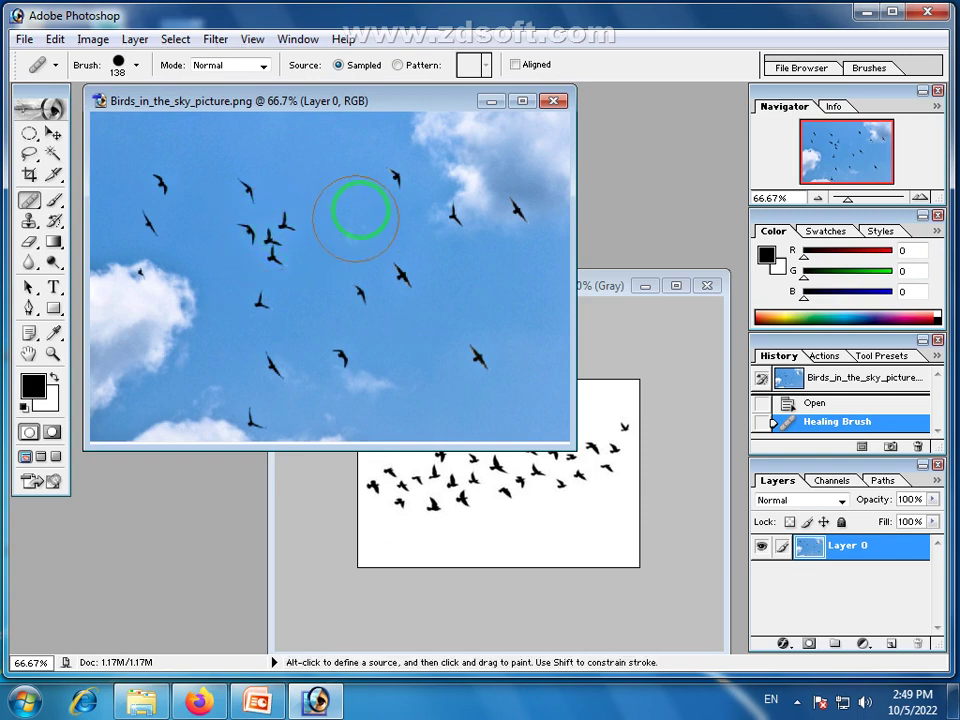
pyautogui.click(502, 283)
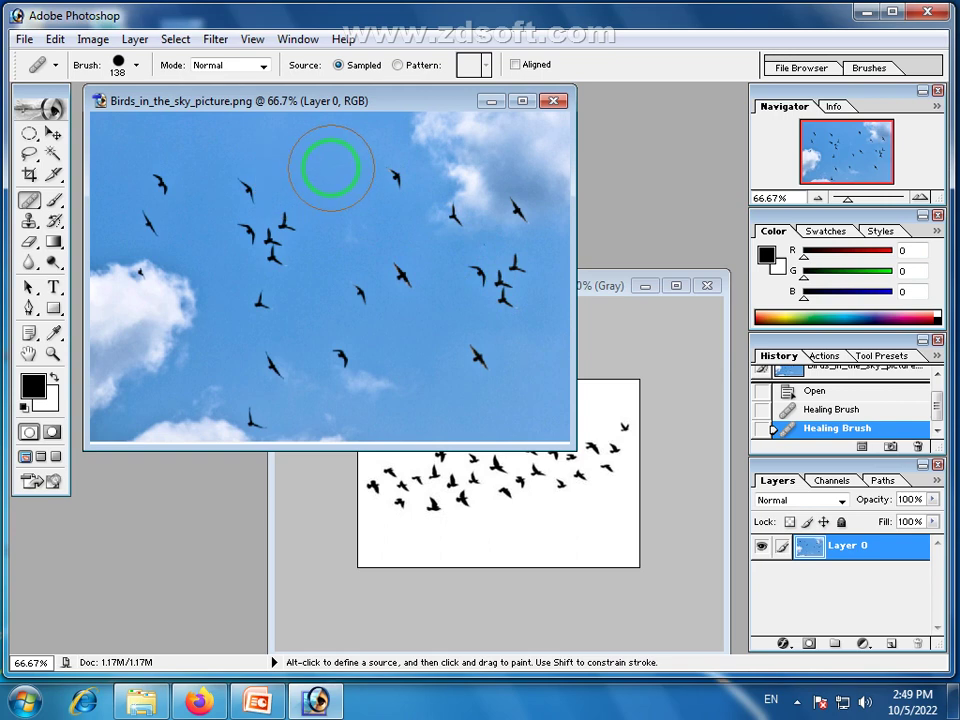
# Paint the sampled bird cluster over the original cluster and over the single bird just above it.
pyautogui.press('ctrl')
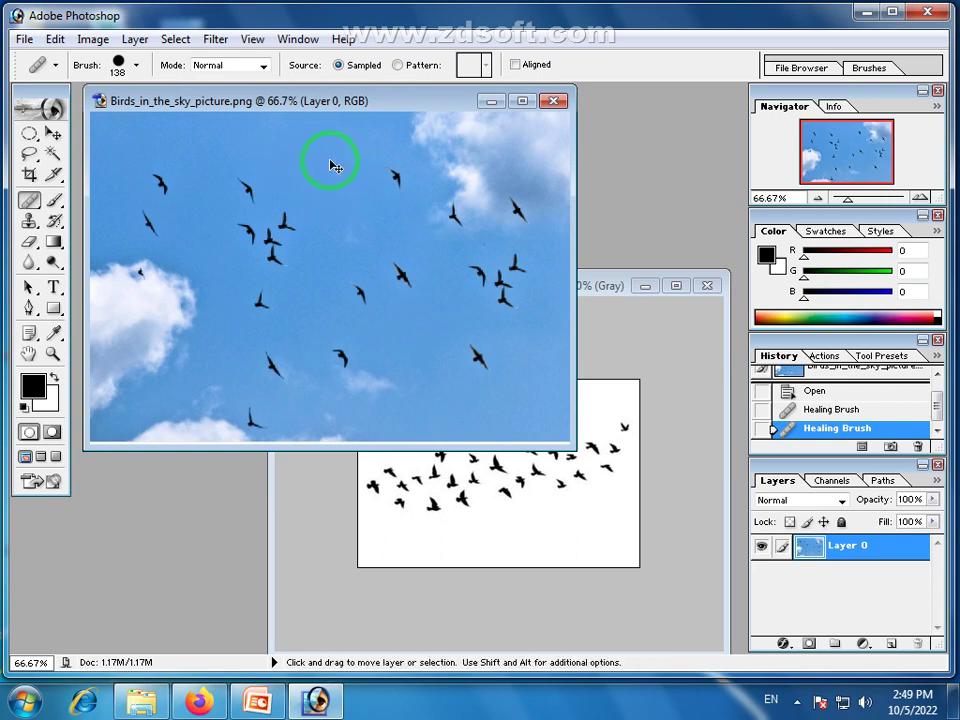
pyautogui.click(271, 230)
pyautogui.press('ctrl')
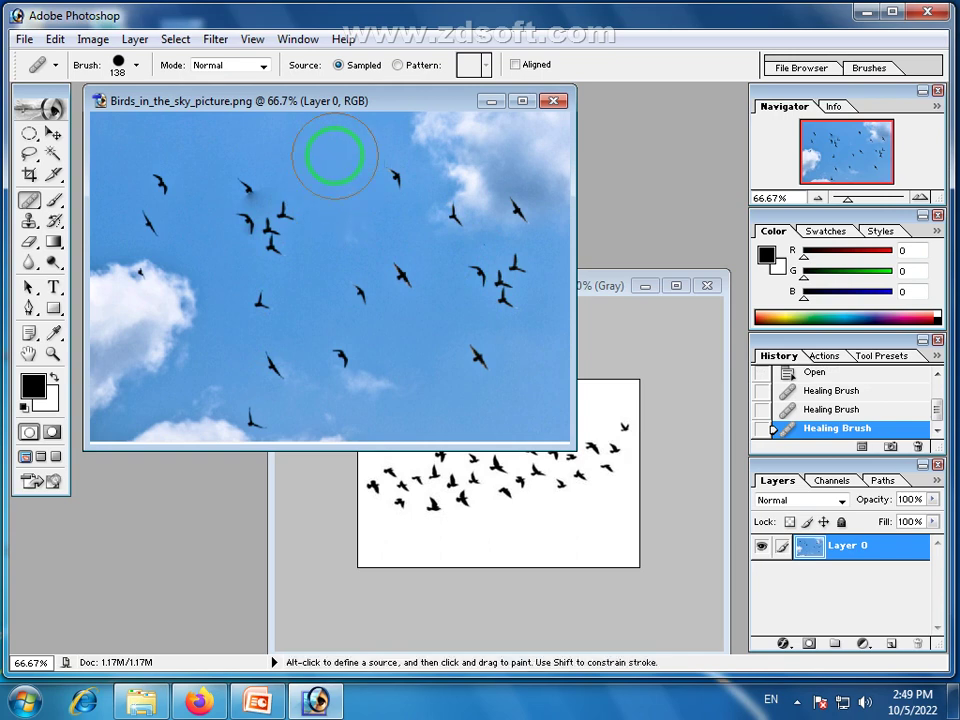
pyautogui.click(253, 193)
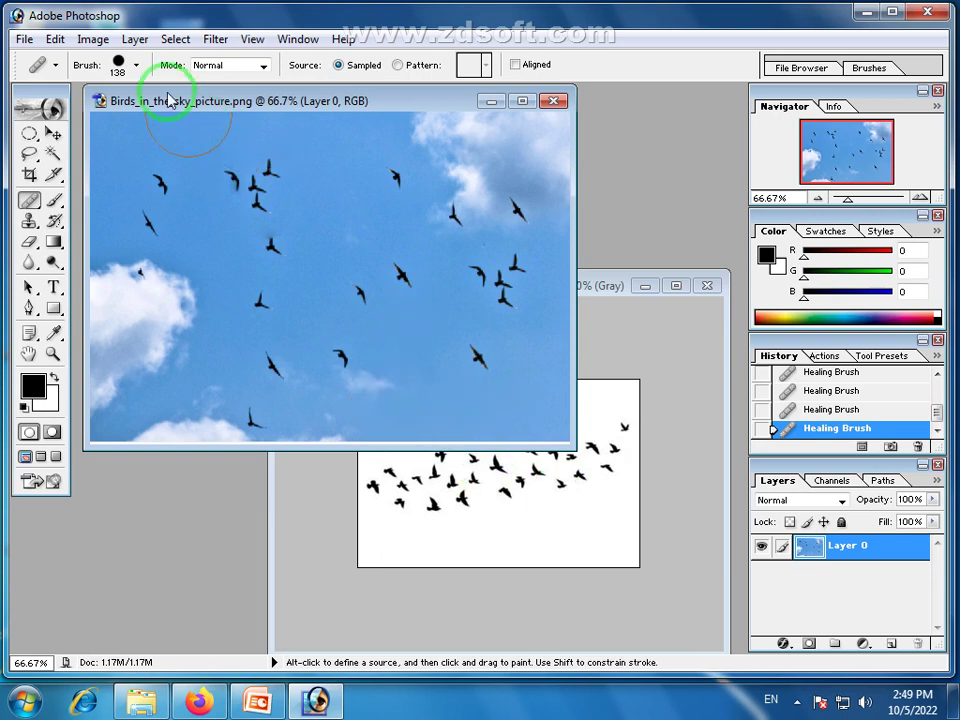
# Set the Healing Brush diameter to 59 px and paint a single bird copy into the sky beside the small lower cloud.
pyautogui.click(136, 65)
pyautogui.moveTo(146, 112); pyautogui.dragTo(87, 114)
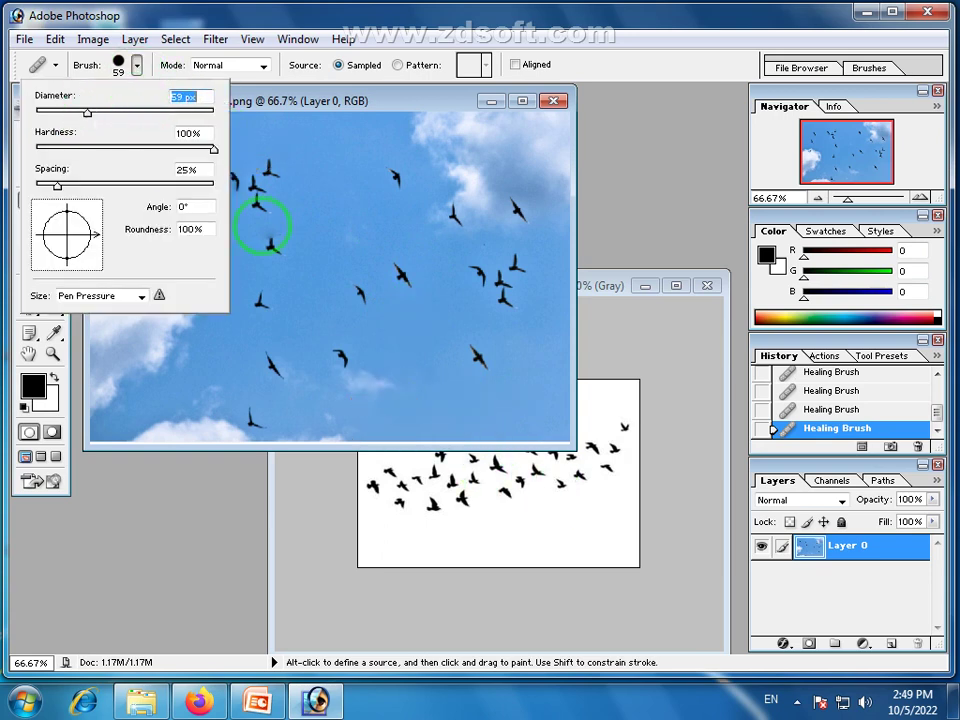
pyautogui.click(414, 355)
pyautogui.hotkey('ctrl', 'z')
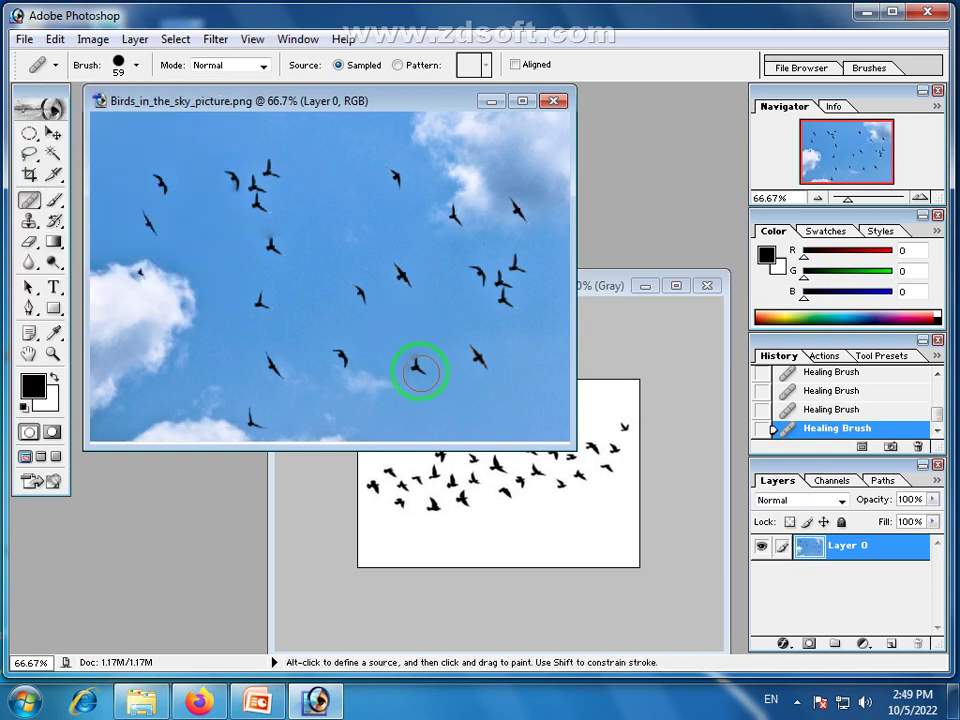
pyautogui.click(419, 371)
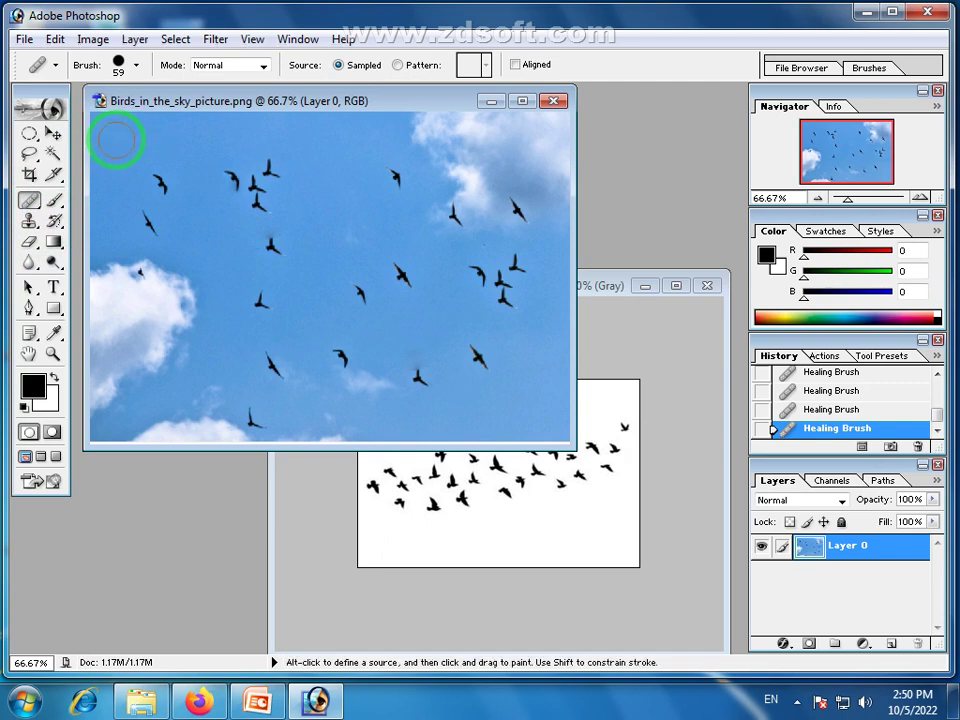
# Remove the birds in the upper-left and upper-middle sky by painting sampled clear sky over them with the Healing Brush.
pyautogui.click(160, 181)
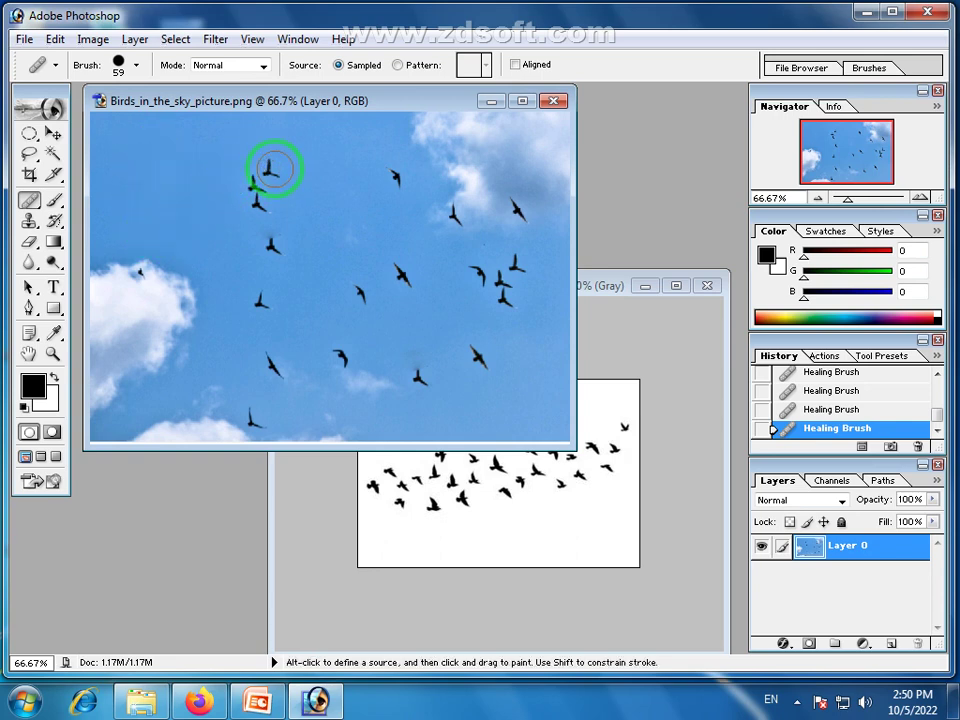
pyautogui.moveTo(274, 168); pyautogui.dragTo(253, 189)
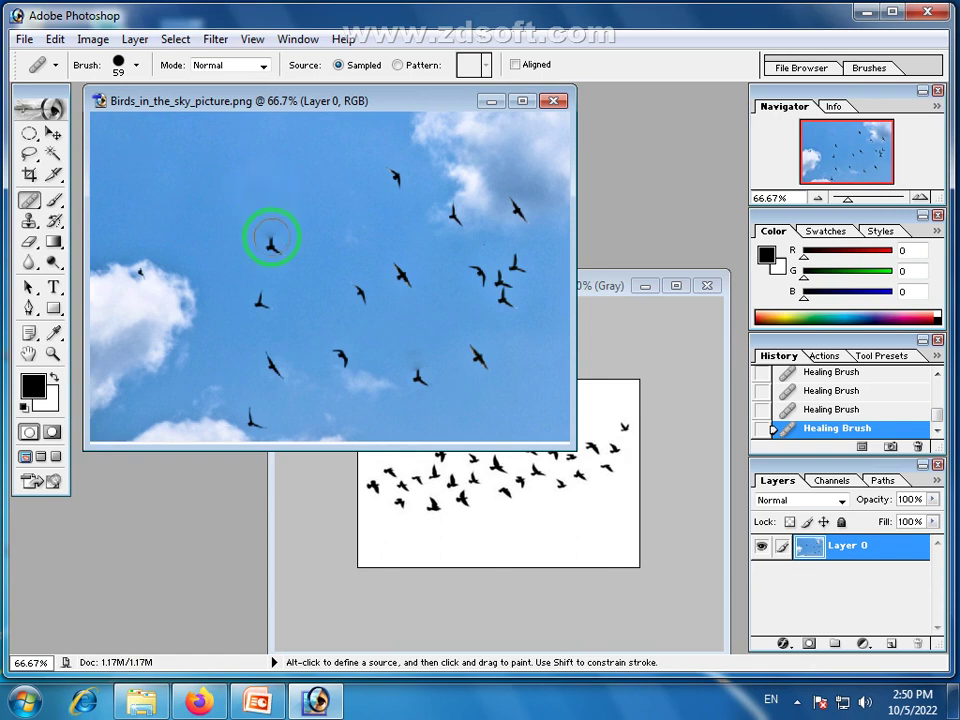
pyautogui.click(274, 244)
pyautogui.moveTo(392, 172); pyautogui.dragTo(368, 195)
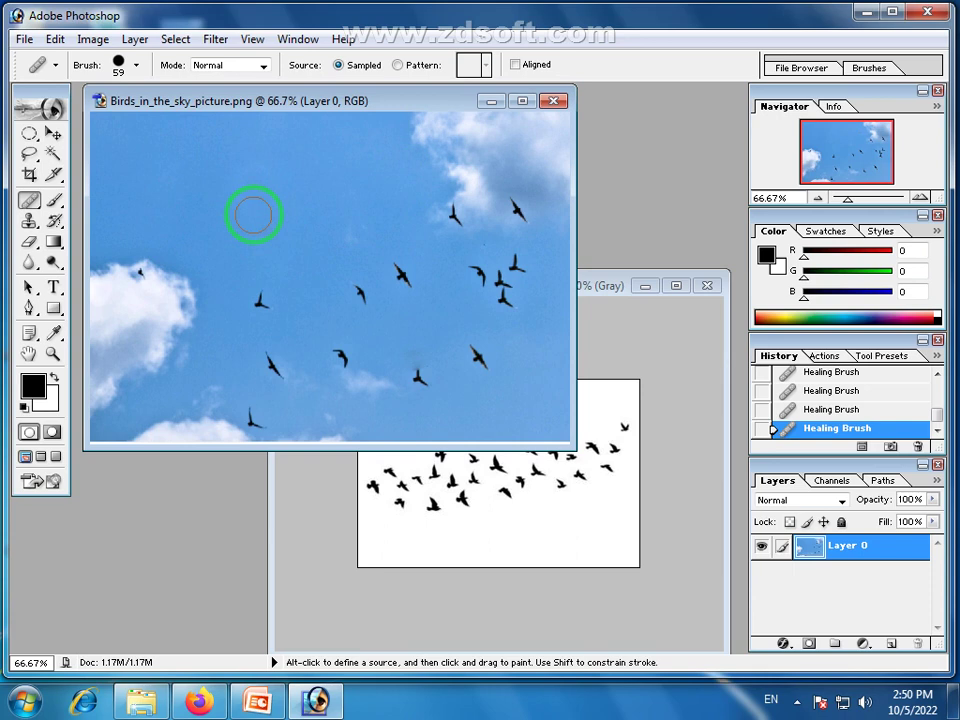
pyautogui.press('alt')
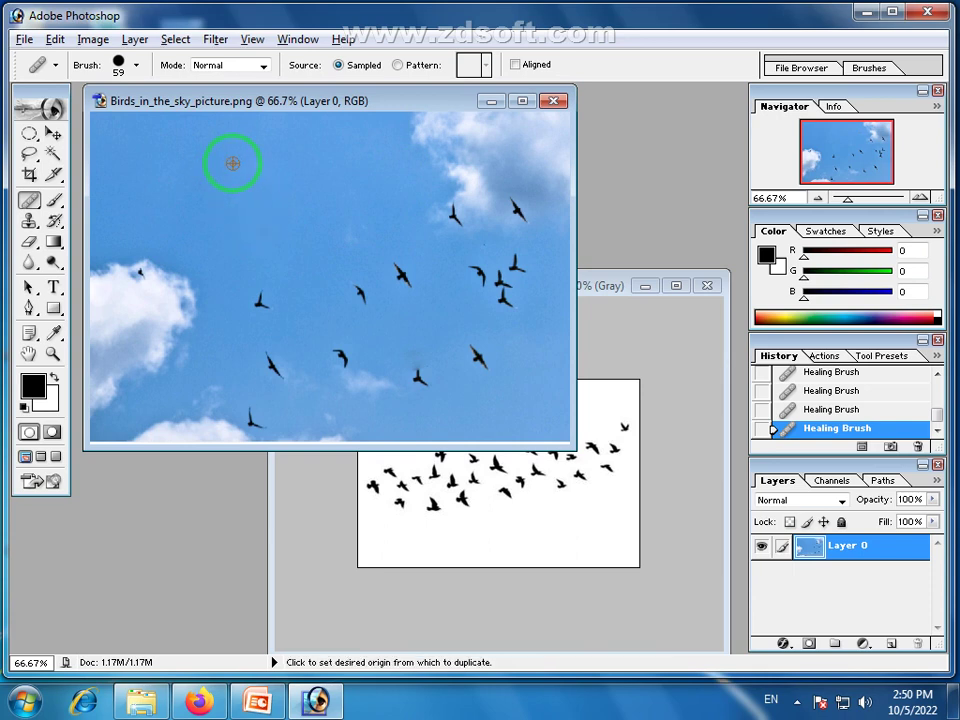
# Remove the two birds in the lower-right sky by painting sampled clear sky over them, and minimize the sky picture.
pyautogui.keyDown('alt'); pyautogui.click(234, 174); pyautogui.keyUp('alt')
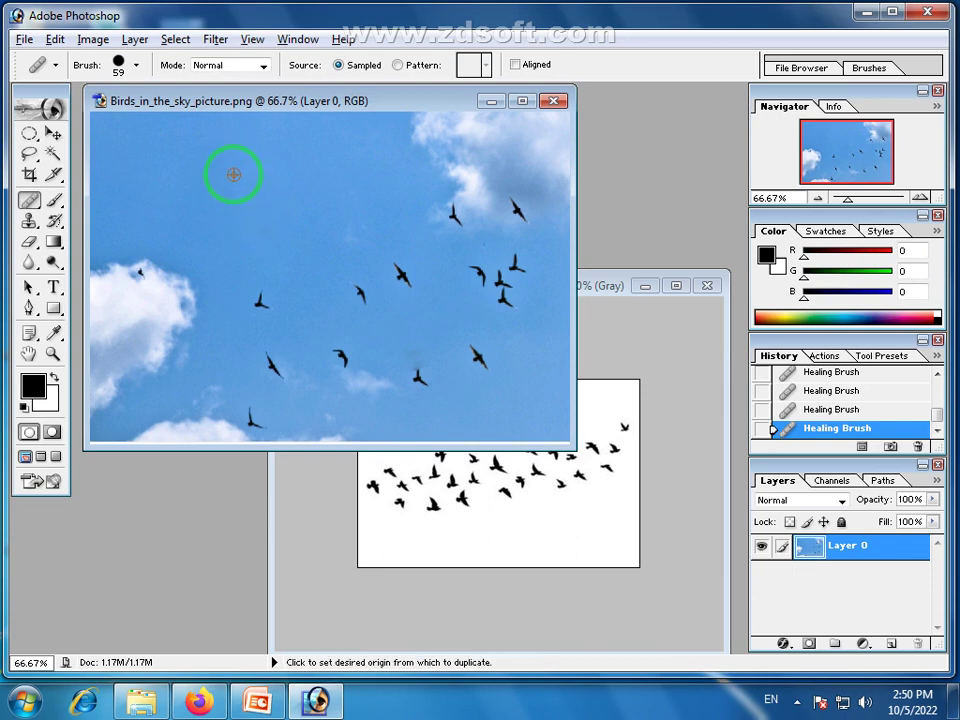
pyautogui.click(413, 377)
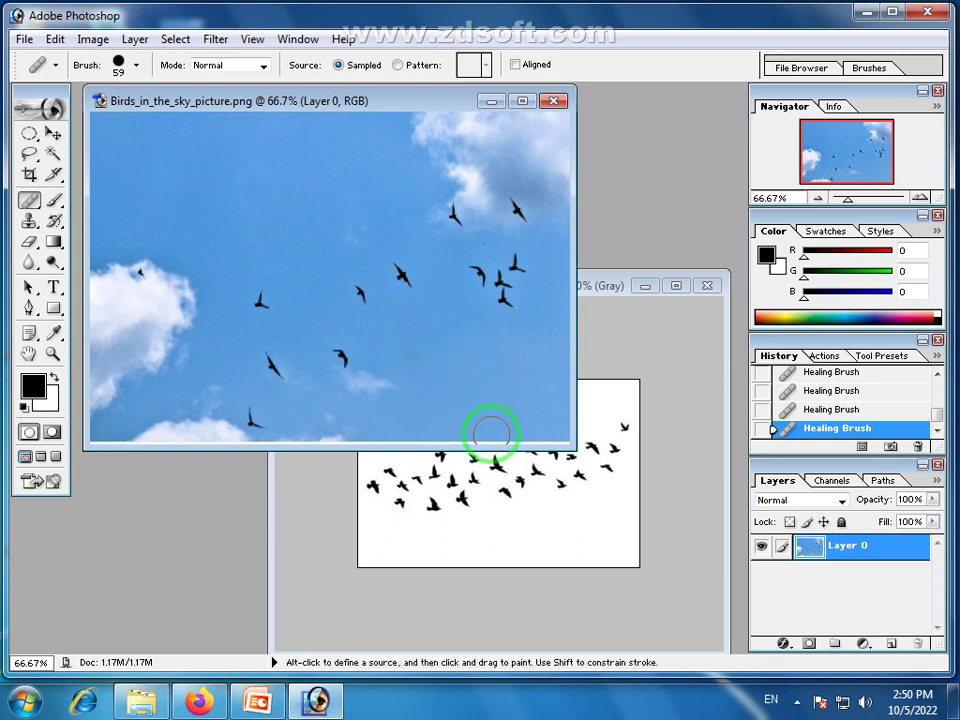
pyautogui.click(494, 101)
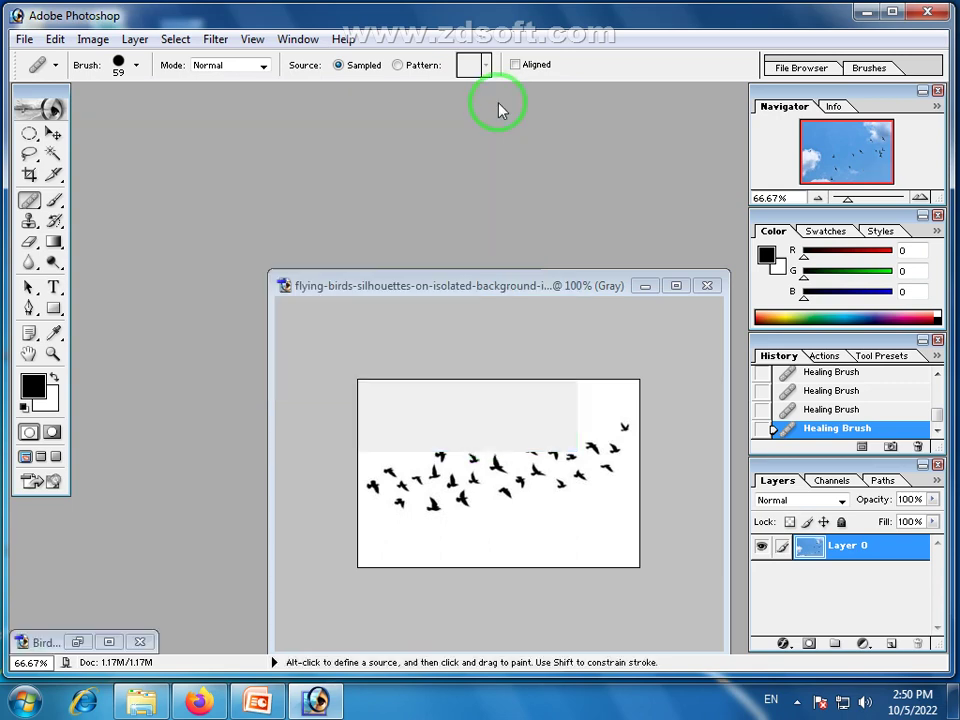
# Move the bird silhouettes window higher and create a new white RGB document of 15 by 15 inches at 72 pixels/inch.
pyautogui.moveTo(529, 287); pyautogui.dragTo(545, 182)
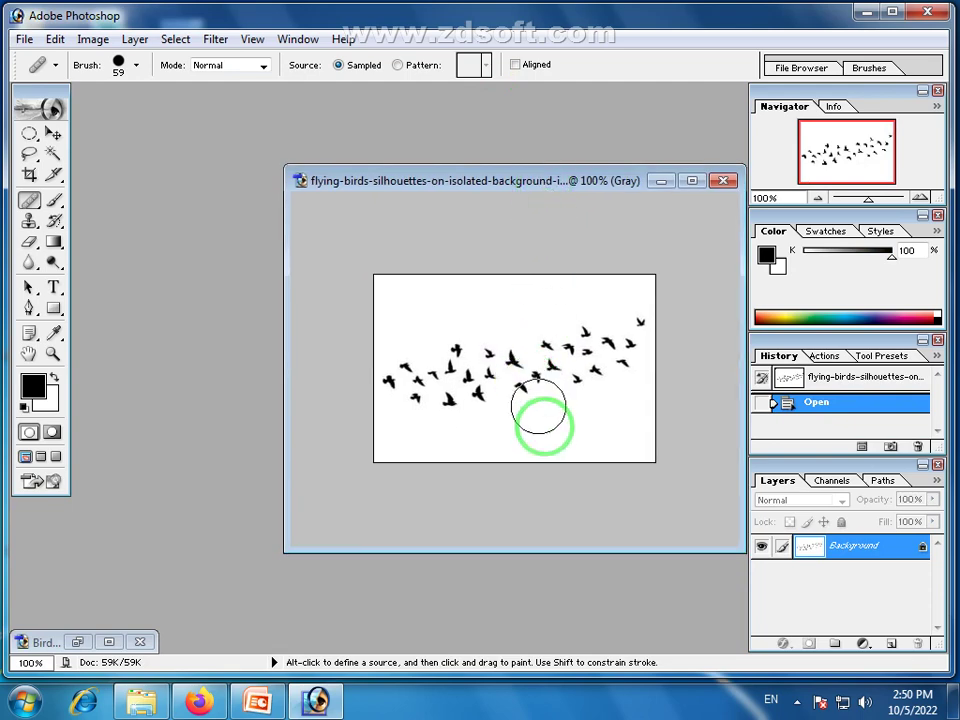
pyautogui.click(24, 39)
pyautogui.click(30, 58)
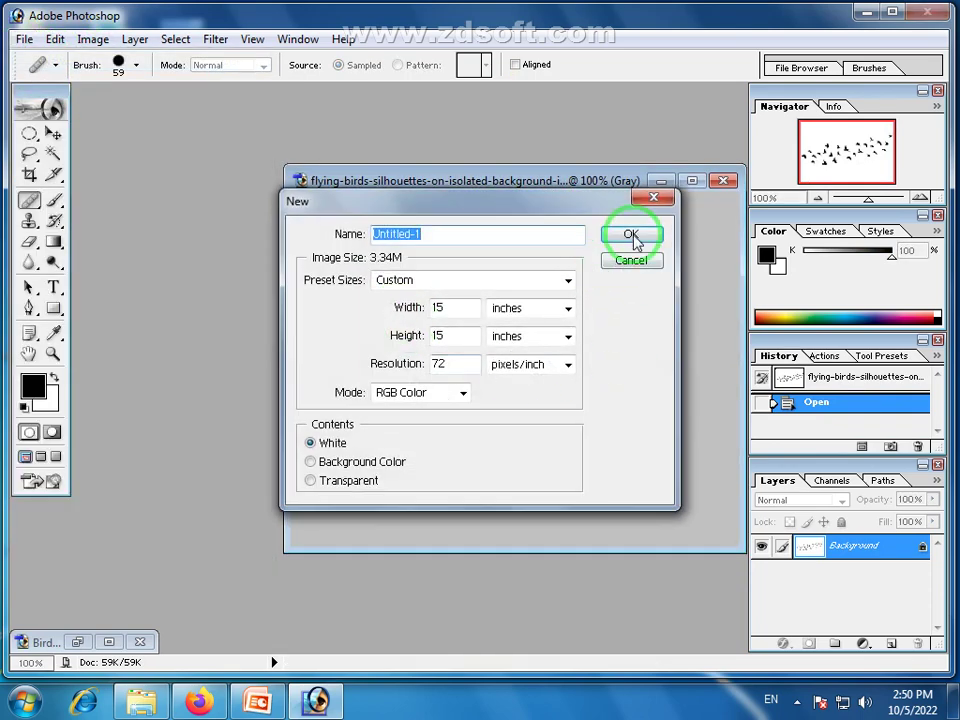
pyautogui.click(632, 237)
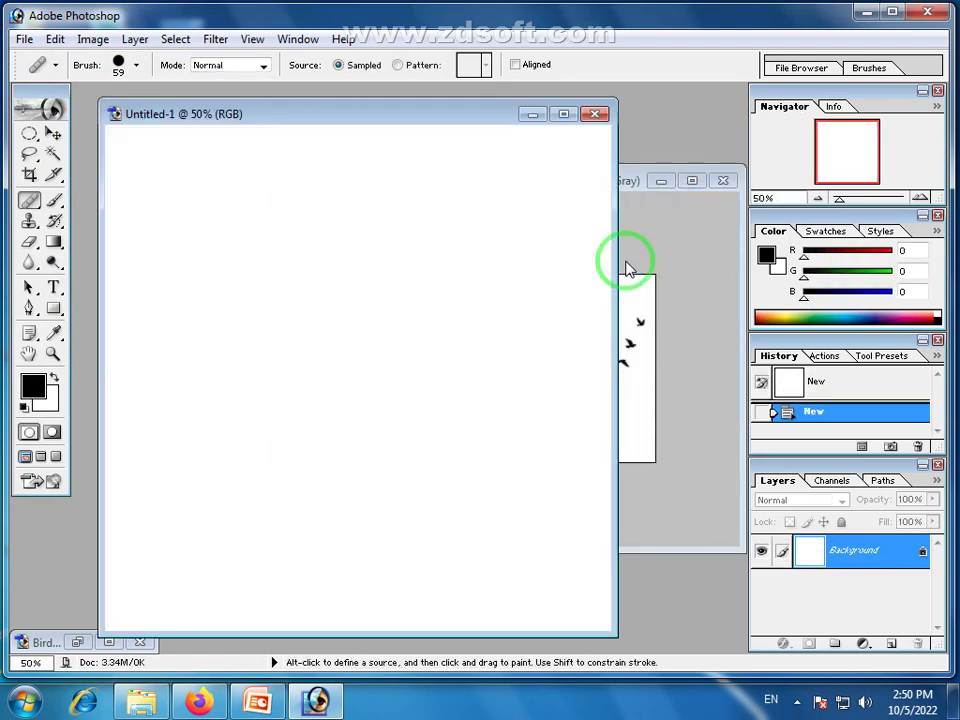
# Sample a pair of birds from the silhouettes image and paint scattered copies into the upper-left area of the new Untitled-1 document.
pyautogui.click(632, 193)
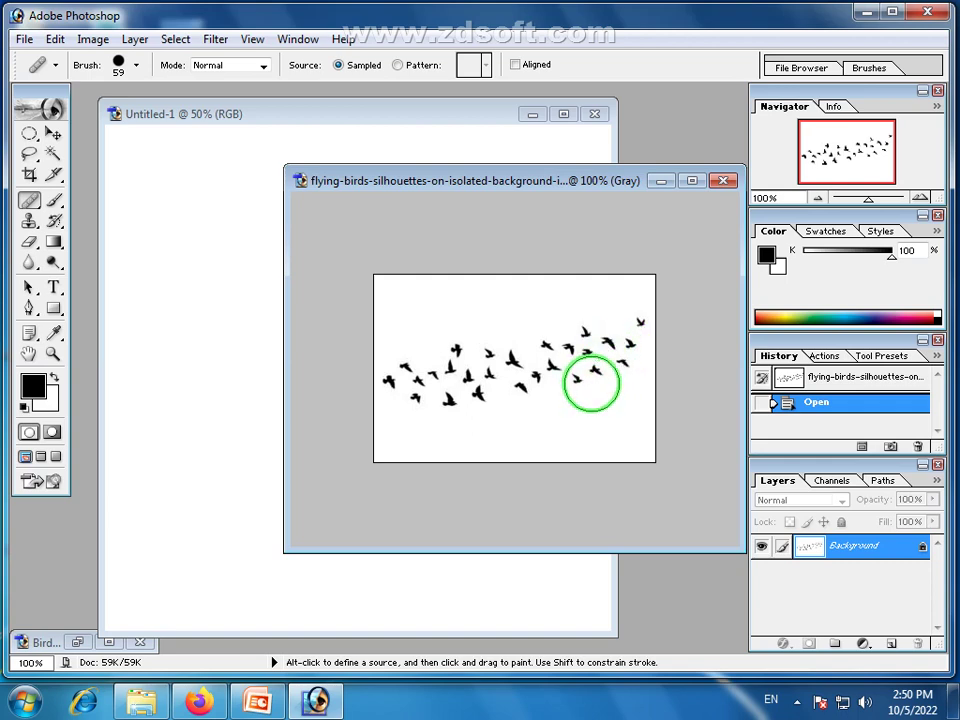
pyautogui.press('alt')
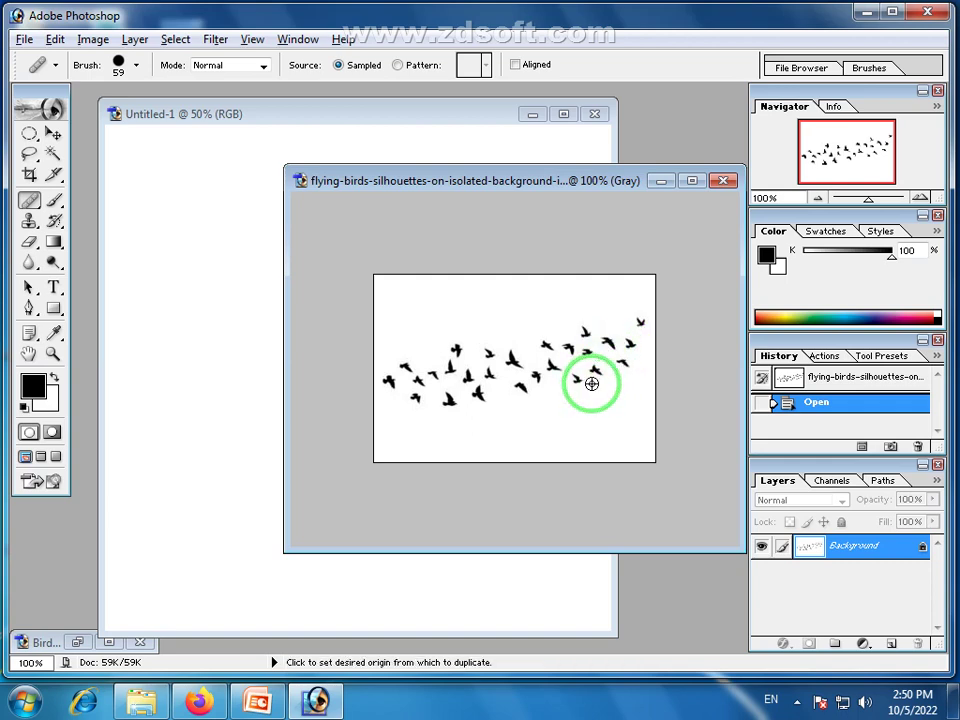
pyautogui.keyDown('alt'); pyautogui.click(592, 383); pyautogui.keyUp('alt')
pyautogui.click(264, 120)
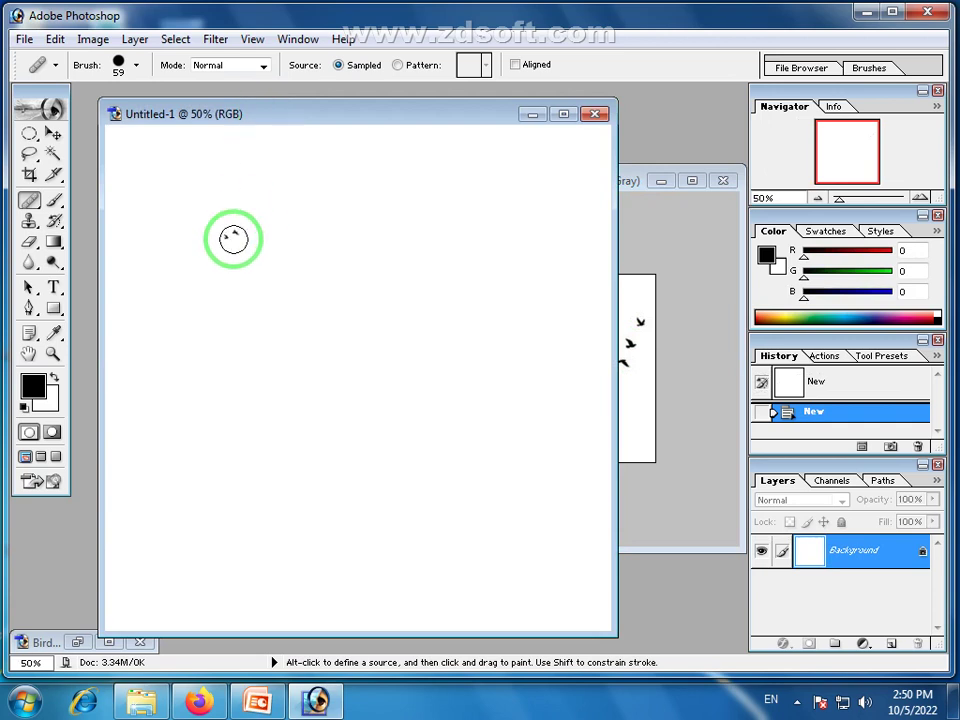
pyautogui.moveTo(233, 238); pyautogui.dragTo(246, 291)
pyautogui.click(246, 291)
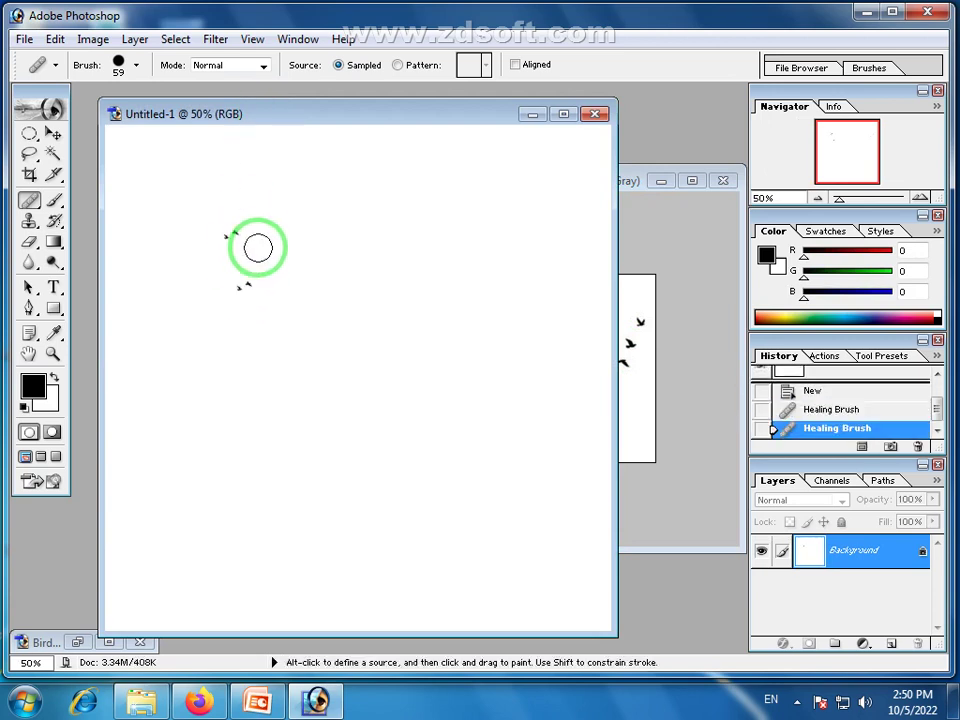
pyautogui.click(257, 246)
pyautogui.click(225, 272)
pyautogui.click(199, 311)
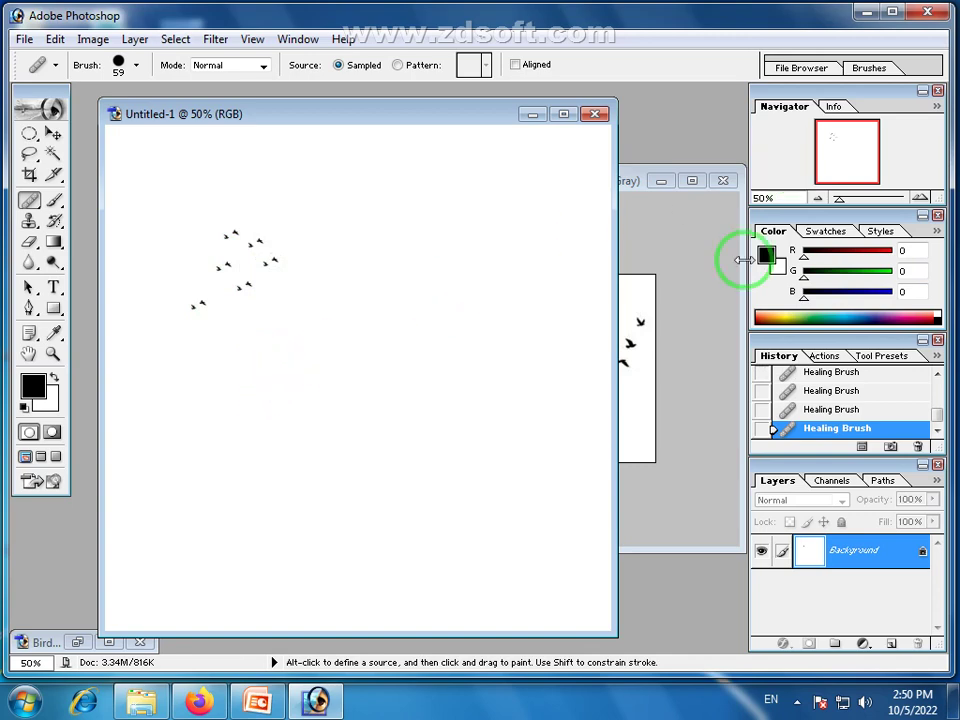
# Switch to Firefox and select the existing image search query for replacement.
pyautogui.click(199, 702)
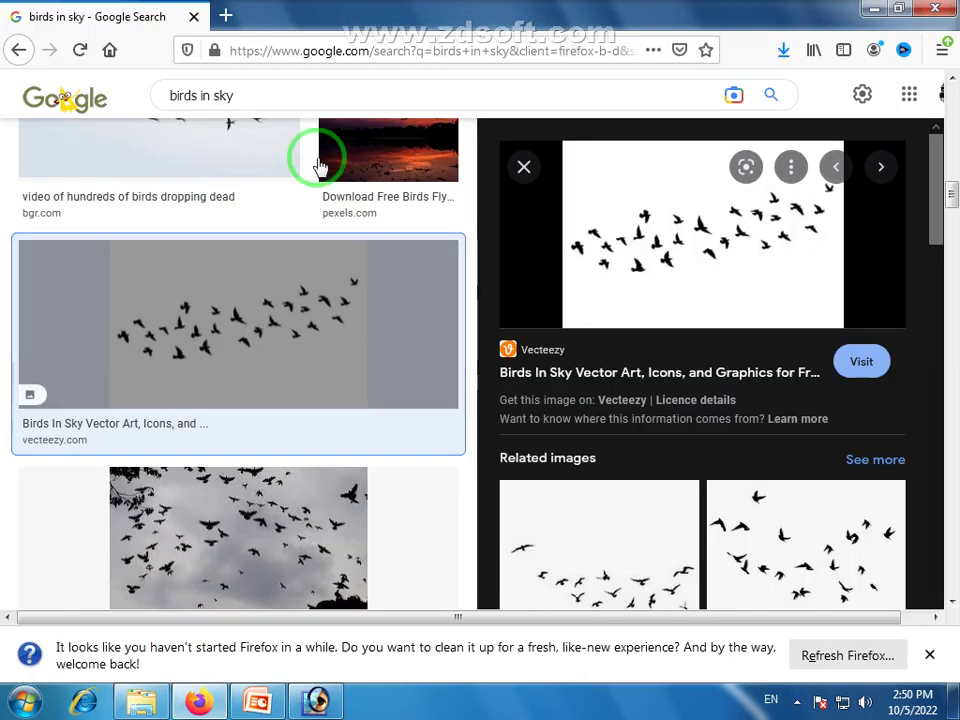
pyautogui.click(278, 103)
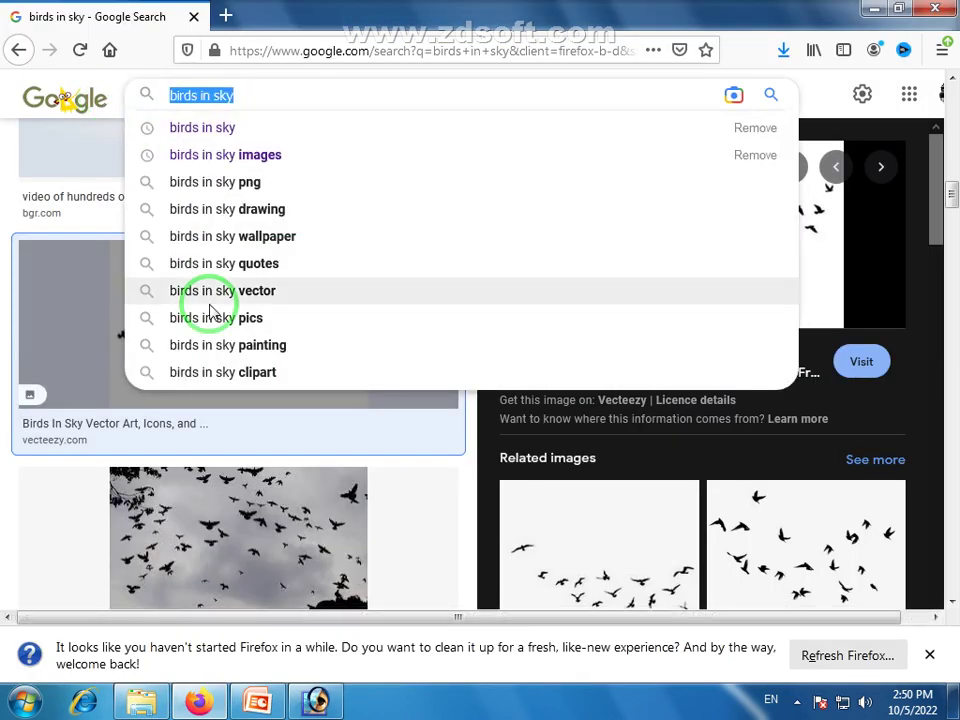
pyautogui.write('pip')
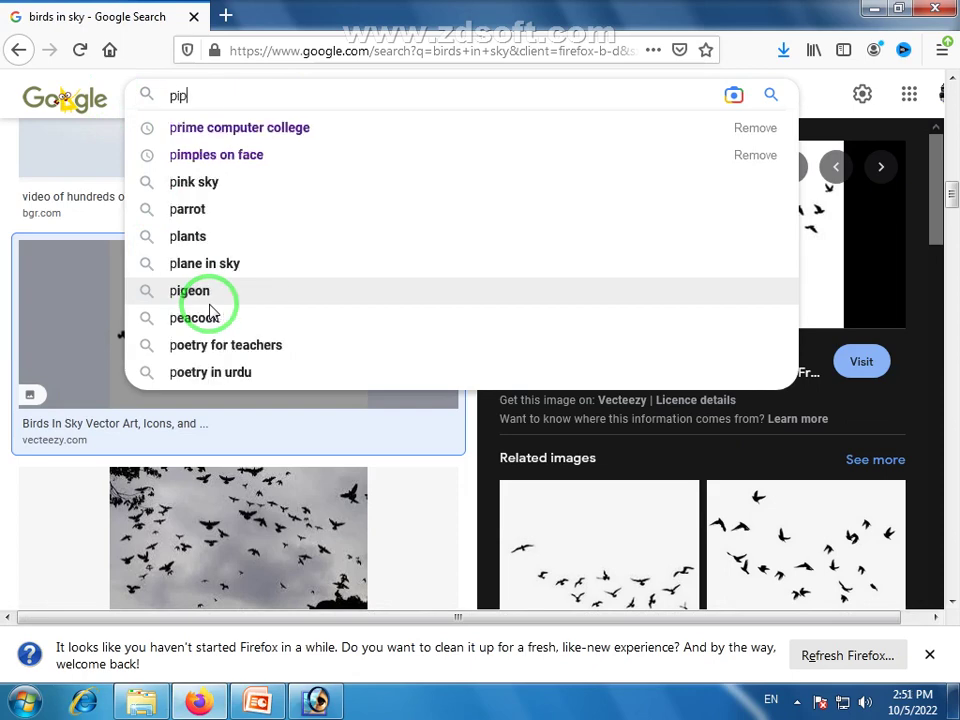
pyautogui.write('pl')
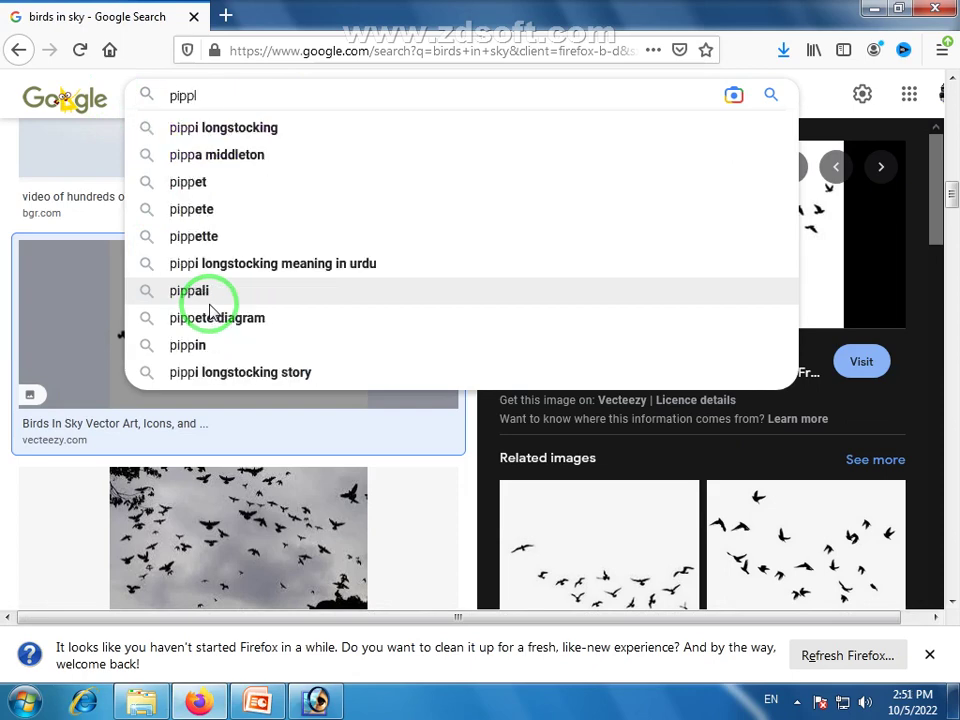
pyautogui.write('n')
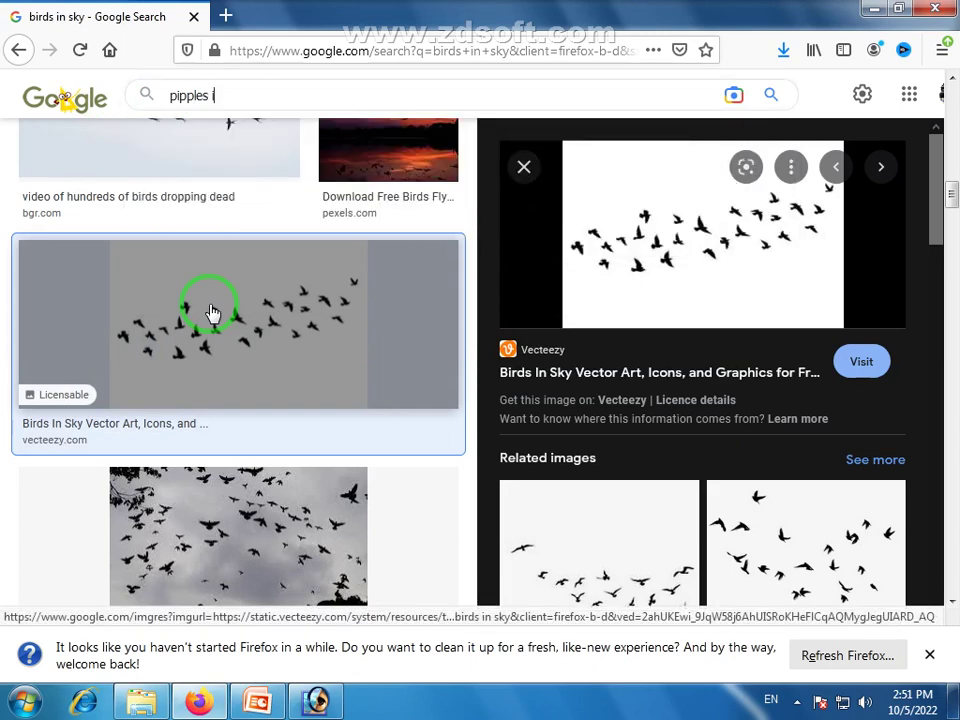
pyautogui.press('BackSpace')
pyautogui.press('BackSpace')
pyautogui.press('BackSpace')
pyautogui.press('BackSpace')
pyautogui.press('BackSpace')
pyautogui.press('BackSpace')
pyautogui.press('BackSpace')
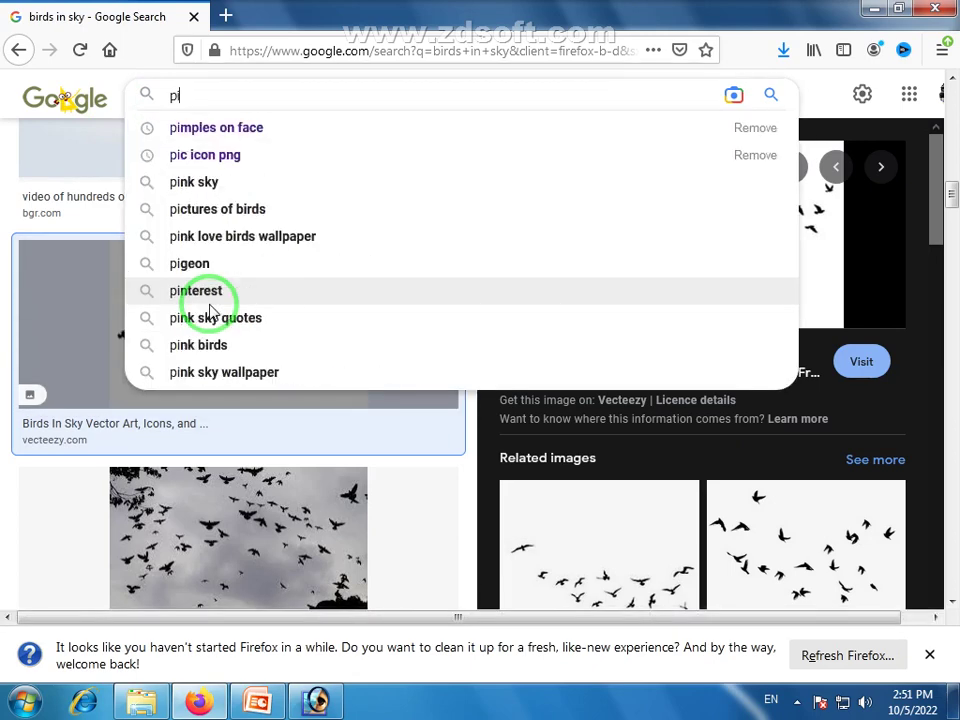
# Search Google Images for the suggested query "pimples on face".
pyautogui.write('mp')
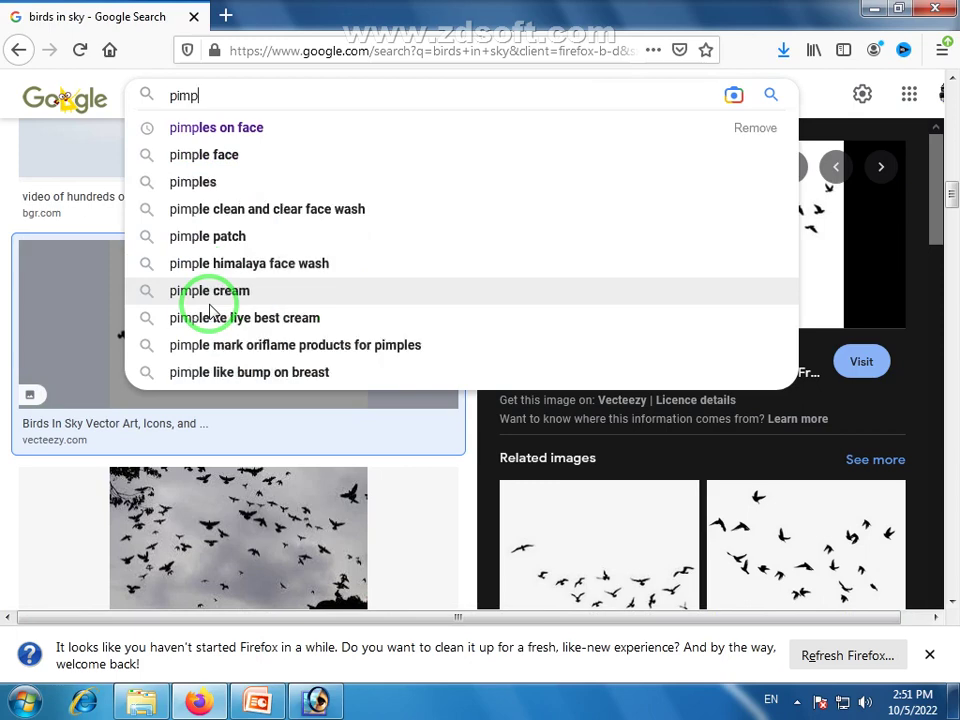
pyautogui.click(210, 316)
pyautogui.press('Up')
pyautogui.press('Up')
pyautogui.press('Up')
pyautogui.press('Up')
pyautogui.press('Up')
pyautogui.press('Up')
pyautogui.press('Up')
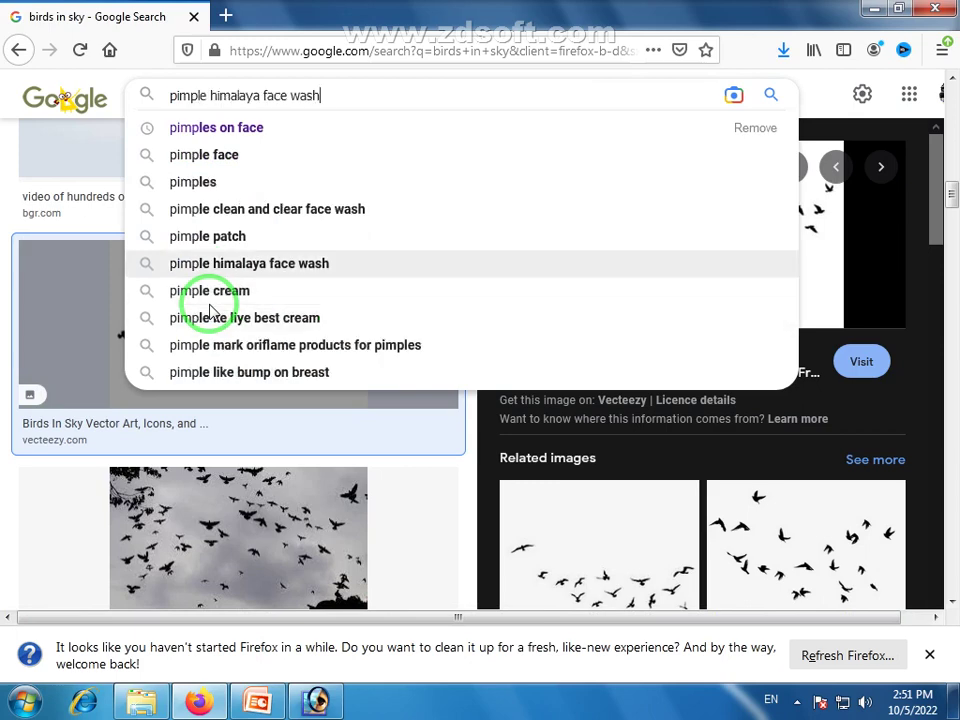
pyautogui.press('Return')
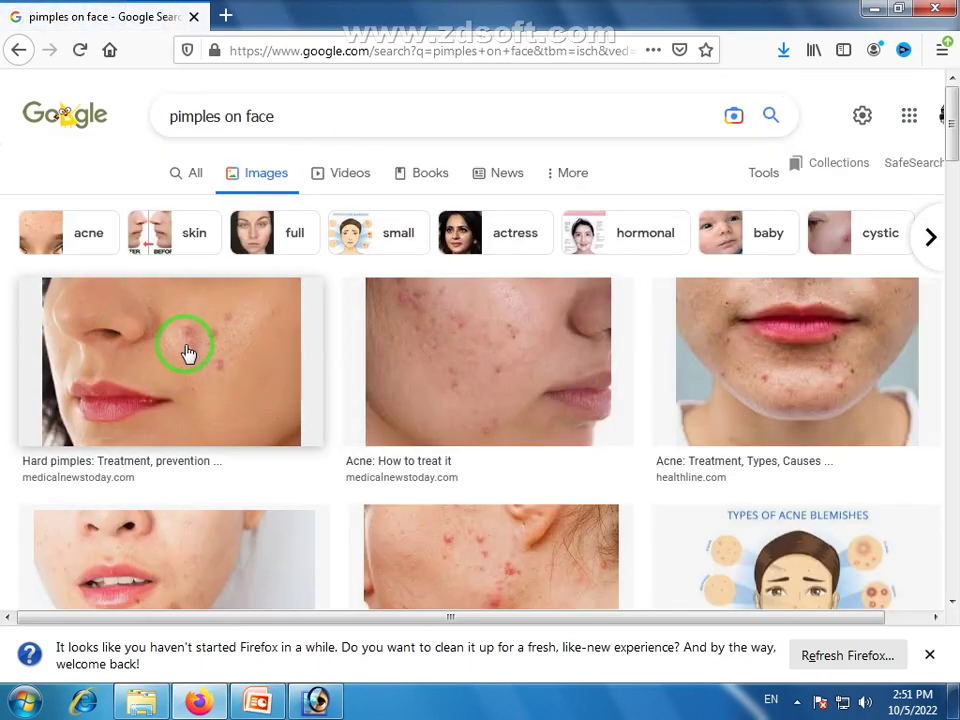
# Browse the face results and save the "Hard pimples" picture to the Desktop as JPEG woman-with-hard-pimples-on-her-face.
pyautogui.scroll(-5, 488, 377)
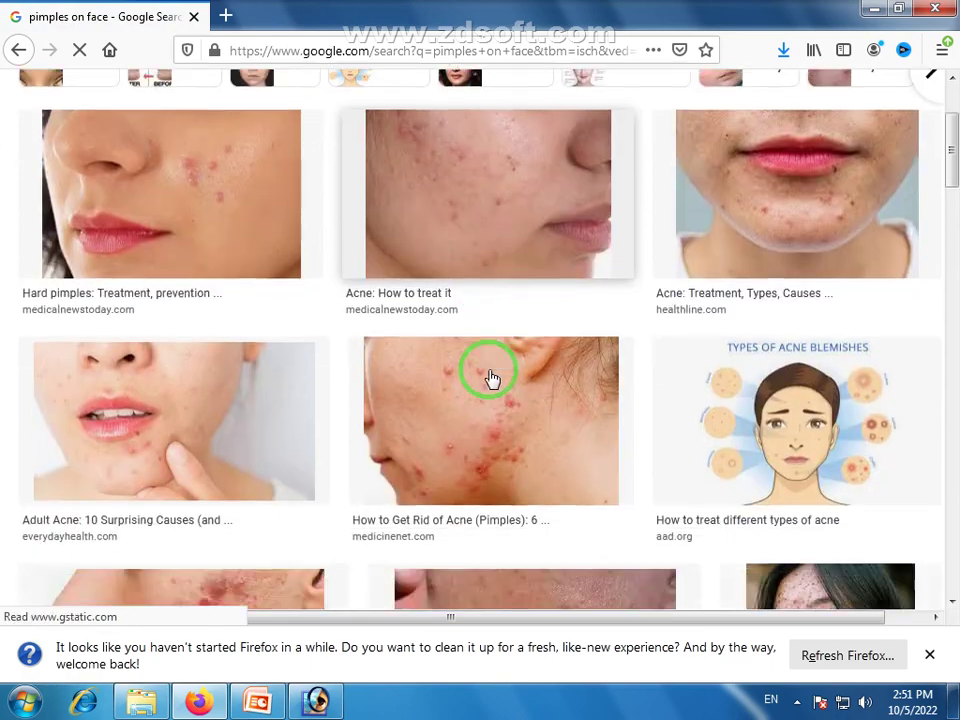
pyautogui.scroll(-1, 481, 375)
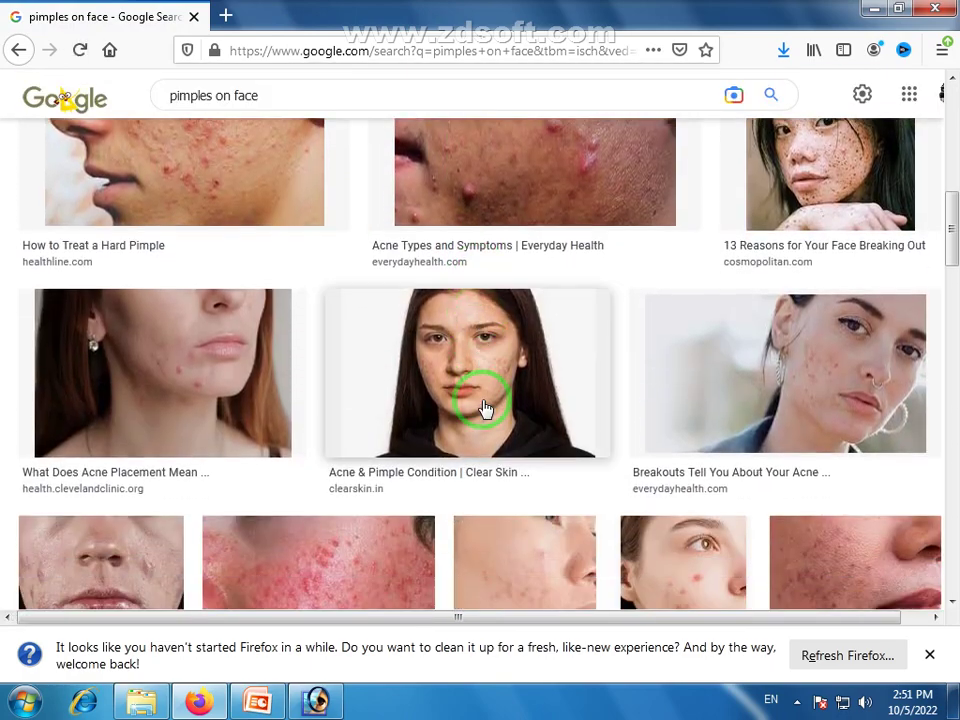
pyautogui.scroll(6, 328, 414)
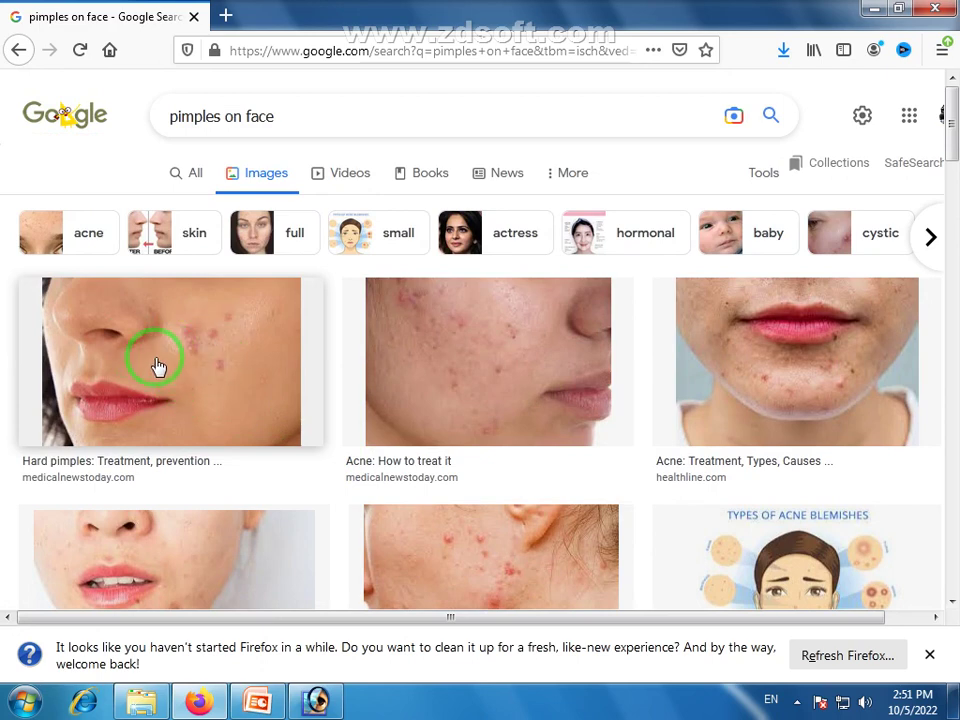
pyautogui.click(156, 345)
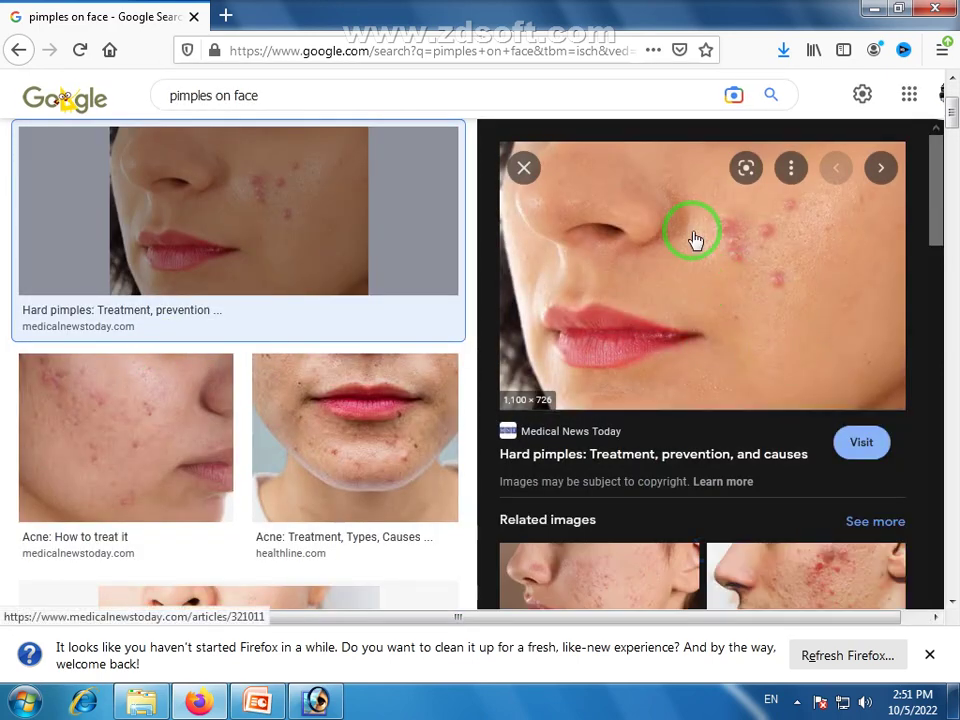
pyautogui.rightClick(692, 236)
pyautogui.click(738, 469)
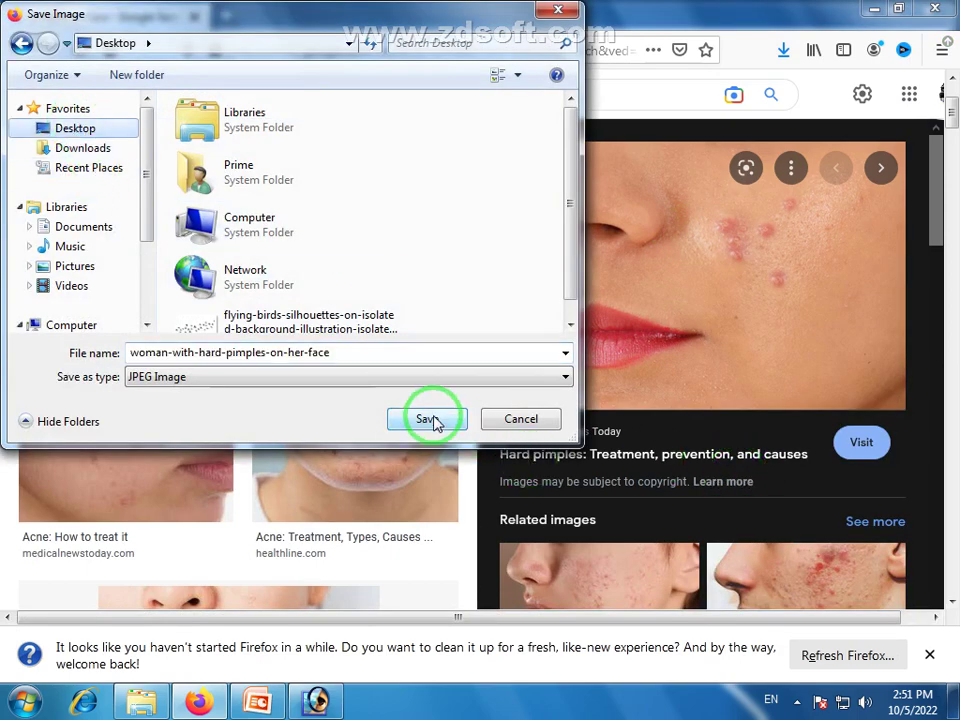
pyautogui.click(433, 420)
# Show the desktop and check the saved face picture there.
pyautogui.click(953, 706)
pyautogui.click(428, 286)
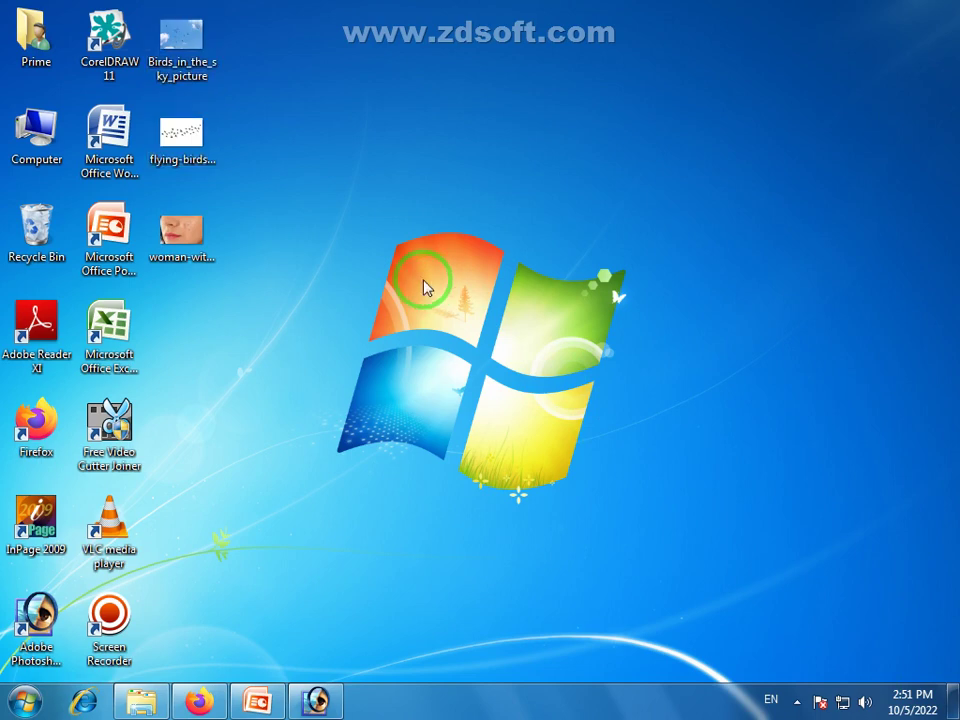
pyautogui.click(188, 240)
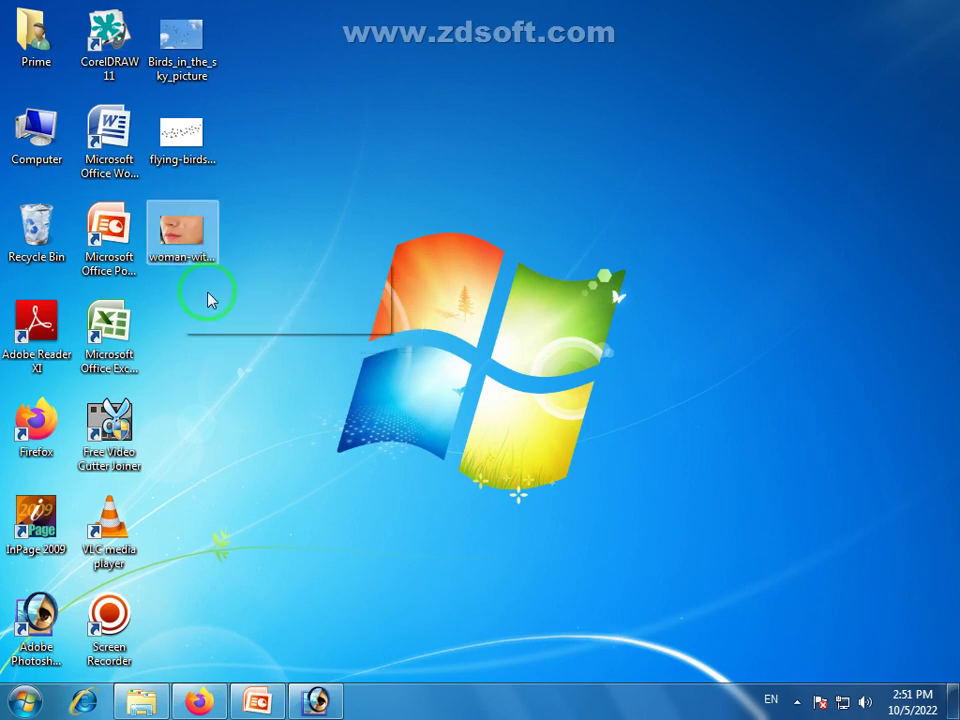
# Switch back to Photoshop, create a new white RGB document from the A4 preset at 300 pixels/inch, and enlarge its window slightly.
pyautogui.click(292, 705)
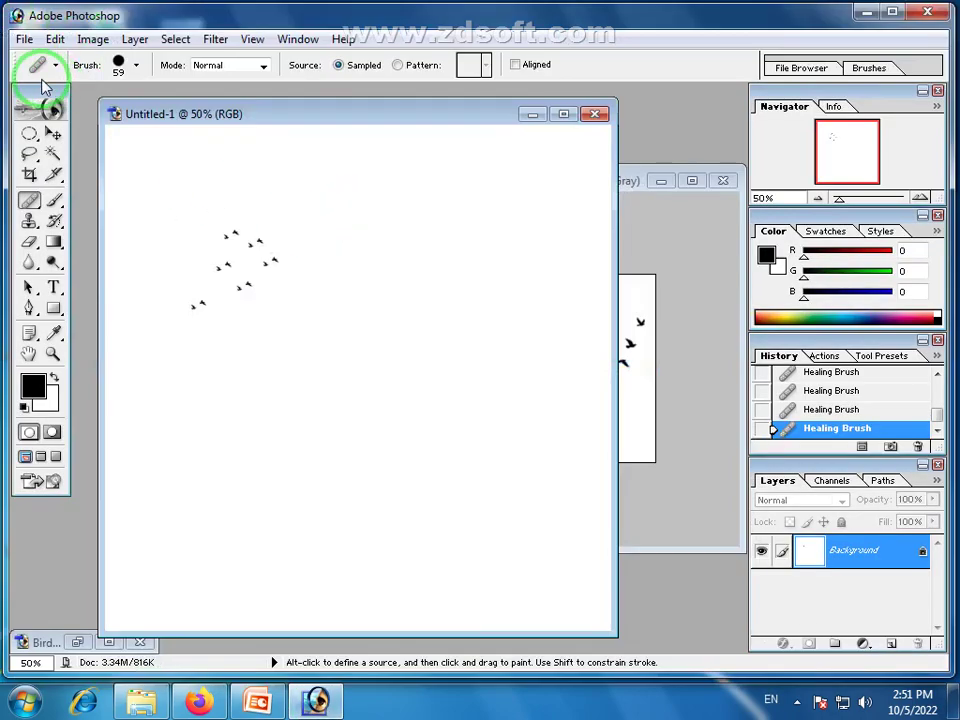
pyautogui.click(21, 42)
pyautogui.click(26, 59)
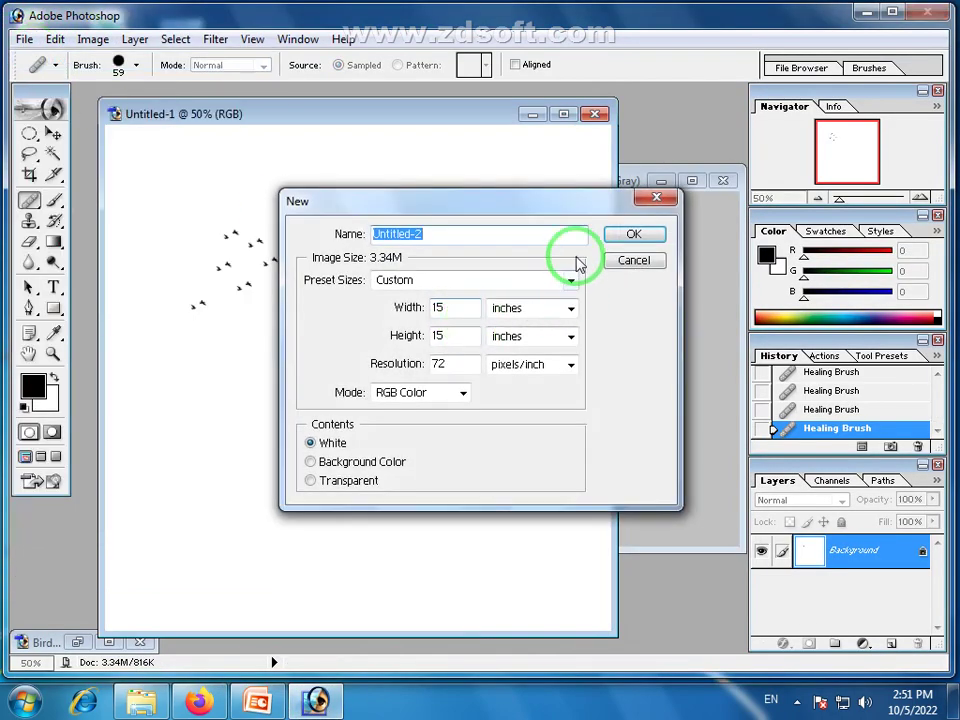
pyautogui.click(571, 283)
pyautogui.click(430, 413)
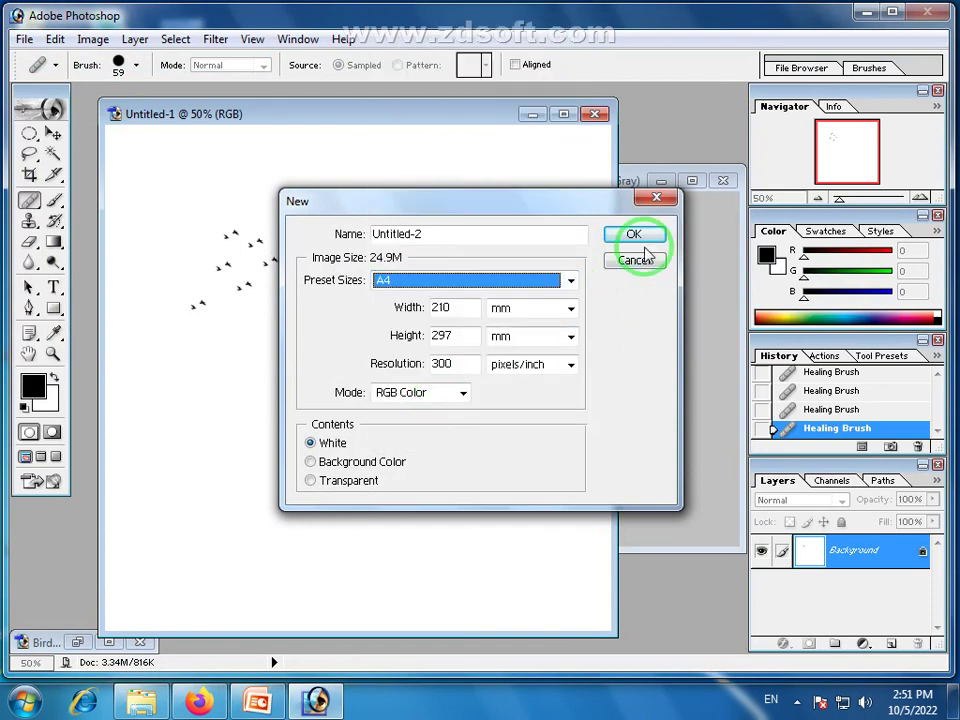
pyautogui.click(636, 238)
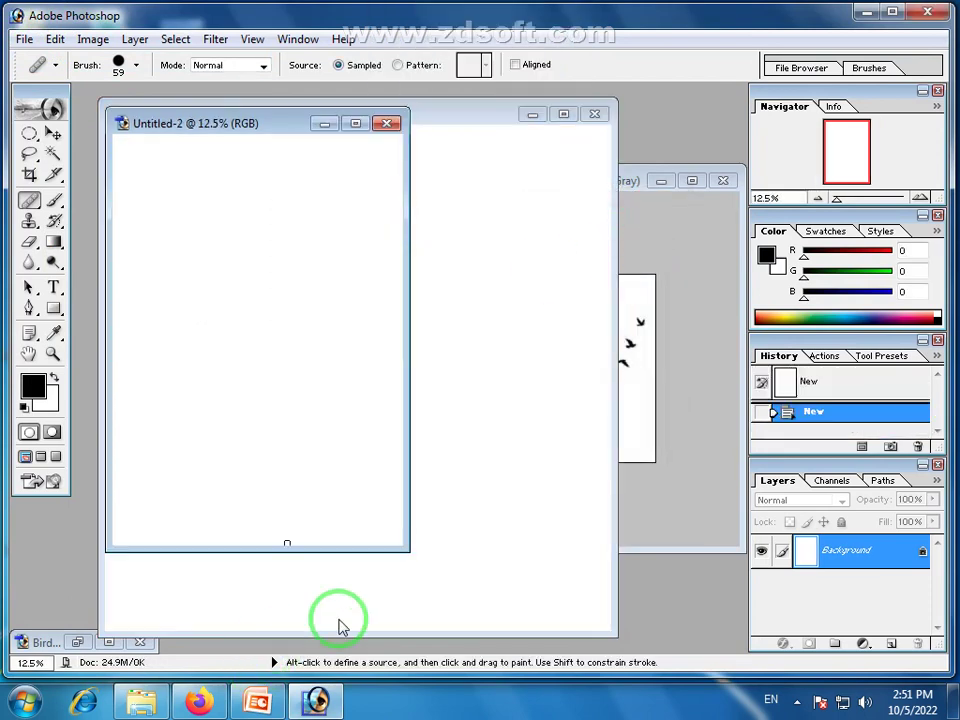
pyautogui.moveTo(403, 549); pyautogui.dragTo(412, 598)
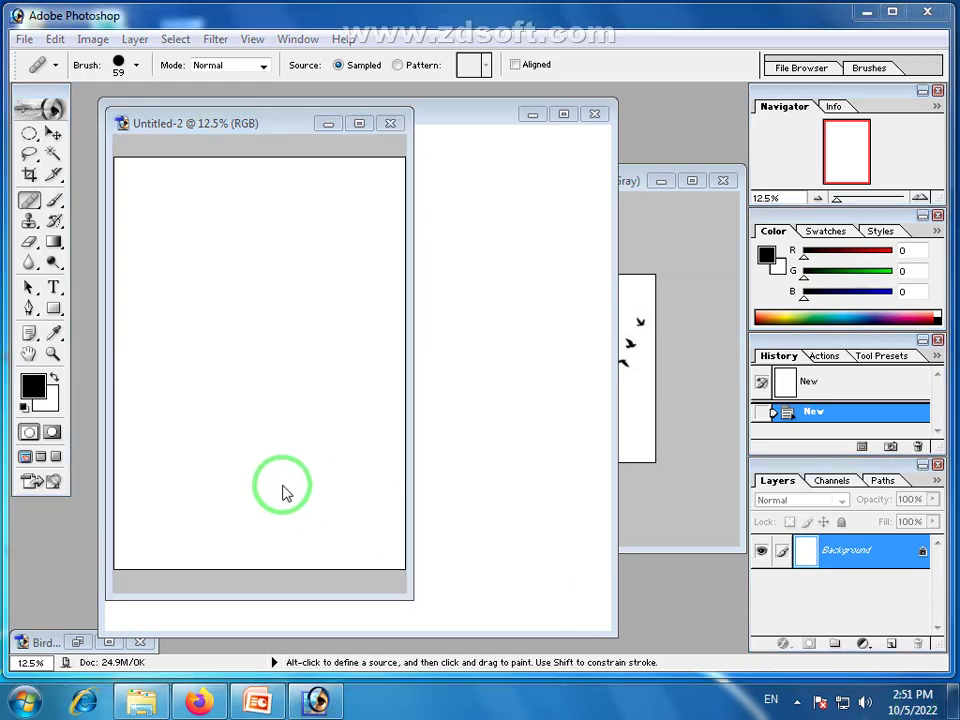
# Open woman-with-hard-pimples-on-her-face.jpg from the desktop in Photoshop and copy it with the Move tool into the upper part of the A4 document.
pyautogui.click(957, 716)
pyautogui.moveTo(183, 240); pyautogui.dragTo(480, 375)
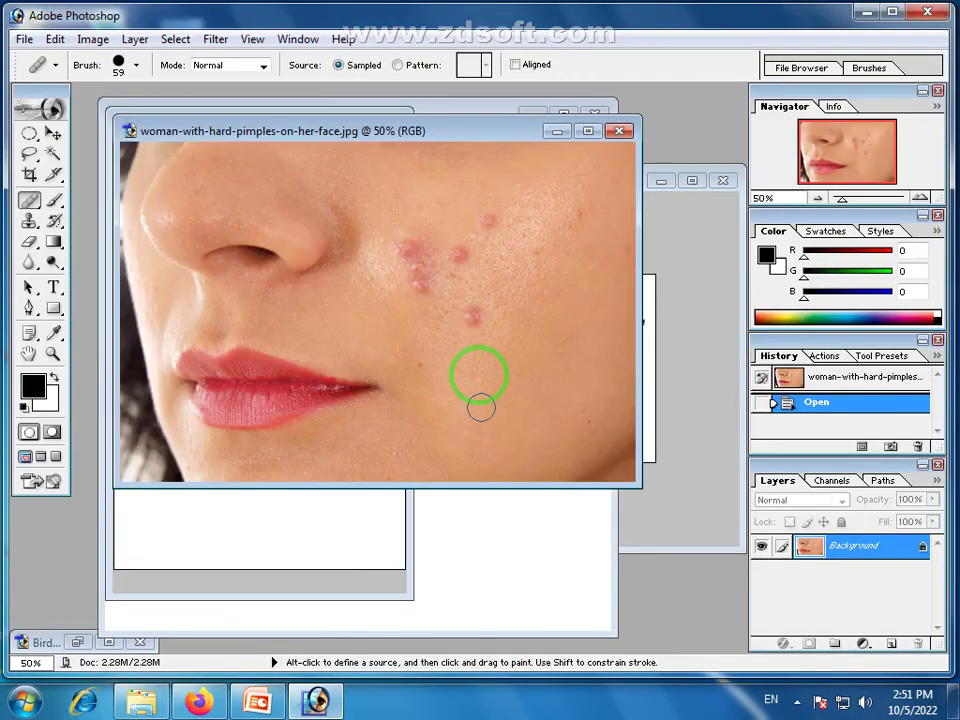
pyautogui.moveTo(418, 129); pyautogui.dragTo(653, 171)
pyautogui.click(53, 133)
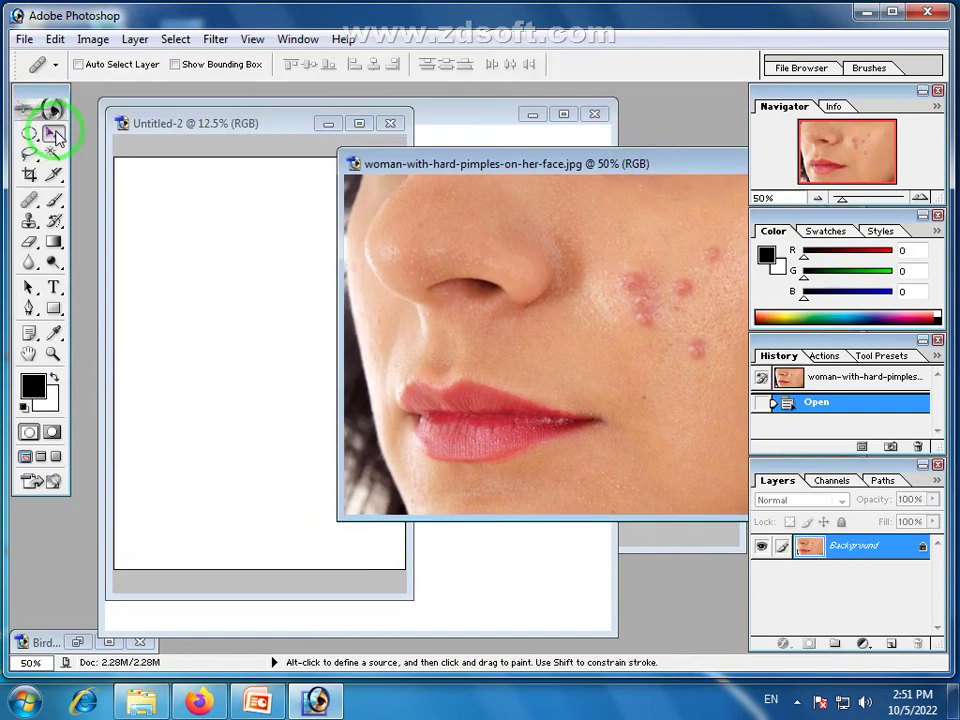
pyautogui.moveTo(499, 321); pyautogui.dragTo(171, 216)
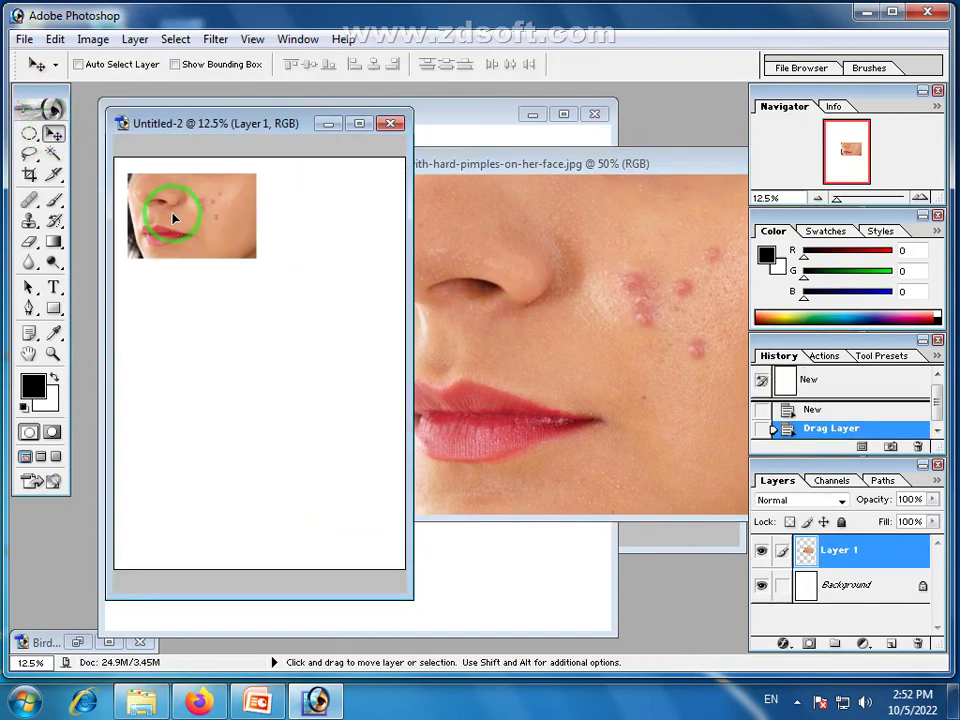
# Enlarge the face picture in the A4 document with Free Transform until it spans almost the full page width.
pyautogui.hotkey('ctrl', 't')
pyautogui.moveTo(255, 257); pyautogui.dragTo(393, 349)
pyautogui.press('Return')
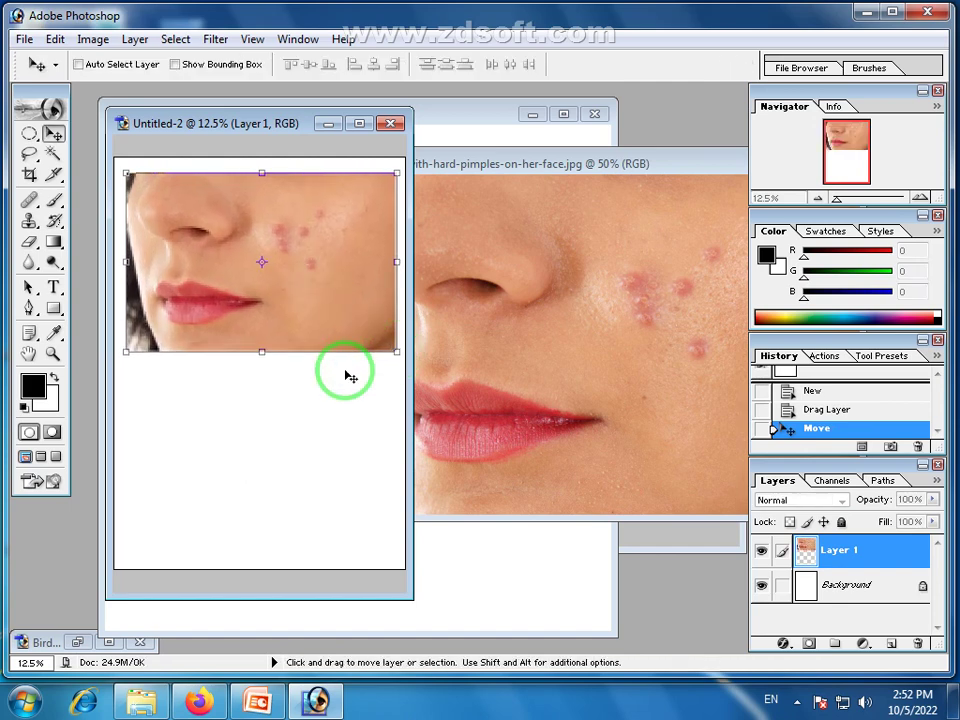
# Bring the woman-with-hard-pimples-on-her-face.jpg window to the front and set the Healing Brush diameter to 97 px.
pyautogui.click(607, 307)
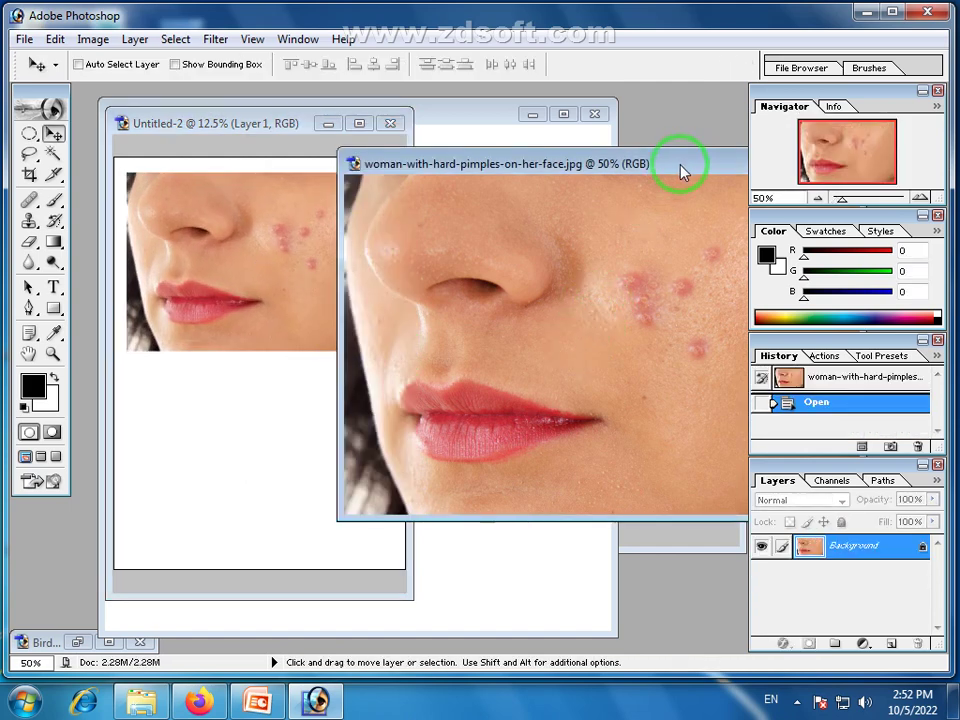
pyautogui.moveTo(681, 169); pyautogui.dragTo(503, 183)
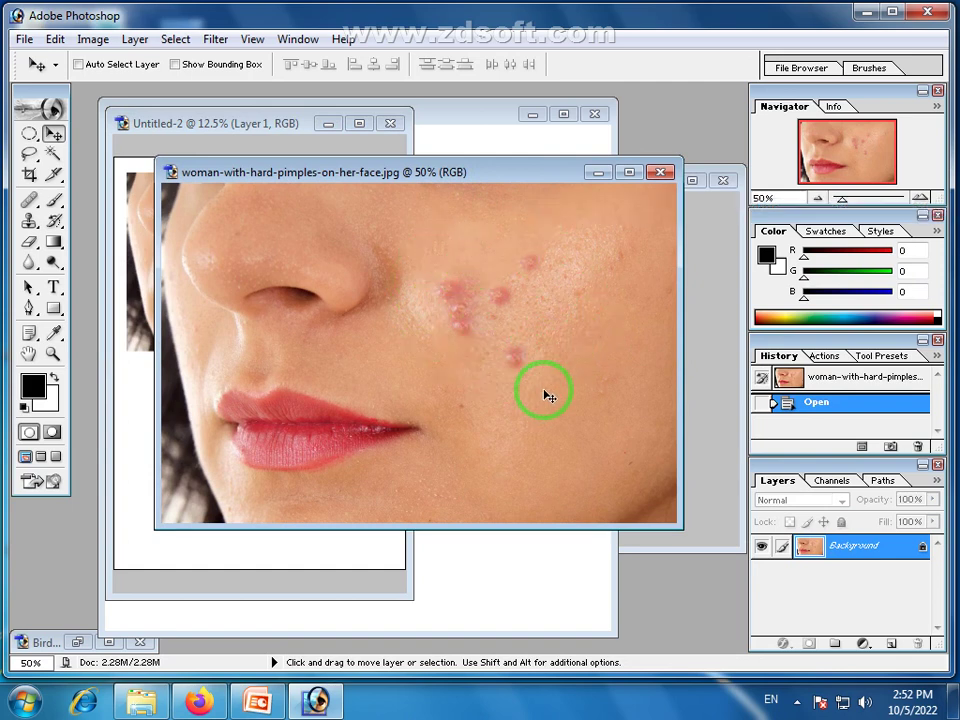
pyautogui.click(33, 202)
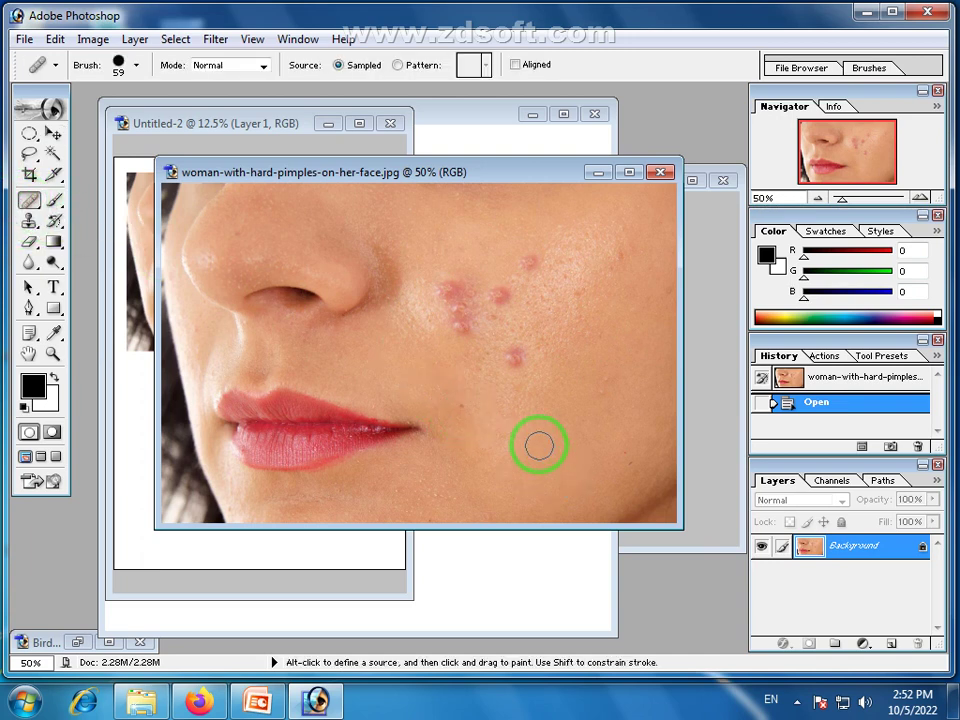
pyautogui.press('alt')
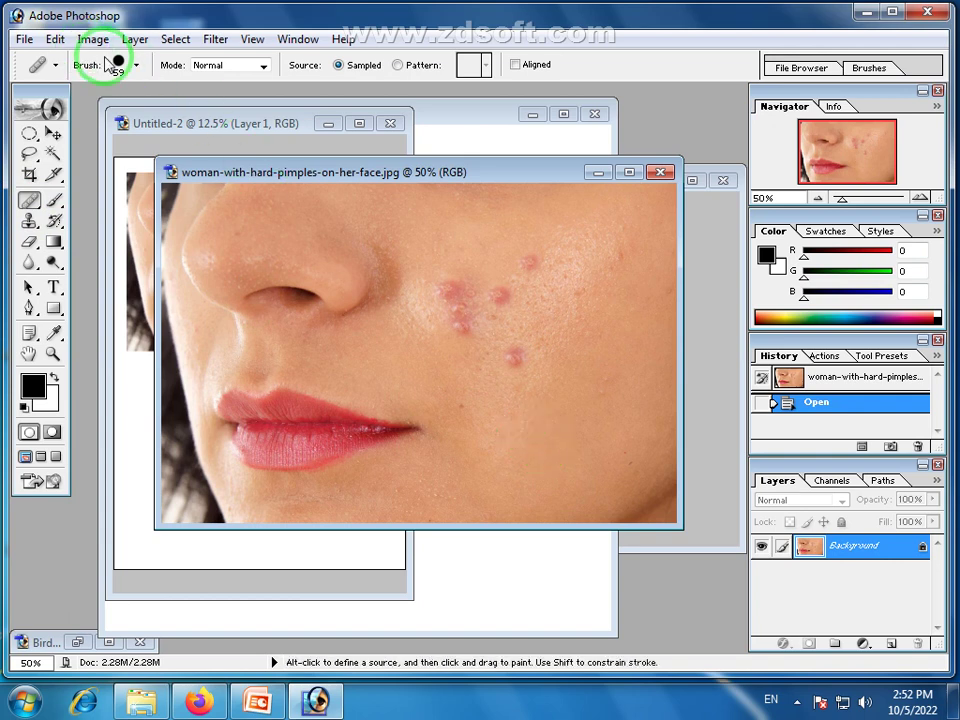
pyautogui.click(136, 65)
pyautogui.moveTo(86, 111); pyautogui.dragTo(123, 116)
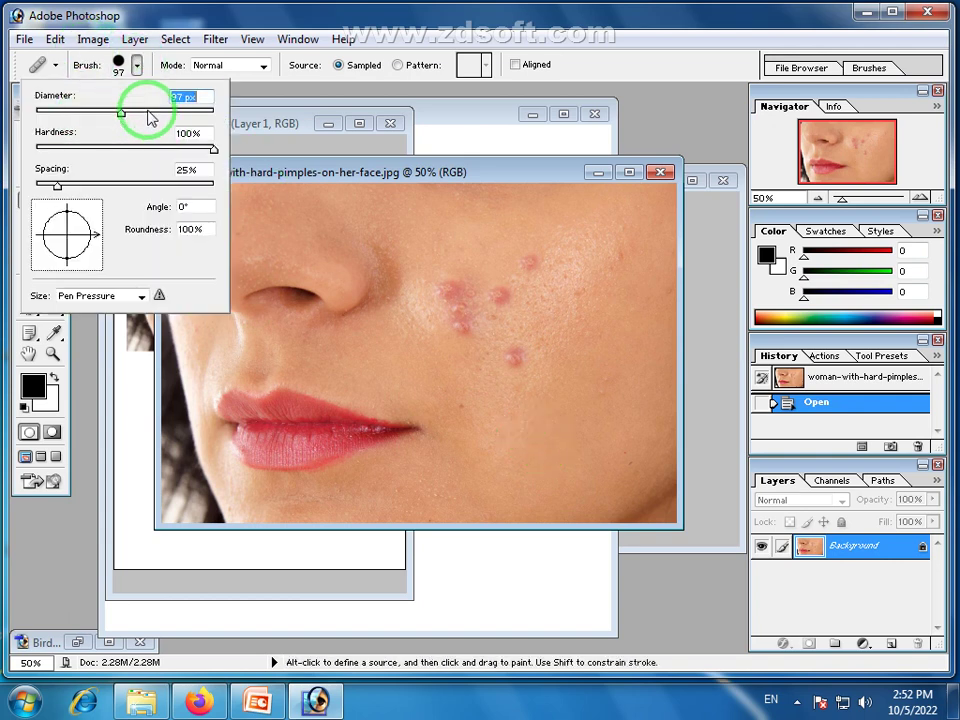
pyautogui.click(332, 17)
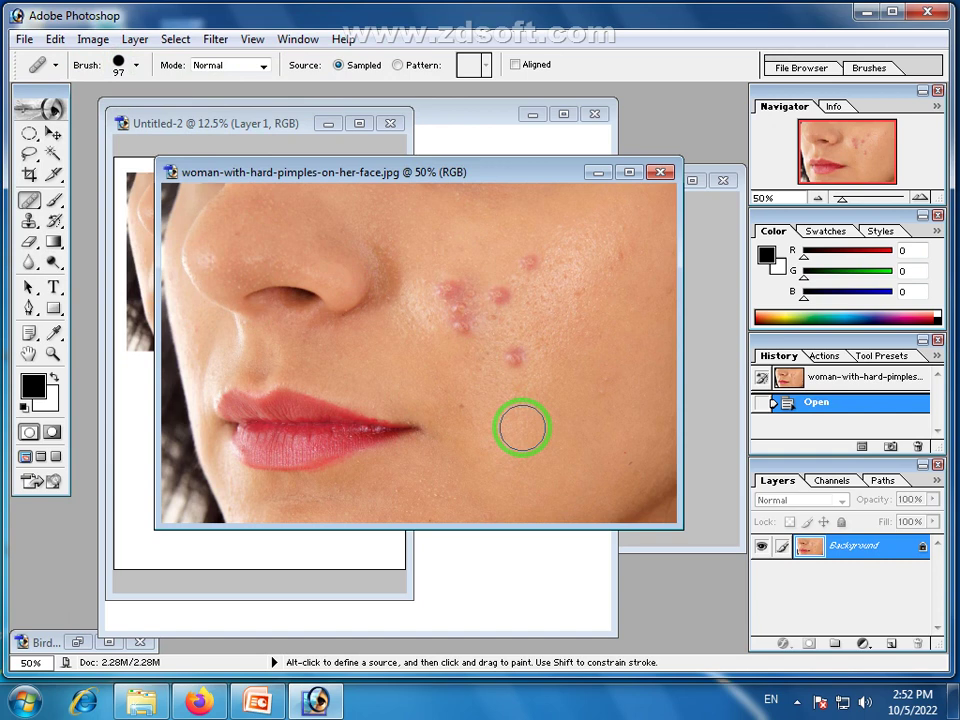
# Sample clean skin on the lower cheek and paint over the red pimples beside the nose with the Healing Brush.
pyautogui.press('alt')
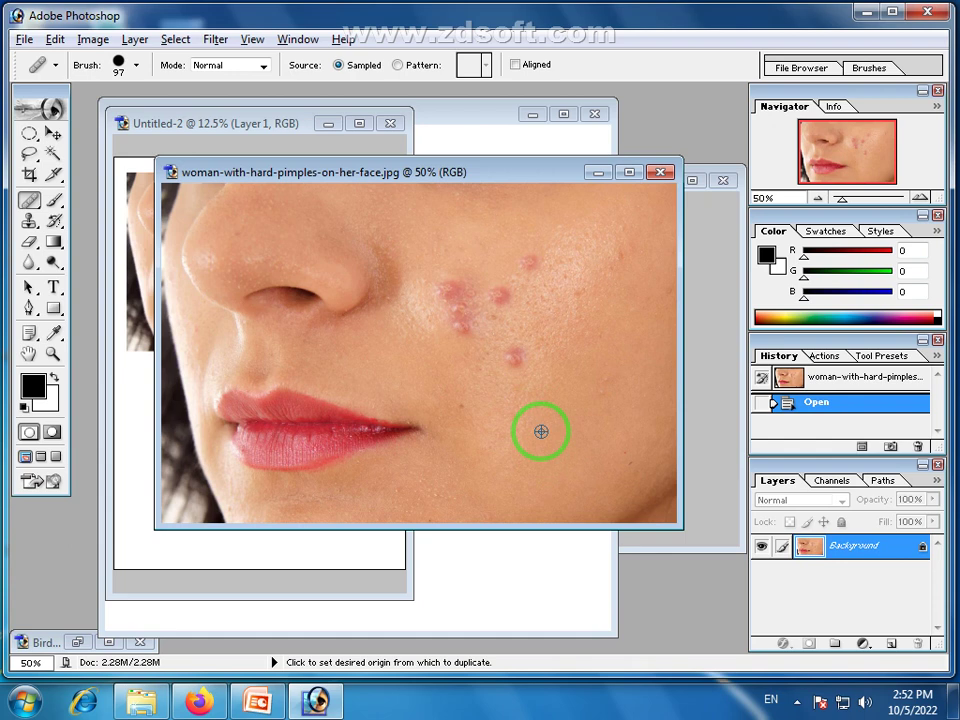
pyautogui.keyDown('alt'); pyautogui.click(541, 431); pyautogui.keyUp('alt')
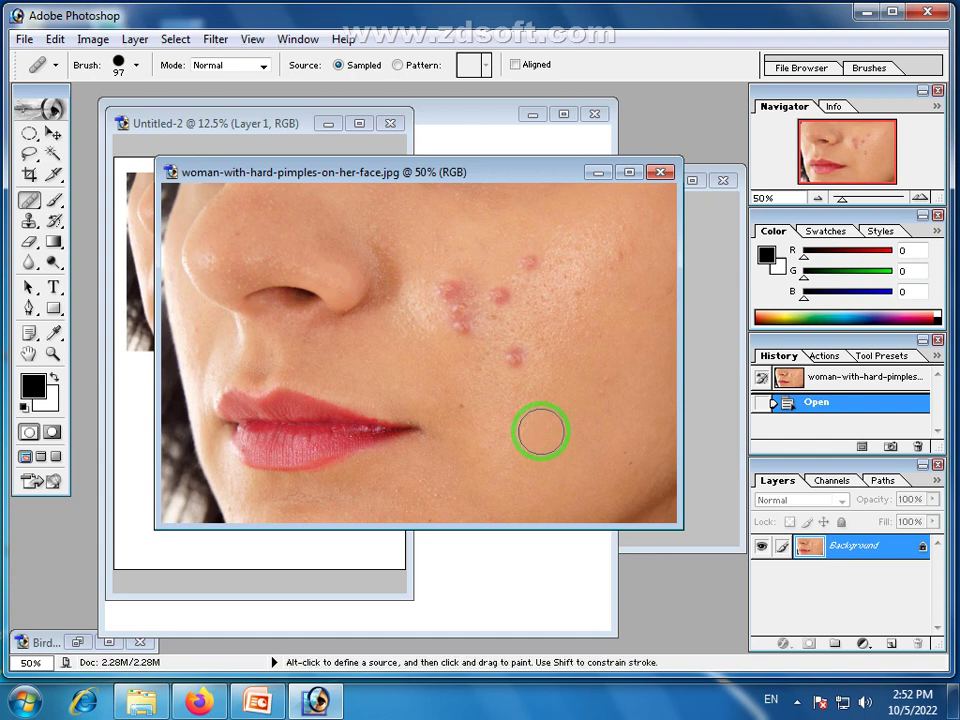
pyautogui.click(515, 355)
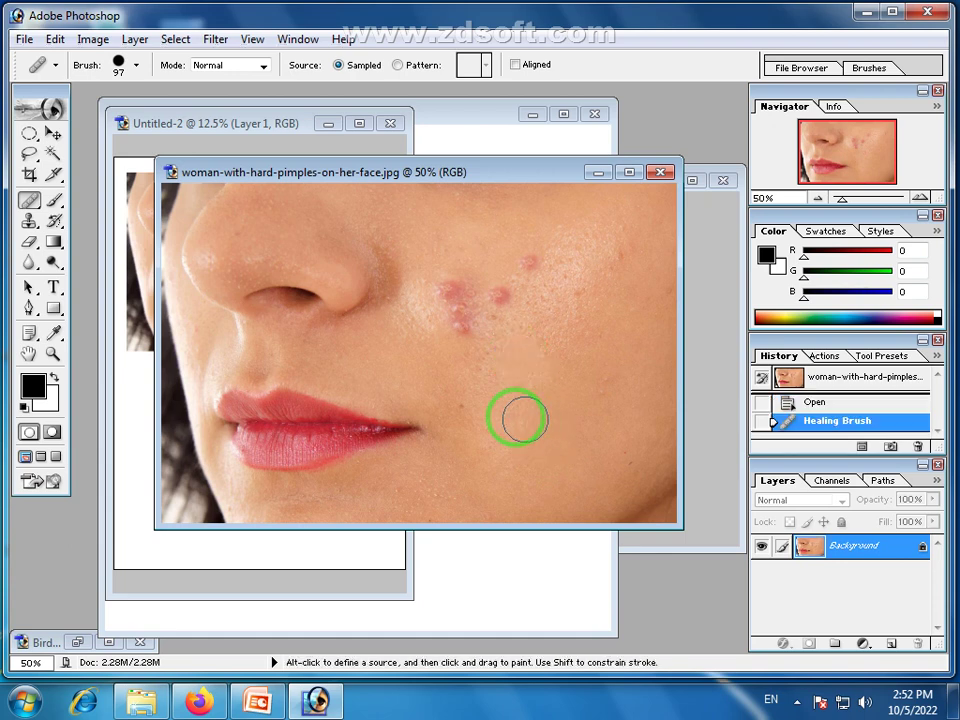
pyautogui.click(531, 264)
pyautogui.click(497, 298)
pyautogui.click(461, 321)
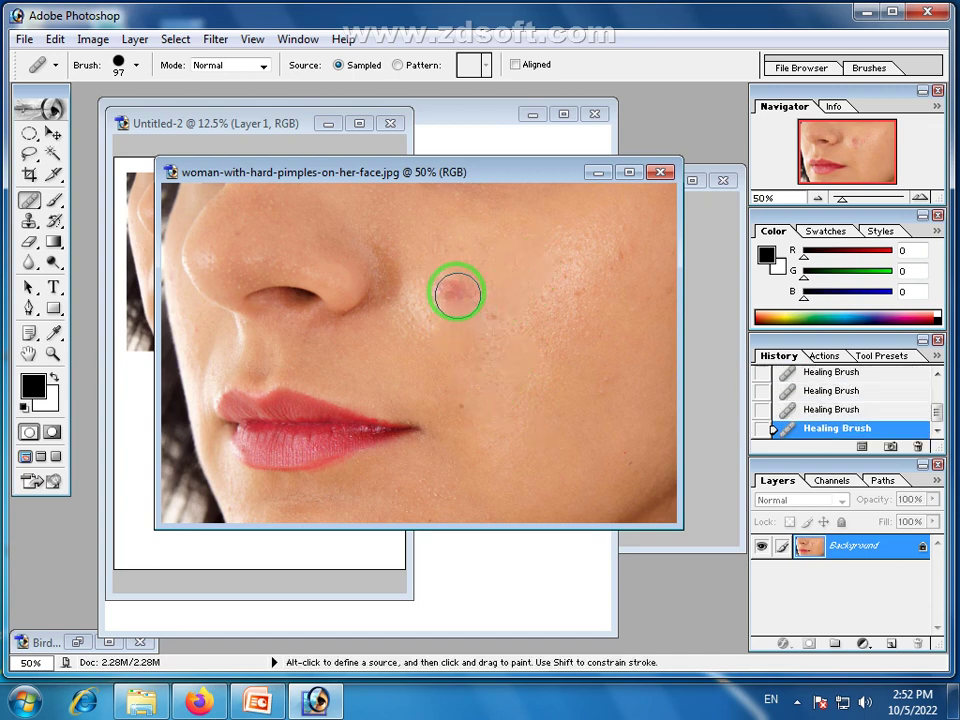
pyautogui.click(454, 292)
pyautogui.click(438, 325)
pyautogui.click(525, 332)
pyautogui.click(492, 312)
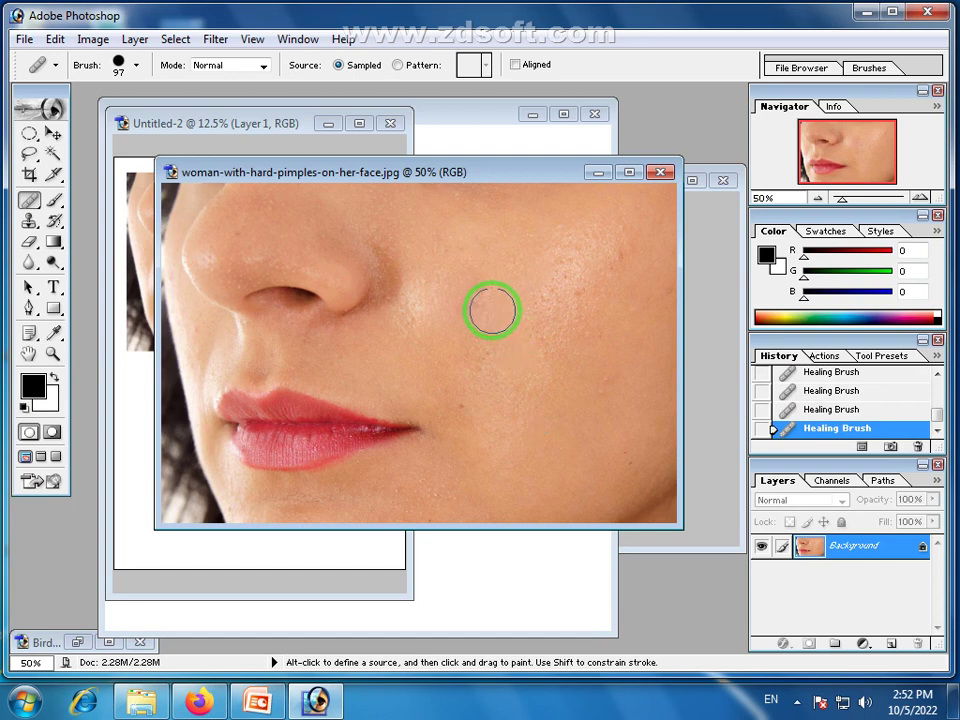
# Resample clean lower-cheek skin and heal the small spots and rough texture on the middle and upper cheek.
pyautogui.keyDown('alt'); pyautogui.click(550, 429); pyautogui.keyUp('alt')
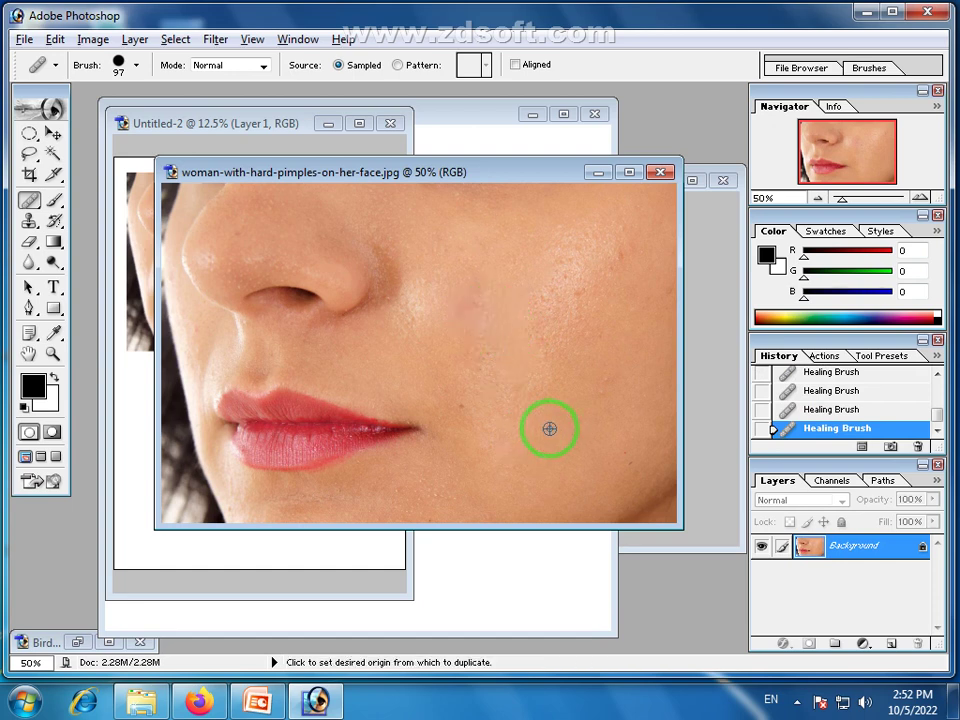
pyautogui.click(479, 341)
pyautogui.keyDown('alt'); pyautogui.click(553, 415); pyautogui.keyUp('alt')
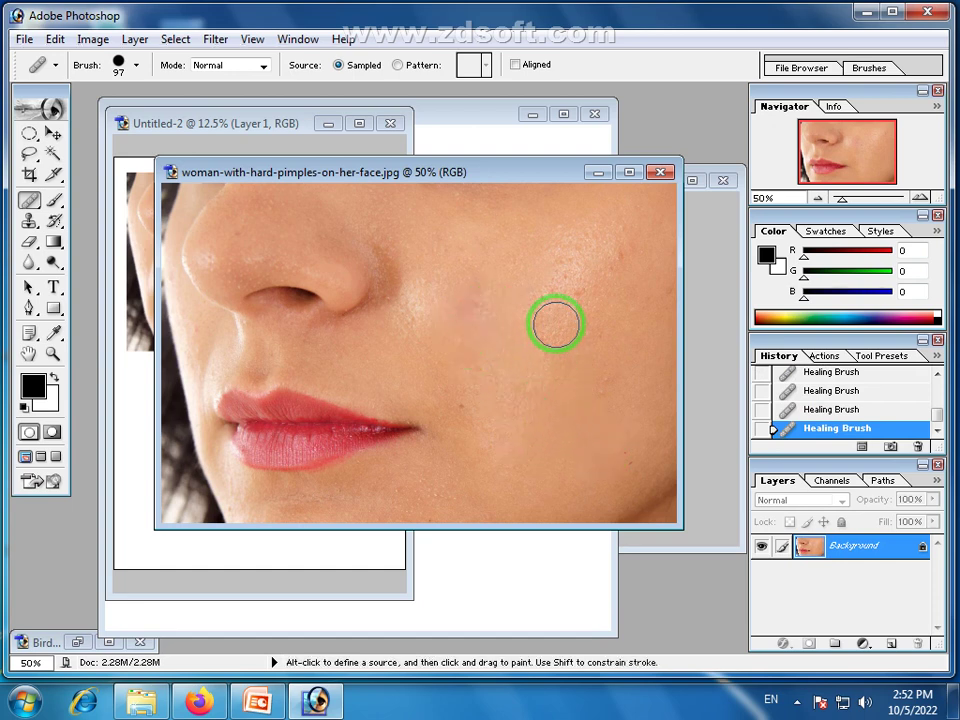
pyautogui.click(555, 320)
pyautogui.click(560, 273)
pyautogui.click(585, 298)
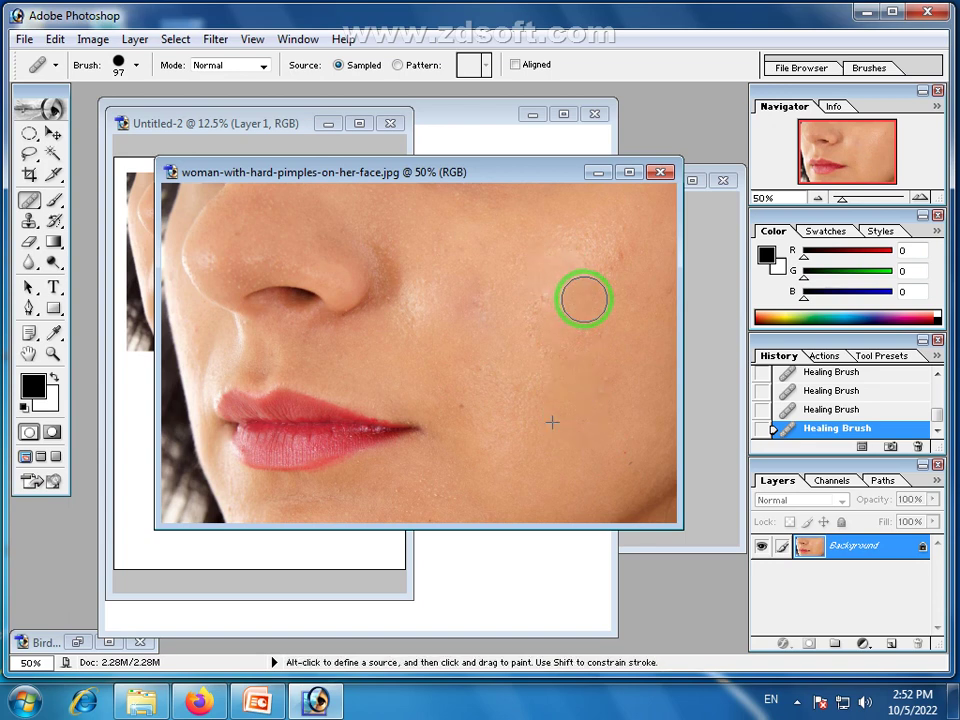
pyautogui.click(608, 260)
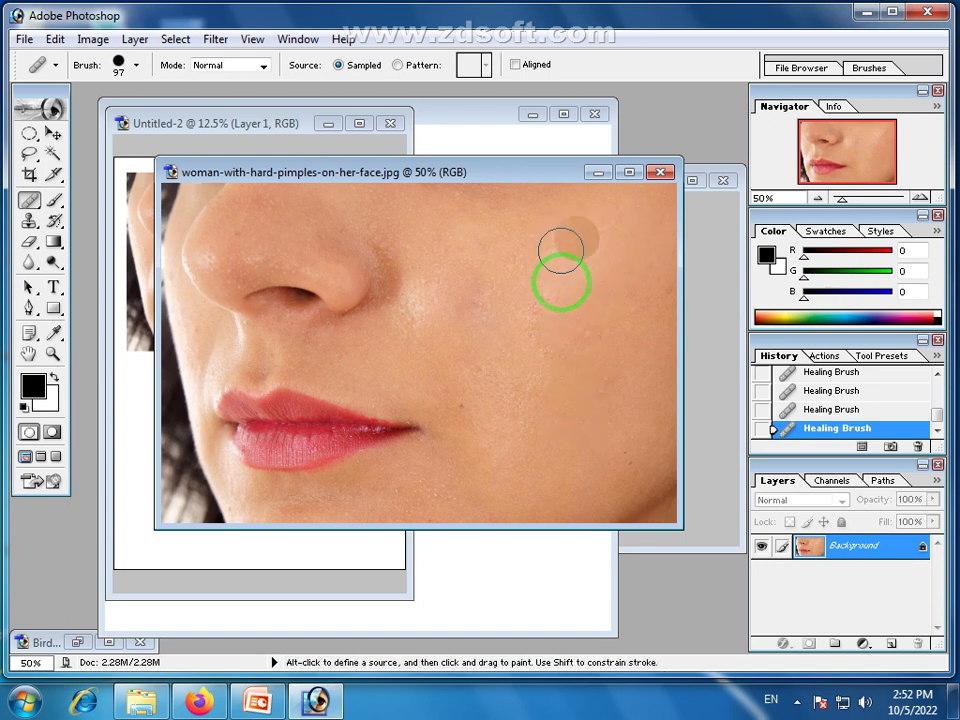
pyautogui.click(533, 307)
# Even out the remaining cheek blemishes with the Healing Brush, taking new skin samples from several parts of the cheek.
pyautogui.keyDown('alt'); pyautogui.click(564, 476); pyautogui.keyUp('alt')
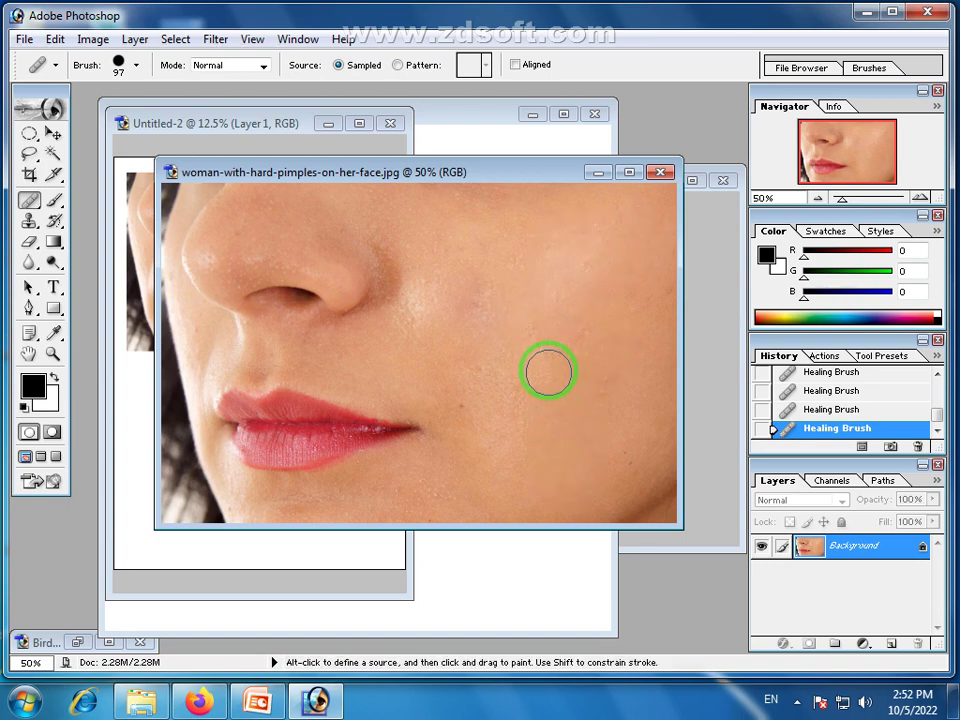
pyautogui.click(548, 371)
pyautogui.keyDown('alt'); pyautogui.click(536, 343); pyautogui.keyUp('alt')
pyautogui.click(571, 442)
pyautogui.keyDown('alt'); pyautogui.click(478, 311); pyautogui.keyUp('alt')
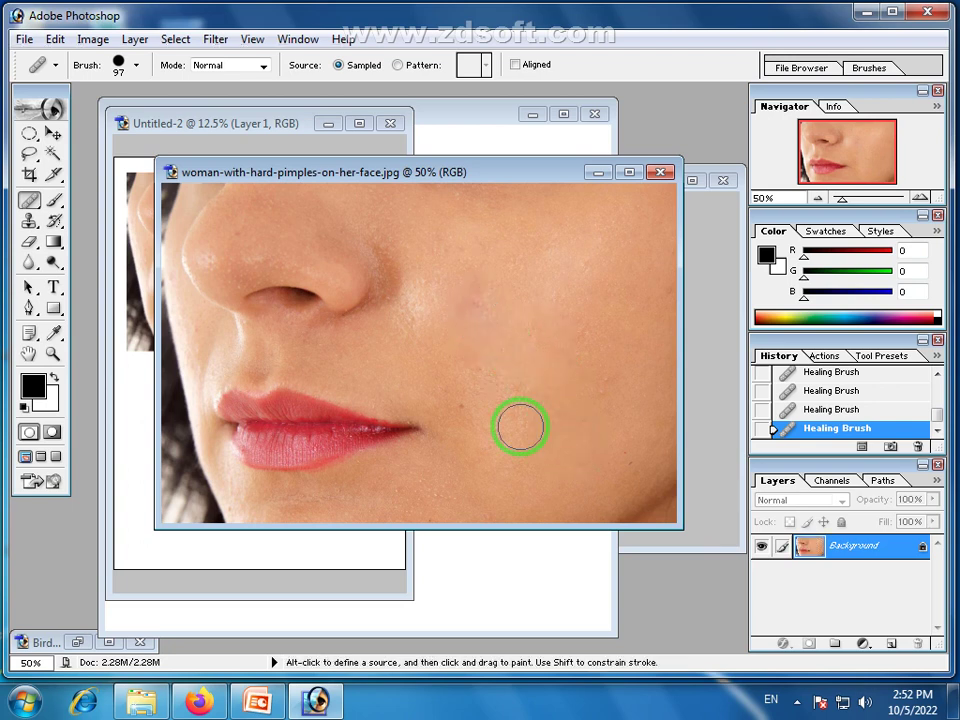
pyautogui.click(491, 303)
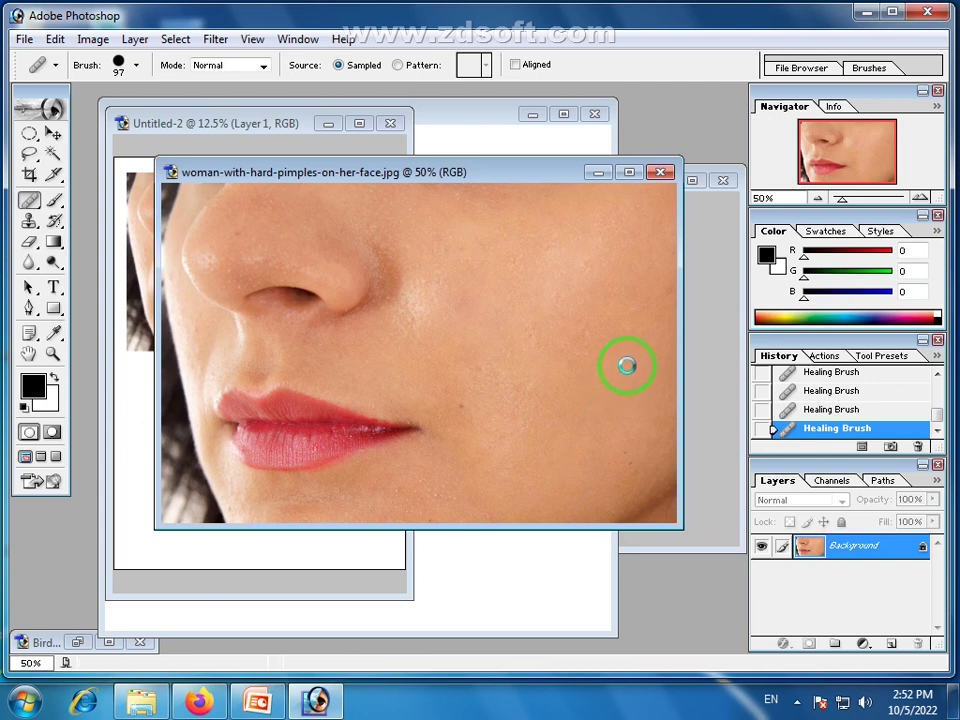
pyautogui.click(411, 316)
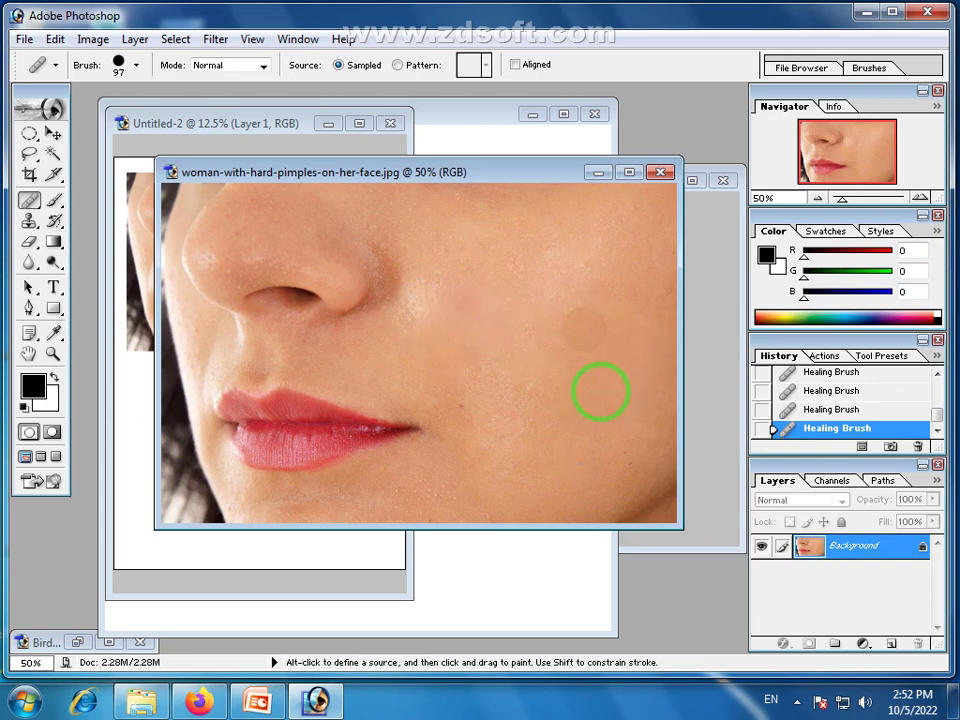
pyautogui.click(497, 279)
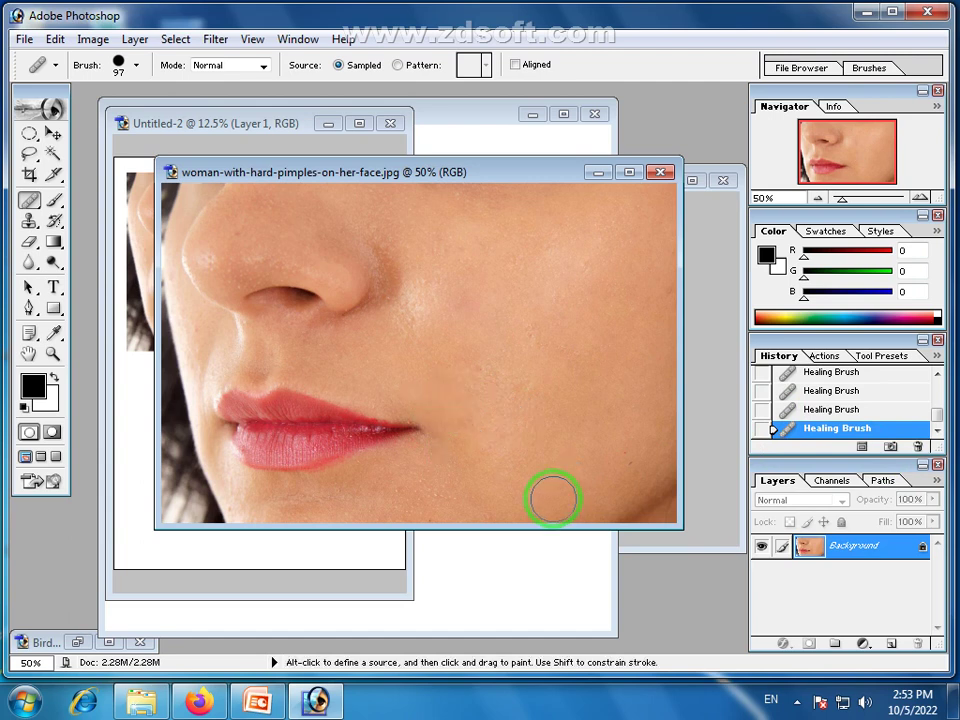
# Copy the retouched face with the Move tool below the original in the A4 document and scale it to a matching width.
pyautogui.moveTo(432, 175); pyautogui.dragTo(547, 163)
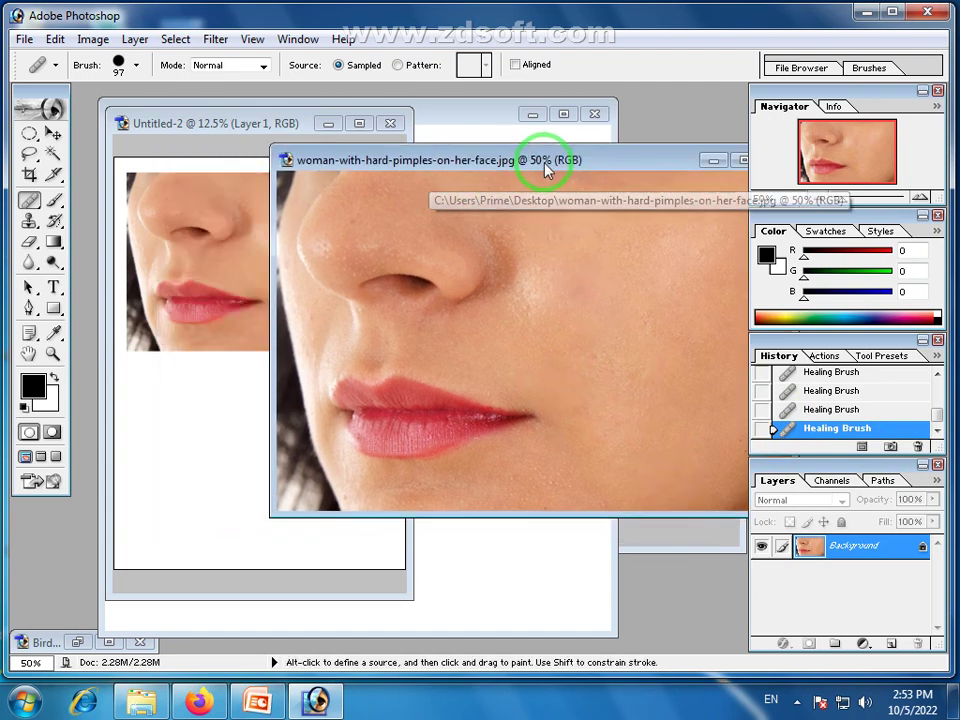
pyautogui.click(52, 133)
pyautogui.moveTo(522, 405); pyautogui.dragTo(401, 546)
pyautogui.hotkey('ctrl', 't')
pyautogui.press('Return')
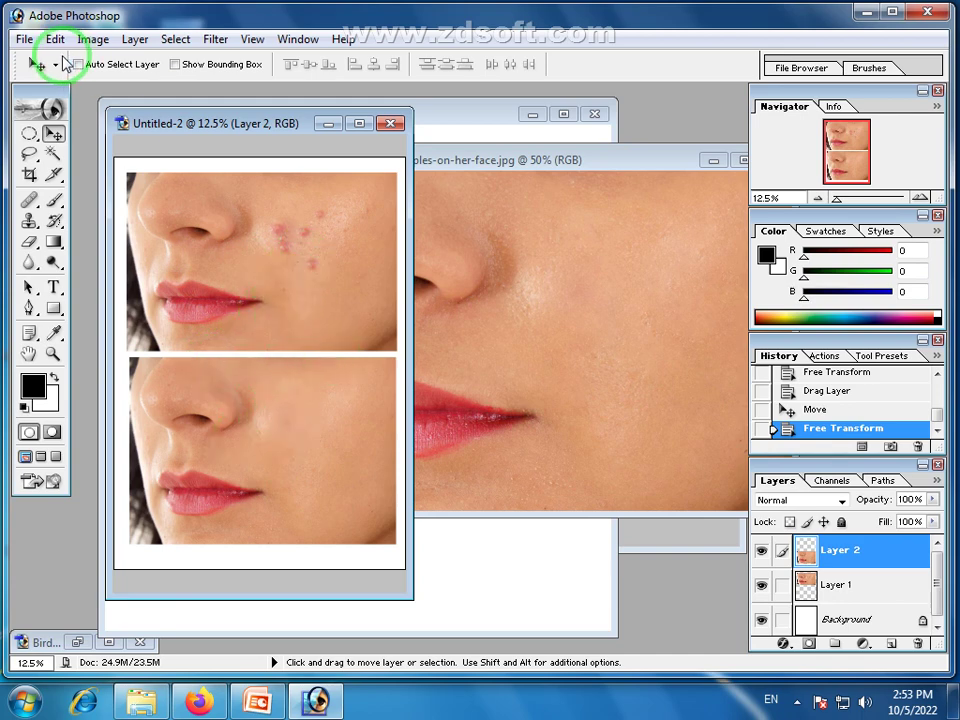
# Save the A4 document to the Desktop as JPEG Untitled-2 copy.jpg with Maximum quality 12 and Baseline ("Standard") format.
pyautogui.click(22, 39)
pyautogui.click(54, 209)
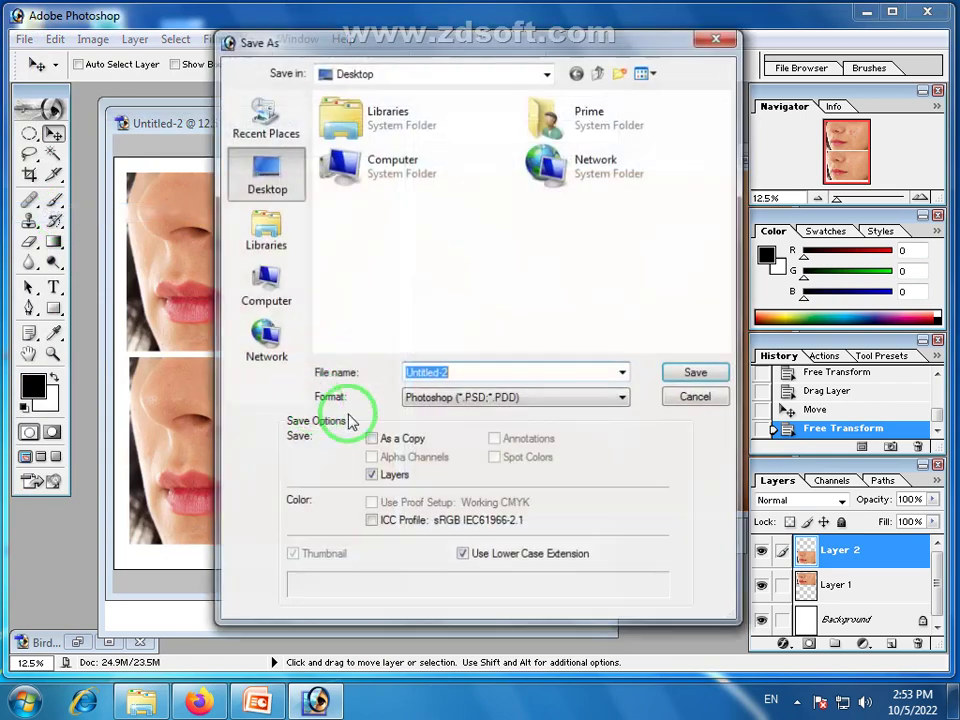
pyautogui.click(480, 400)
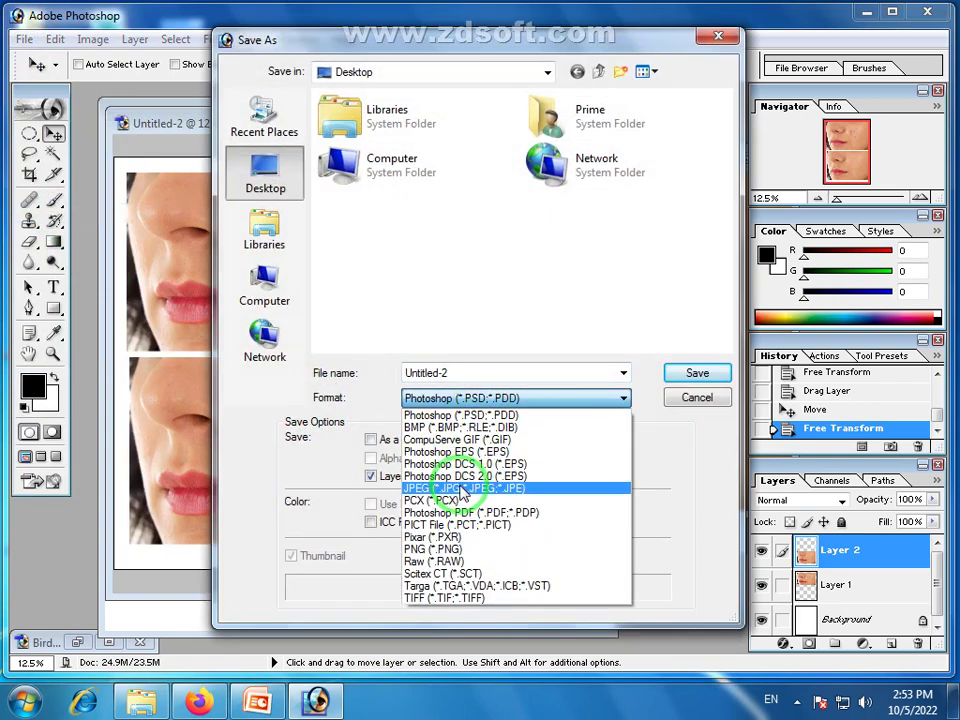
pyautogui.click(462, 489)
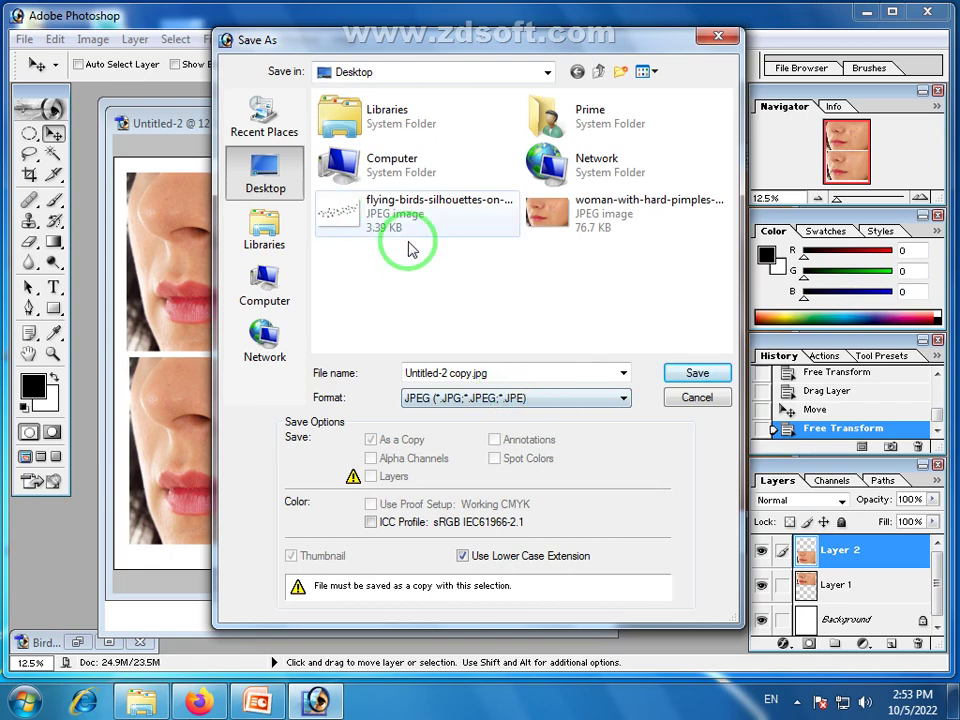
pyautogui.click(690, 374)
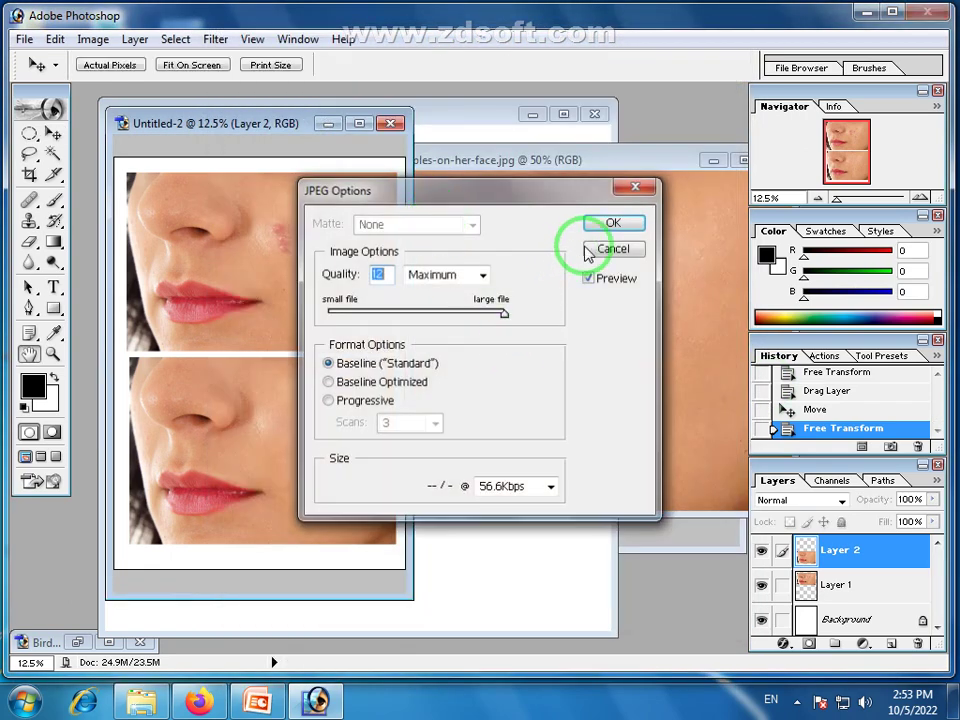
pyautogui.click(616, 223)
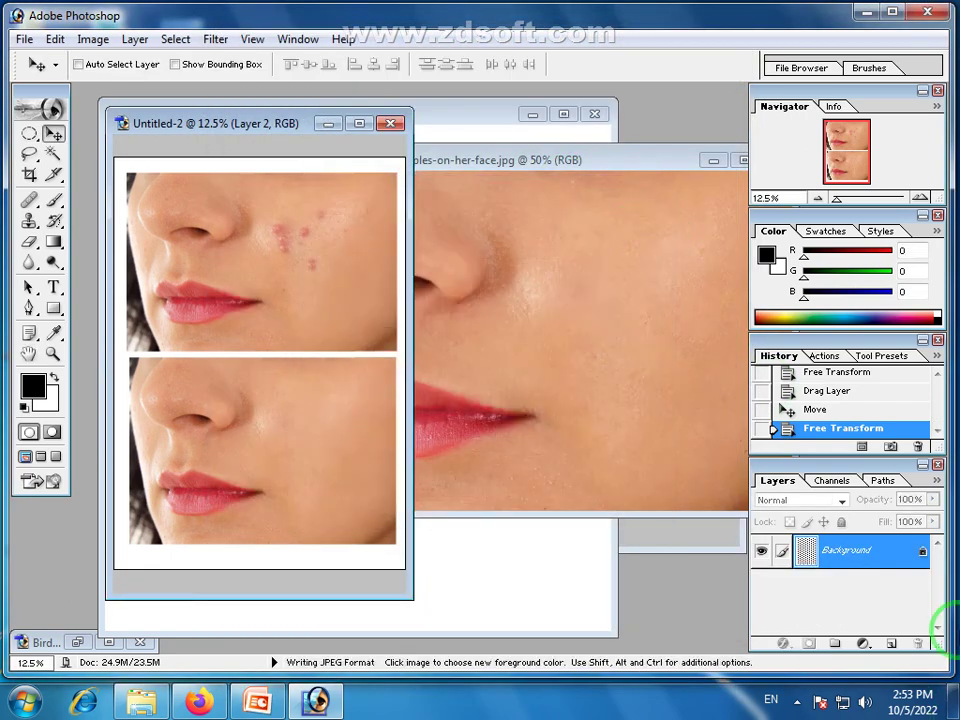
# Open Untitled-2 copy from the desktop, compare the original and retouched faces up close, and close the viewer.
pyautogui.click(953, 702)
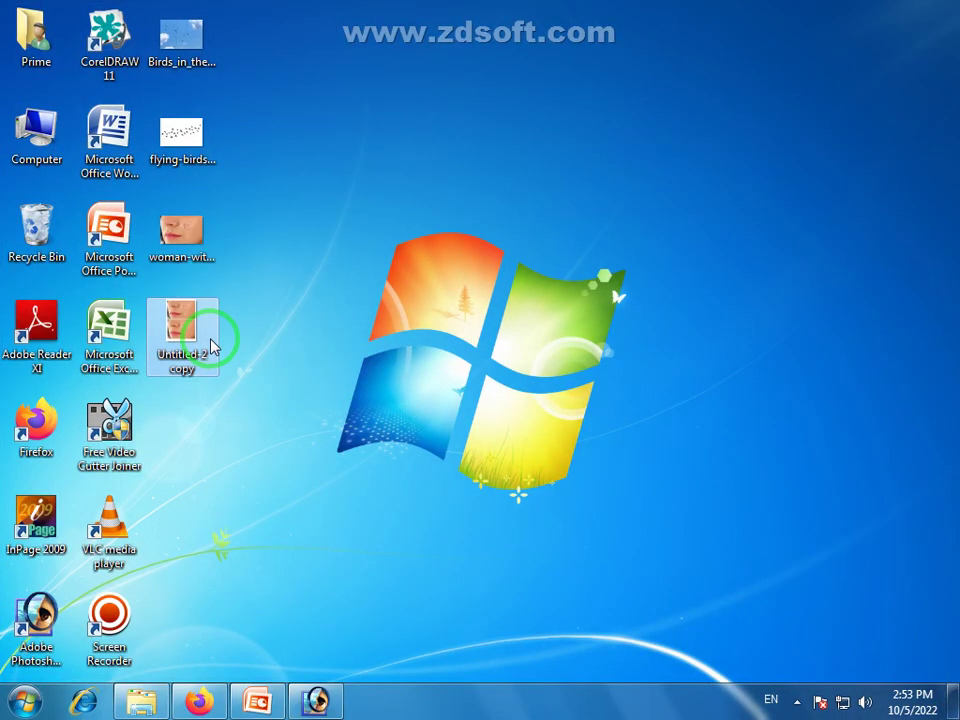
pyautogui.doubleClick(205, 340)
pyautogui.doubleClick(673, 66)
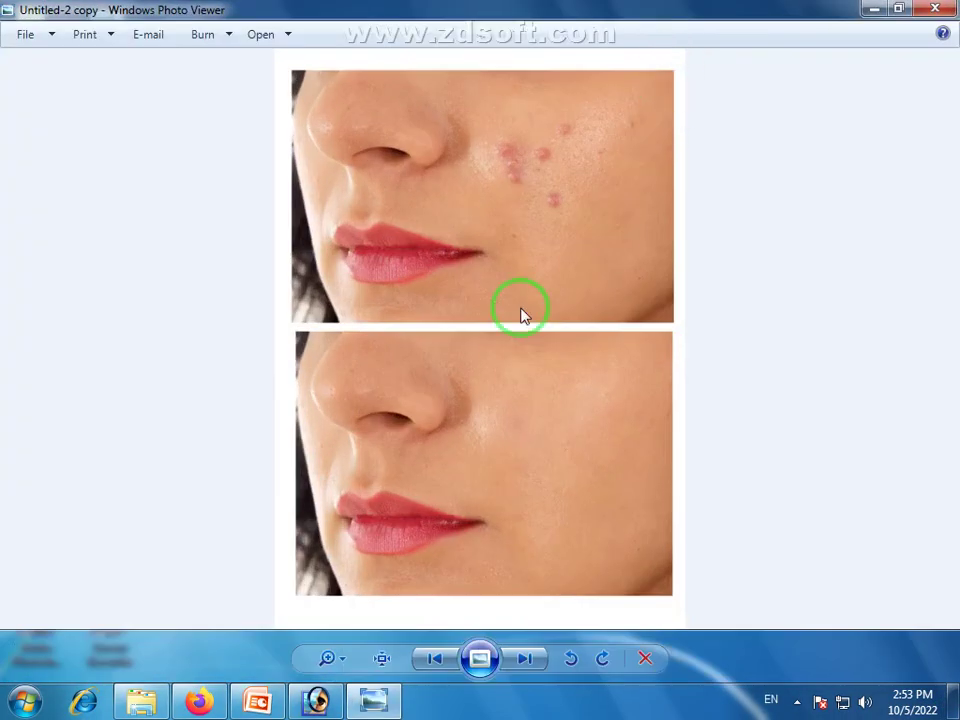
pyautogui.scroll(3, 493, 328)
pyautogui.moveTo(535, 232); pyautogui.dragTo(516, 439)
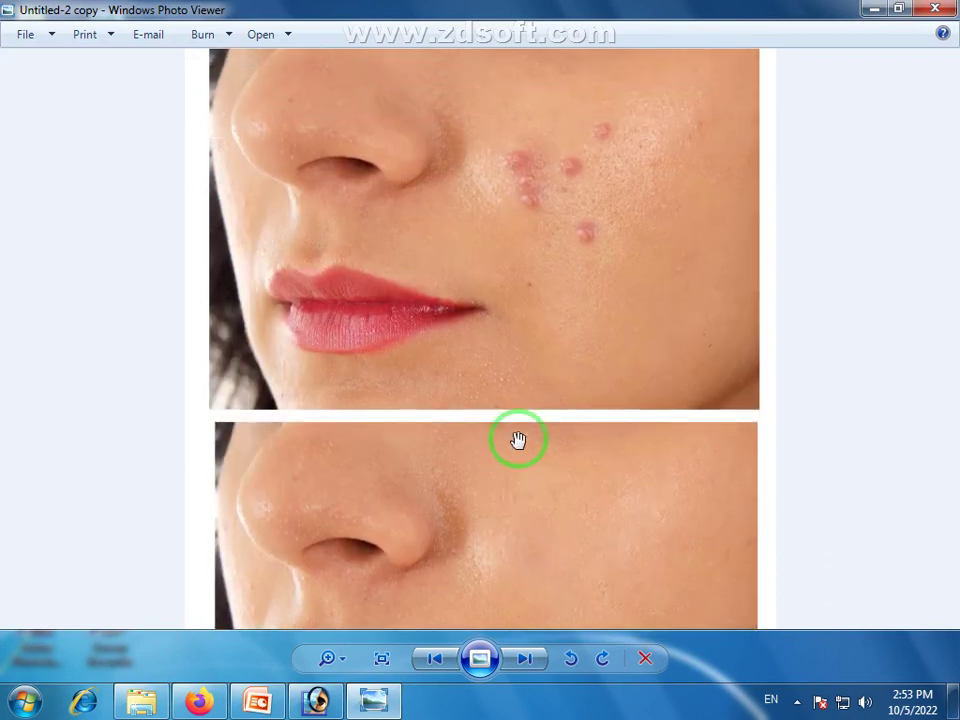
pyautogui.scroll(-2, 565, 300)
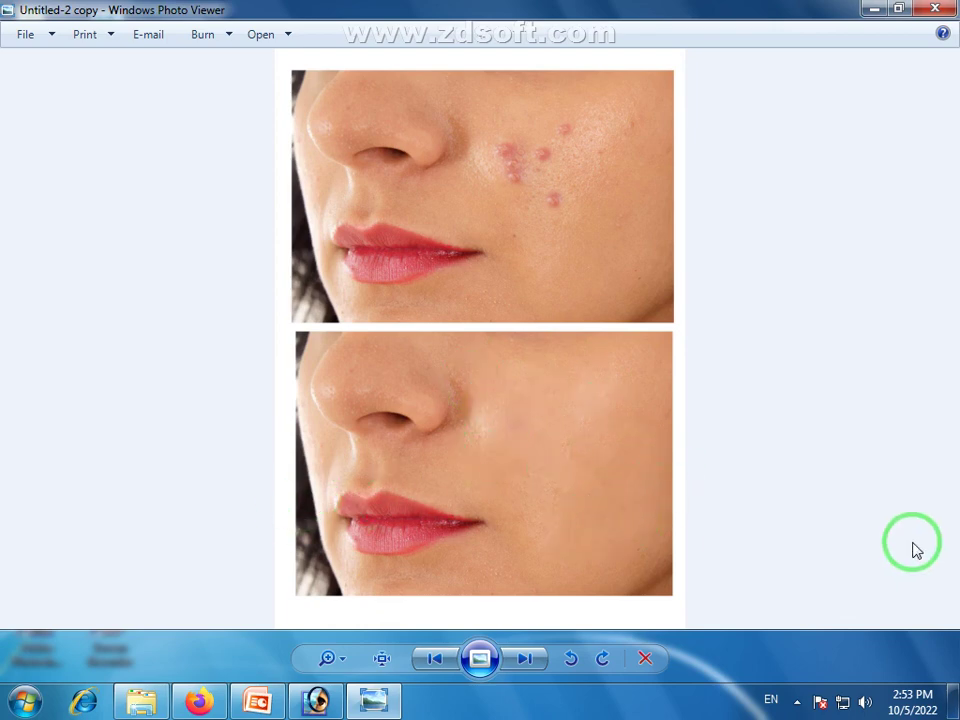
pyautogui.click(935, 12)
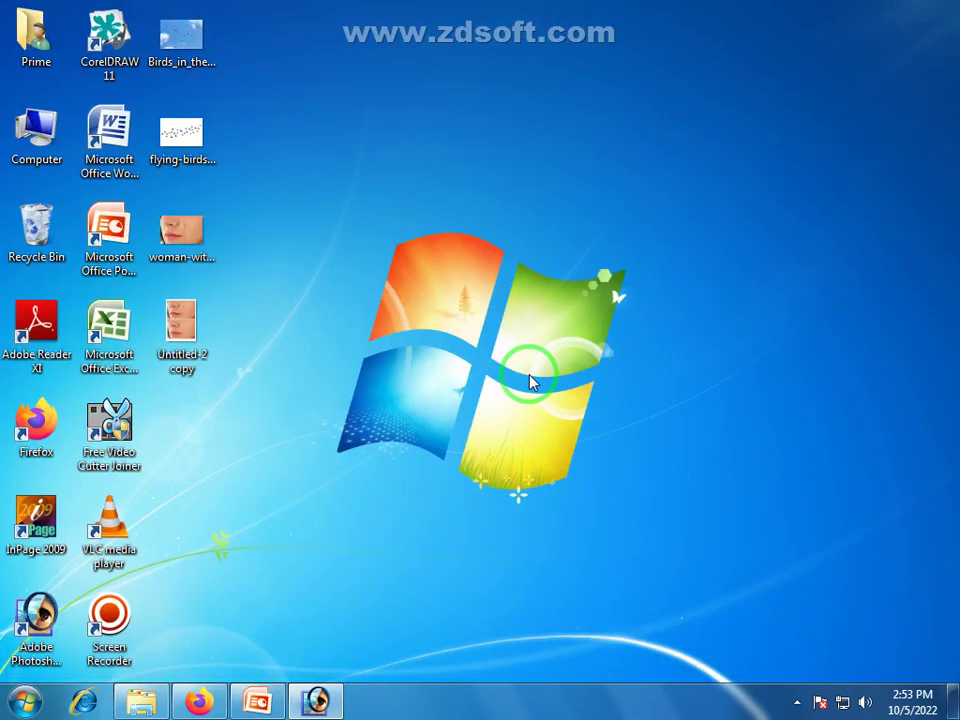
# Switch back to Photoshop, move the Untitled-2 window aside and bring the retouched face picture's window to the front.
pyautogui.click(316, 701)
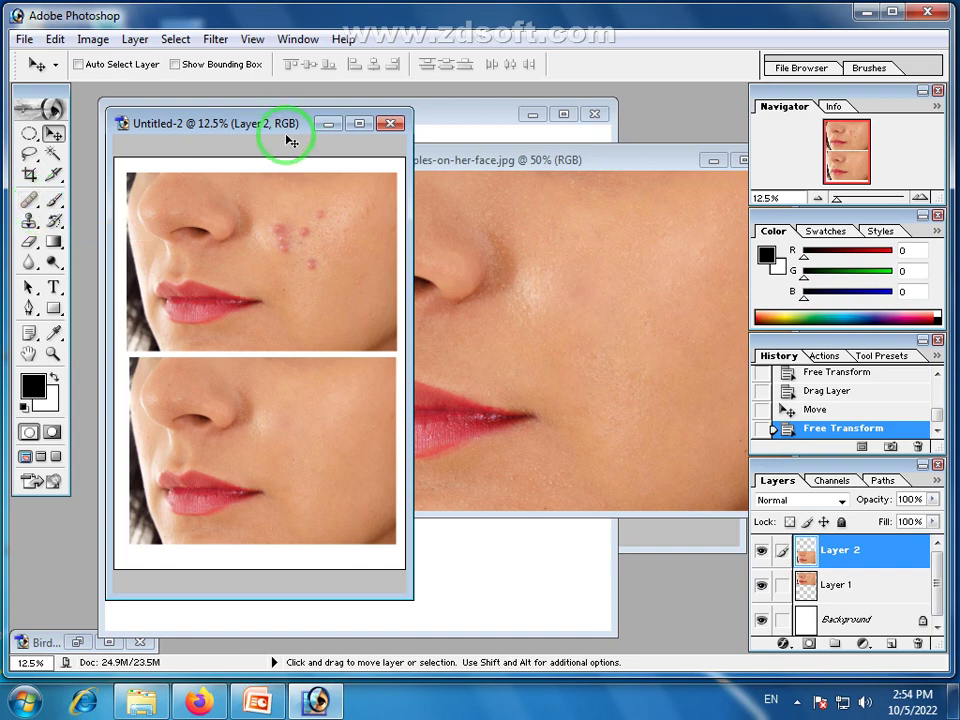
pyautogui.moveTo(288, 129); pyautogui.dragTo(232, 191)
pyautogui.click(556, 166)
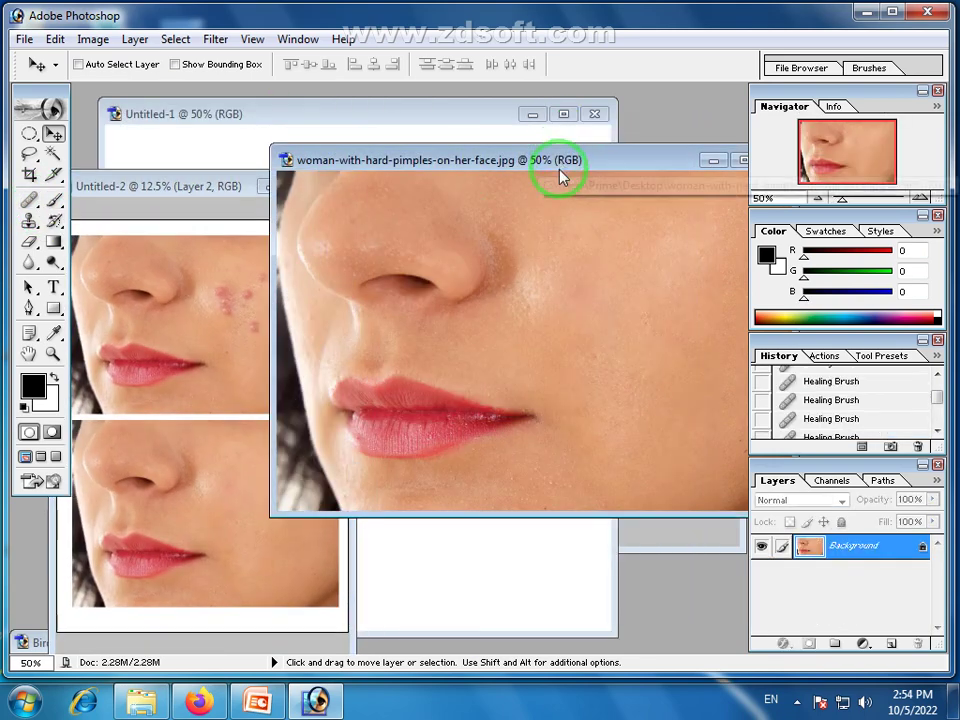
# With the Patch Tool set to Source, outline a roughly circular area on the woman's cheek.
pyautogui.click(30, 203)
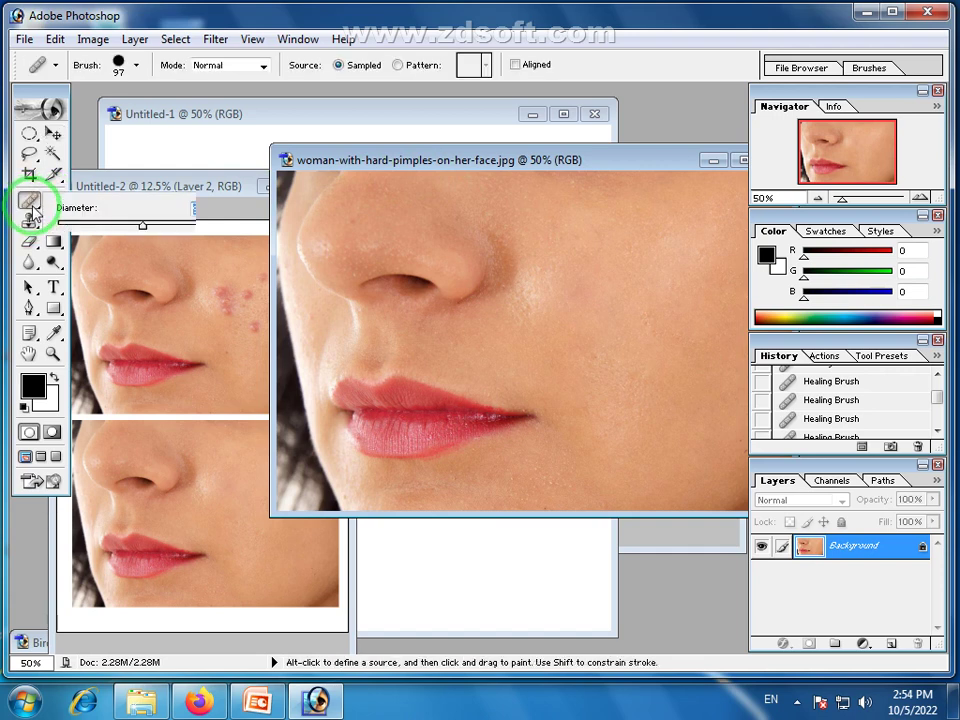
pyautogui.moveTo(33, 210)
pyautogui.mouseDown()
pyautogui.moveTo(50, 220)
pyautogui.moveTo(125, 222)
pyautogui.mouseUp()
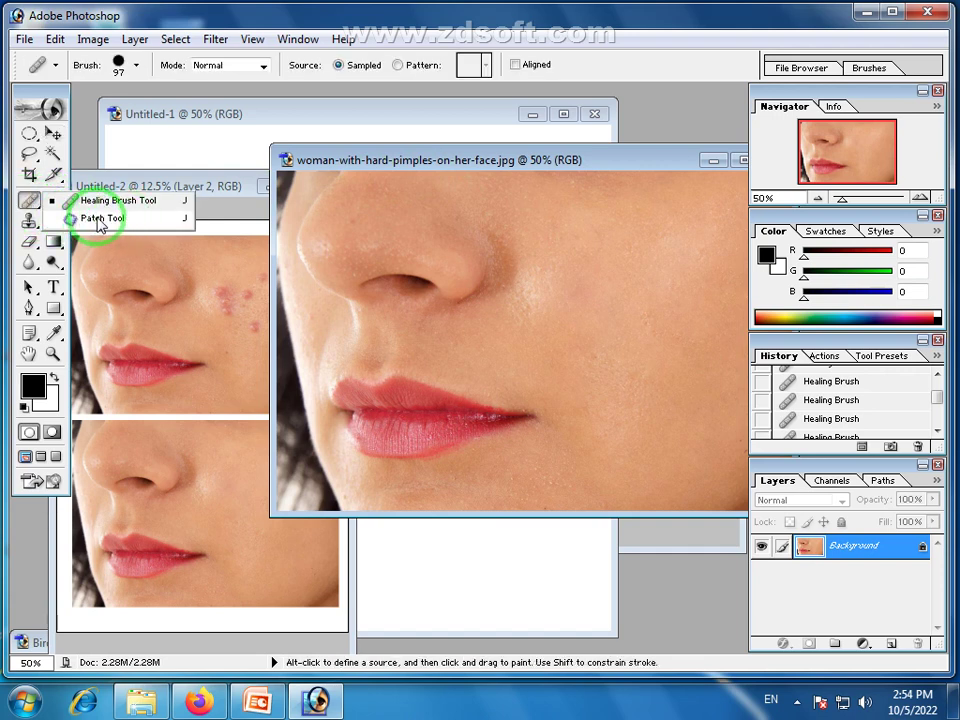
pyautogui.click(104, 218)
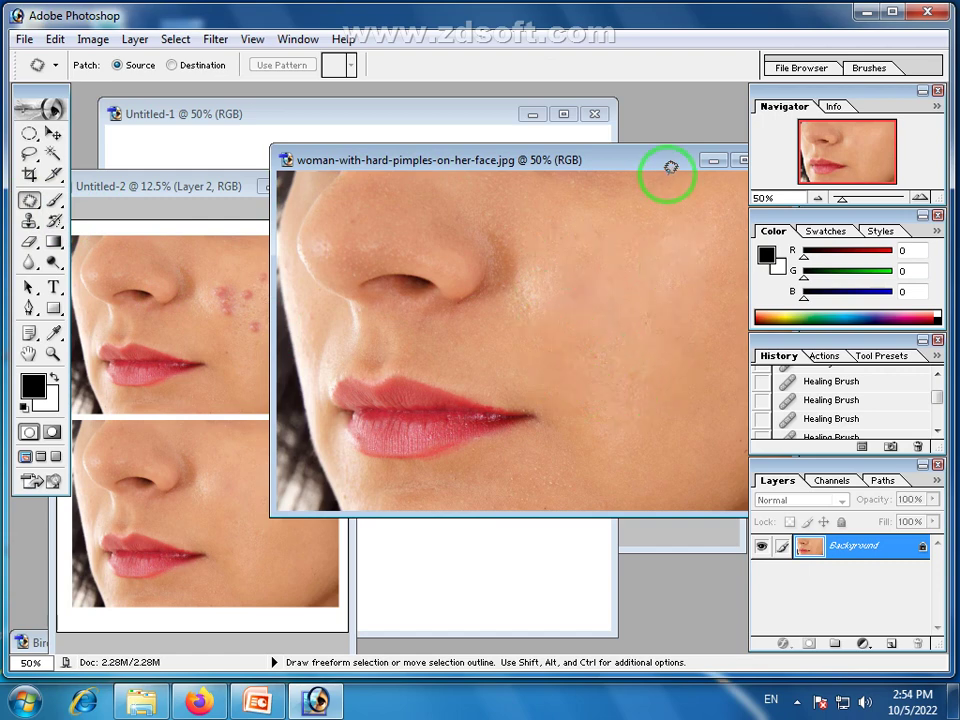
pyautogui.moveTo(669, 171); pyautogui.dragTo(544, 164)
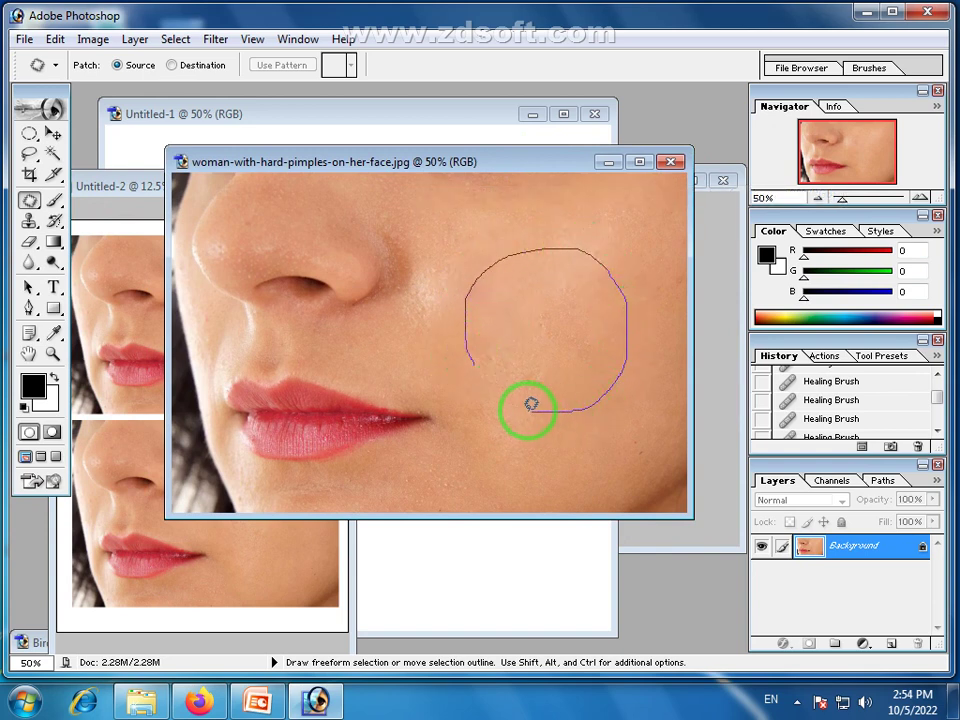
pyautogui.moveTo(477, 357); pyautogui.dragTo(478, 359)
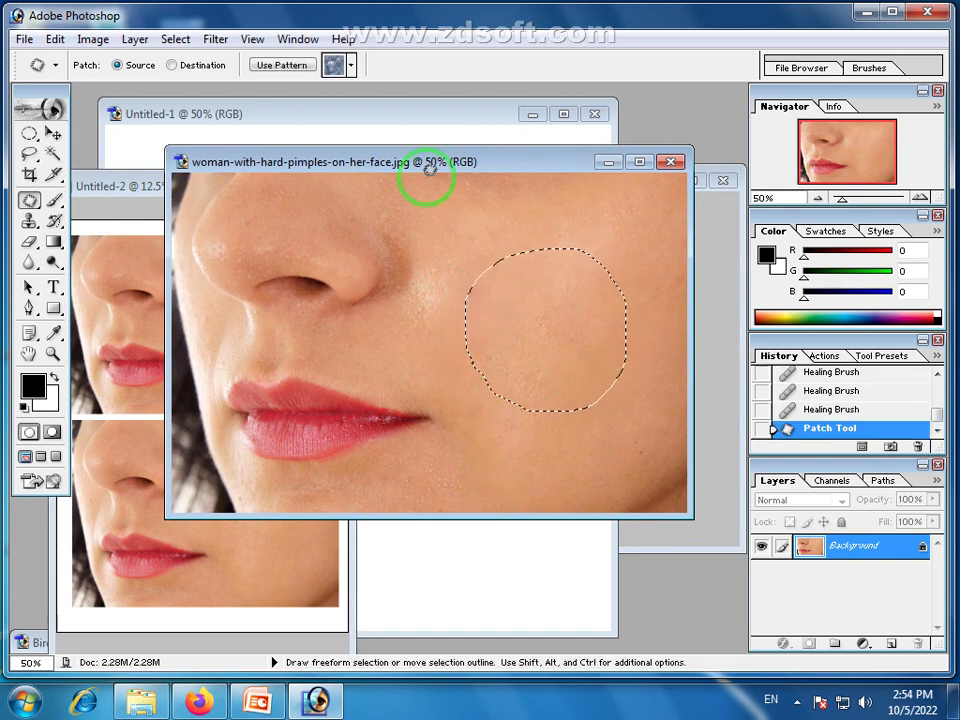
# Fill the cheek selection with the blue bubble pattern using Use Pattern, and deselect it.
pyautogui.click(351, 65)
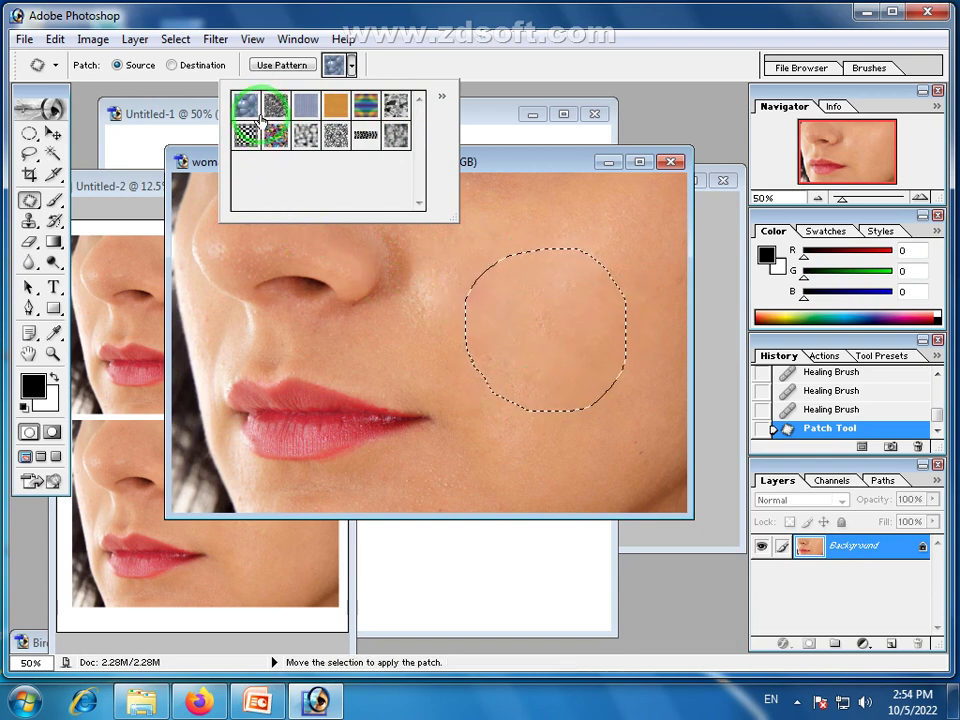
pyautogui.click(455, 62)
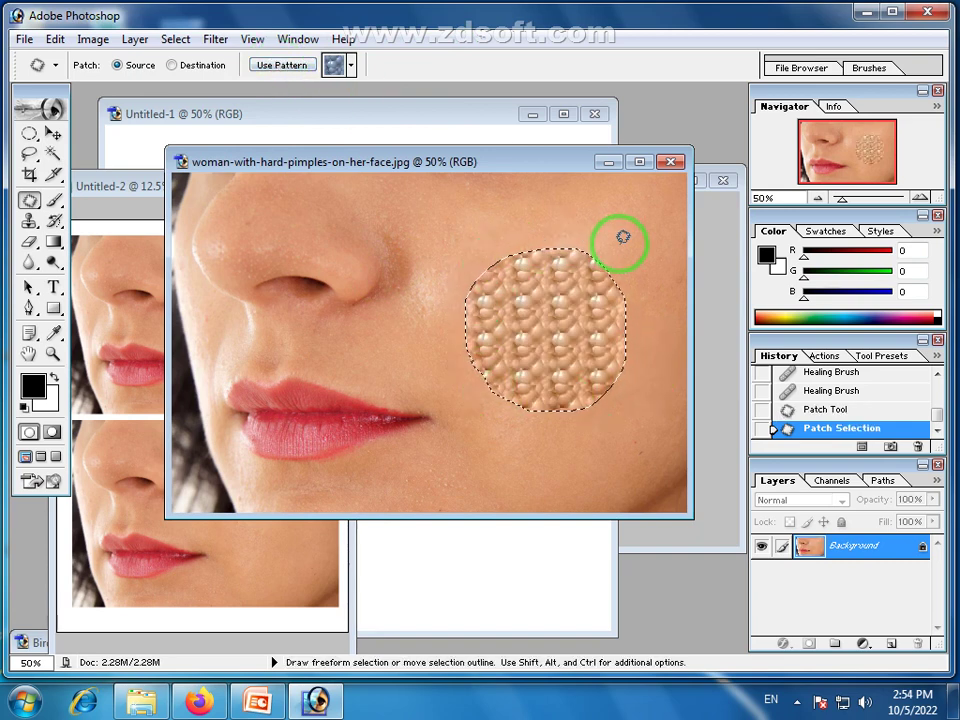
pyautogui.click(29, 133)
pyautogui.click(657, 274)
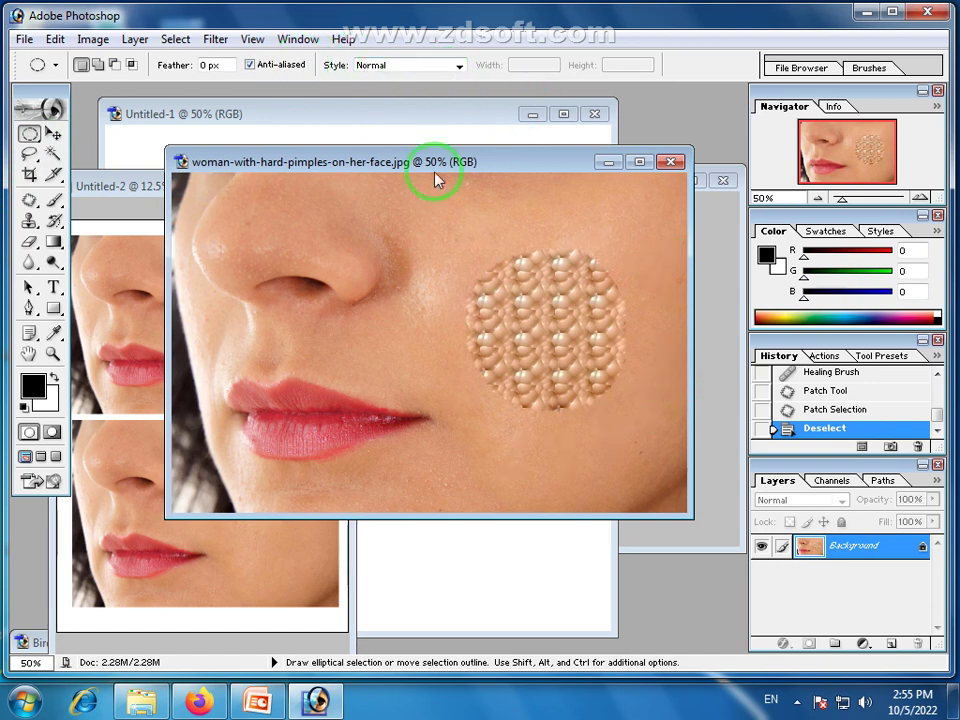
# Draw a slightly larger Patch Tool selection around the bubble-patterned area on the cheek.
pyautogui.click(30, 200)
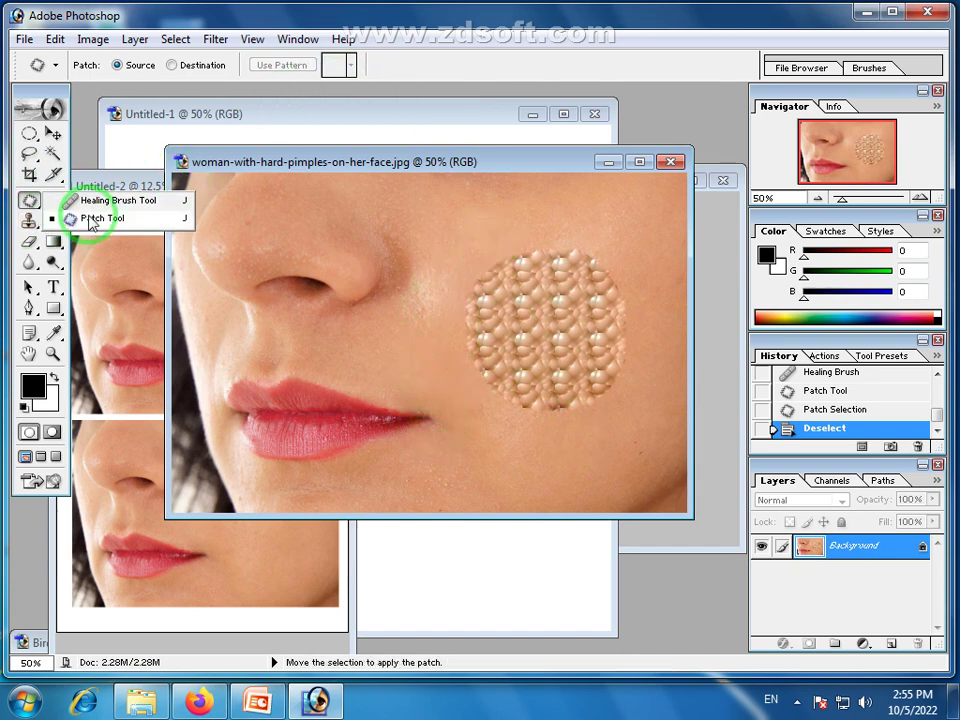
pyautogui.click(90, 218)
pyautogui.moveTo(470, 365)
pyautogui.mouseDown()
pyautogui.moveTo(484, 273)
pyautogui.moveTo(590, 231)
pyautogui.mouseUp()
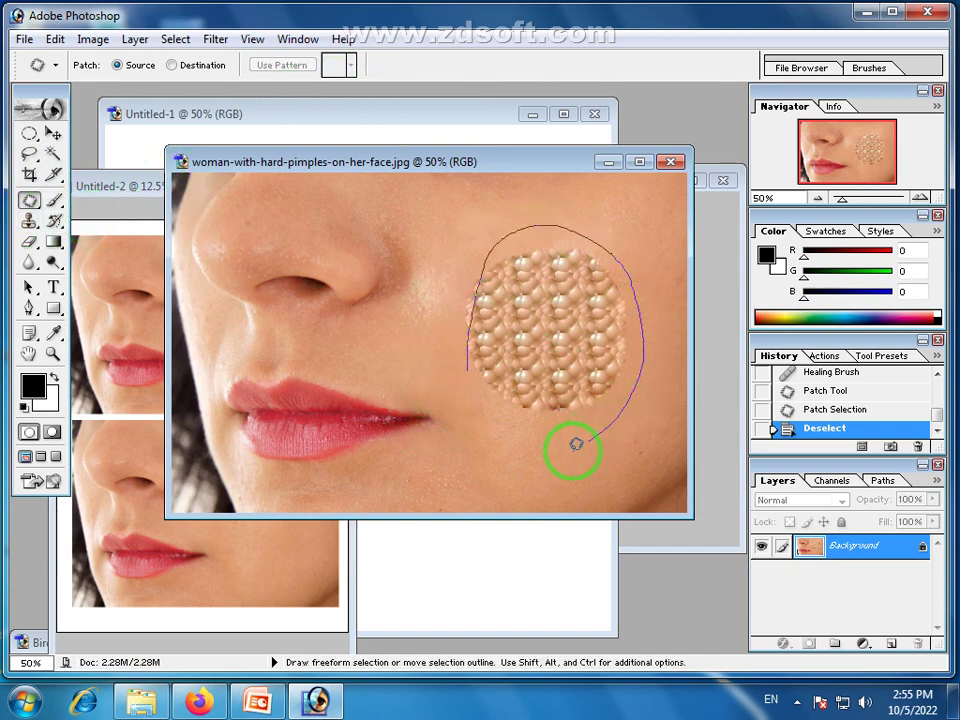
pyautogui.moveTo(466, 360); pyautogui.dragTo(468, 364)
# Patch the larger cheek selection with the black-and-white checkerboard pattern and deselect it.
pyautogui.click(351, 65)
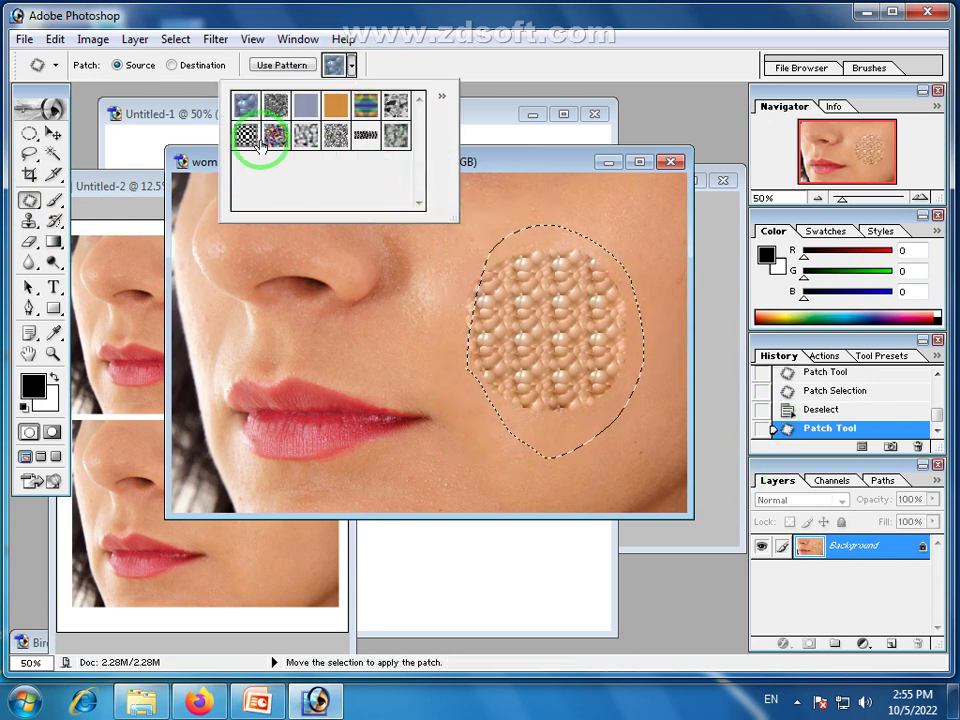
pyautogui.click(248, 137)
pyautogui.click(334, 63)
pyautogui.click(282, 65)
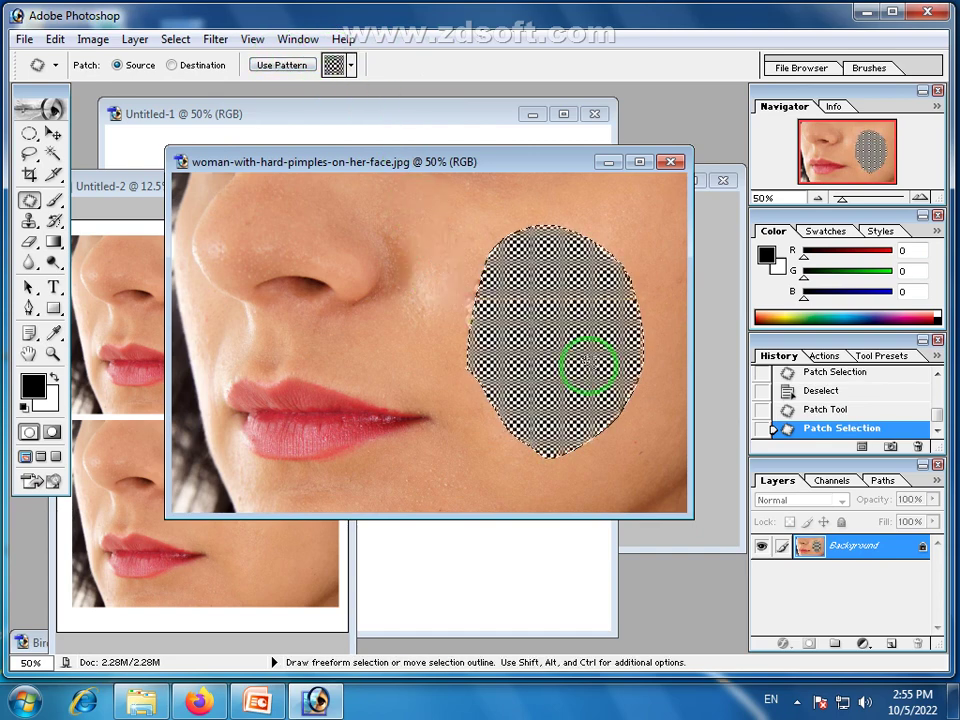
pyautogui.click(30, 133)
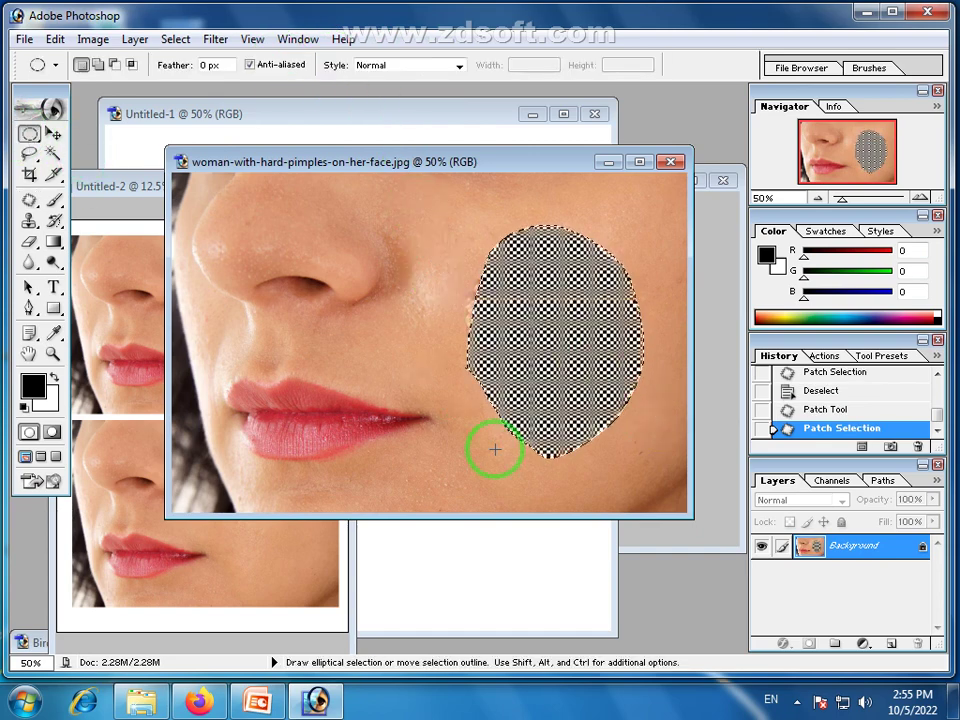
pyautogui.click(436, 383)
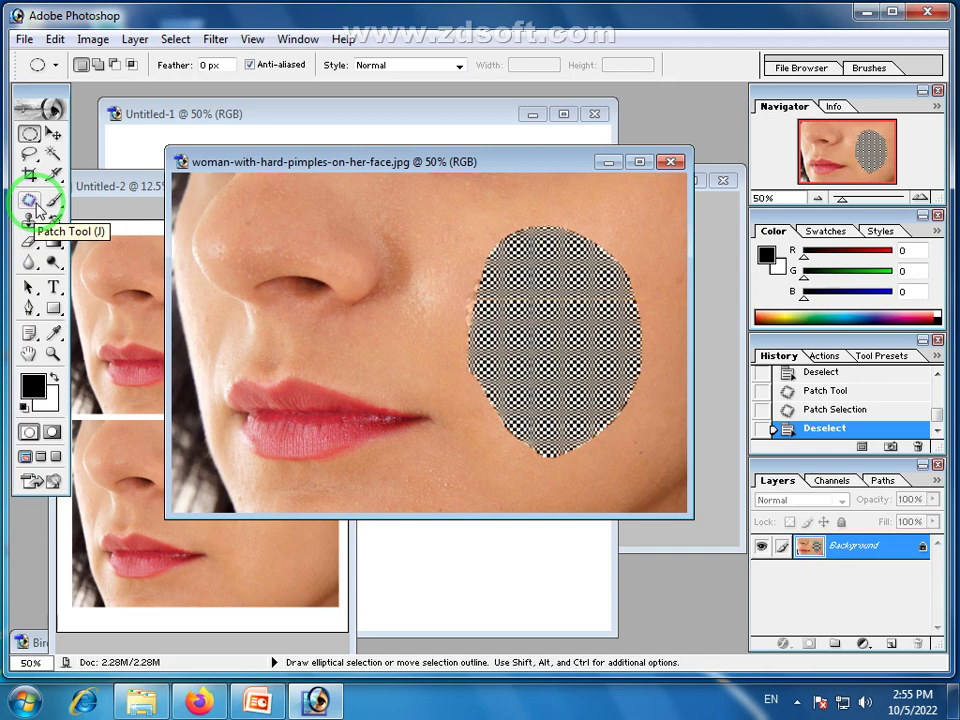
# Minimize the face picture and Untitled-2 windows, and open Desert from the Sample Pictures folder in Photoshop.
pyautogui.click(605, 163)
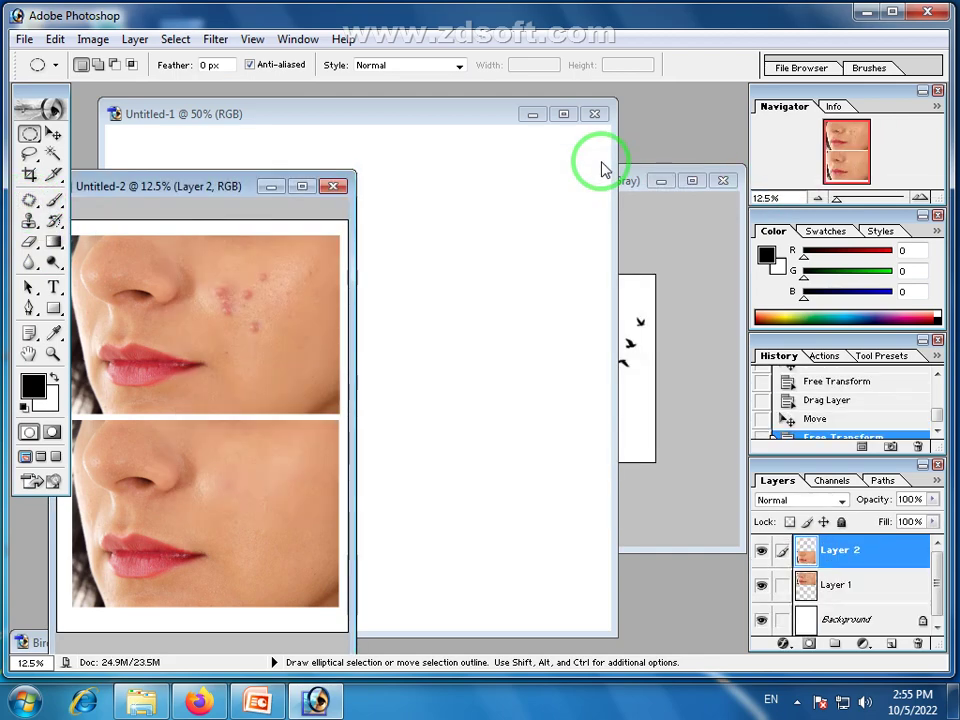
pyautogui.click(279, 188)
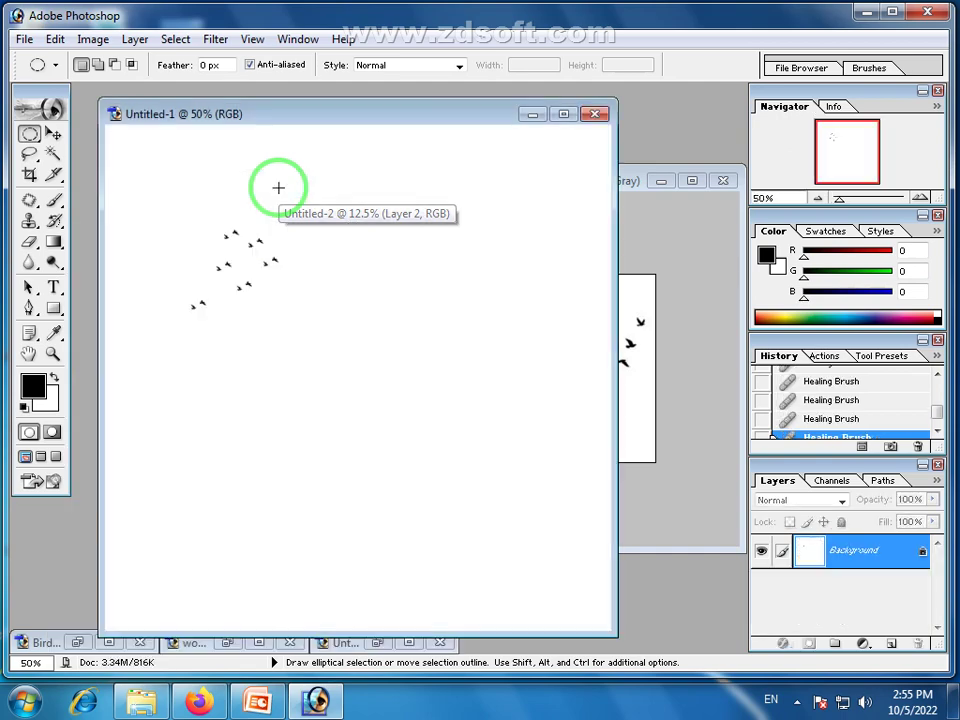
pyautogui.click(143, 700)
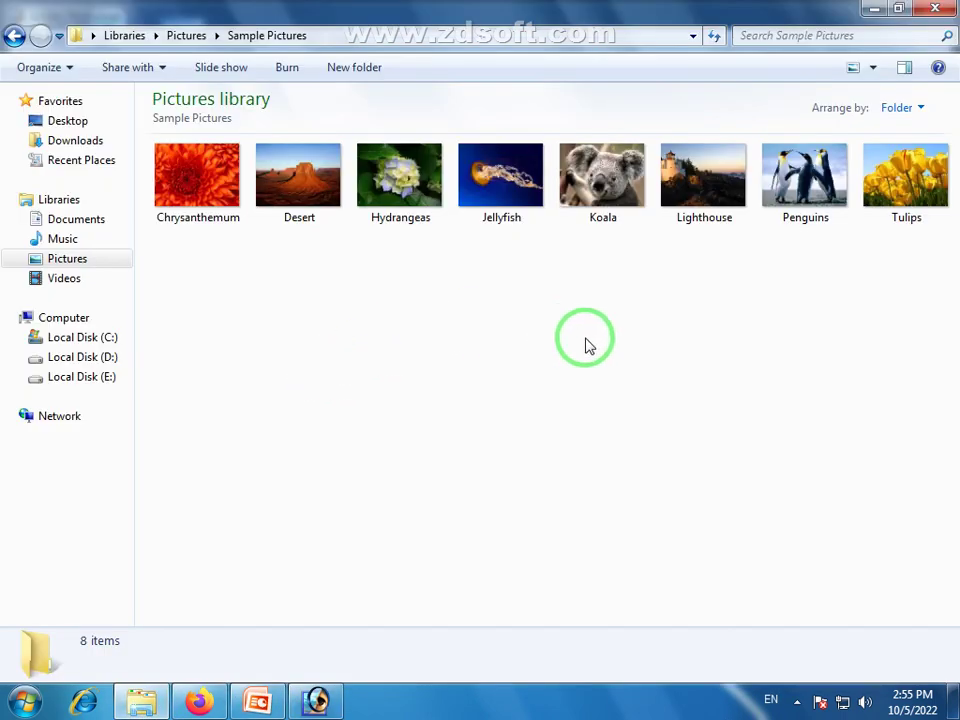
pyautogui.moveTo(300, 172); pyautogui.dragTo(414, 555)
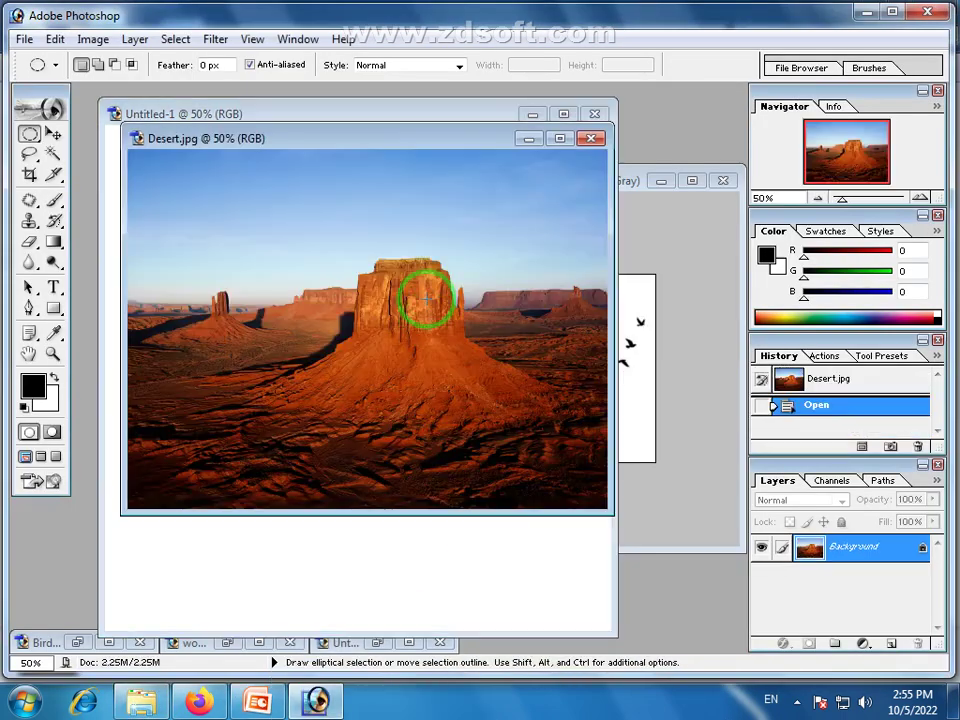
# Outline the whole sky above the rocks in Desert.jpg with the Patch Tool.
pyautogui.click(31, 201)
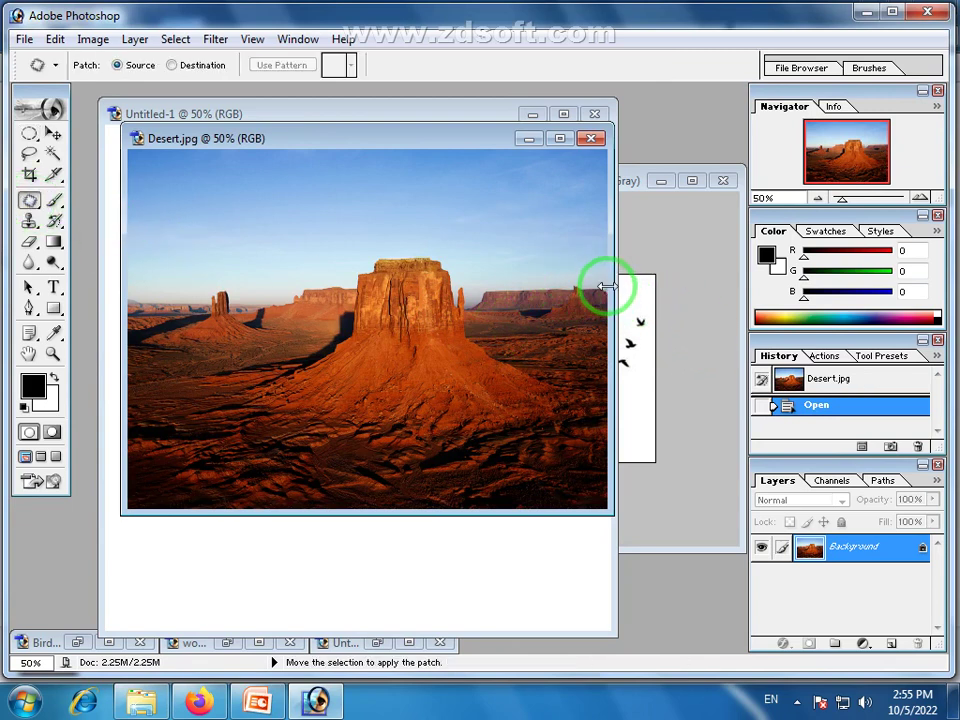
pyautogui.moveTo(605, 281)
pyautogui.mouseDown()
pyautogui.moveTo(493, 281)
pyautogui.moveTo(471, 302)
pyautogui.moveTo(466, 285)
pyautogui.mouseUp()
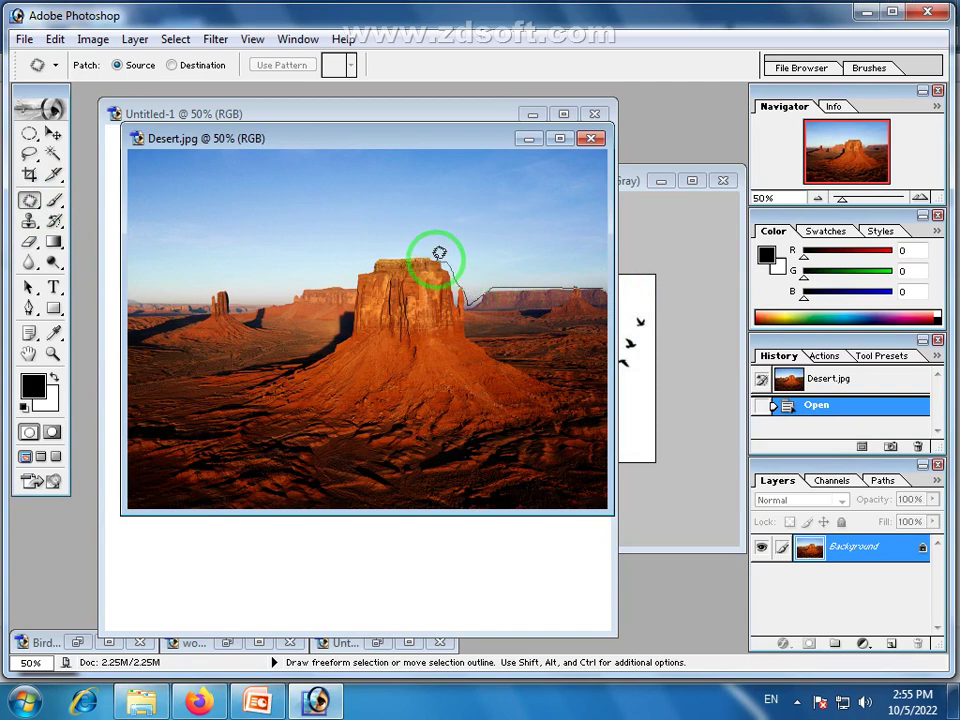
pyautogui.moveTo(407, 251); pyautogui.dragTo(372, 258)
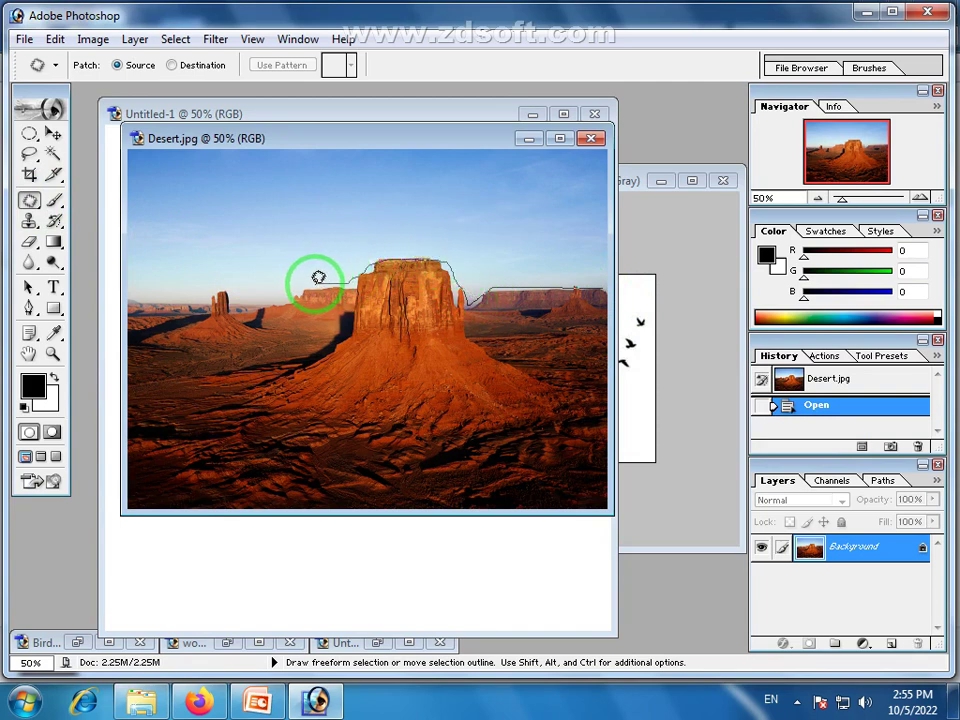
pyautogui.moveTo(287, 288)
pyautogui.mouseDown()
pyautogui.moveTo(244, 295)
pyautogui.moveTo(233, 284)
pyautogui.moveTo(133, 289)
pyautogui.moveTo(131, 183)
pyautogui.mouseUp()
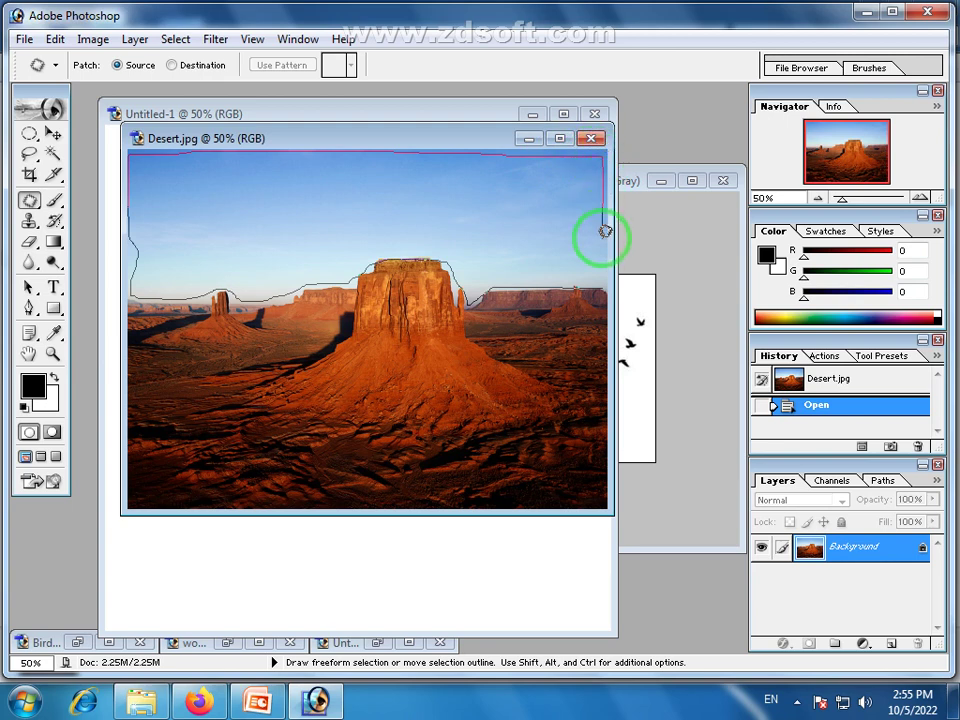
pyautogui.moveTo(604, 231); pyautogui.dragTo(604, 289)
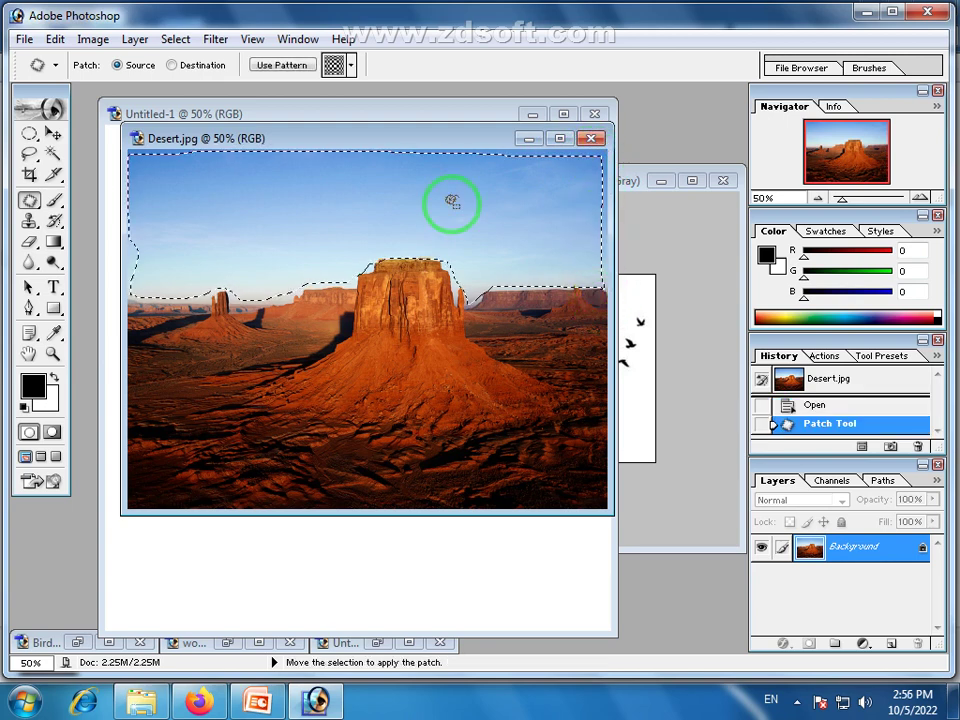
# Patch the selected desert sky with the orange Wood pattern, applying it twice.
pyautogui.click(349, 66)
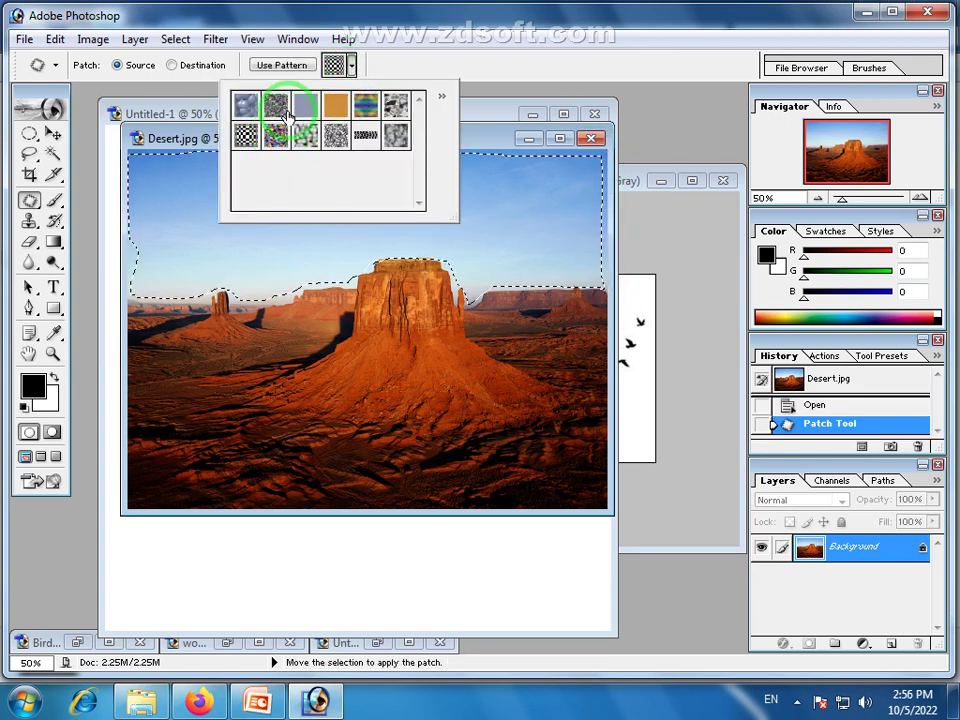
pyautogui.click(336, 104)
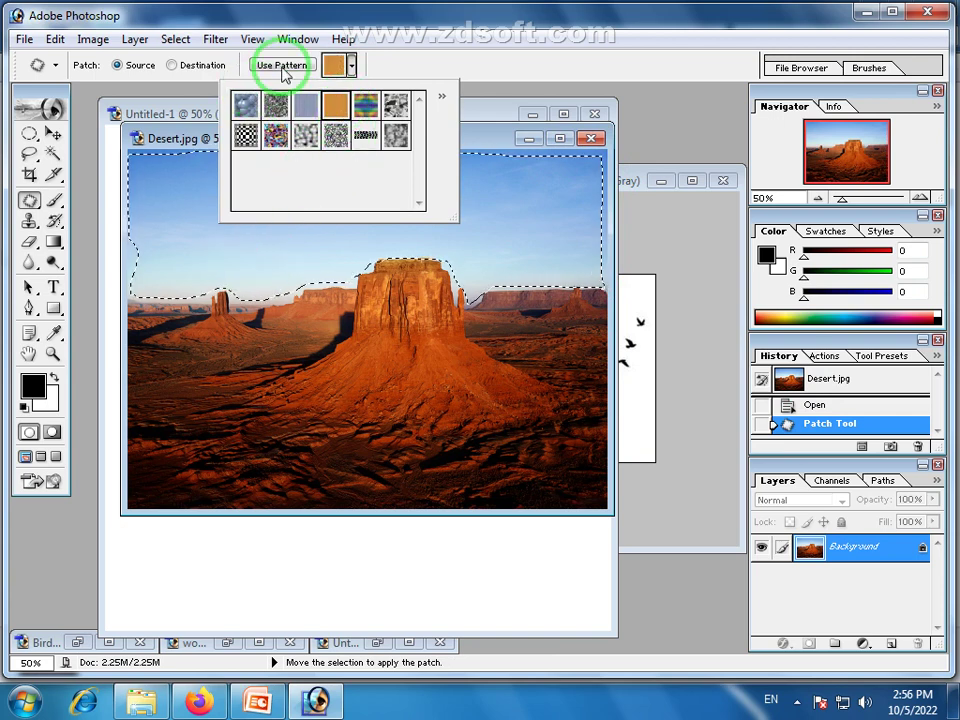
pyautogui.click(285, 67)
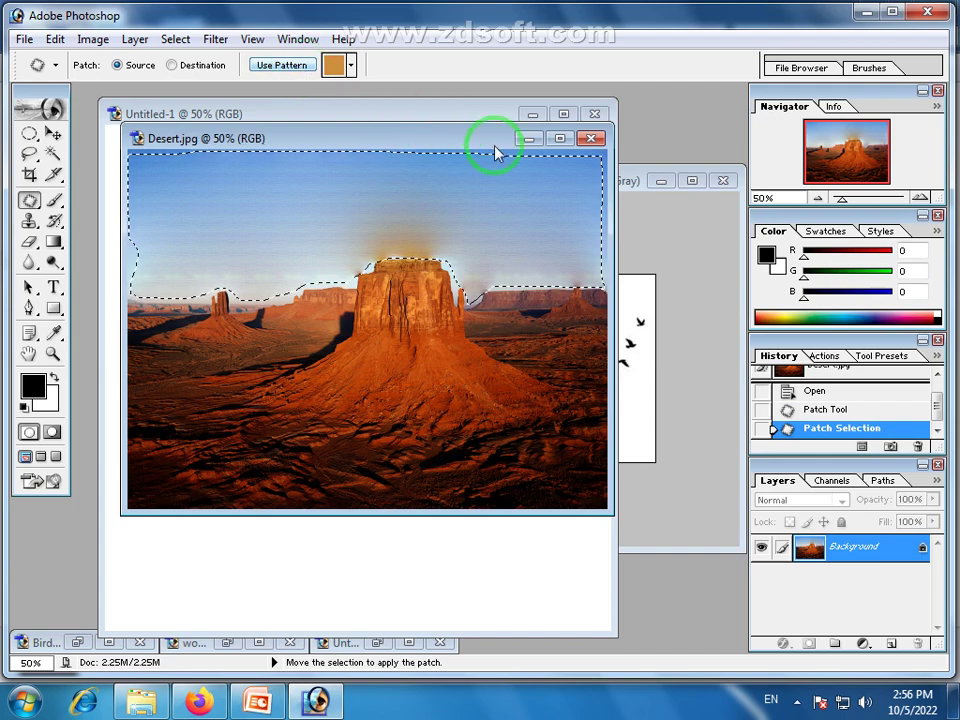
pyautogui.moveTo(486, 126)
pyautogui.mouseDown()
pyautogui.moveTo(613, 146)
pyautogui.moveTo(470, 145)
pyautogui.mouseUp()
pyautogui.click(292, 65)
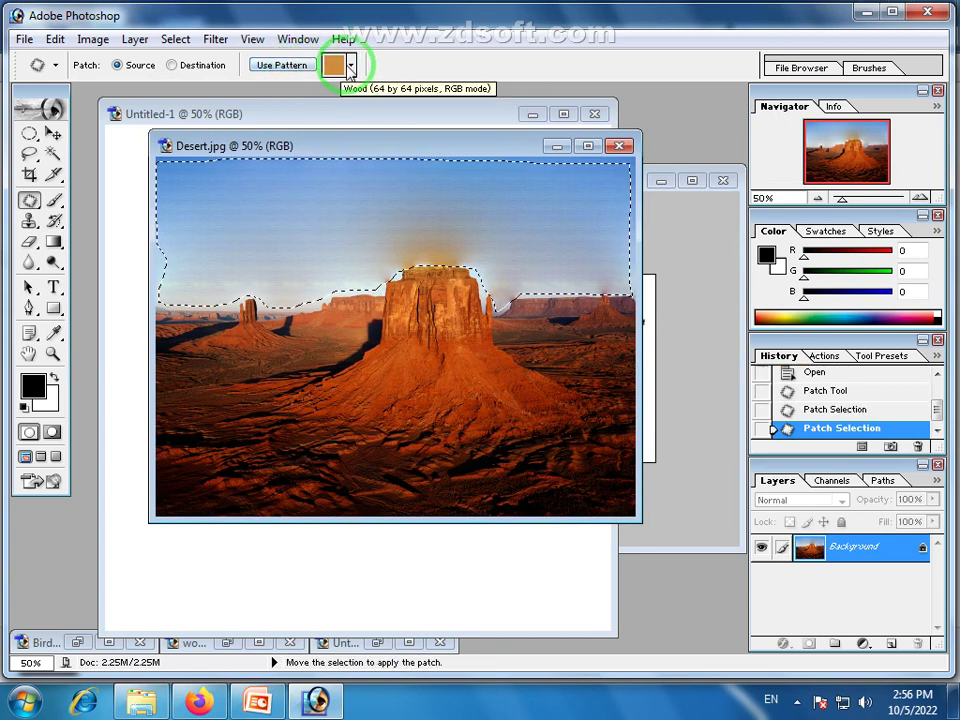
# Patch the selected desert sky with the black-and-white checkerboard pattern and deselect it.
pyautogui.click(351, 65)
pyautogui.click(247, 136)
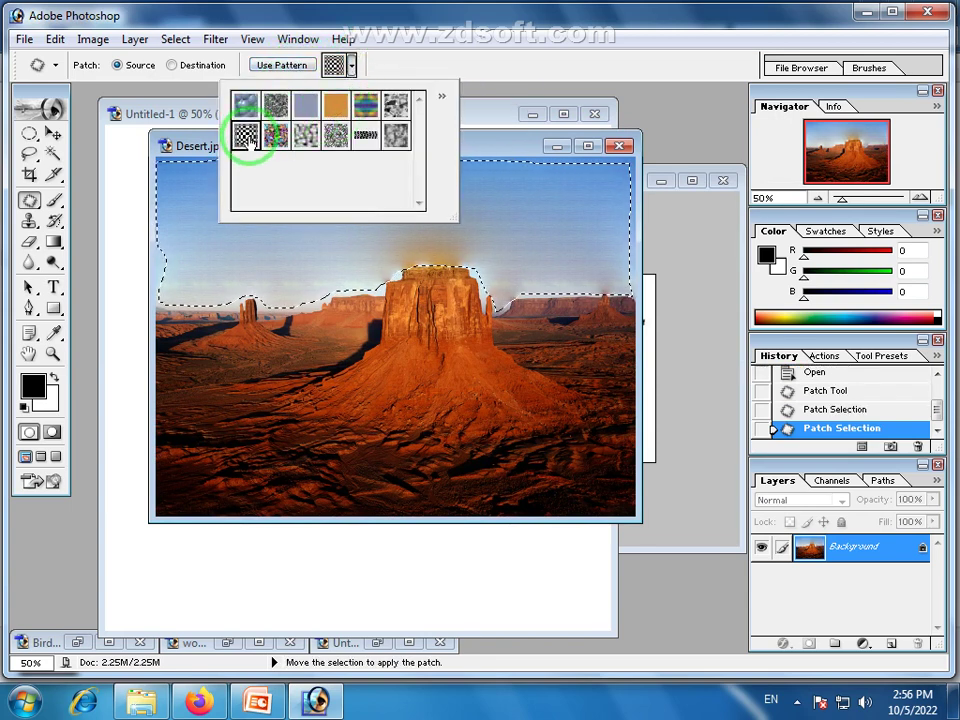
pyautogui.click(290, 65)
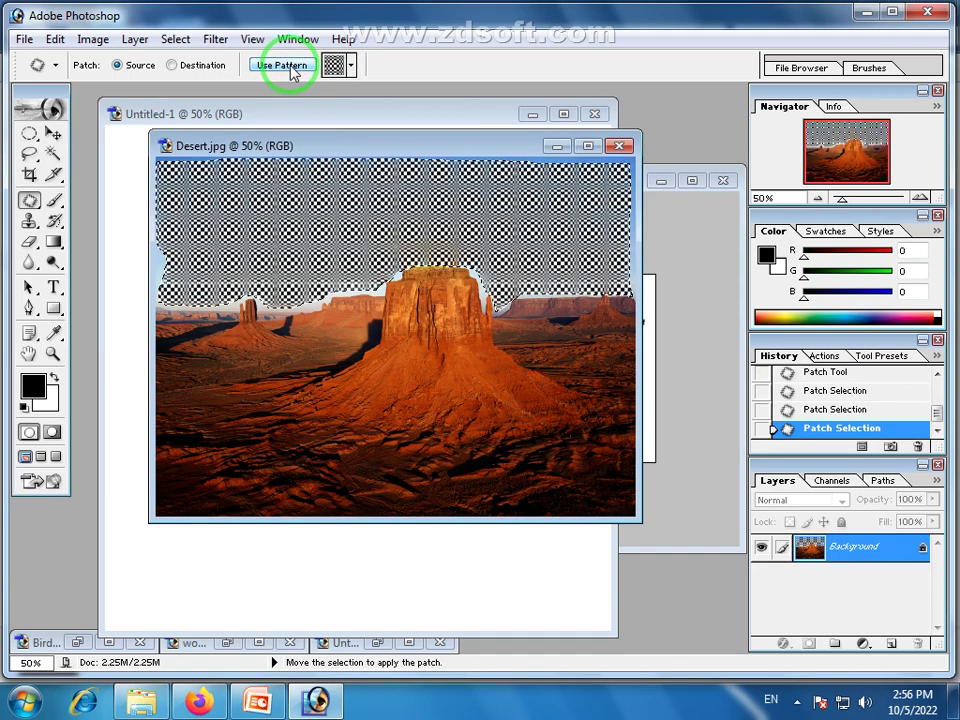
pyautogui.moveTo(390, 143); pyautogui.dragTo(338, 155)
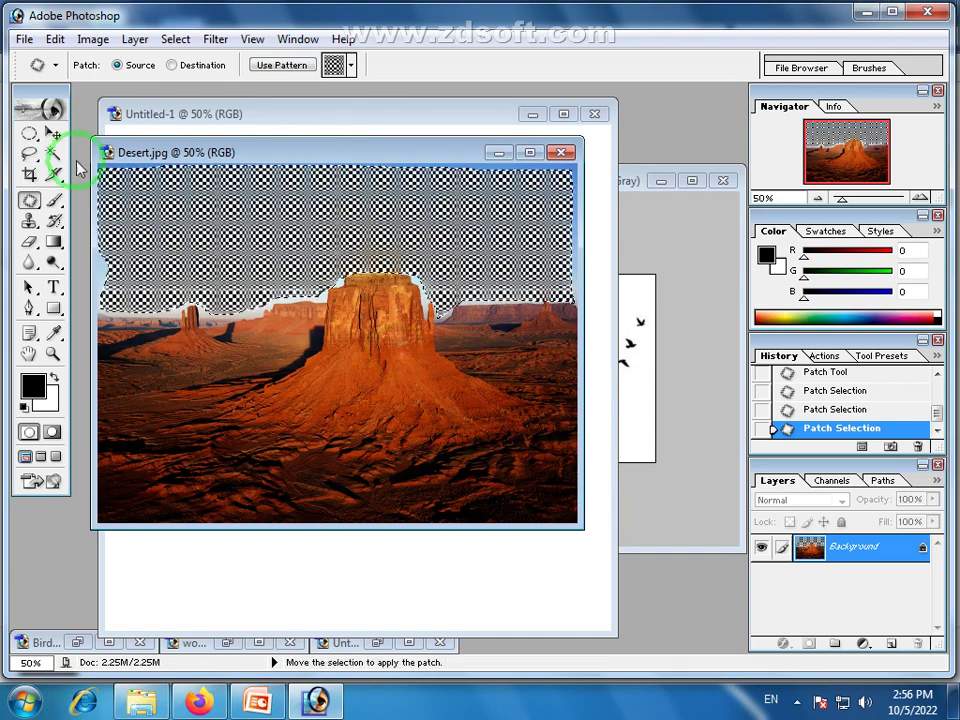
pyautogui.click(32, 134)
pyautogui.click(418, 389)
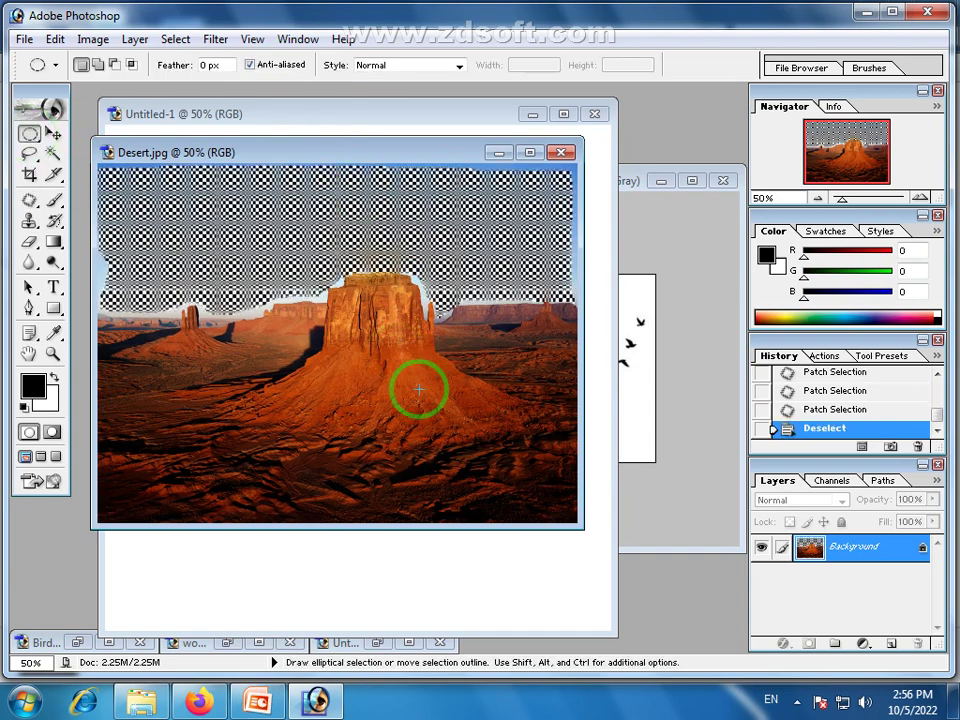
# Close Desert.jpg and Untitled-1 without saving, and close the grayscale birds picture.
pyautogui.moveTo(455, 152); pyautogui.dragTo(549, 159)
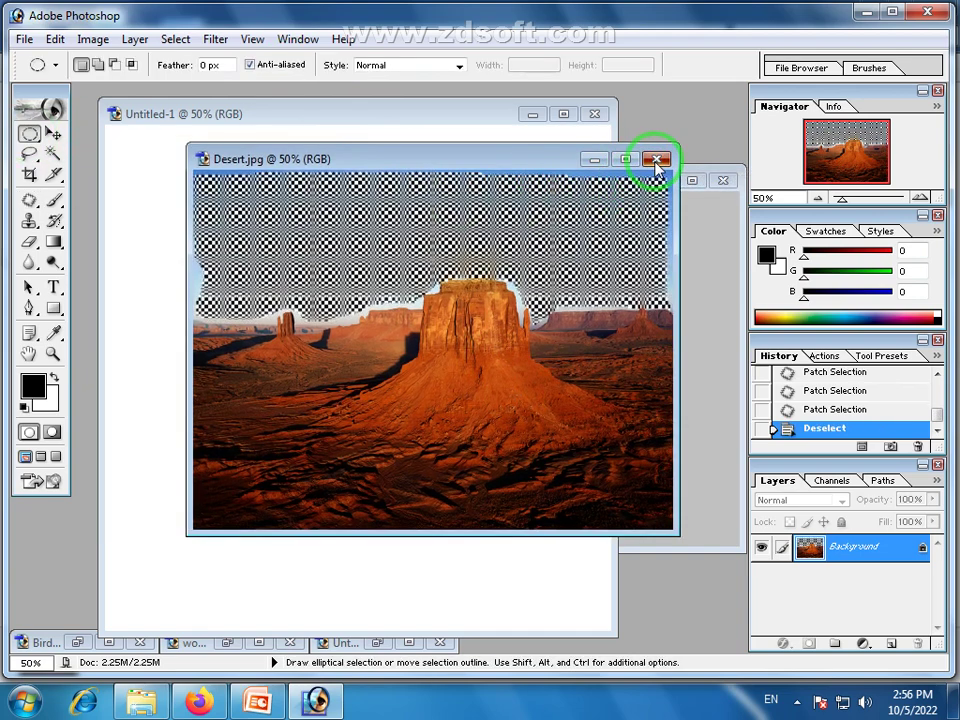
pyautogui.click(656, 160)
pyautogui.click(494, 278)
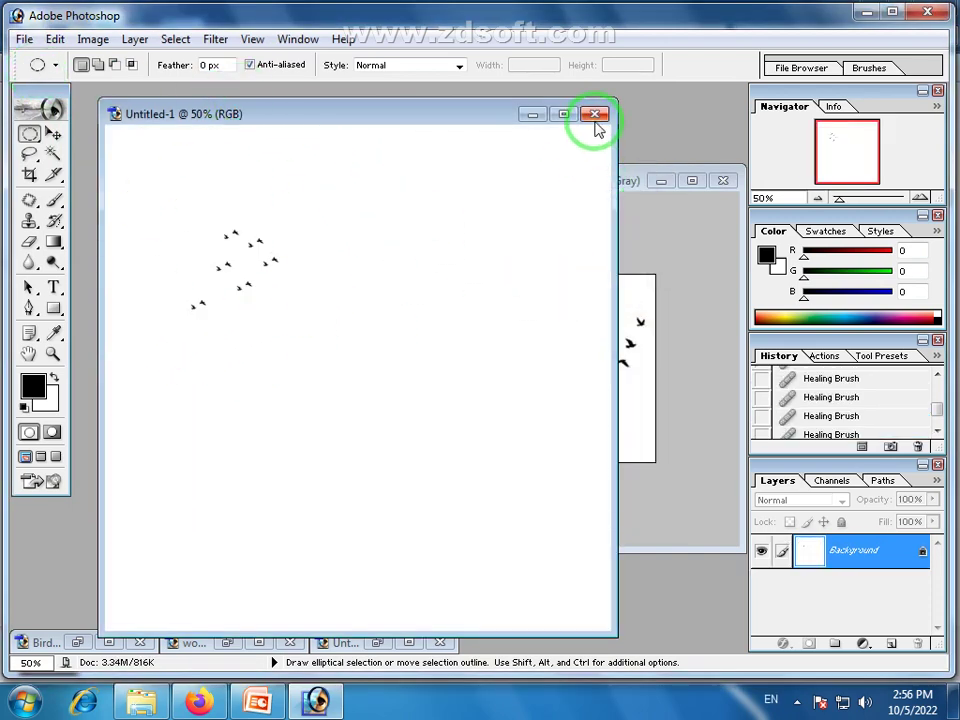
pyautogui.click(595, 114)
pyautogui.click(495, 280)
pyautogui.click(729, 180)
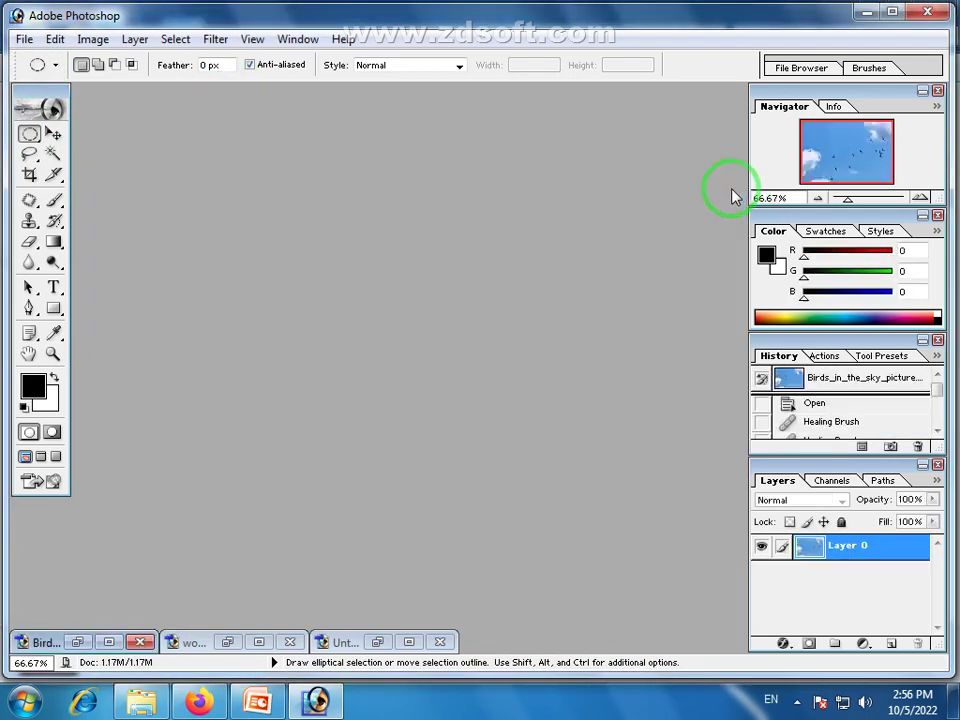
pyautogui.click(26, 40)
pyautogui.click(28, 42)
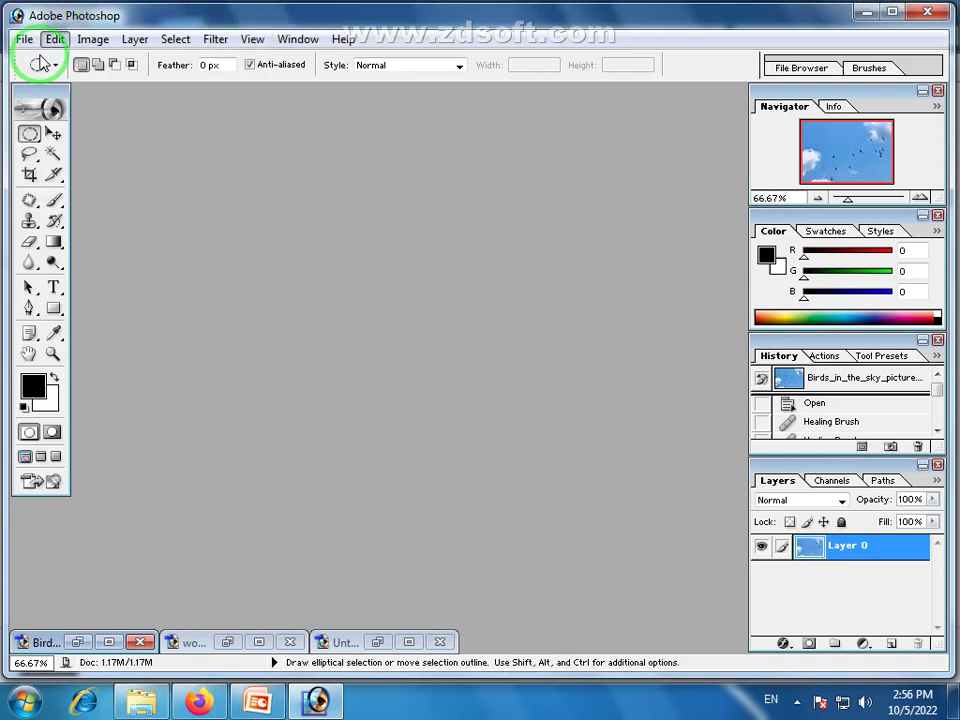
# Create a new white A4 RGB document at 300 pixels/inch, enlarge its window and zoom it to 19.2%.
pyautogui.click(22, 42)
pyautogui.click(52, 61)
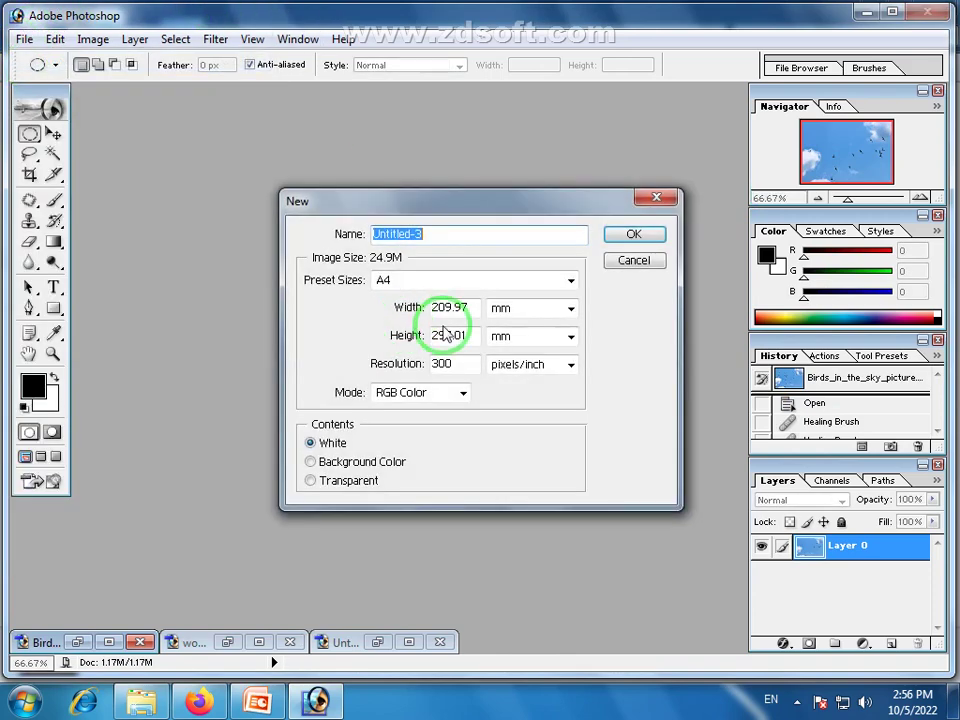
pyautogui.click(624, 238)
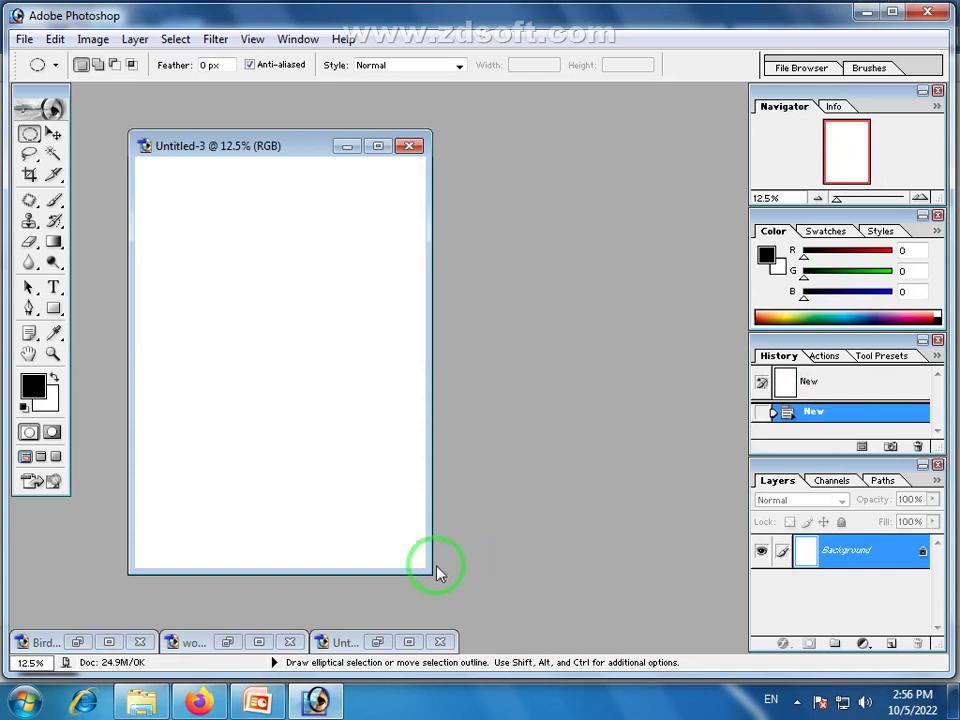
pyautogui.moveTo(428, 567); pyautogui.dragTo(705, 600)
pyautogui.moveTo(838, 199); pyautogui.dragTo(846, 197)
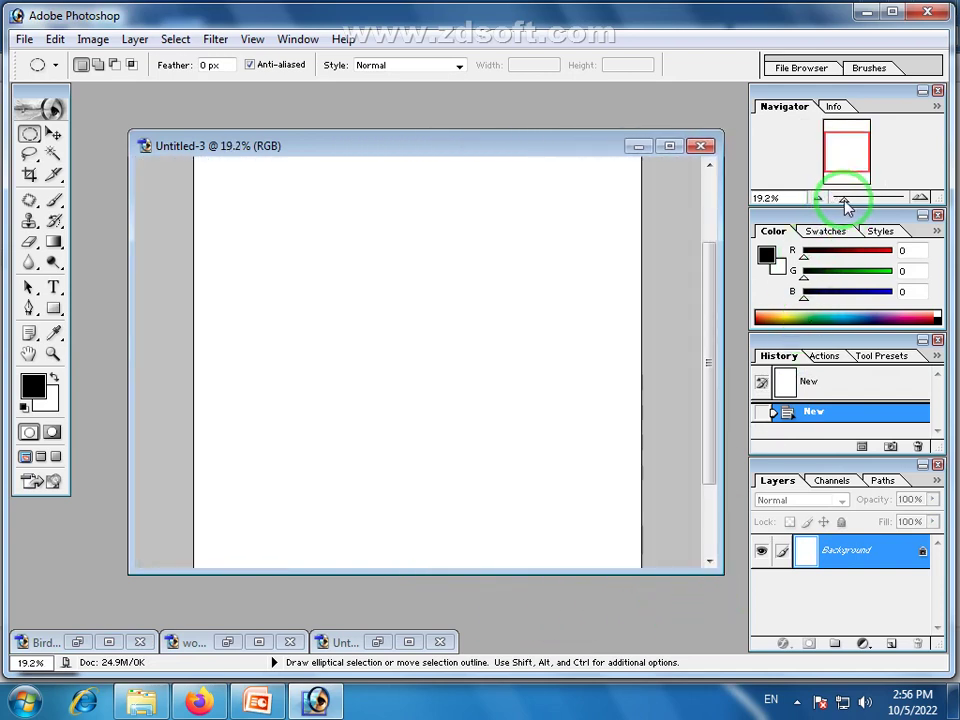
pyautogui.moveTo(711, 567); pyautogui.dragTo(706, 640)
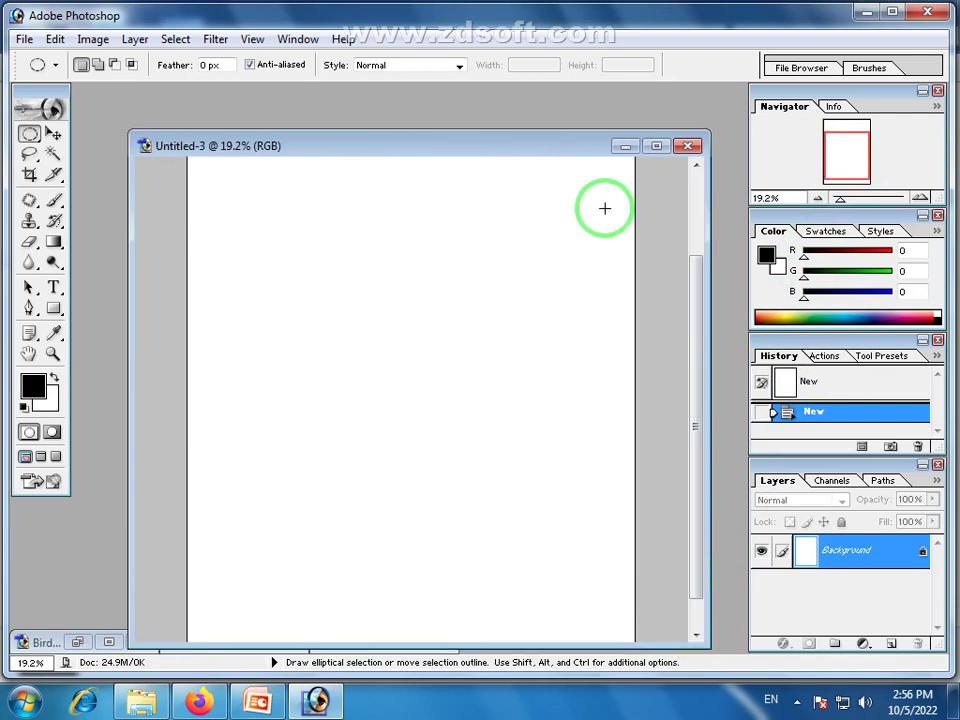
pyautogui.moveTo(586, 146); pyautogui.dragTo(585, 104)
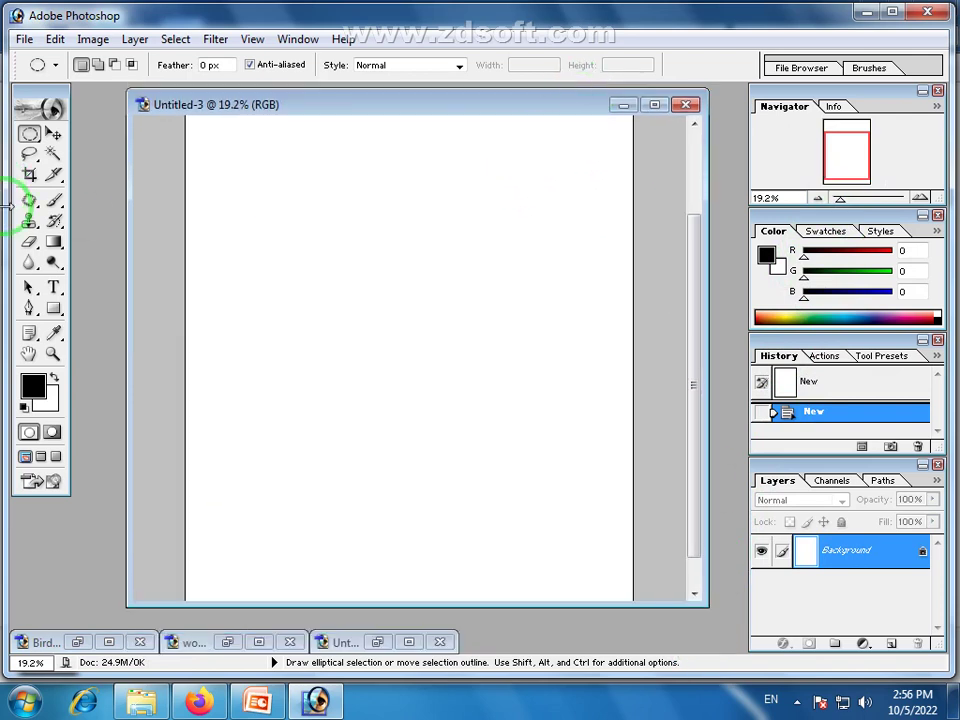
# Switch from the Patch Tool to the Brush Tool for the blank document.
pyautogui.moveTo(33, 206); pyautogui.dragTo(68, 215)
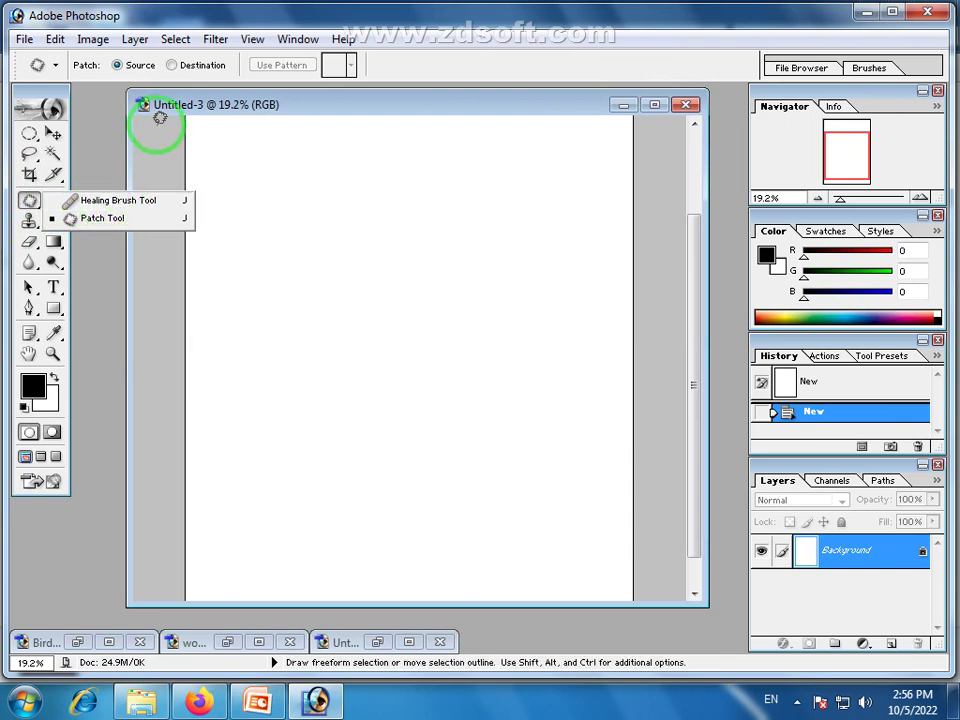
pyautogui.click(162, 106)
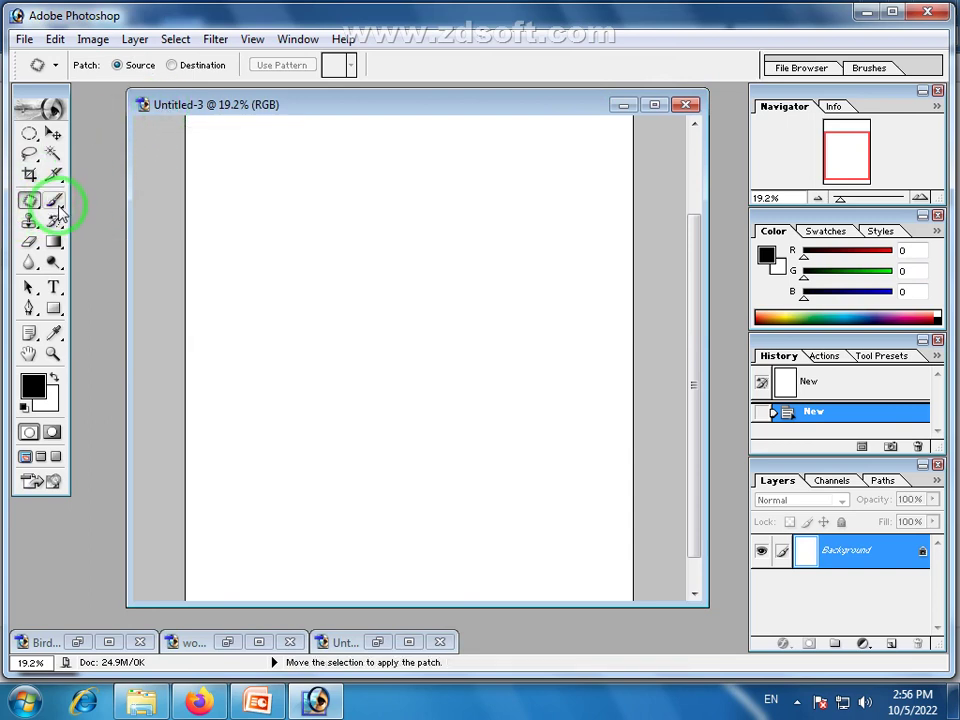
pyautogui.moveTo(58, 208)
pyautogui.mouseDown()
pyautogui.moveTo(172, 210)
pyautogui.moveTo(133, 226)
pyautogui.moveTo(128, 200)
pyautogui.mouseUp()
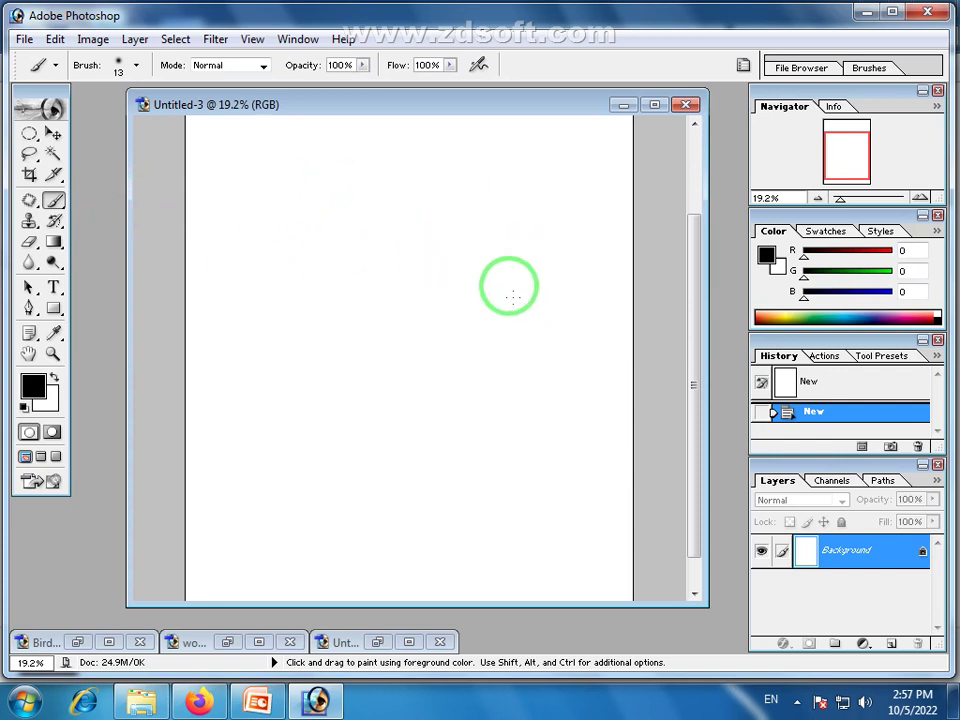
# Try the 13 px soft brush with a black zigzag stroke, undo it, and dab a single dot near the page's upper part.
pyautogui.moveTo(512, 276)
pyautogui.mouseDown()
pyautogui.moveTo(460, 330)
pyautogui.moveTo(442, 262)
pyautogui.moveTo(382, 302)
pyautogui.moveTo(343, 362)
pyautogui.moveTo(278, 343)
pyautogui.mouseUp()
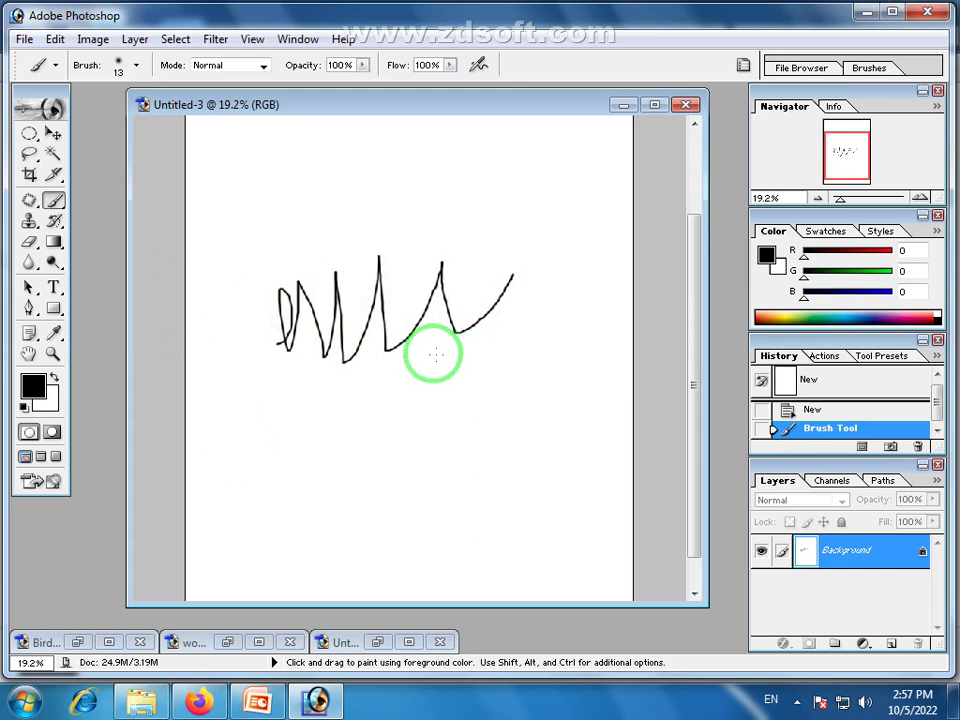
pyautogui.hotkey('ctrl', 'z')
pyautogui.click(136, 66)
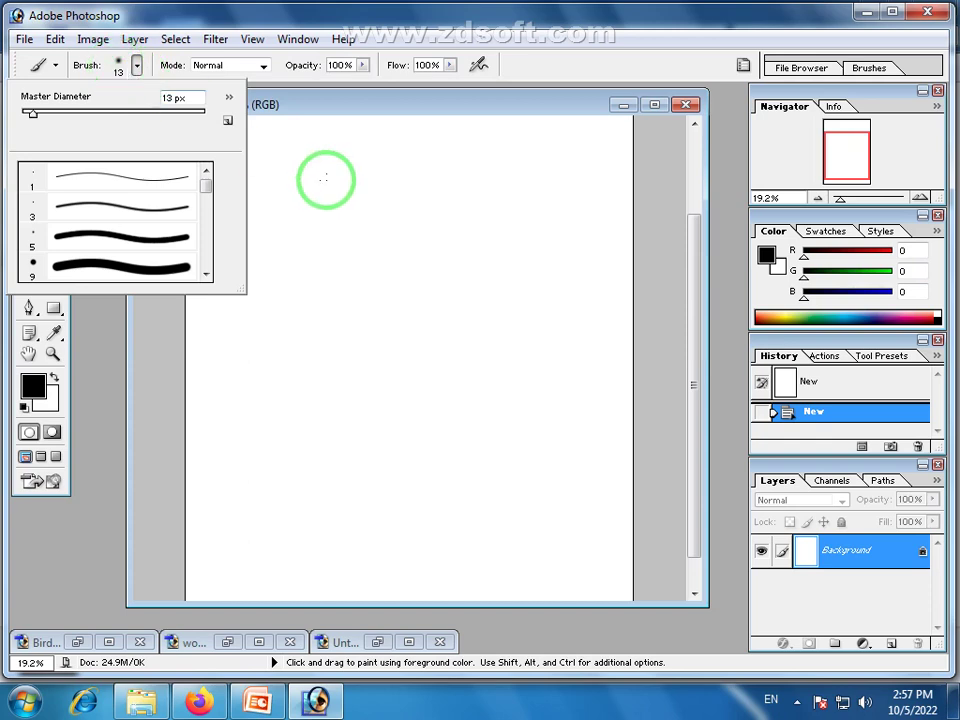
pyautogui.click(326, 180)
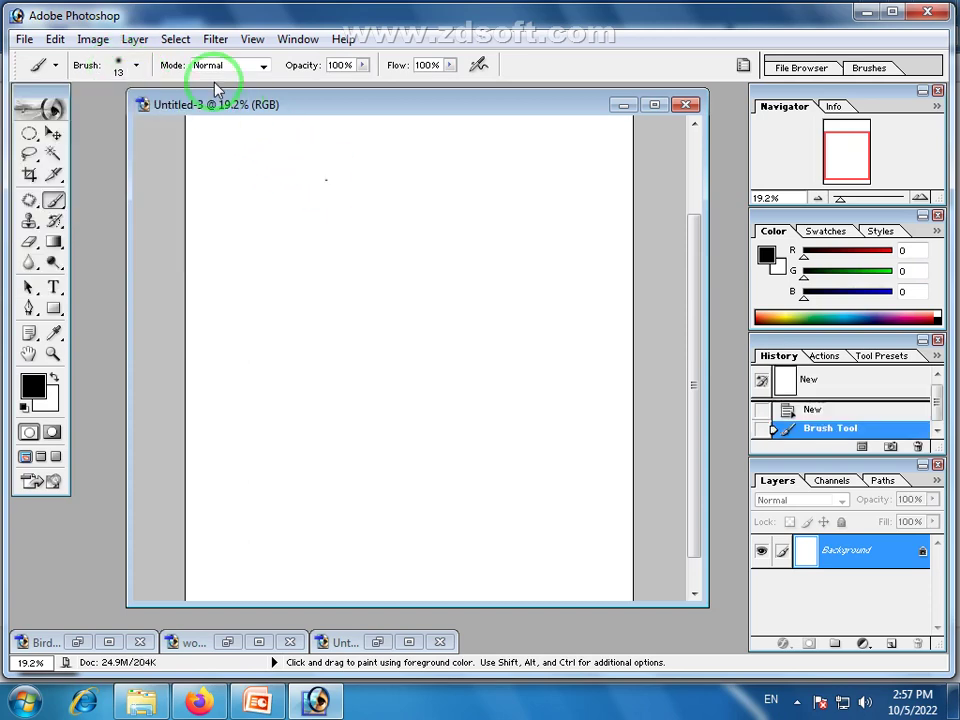
# Set the brush diameter to 79 px and handwrite the Urdu word پاکستان in black across the page.
pyautogui.click(139, 68)
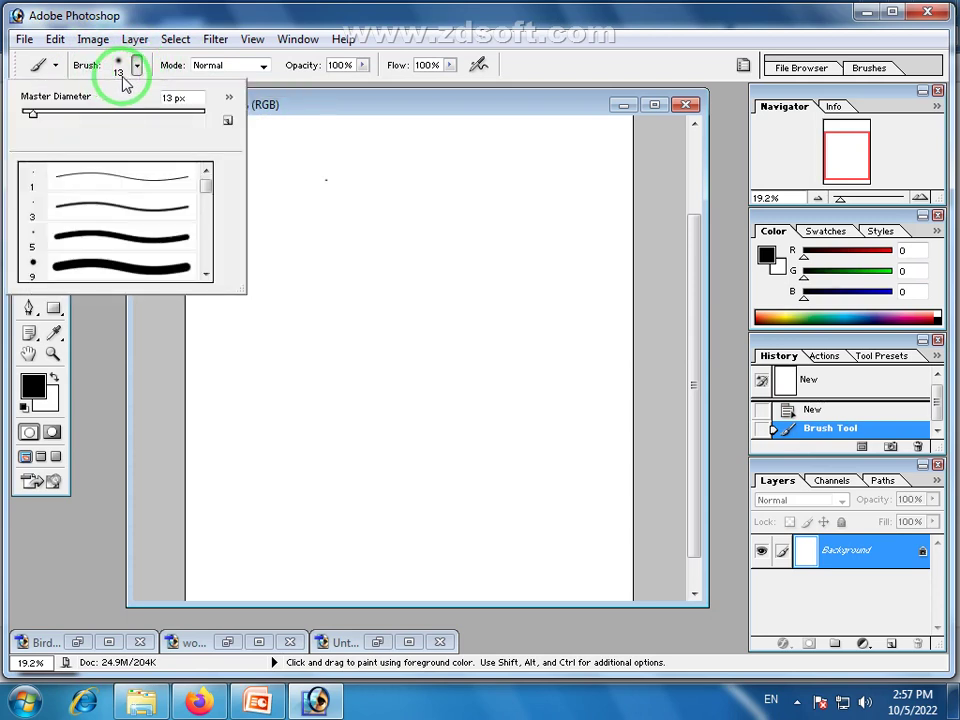
pyautogui.moveTo(43, 111); pyautogui.dragTo(94, 122)
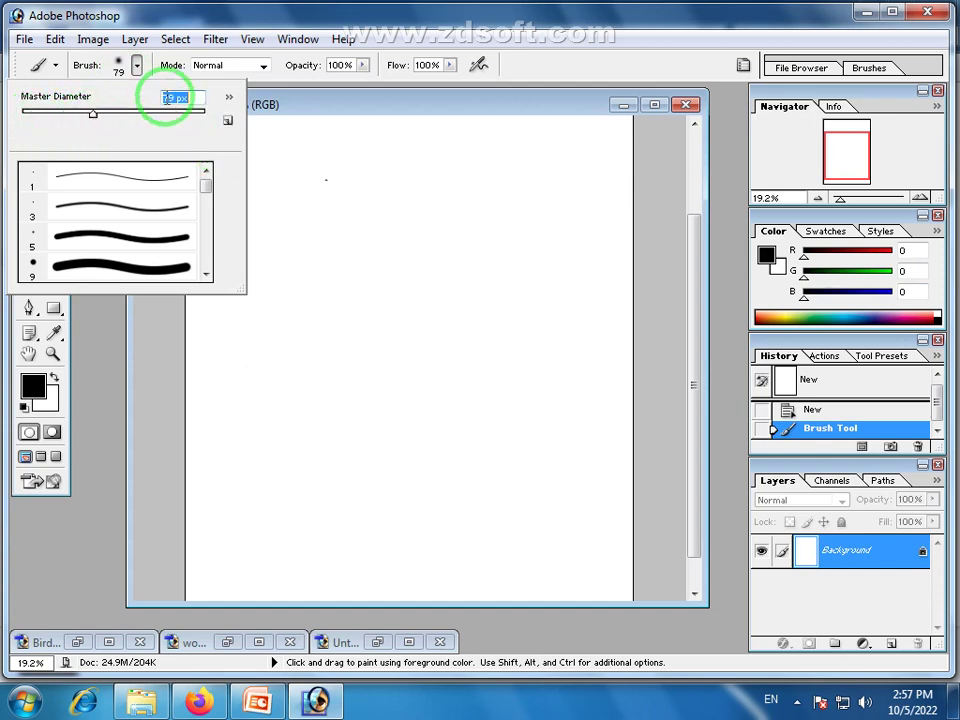
pyautogui.click(425, 105)
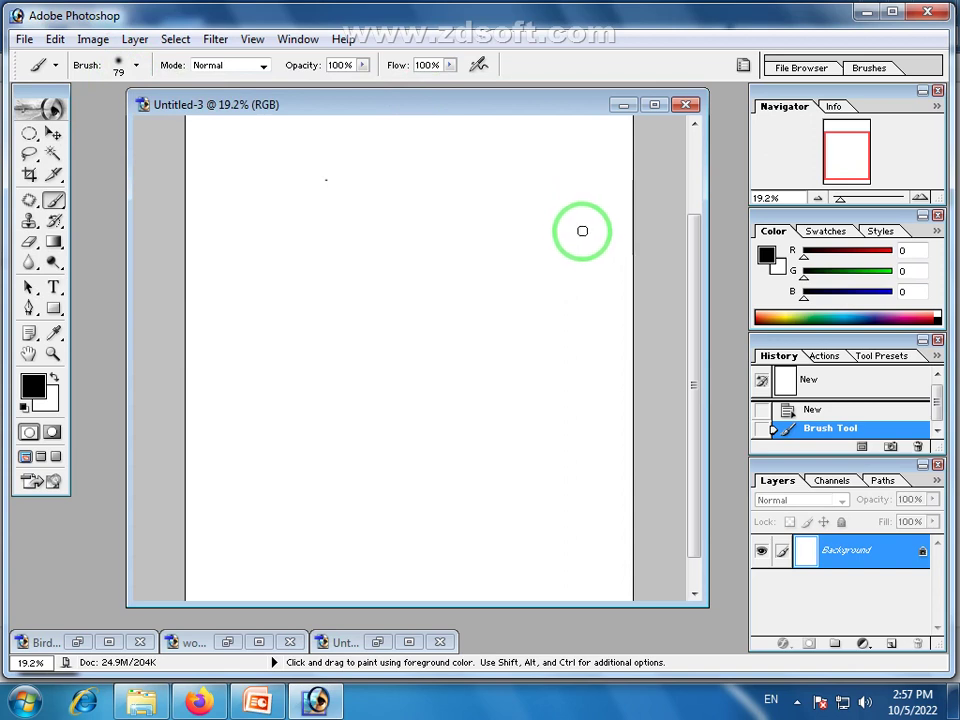
pyautogui.moveTo(585, 237)
pyautogui.mouseDown()
pyautogui.moveTo(543, 263)
pyautogui.moveTo(520, 191)
pyautogui.mouseUp()
pyautogui.moveTo(551, 298); pyautogui.dragTo(586, 288)
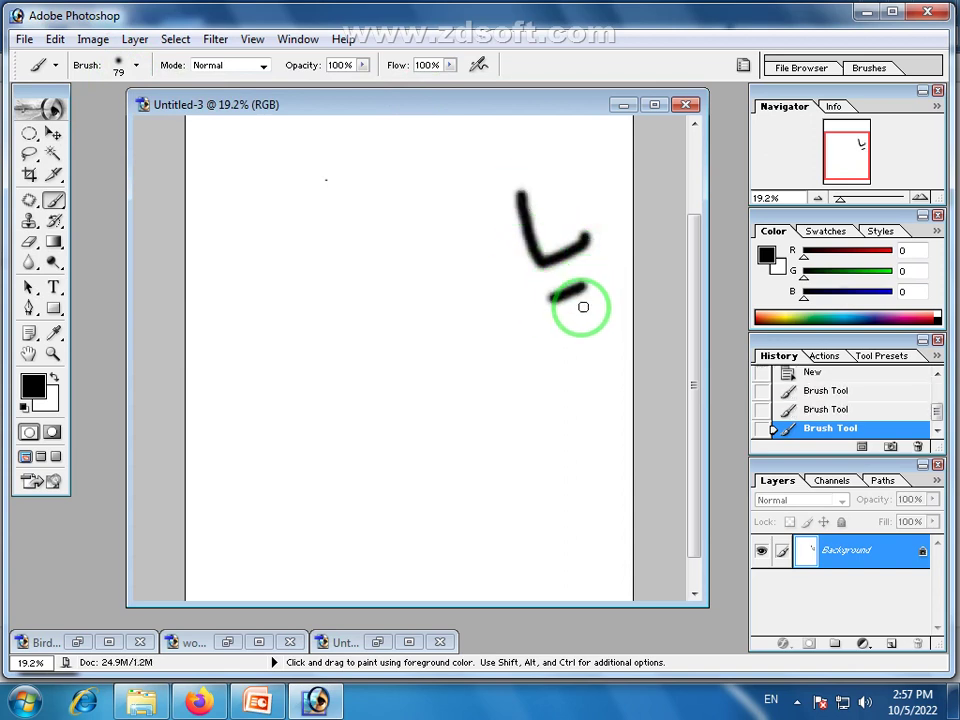
pyautogui.click(581, 315)
pyautogui.moveTo(496, 217)
pyautogui.mouseDown()
pyautogui.moveTo(515, 256)
pyautogui.moveTo(431, 294)
pyautogui.moveTo(392, 298)
pyautogui.moveTo(388, 318)
pyautogui.moveTo(346, 238)
pyautogui.moveTo(407, 246)
pyautogui.mouseUp()
pyautogui.moveTo(508, 154); pyautogui.dragTo(495, 222)
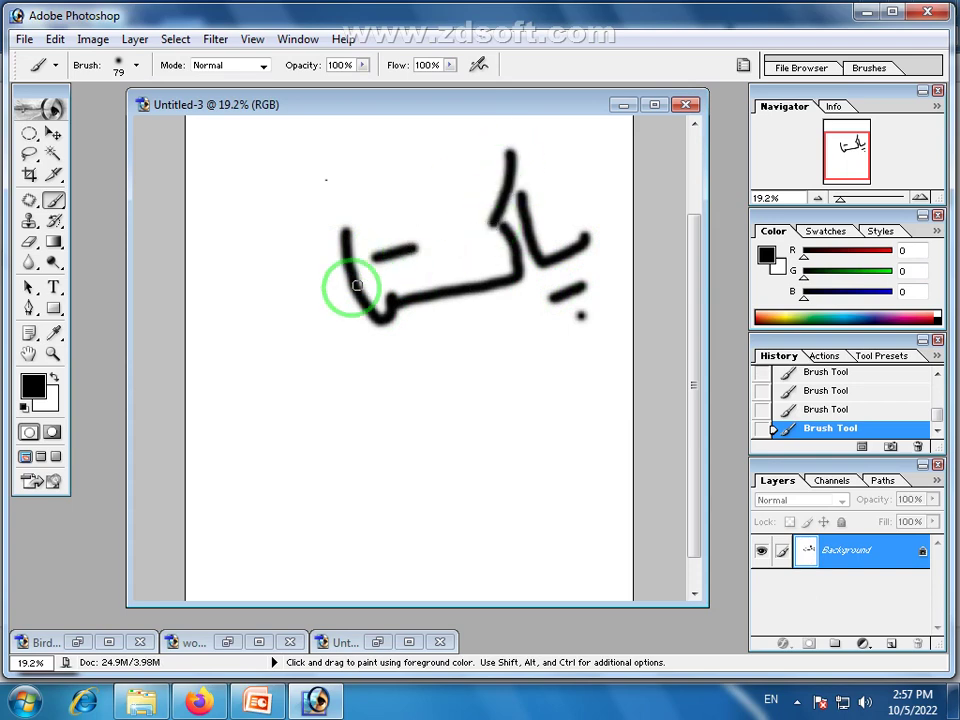
pyautogui.moveTo(345, 300)
pyautogui.mouseDown()
pyautogui.moveTo(330, 314)
pyautogui.moveTo(253, 320)
pyautogui.moveTo(248, 302)
pyautogui.mouseUp()
pyautogui.click(286, 312)
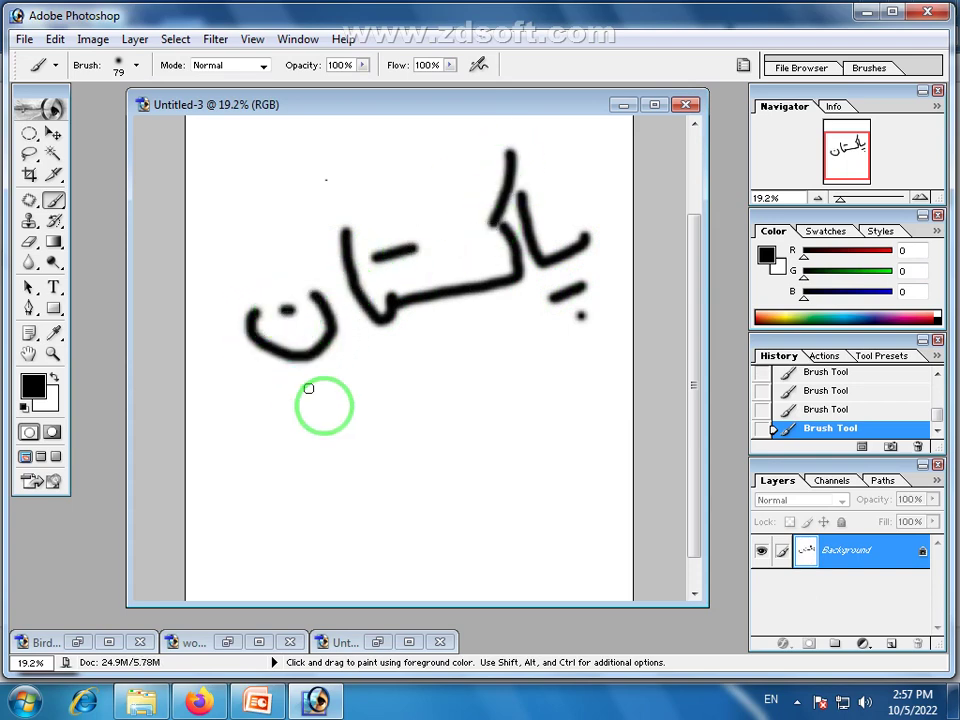
# Revert the document to its blank starting snapshot to remove all brush strokes.
pyautogui.scroll(5, 825, 400)
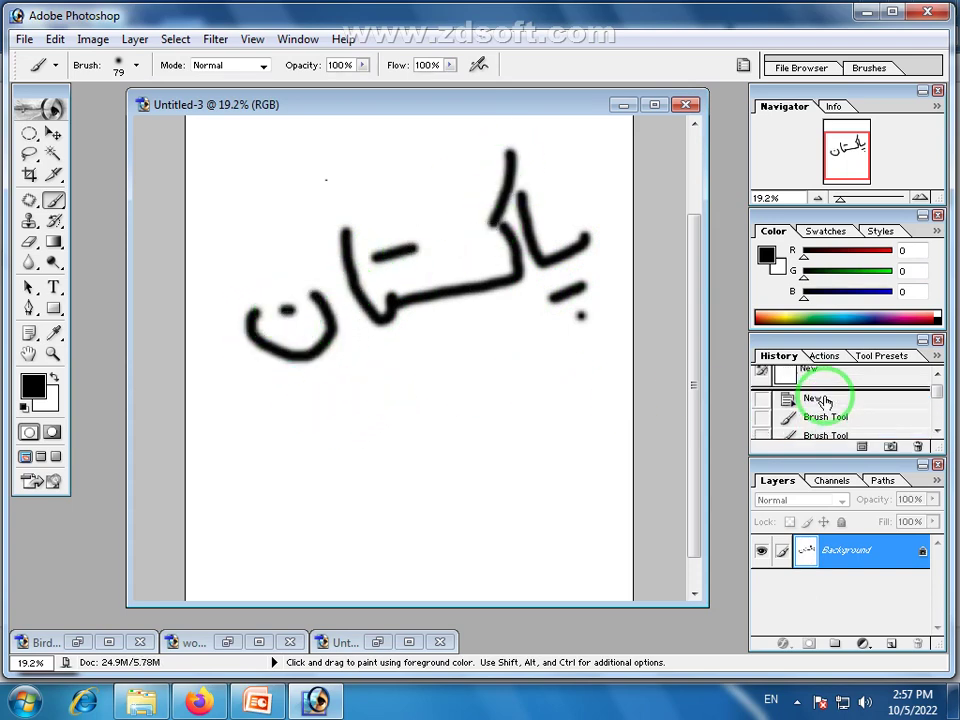
pyautogui.scroll(1, 825, 400)
pyautogui.click(823, 384)
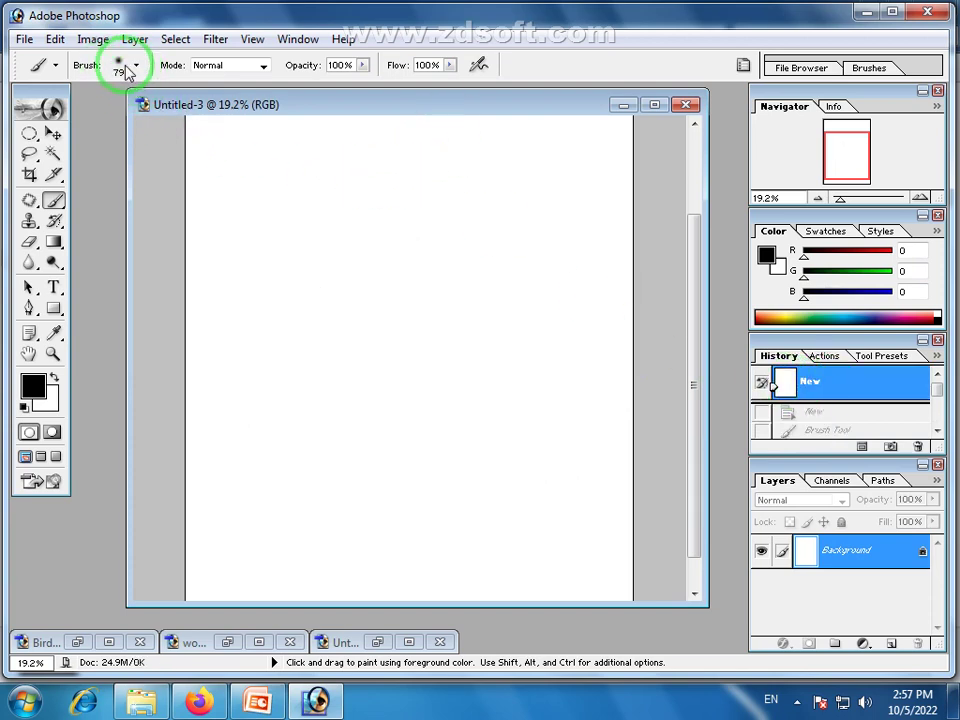
# Choose the soft 17 px brush preset and set its diameter to 77 px.
pyautogui.click(136, 66)
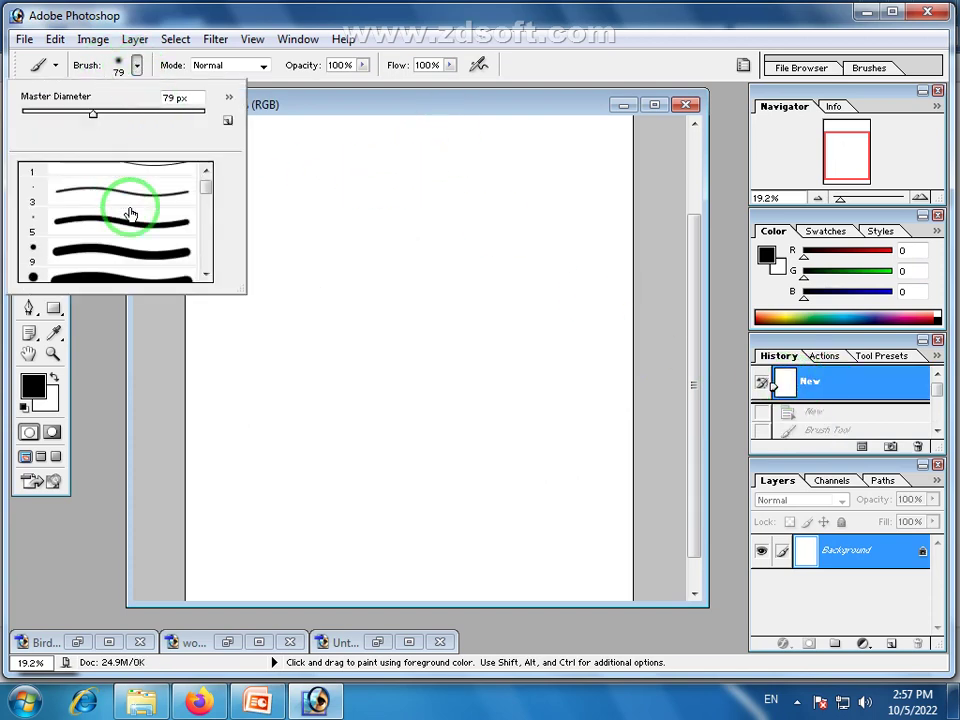
pyautogui.scroll(-2, 136, 206)
pyautogui.scroll(-5, 137, 206)
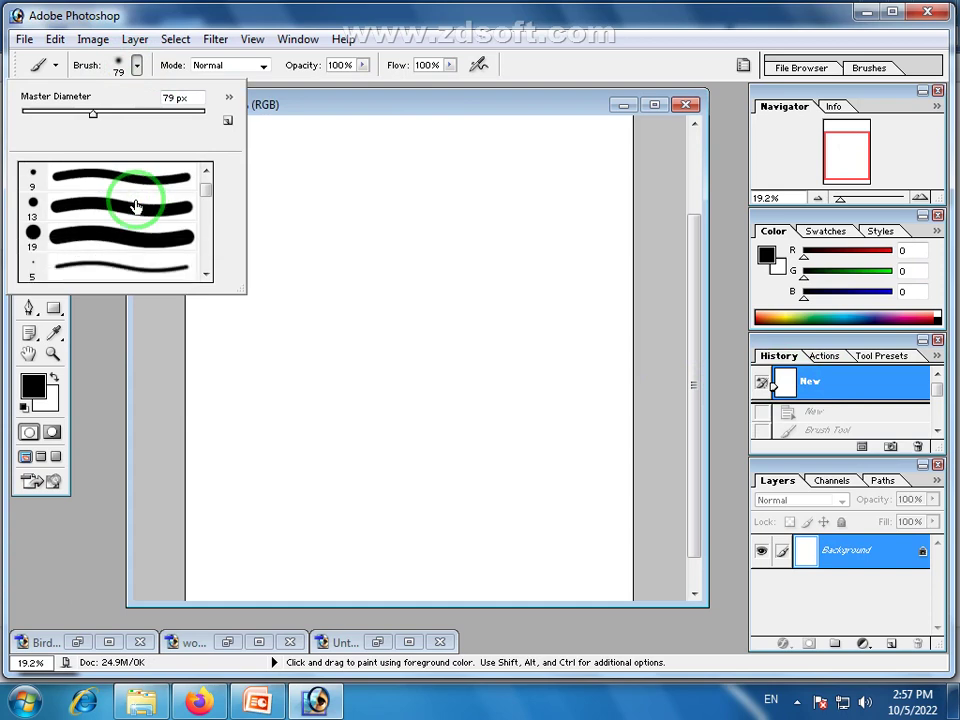
pyautogui.scroll(-3, 137, 206)
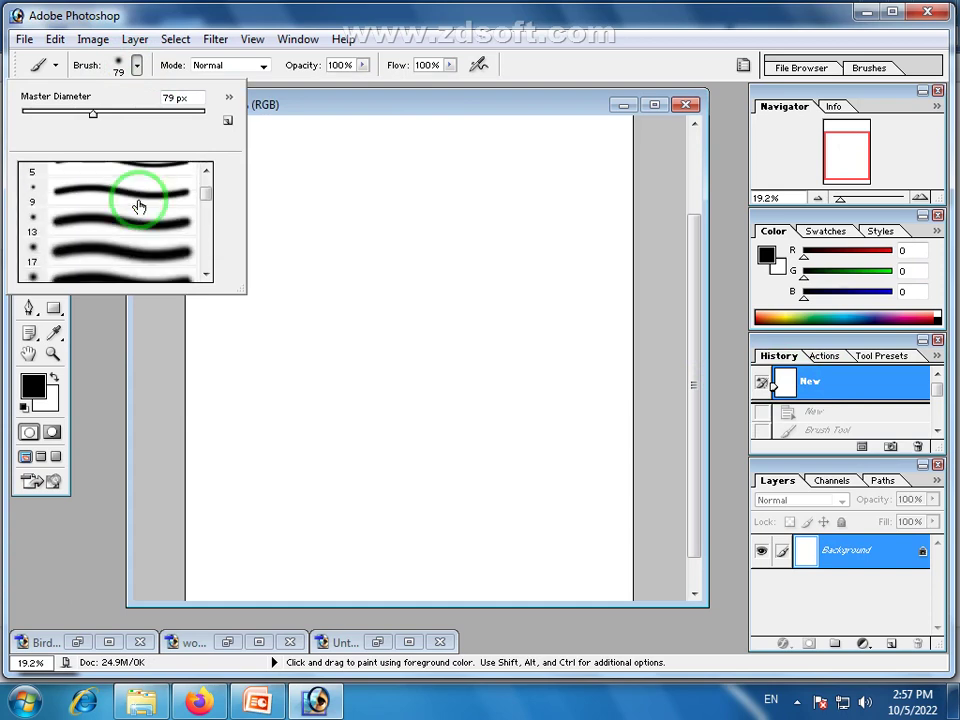
pyautogui.click(125, 224)
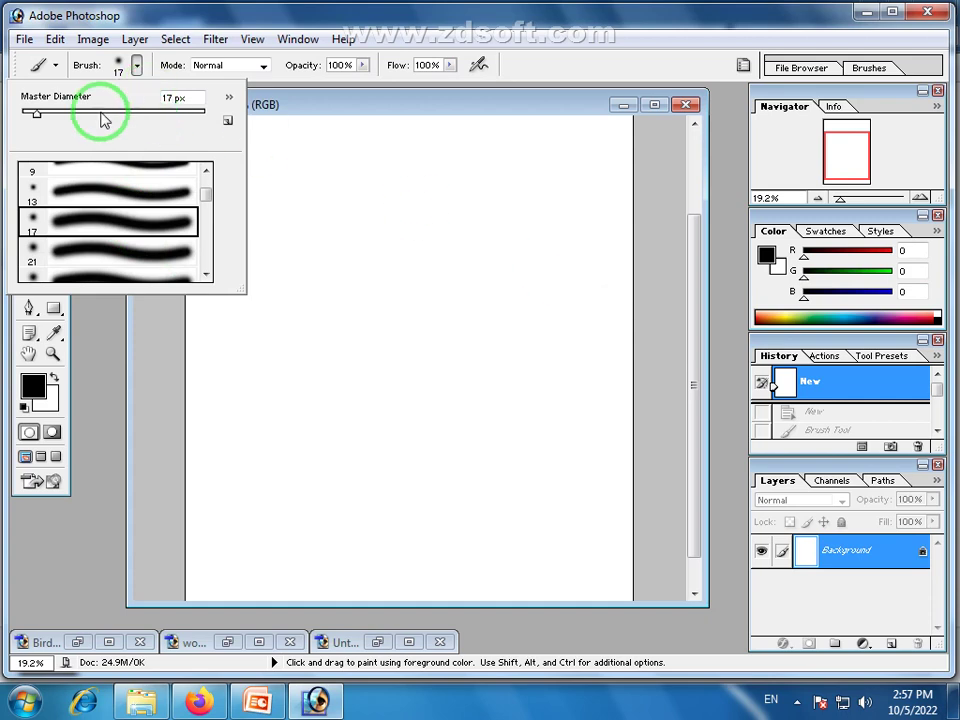
pyautogui.moveTo(40, 116); pyautogui.dragTo(92, 122)
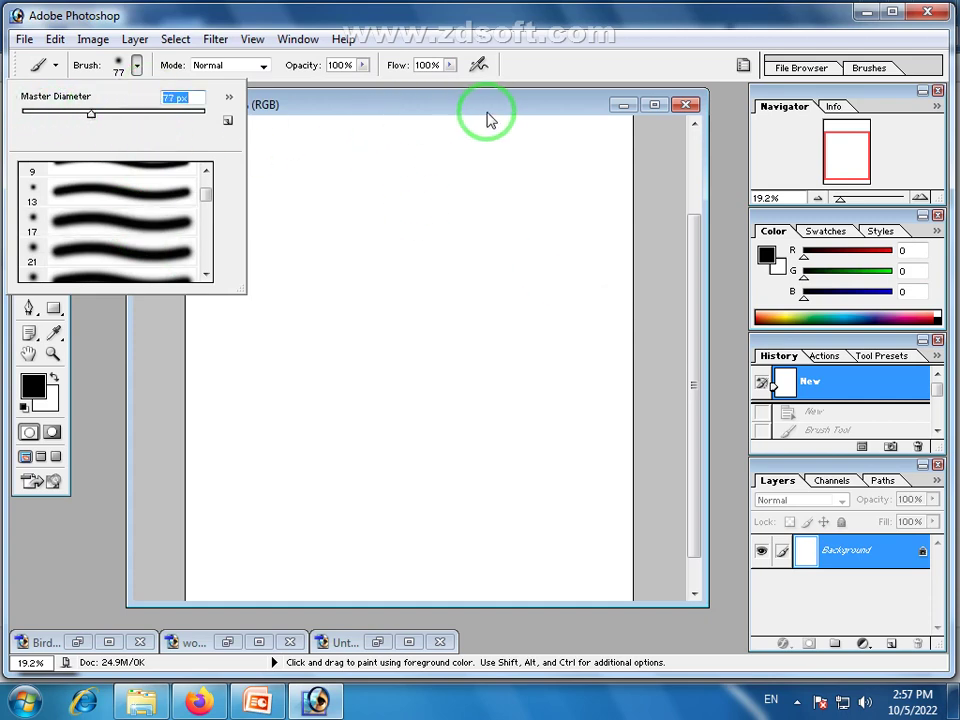
pyautogui.click(496, 143)
# Handwrite پاکستان in black with the 77 px brush, and revert the document to its blank snapshot.
pyautogui.moveTo(591, 279)
pyautogui.mouseDown()
pyautogui.moveTo(527, 231)
pyautogui.moveTo(517, 206)
pyautogui.mouseUp()
pyautogui.moveTo(551, 339); pyautogui.dragTo(589, 322)
pyautogui.click(572, 352)
pyautogui.moveTo(479, 239)
pyautogui.mouseDown()
pyautogui.moveTo(524, 304)
pyautogui.moveTo(400, 338)
pyautogui.moveTo(392, 355)
pyautogui.moveTo(362, 296)
pyautogui.moveTo(418, 276)
pyautogui.mouseUp()
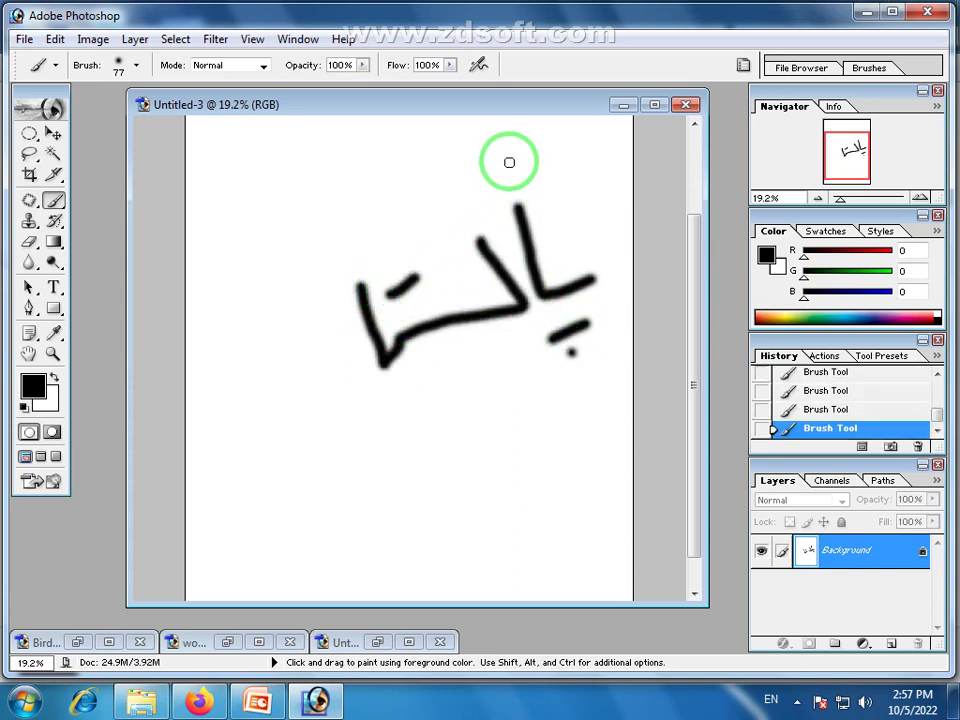
pyautogui.moveTo(509, 159); pyautogui.dragTo(440, 231)
pyautogui.moveTo(378, 364)
pyautogui.mouseDown()
pyautogui.moveTo(368, 393)
pyautogui.moveTo(281, 343)
pyautogui.mouseUp()
pyautogui.click(317, 330)
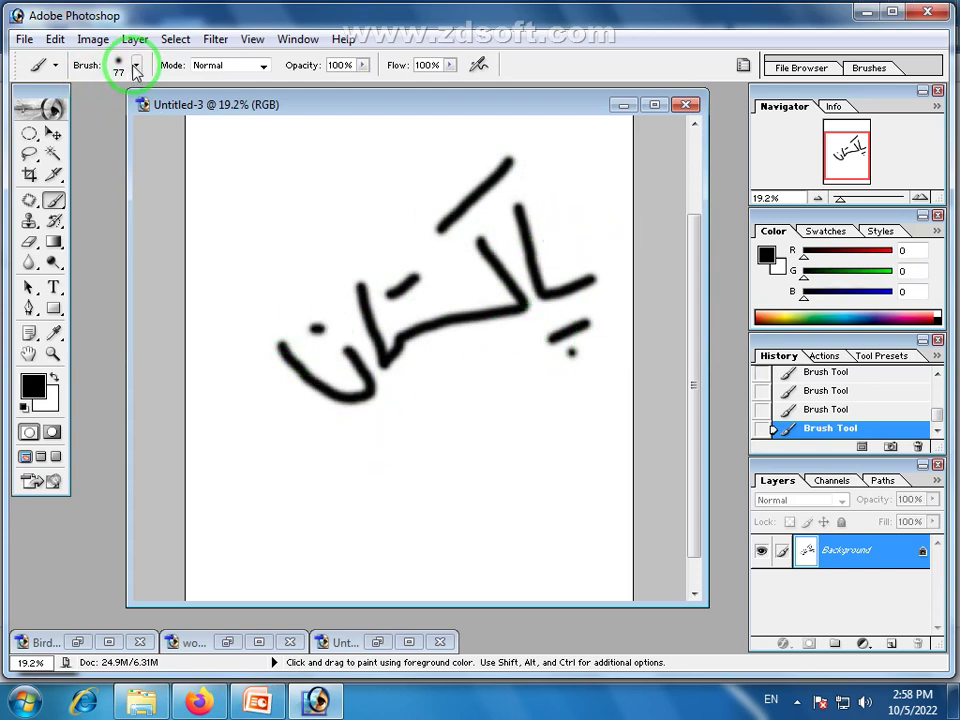
pyautogui.scroll(5, 805, 384)
pyautogui.click(783, 381)
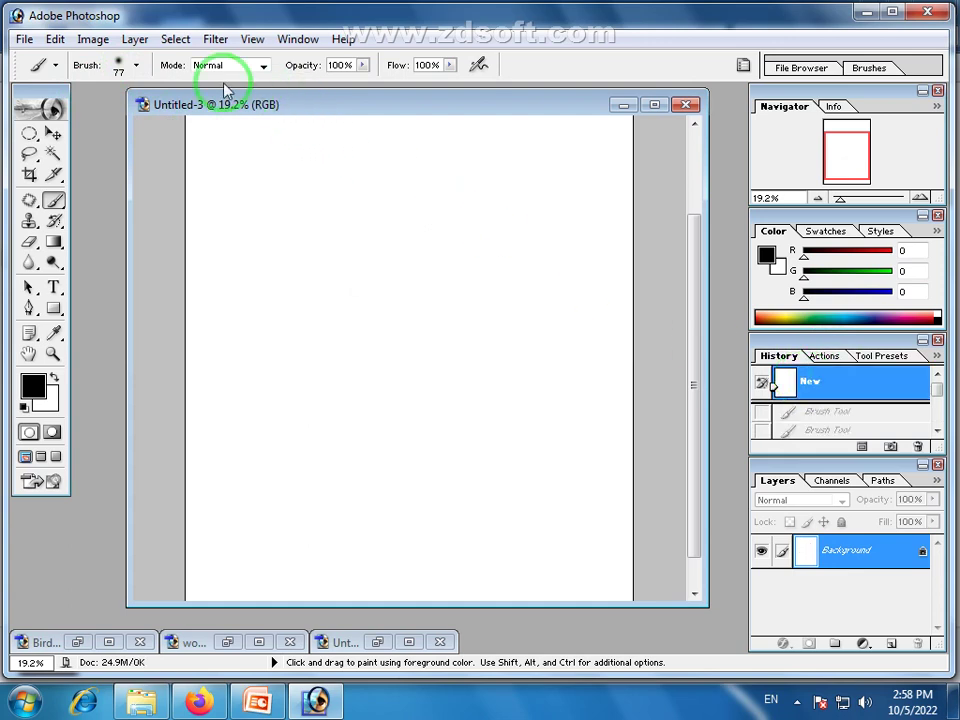
# Browse the brush presets and choose the 112 px grass-blade brush.
pyautogui.click(137, 66)
pyautogui.moveTo(213, 188)
pyautogui.mouseDown()
pyautogui.moveTo(207, 263)
pyautogui.moveTo(209, 250)
pyautogui.mouseUp()
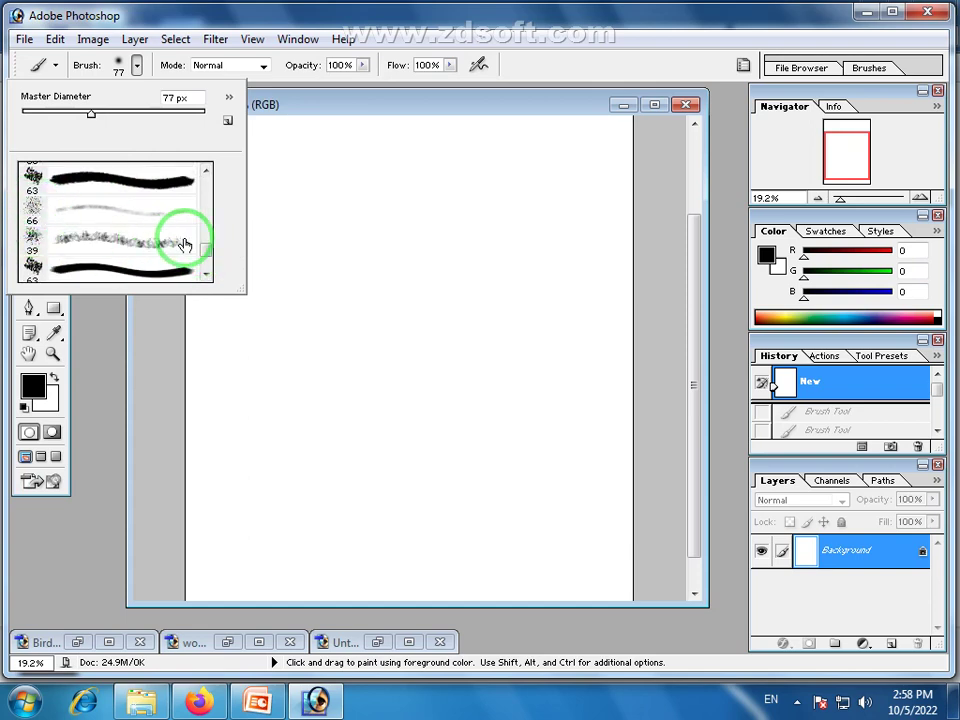
pyautogui.moveTo(205, 253); pyautogui.dragTo(207, 258)
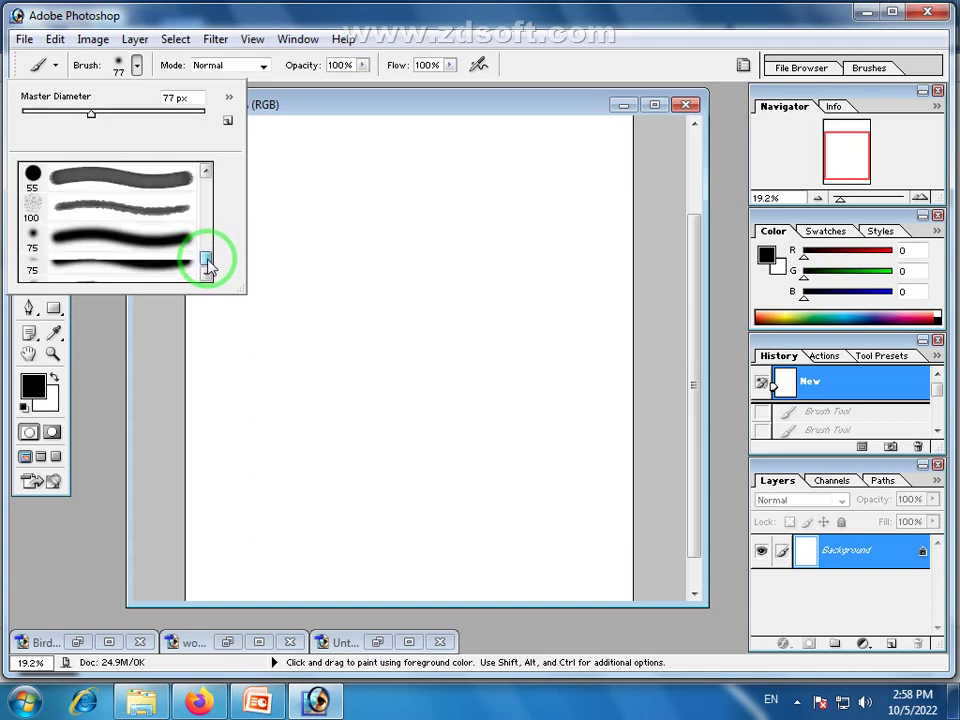
pyautogui.click(207, 175)
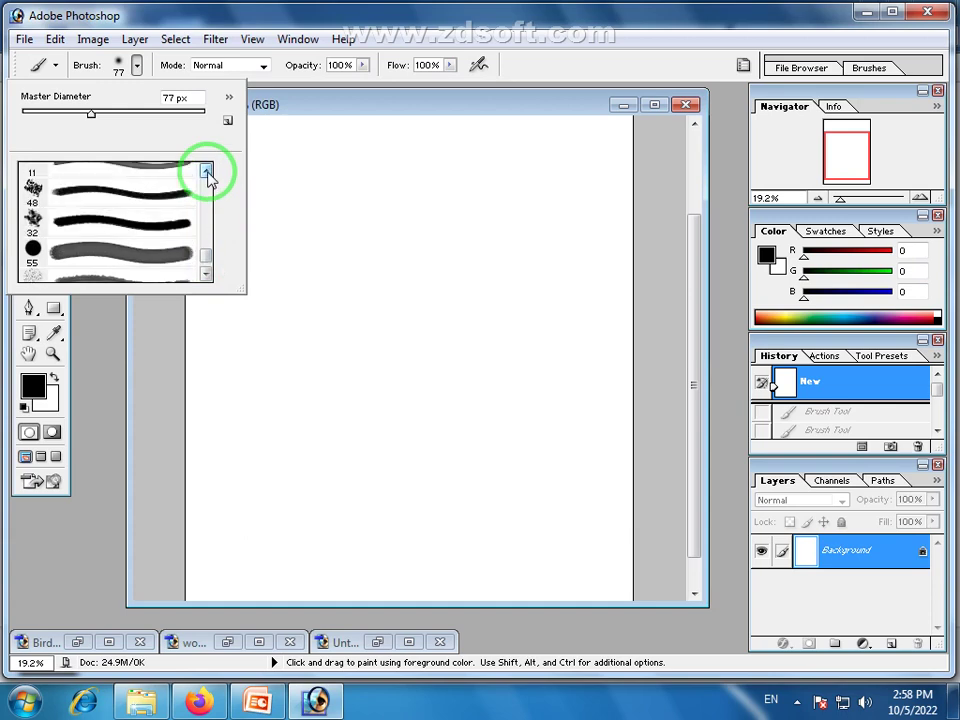
pyautogui.click(207, 175)
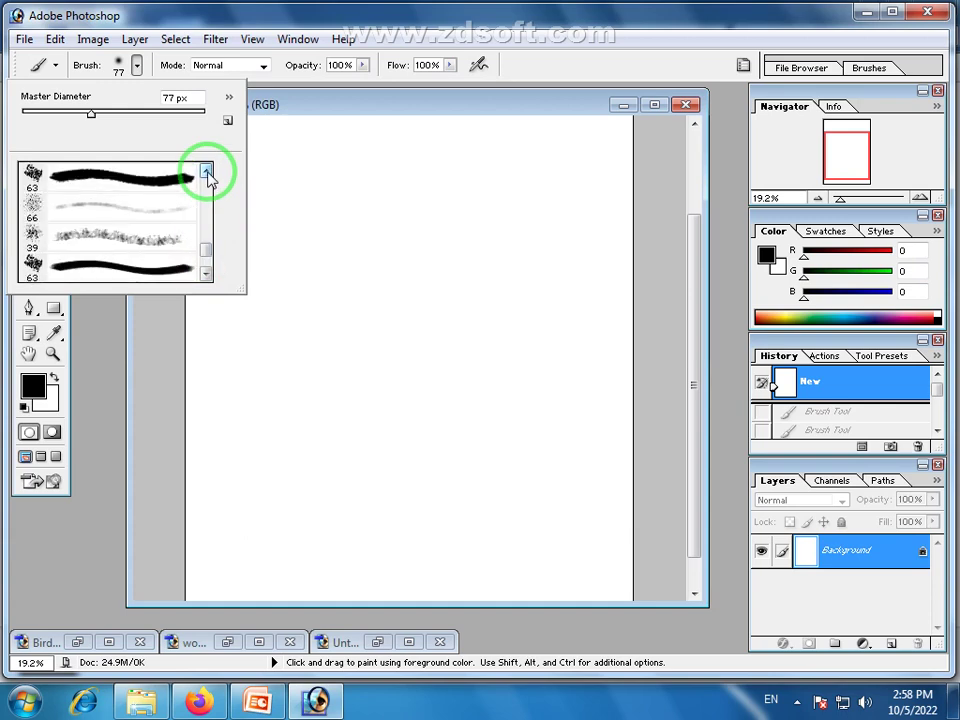
pyautogui.click(207, 175)
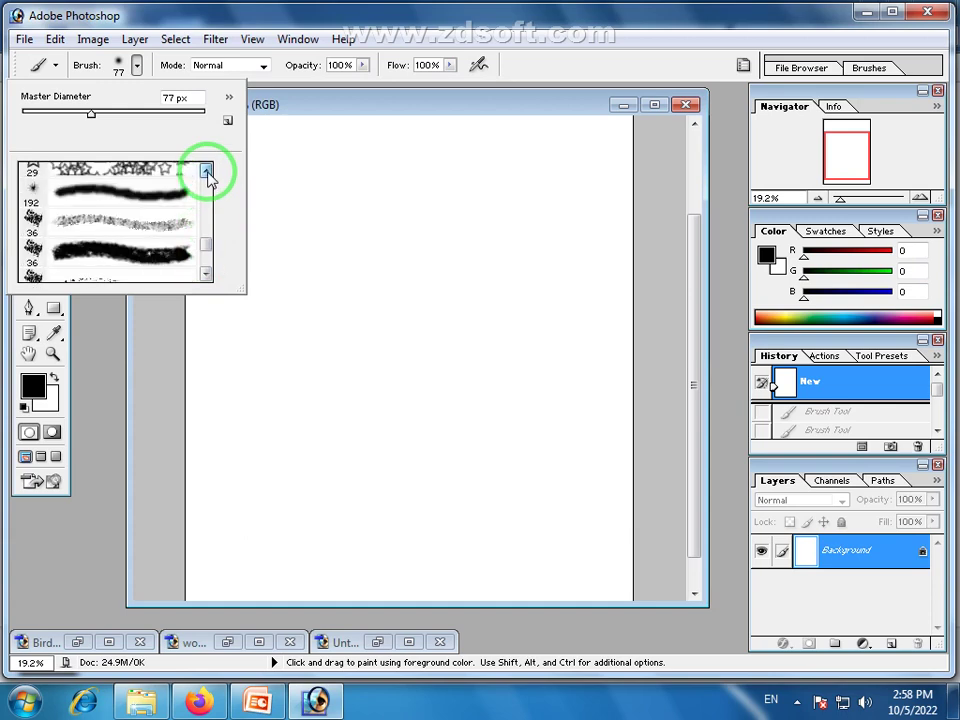
pyautogui.click(207, 175)
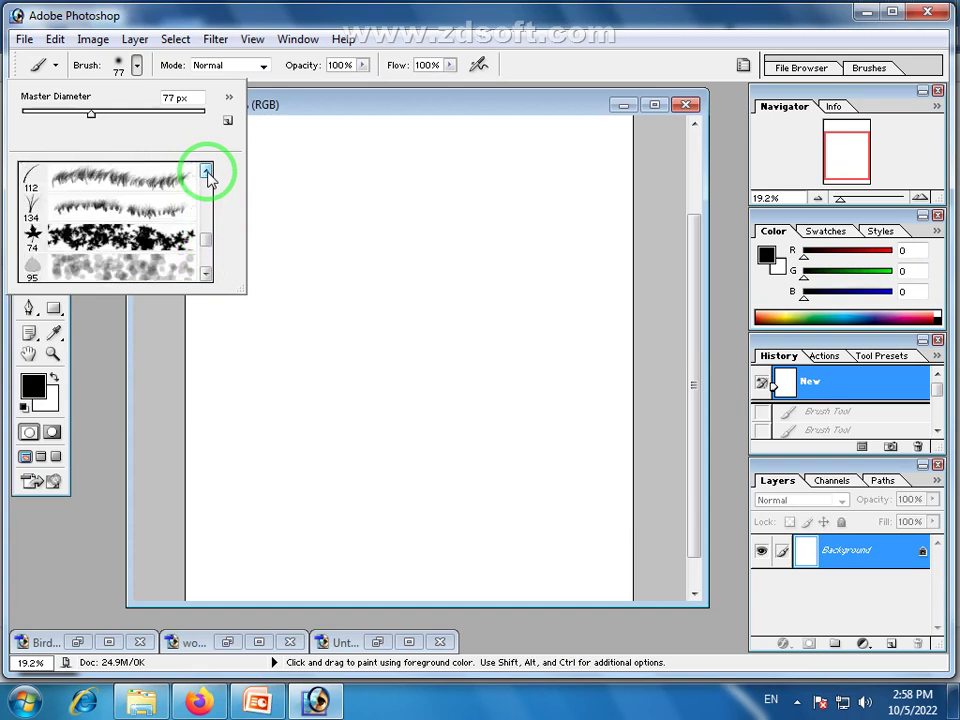
pyautogui.click(207, 175)
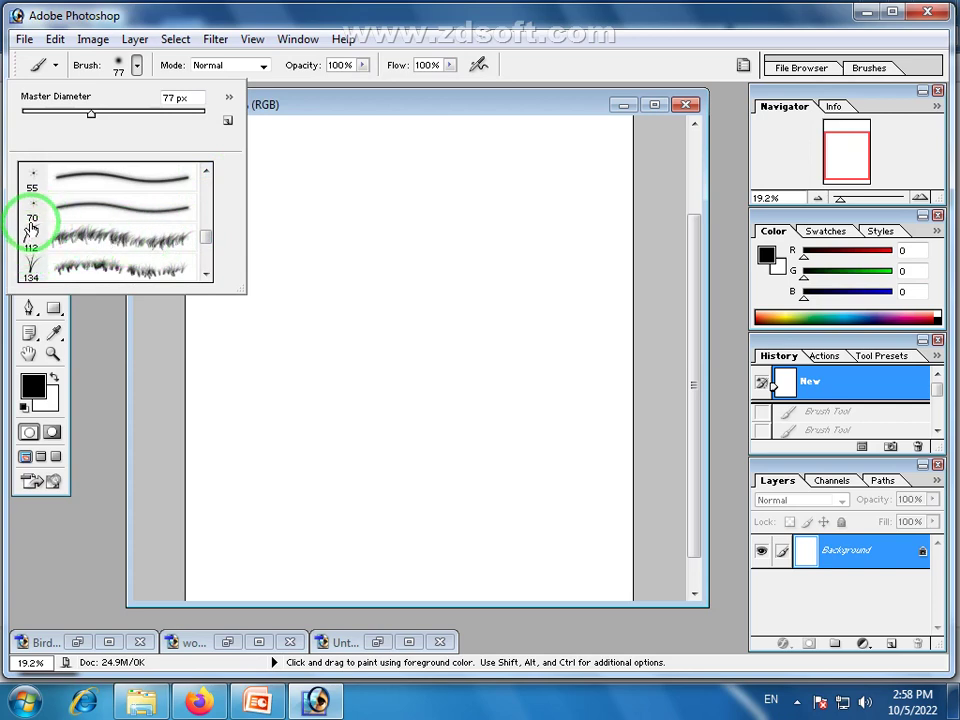
pyautogui.click(131, 242)
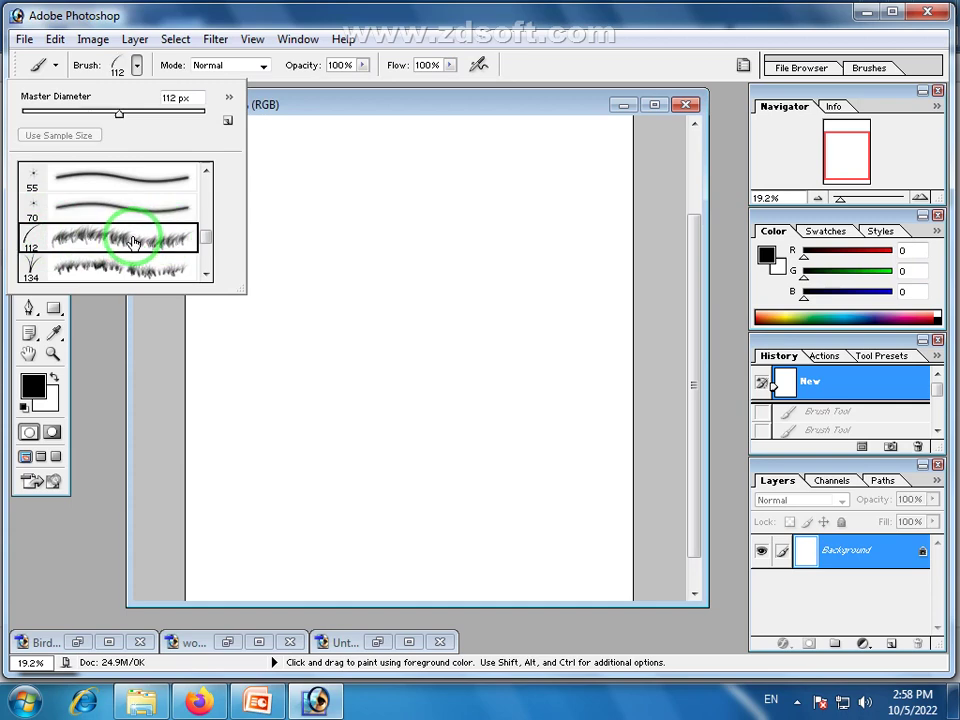
# Try the grass-blade brush at diameters of 251 px, 2500 px and 153 px.
pyautogui.click(332, 107)
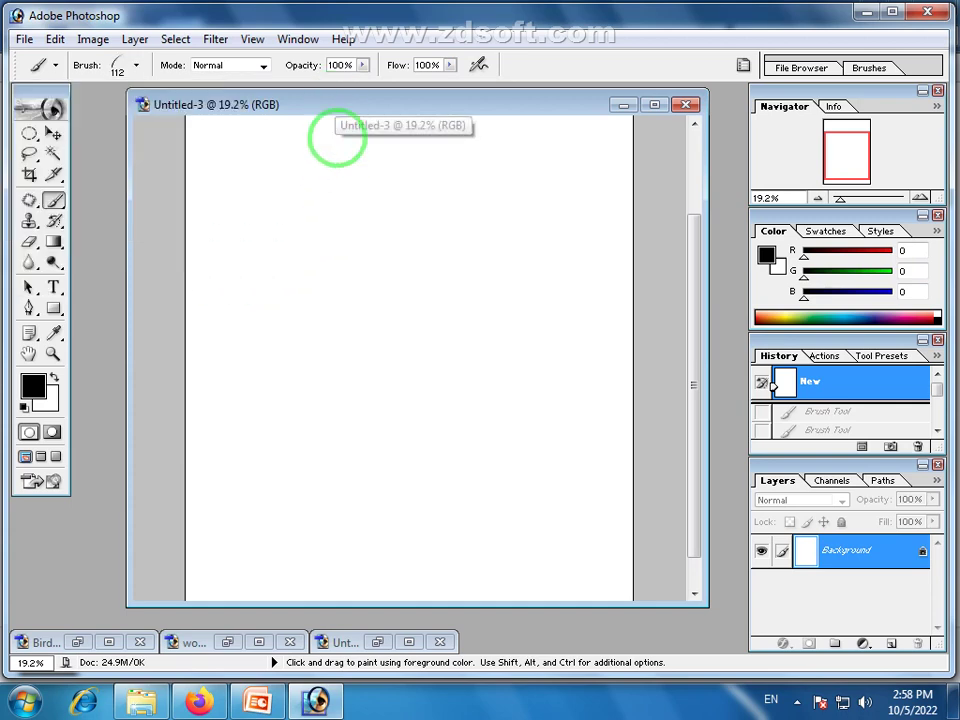
pyautogui.click(137, 66)
pyautogui.moveTo(126, 116); pyautogui.dragTo(167, 117)
pyautogui.click(327, 21)
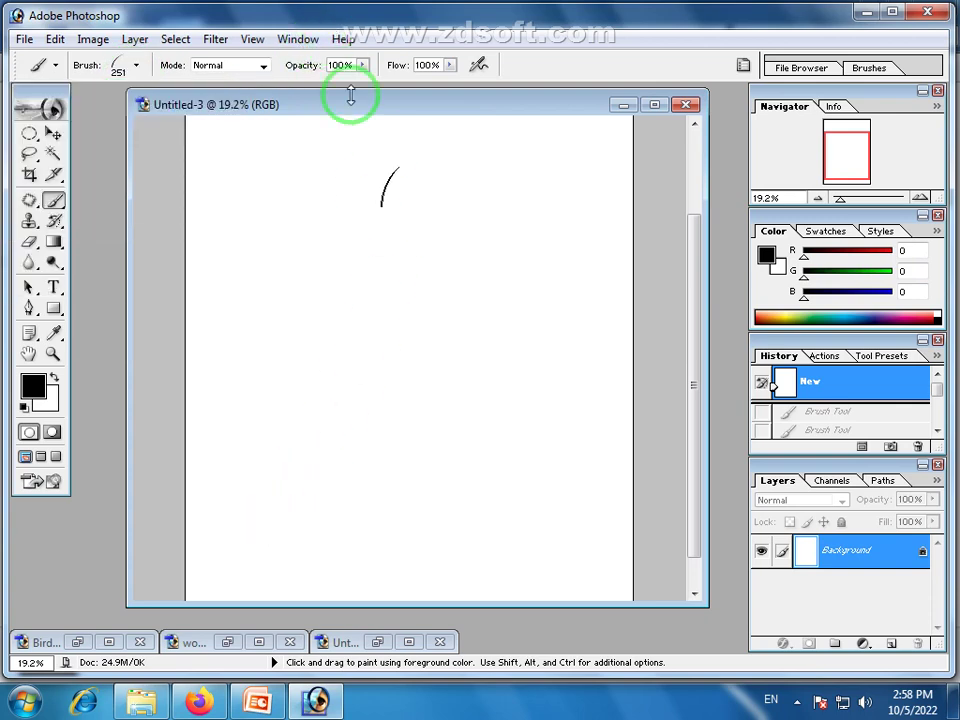
pyautogui.click(137, 66)
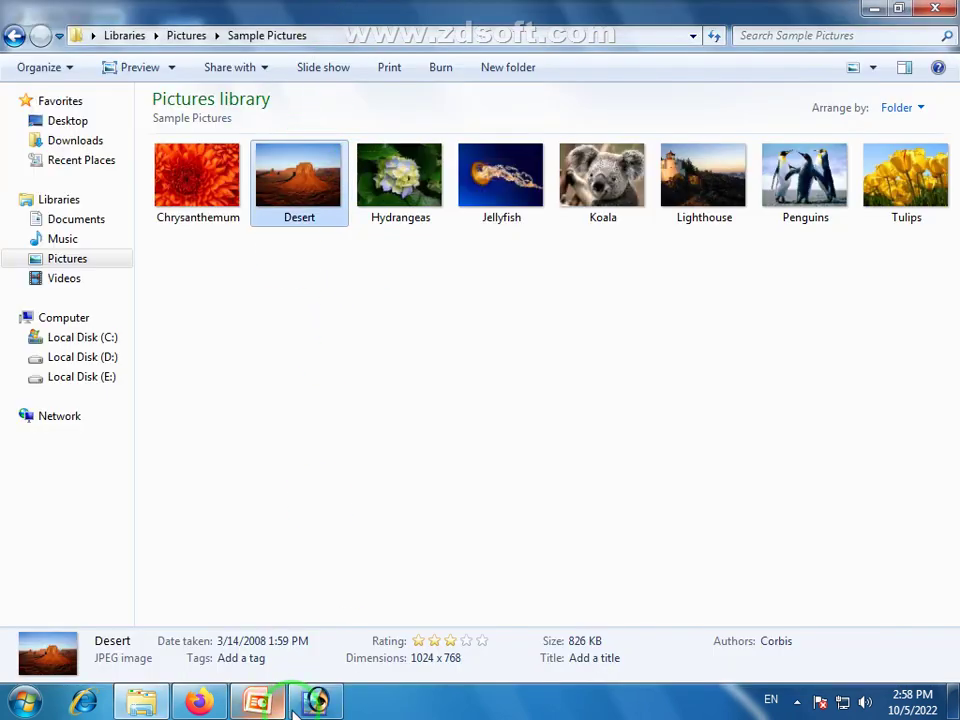
pyautogui.click(300, 704)
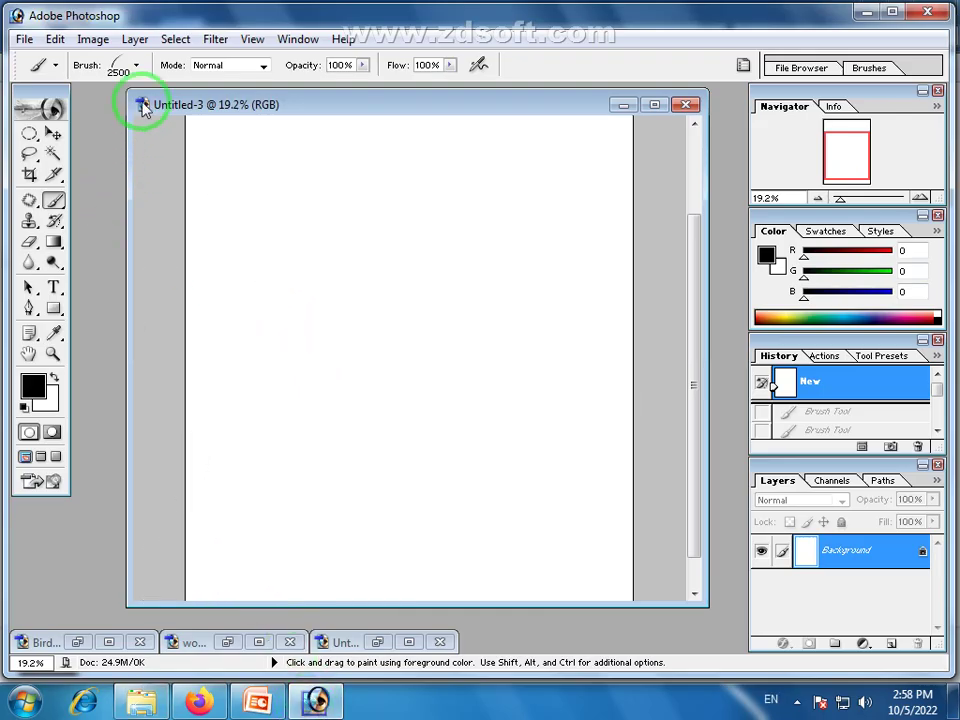
pyautogui.click(137, 66)
pyautogui.moveTo(201, 112); pyautogui.dragTo(137, 113)
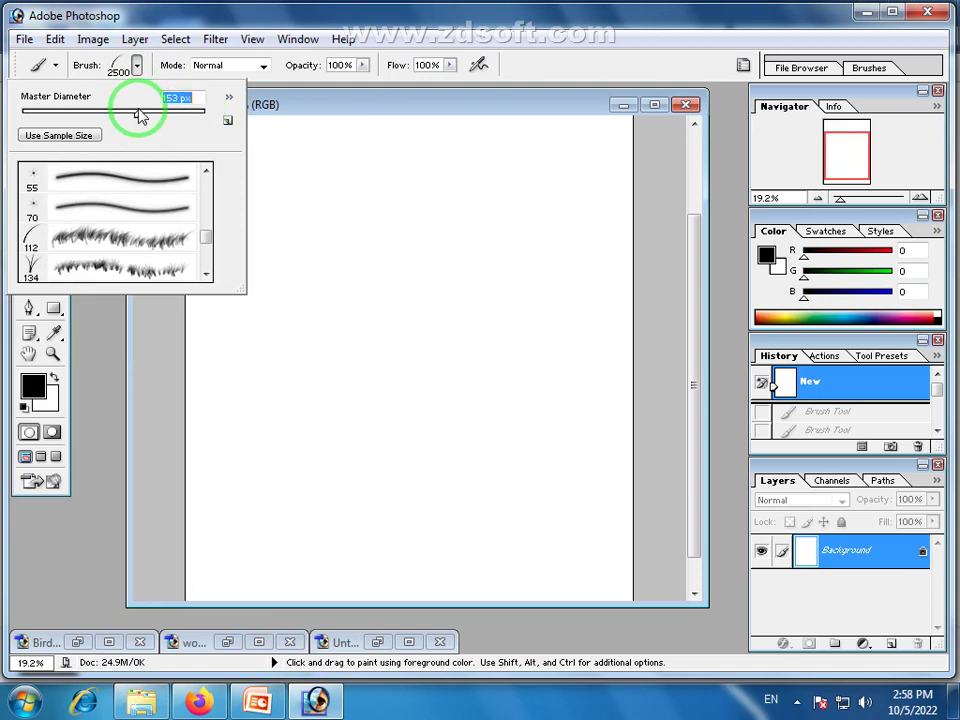
pyautogui.click(215, 25)
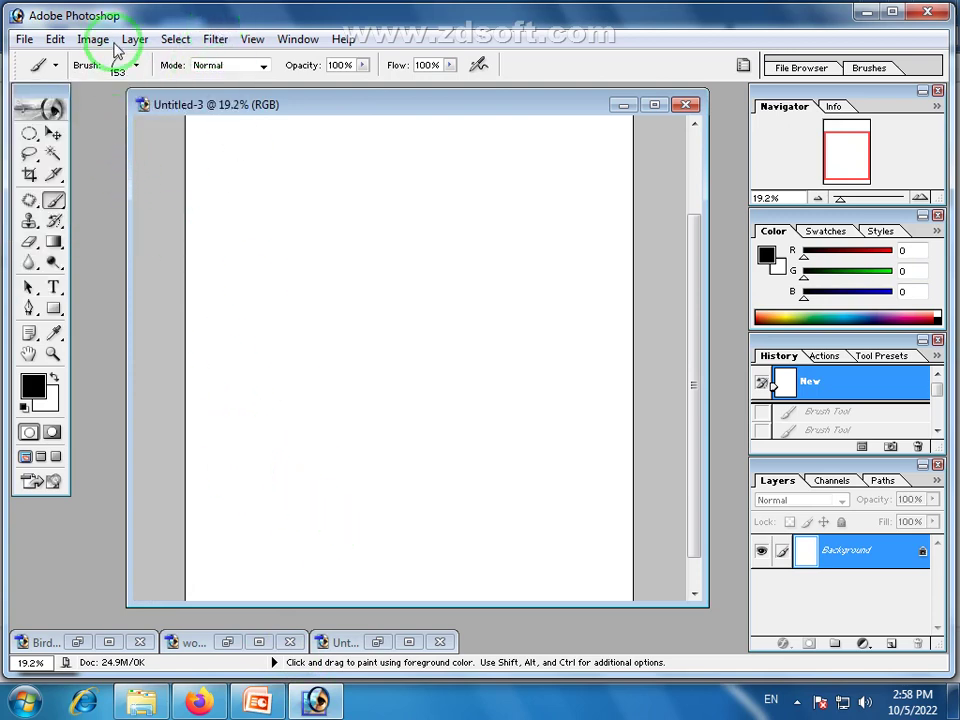
# Enlarge the grass-blade brush to 312 px, check its outline over the page, and set its diameter to 578 px.
pyautogui.click(137, 66)
pyautogui.moveTo(137, 112); pyautogui.dragTo(169, 113)
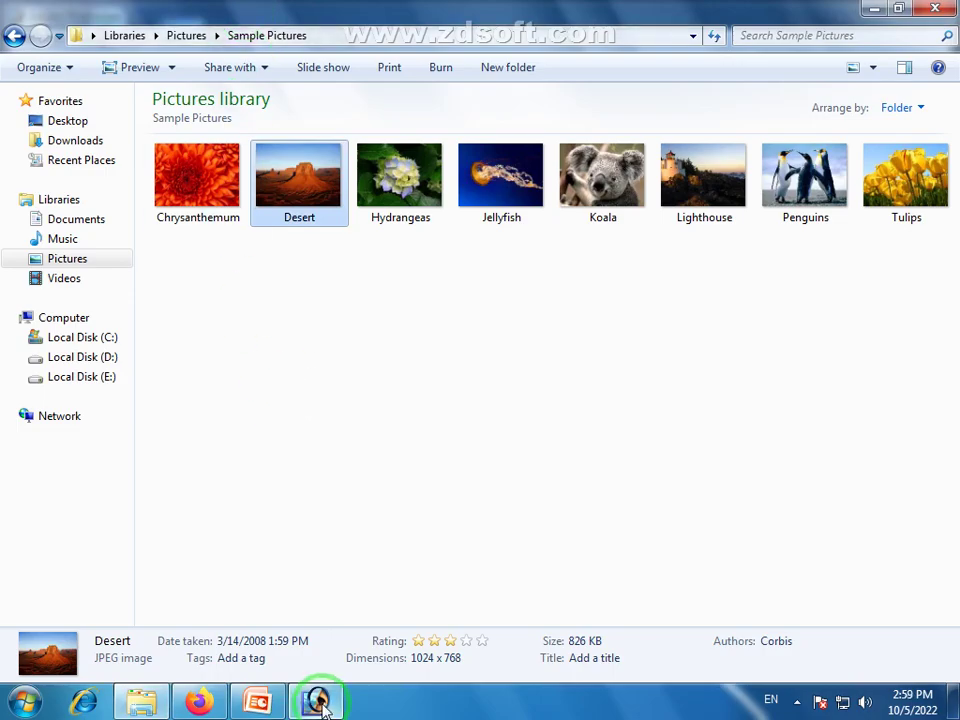
pyautogui.click(315, 699)
pyautogui.moveTo(325, 468); pyautogui.dragTo(348, 422)
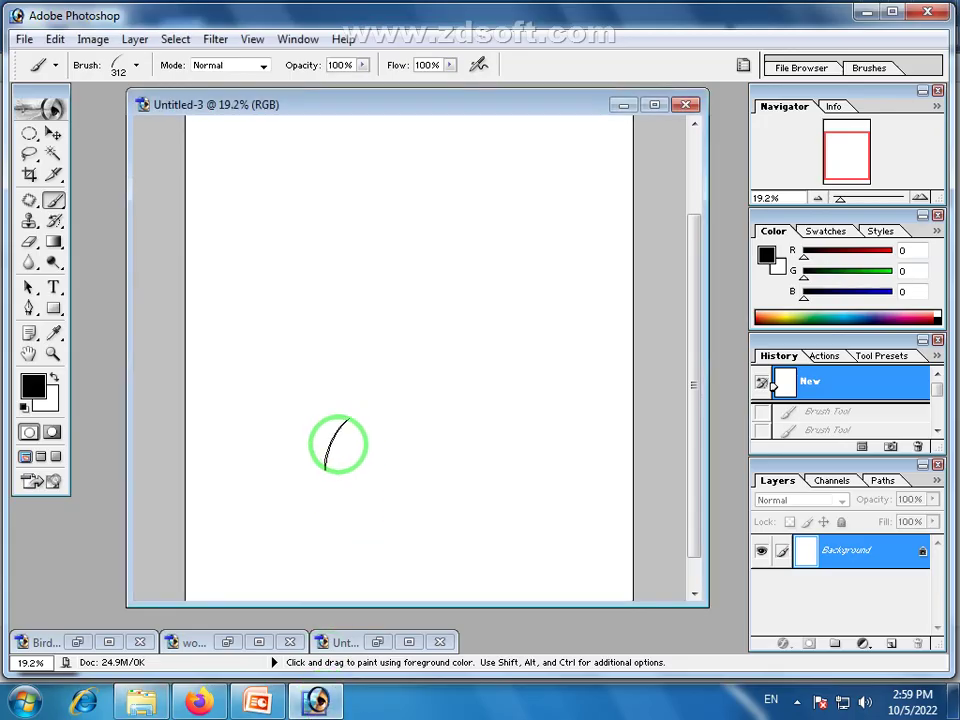
pyautogui.click(137, 66)
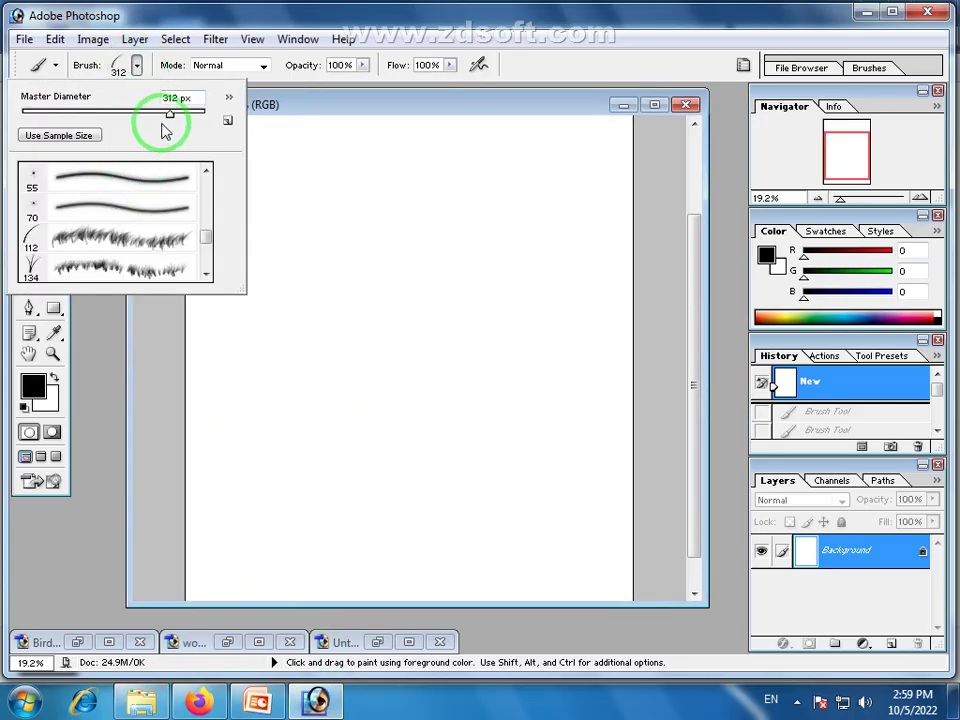
pyautogui.moveTo(169, 113); pyautogui.dragTo(182, 113)
pyautogui.click(373, 106)
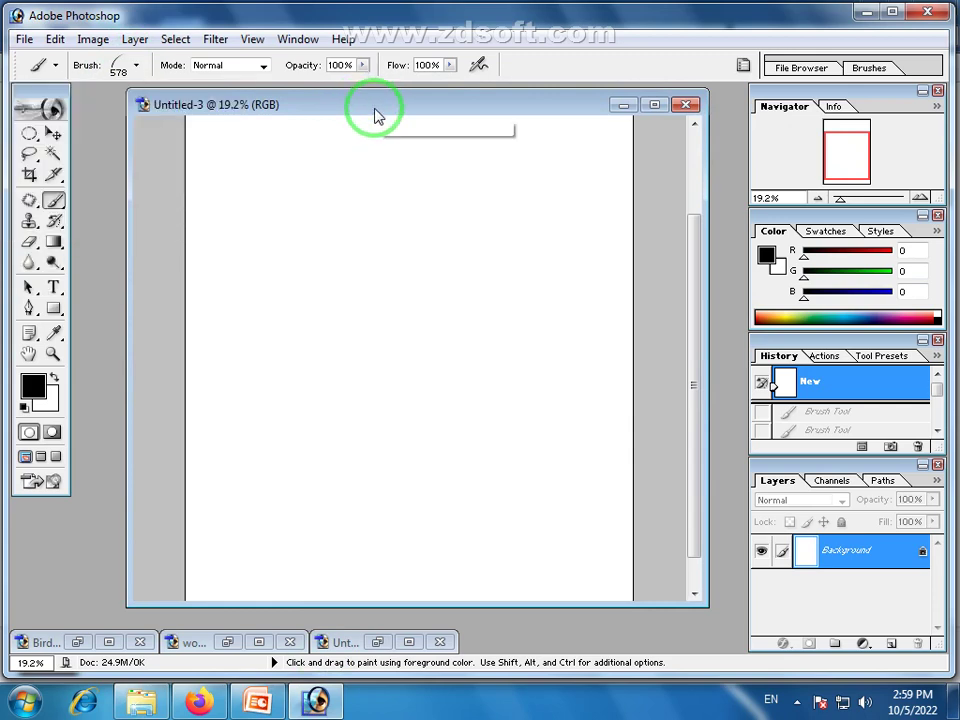
# Paint a few black grass blades on the page and a full row of black grass across its lower part.
pyautogui.click(261, 418)
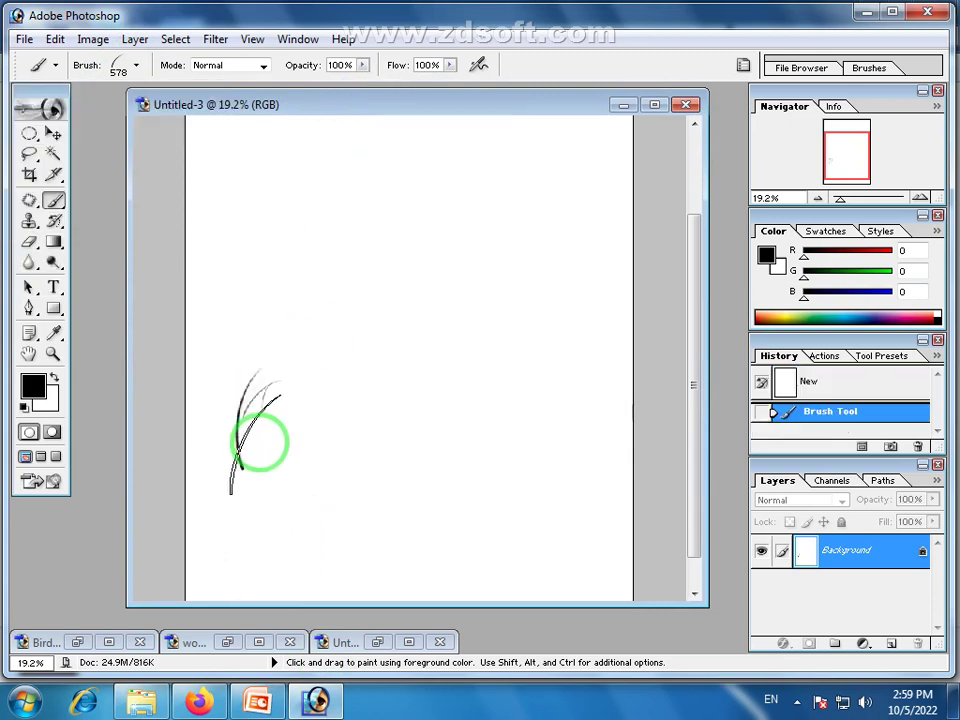
pyautogui.click(280, 429)
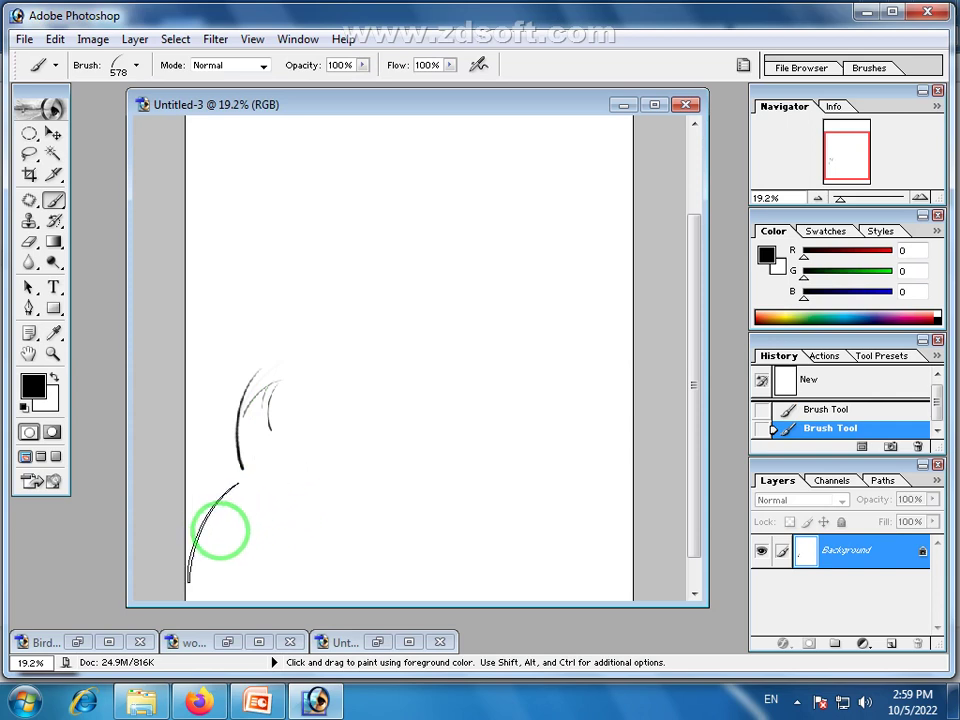
pyautogui.moveTo(219, 525); pyautogui.dragTo(632, 555)
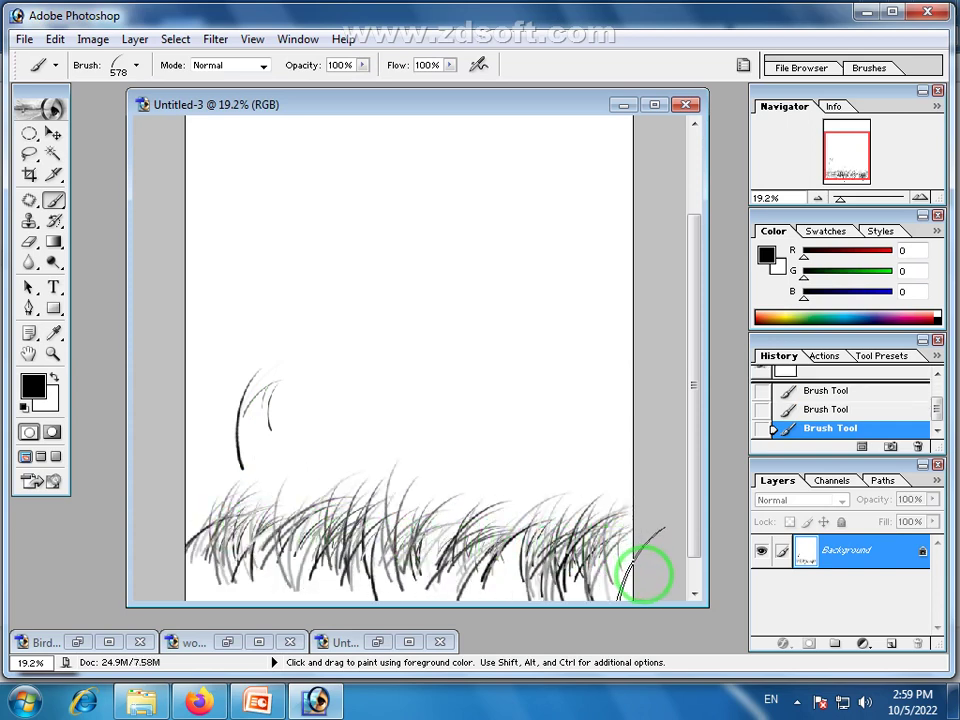
# Set the foreground colour to bright green (R 14, G 251, B 2) and paint dense grass blades over the black row.
pyautogui.click(38, 388)
pyautogui.click(527, 403)
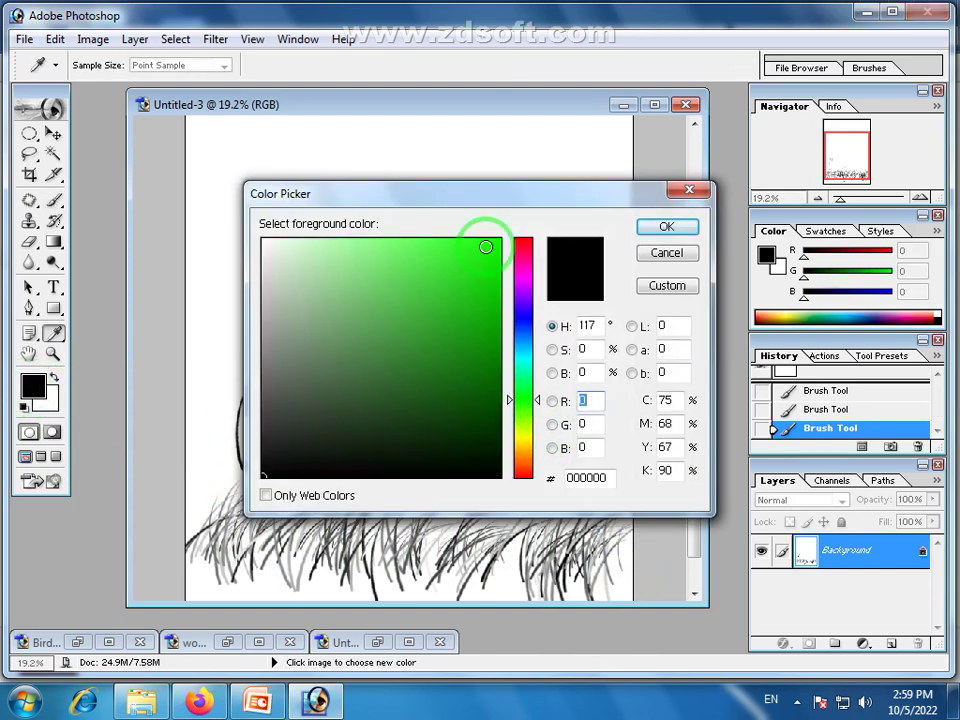
pyautogui.click(498, 243)
pyautogui.click(665, 226)
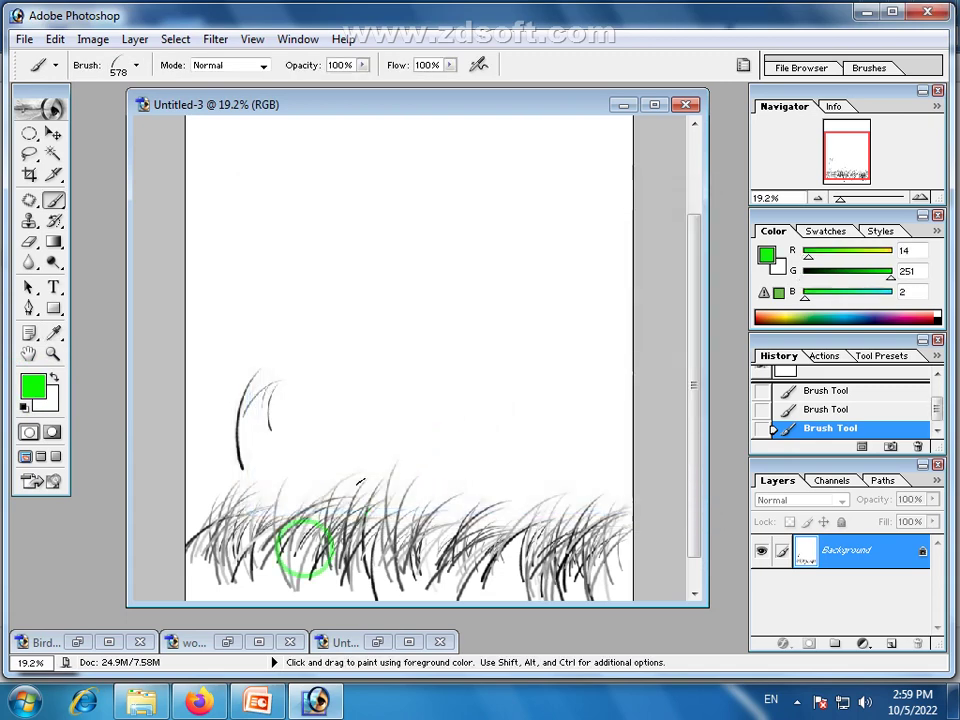
pyautogui.moveTo(214, 543)
pyautogui.mouseDown()
pyautogui.moveTo(354, 546)
pyautogui.moveTo(620, 520)
pyautogui.mouseUp()
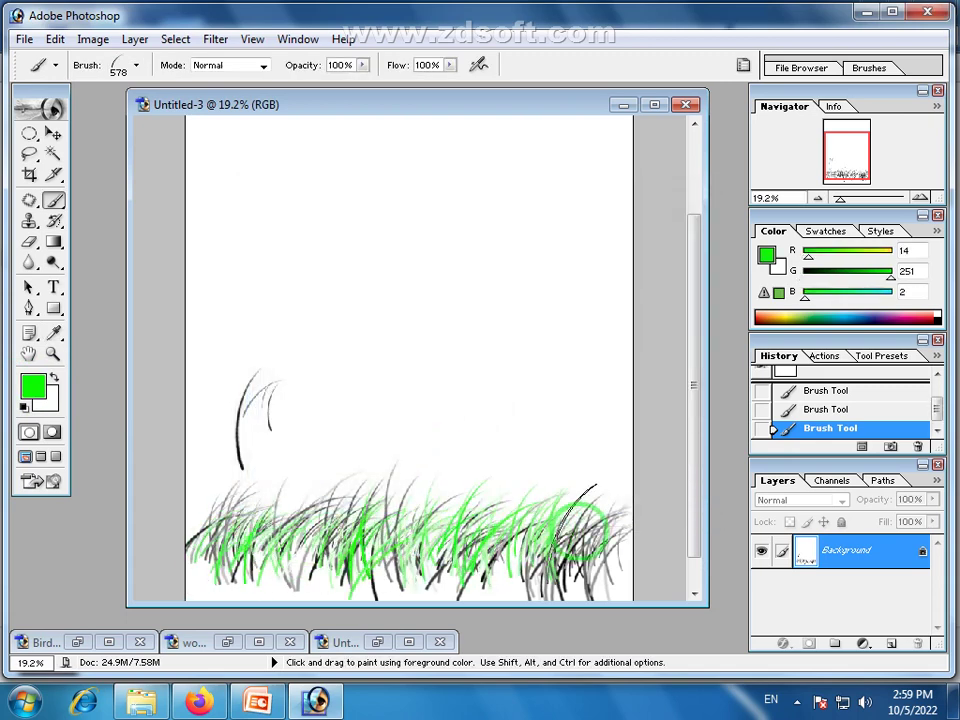
pyautogui.moveTo(268, 488)
pyautogui.mouseDown()
pyautogui.moveTo(354, 503)
pyautogui.moveTo(628, 478)
pyautogui.mouseUp()
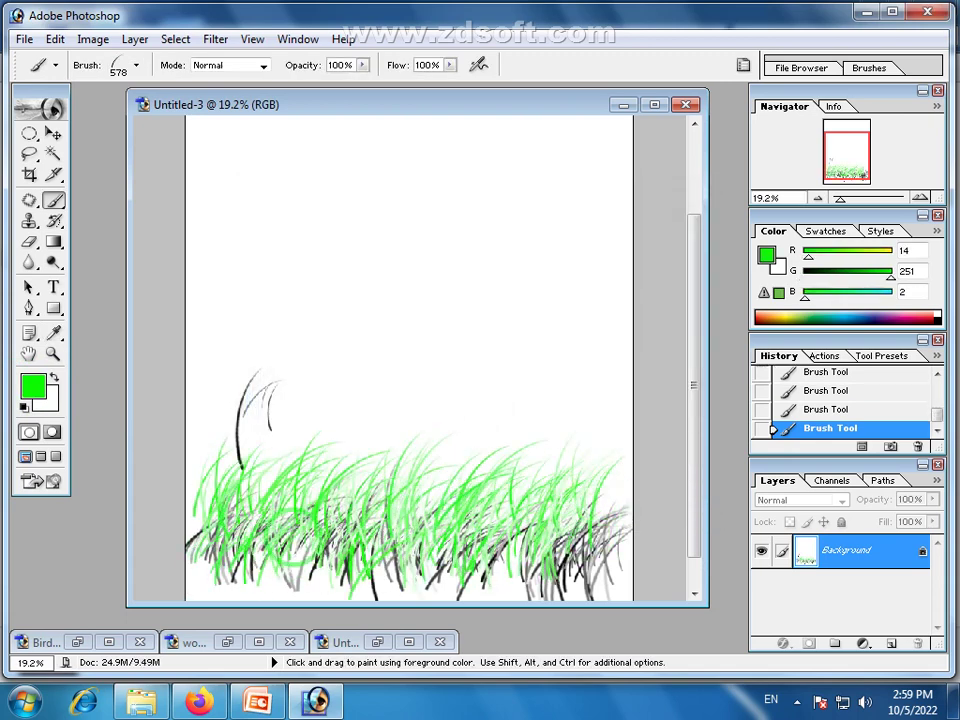
pyautogui.moveTo(215, 570)
pyautogui.mouseDown()
pyautogui.moveTo(393, 555)
pyautogui.moveTo(606, 561)
pyautogui.moveTo(270, 560)
pyautogui.moveTo(340, 585)
pyautogui.moveTo(564, 562)
pyautogui.mouseUp()
pyautogui.moveTo(256, 519); pyautogui.dragTo(517, 522)
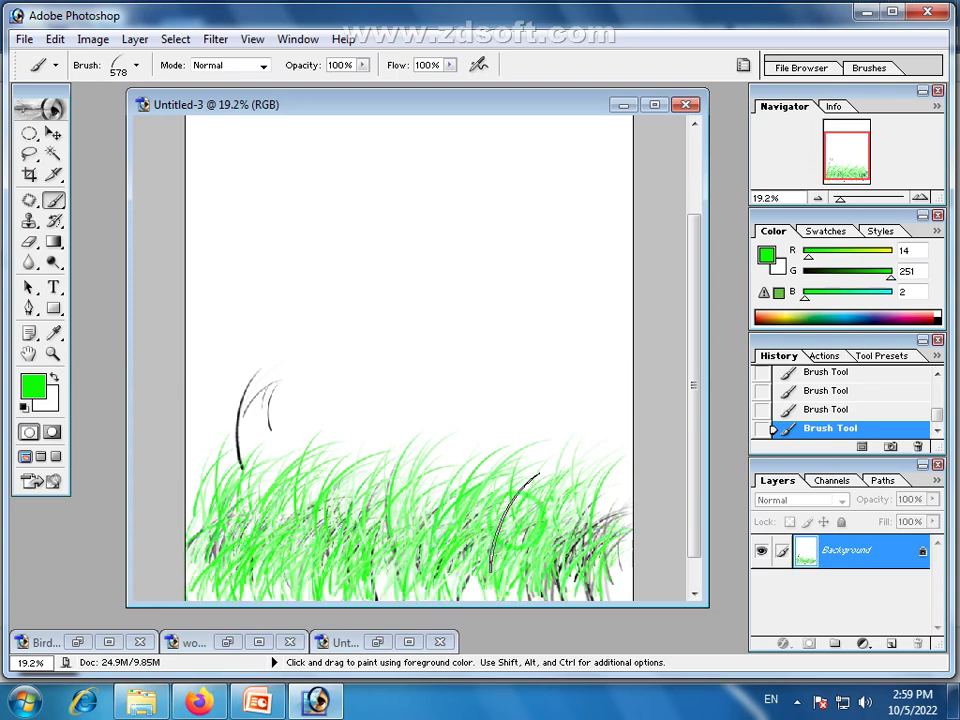
# Set the foreground colour to orange FB4E02 and paint orange blades through the green grass.
pyautogui.click(44, 397)
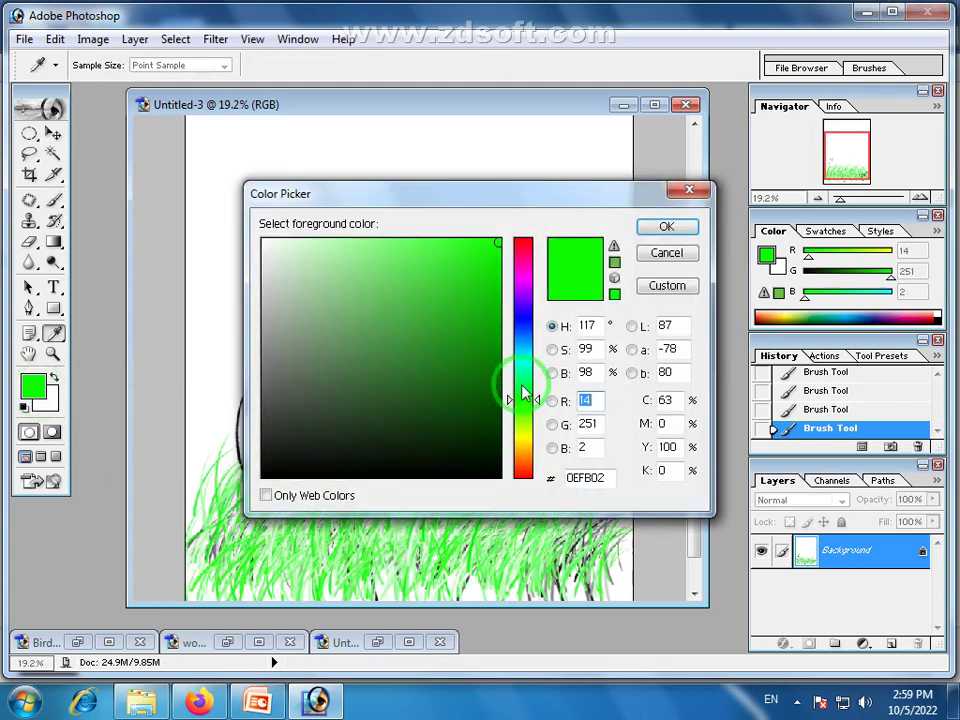
pyautogui.click(524, 442)
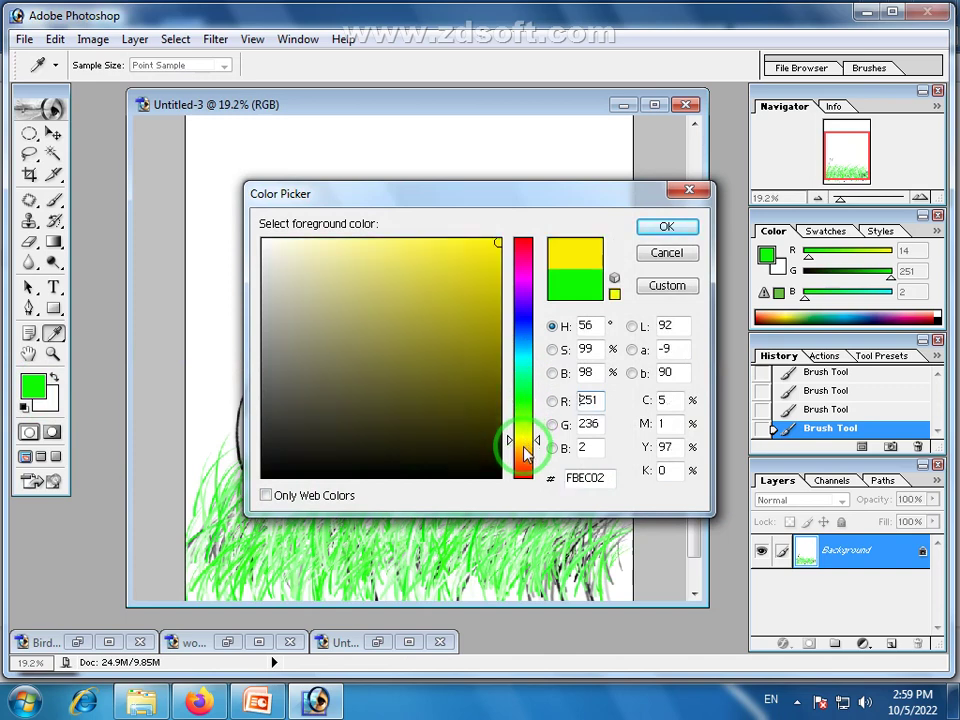
pyautogui.click(516, 277)
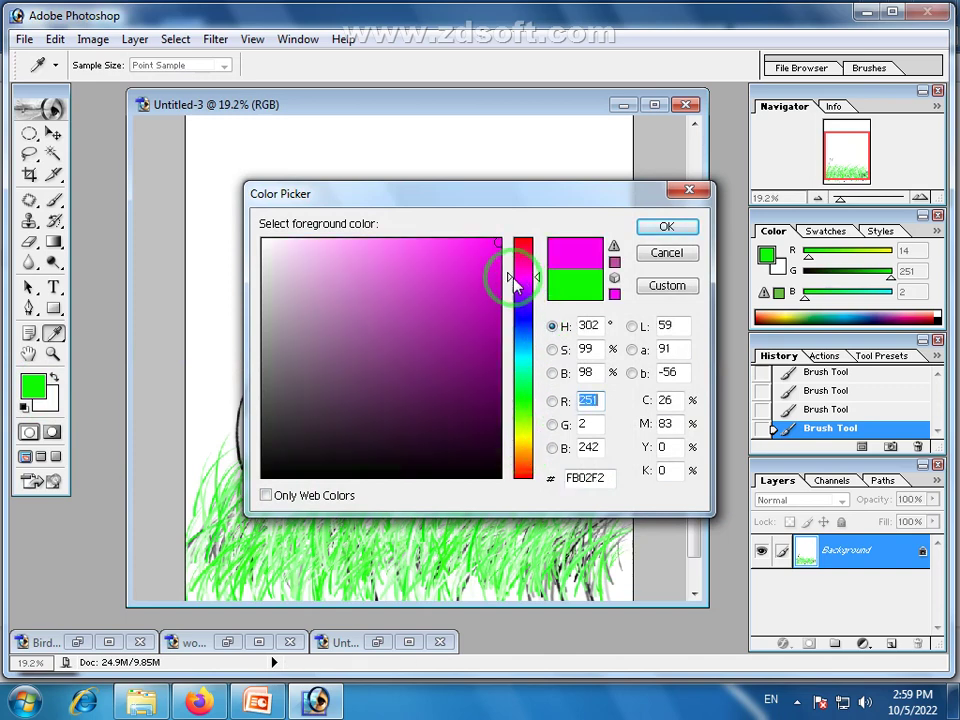
pyautogui.click(520, 457)
pyautogui.click(520, 466)
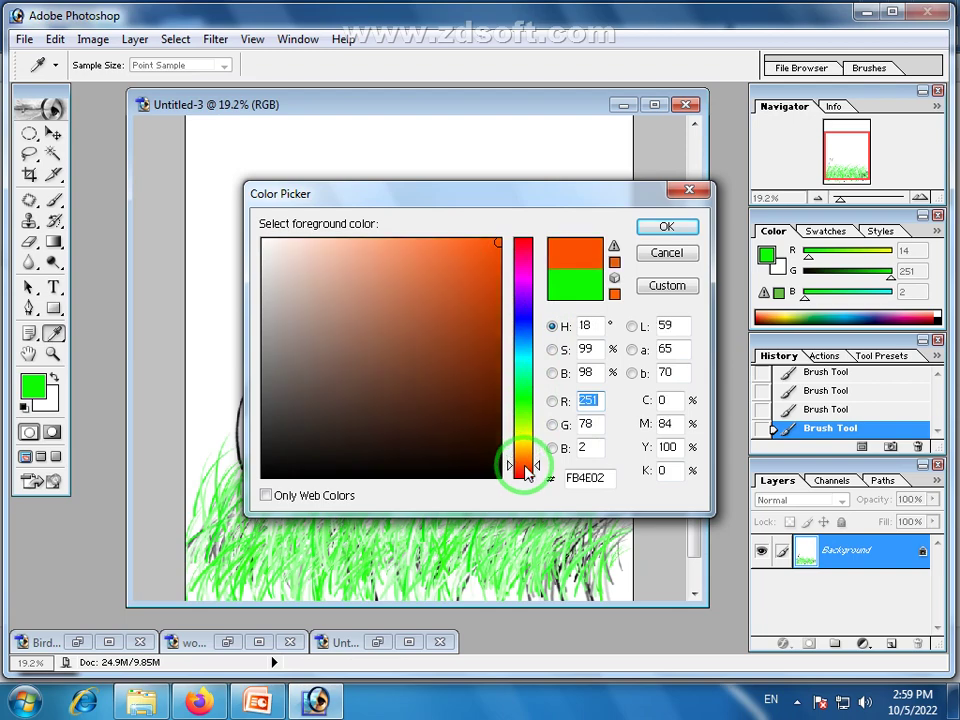
pyautogui.click(666, 226)
pyautogui.moveTo(217, 527); pyautogui.dragTo(562, 525)
pyautogui.moveTo(234, 582); pyautogui.dragTo(451, 598)
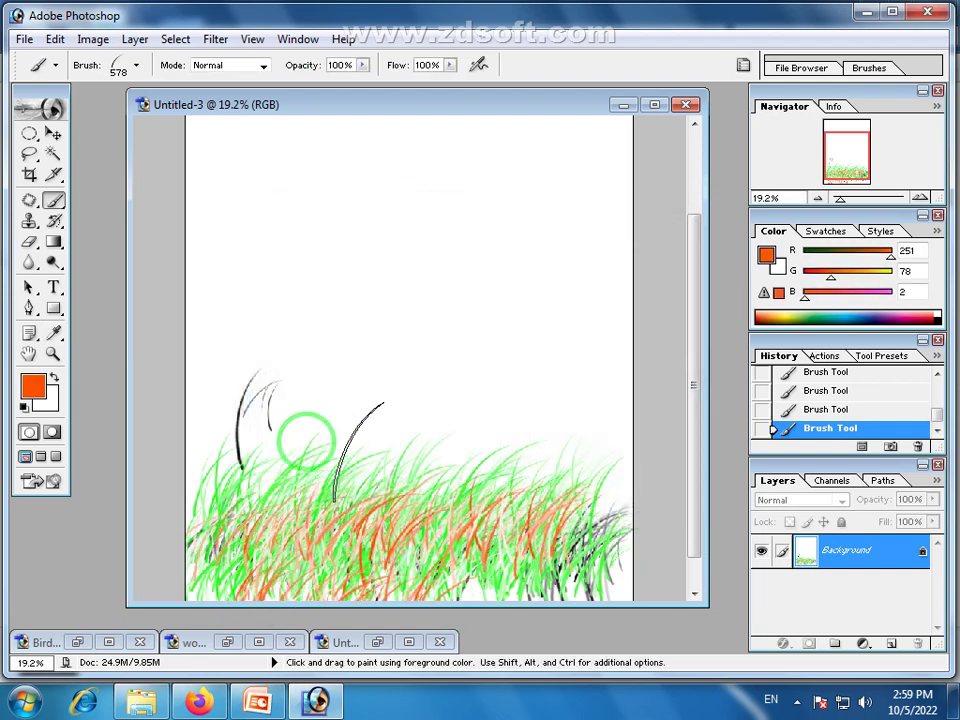
# Paint a short row of orange tufts above the grass using the 134 px grass-clump brush enlarged to 184 px.
pyautogui.moveTo(697, 380); pyautogui.dragTo(700, 410)
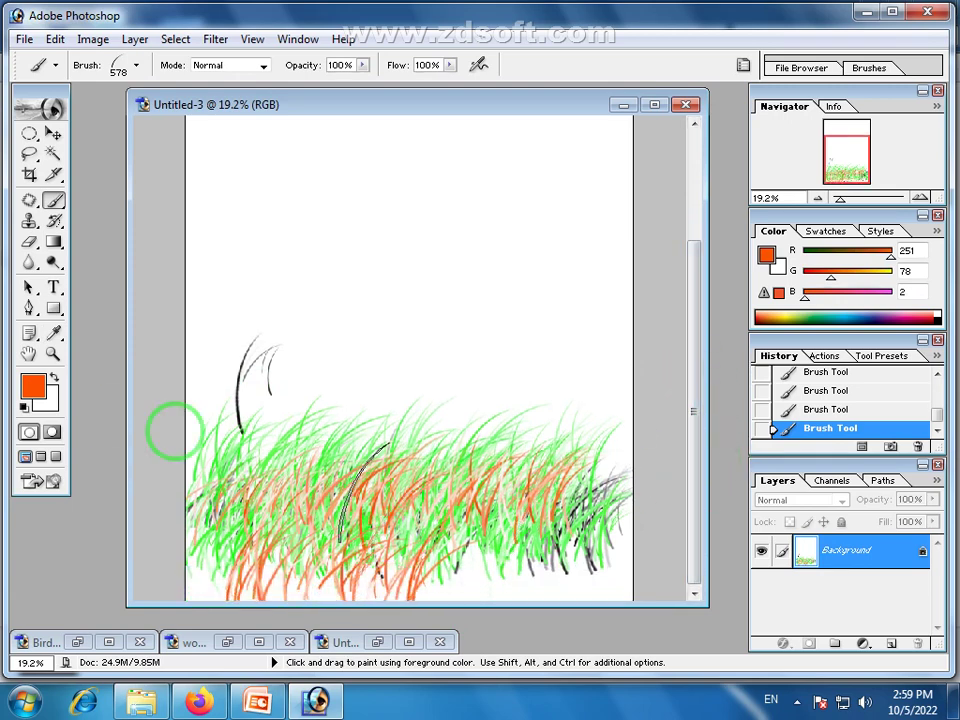
pyautogui.click(137, 66)
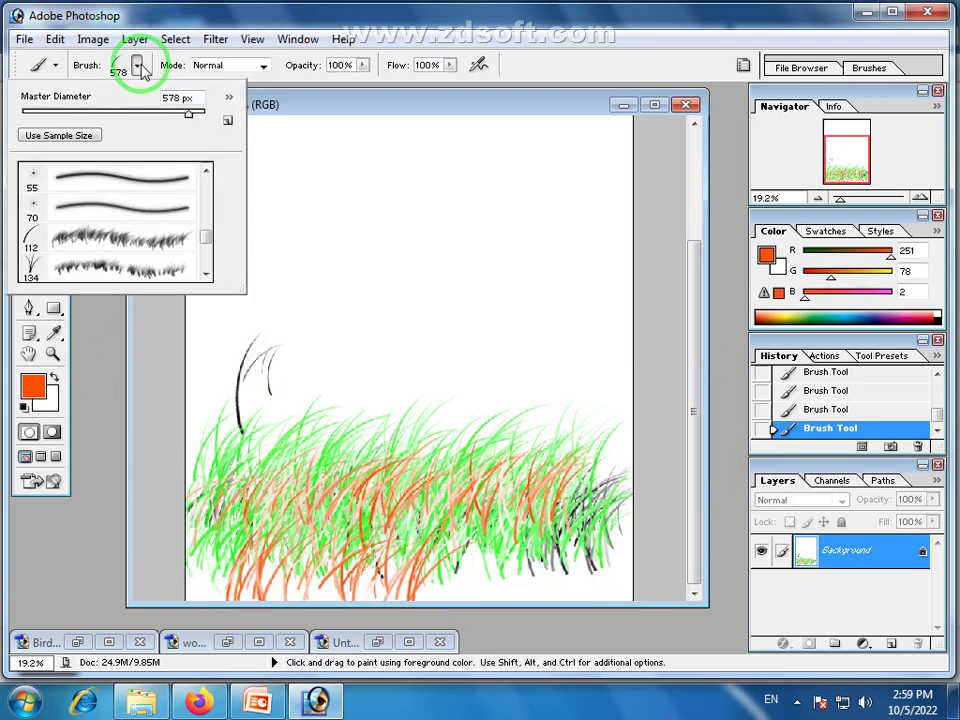
pyautogui.click(97, 272)
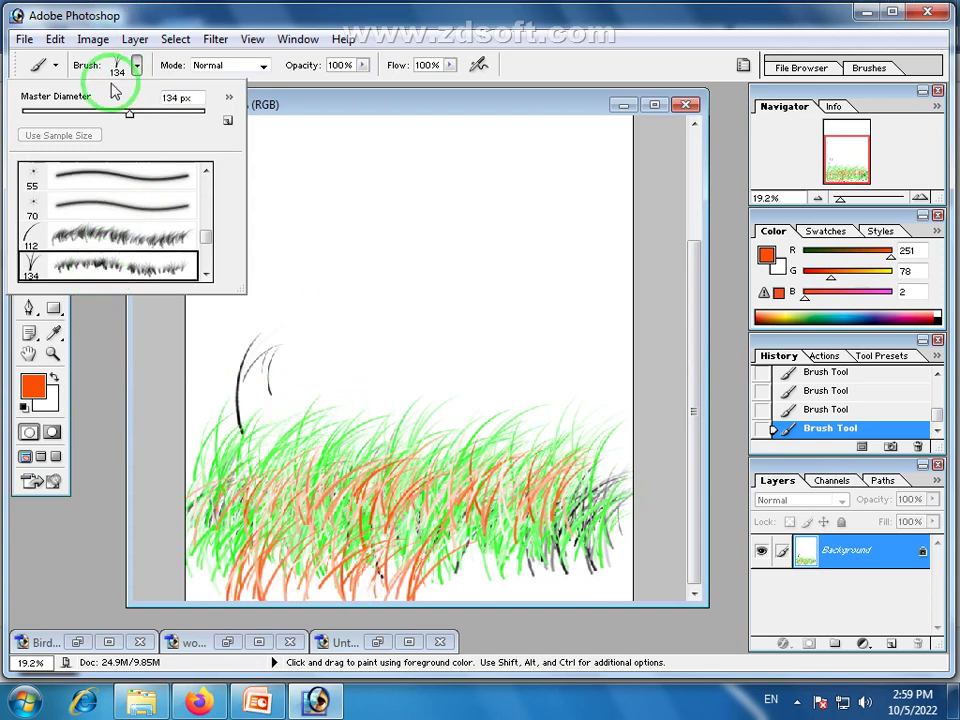
pyautogui.moveTo(127, 118); pyautogui.dragTo(146, 118)
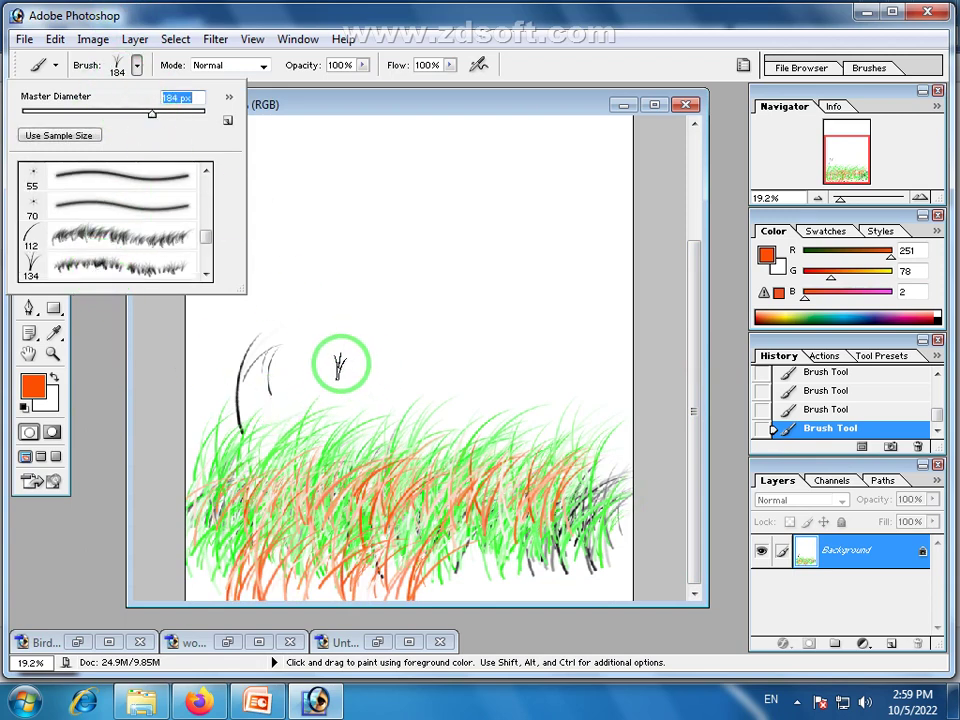
pyautogui.moveTo(340, 362)
pyautogui.mouseDown()
pyautogui.moveTo(446, 364)
pyautogui.moveTo(351, 379)
pyautogui.moveTo(496, 378)
pyautogui.mouseUp()
# Set the foreground colour to green (R 2, G 251, B 43) and paint green tufts over and around the orange ones.
pyautogui.click(32, 392)
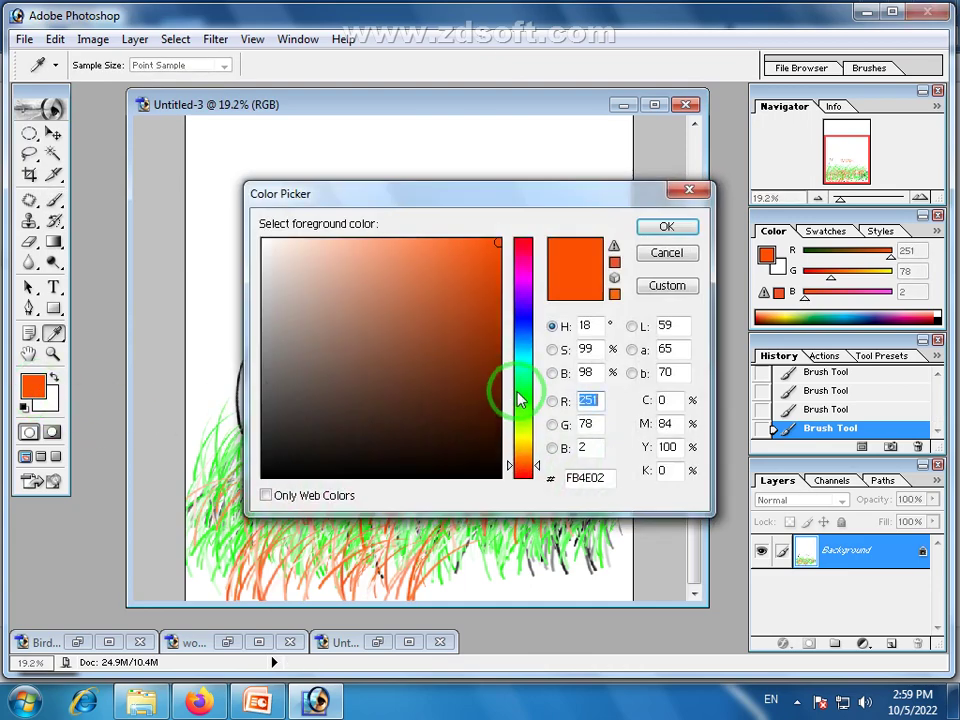
pyautogui.click(520, 391)
pyautogui.click(666, 227)
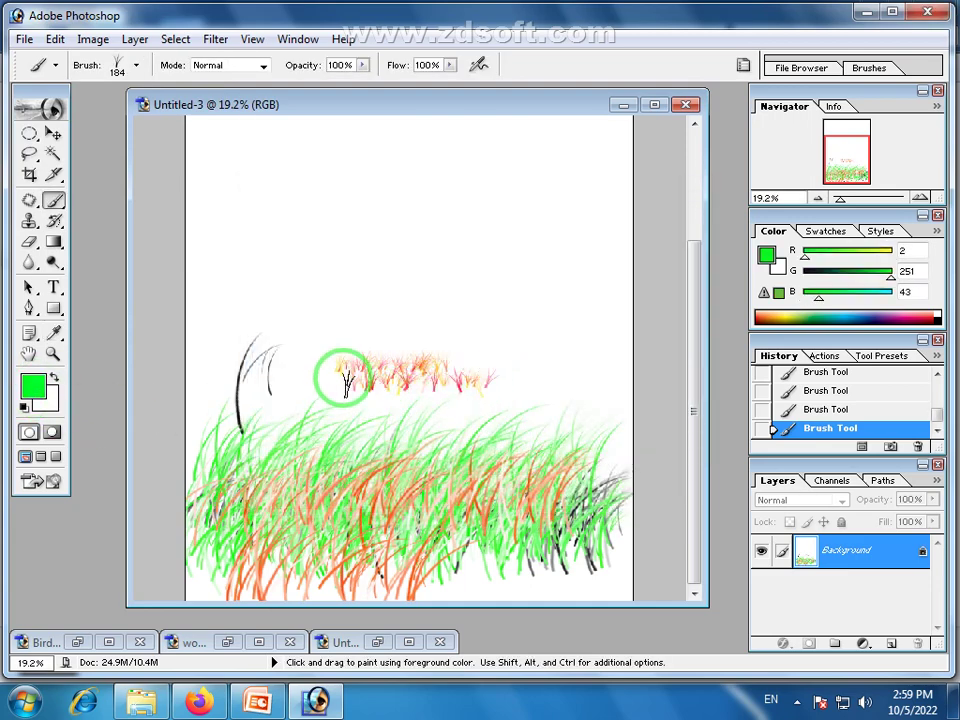
pyautogui.moveTo(512, 372)
pyautogui.mouseDown()
pyautogui.moveTo(353, 380)
pyautogui.moveTo(421, 387)
pyautogui.moveTo(507, 387)
pyautogui.moveTo(342, 358)
pyautogui.moveTo(483, 358)
pyautogui.moveTo(300, 390)
pyautogui.moveTo(495, 386)
pyautogui.moveTo(343, 402)
pyautogui.moveTo(497, 384)
pyautogui.mouseUp()
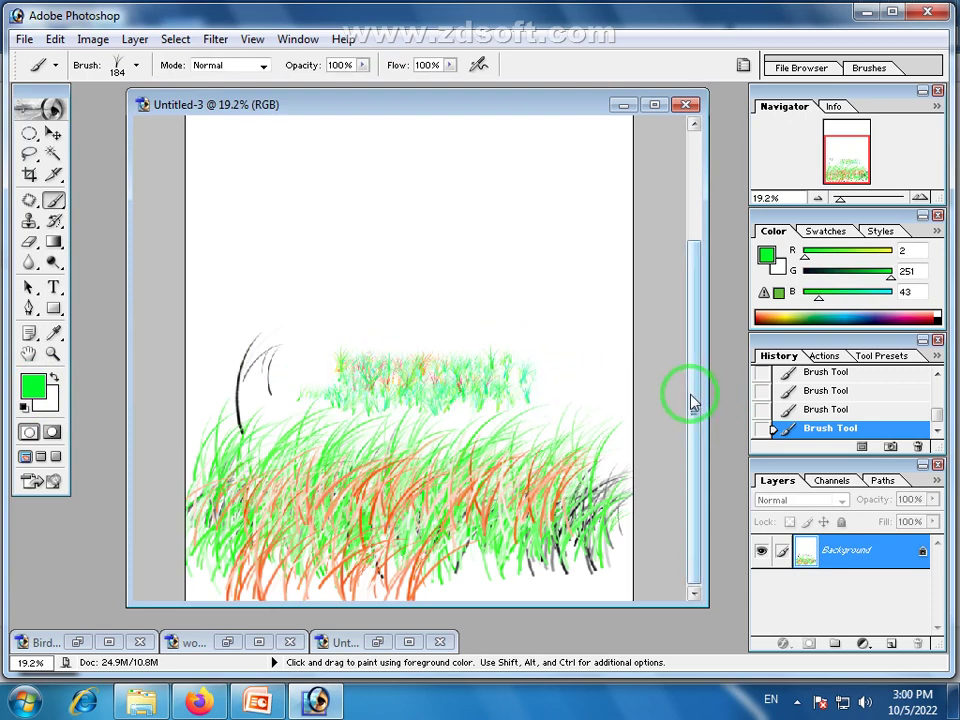
# Choose the 29 px star brush preset for the empty upper part of the page.
pyautogui.moveTo(692, 399); pyautogui.dragTo(692, 281)
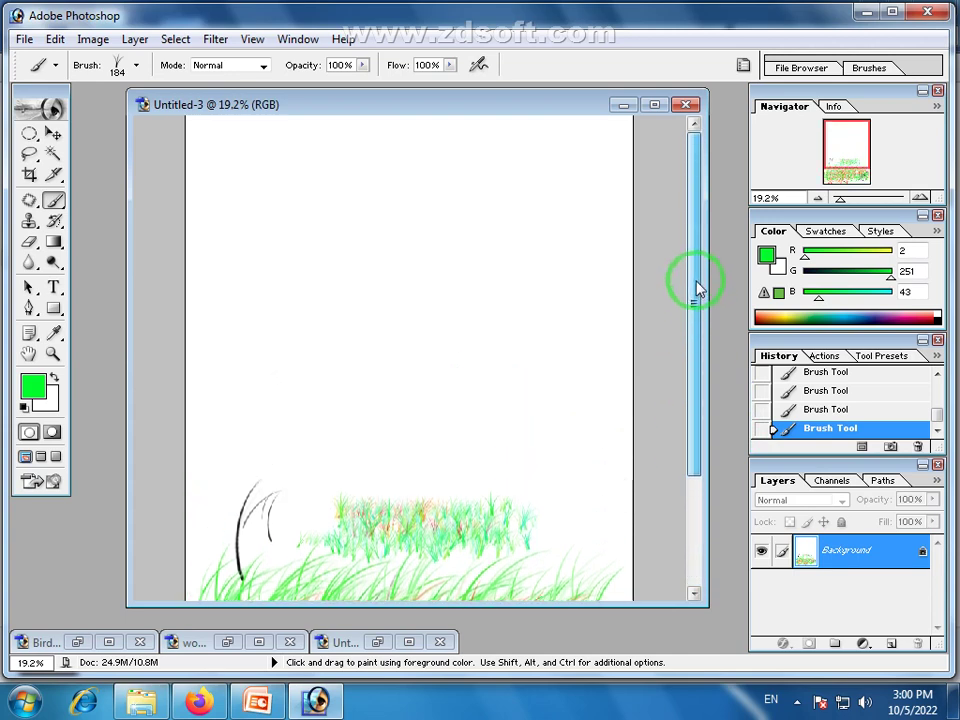
pyautogui.click(137, 66)
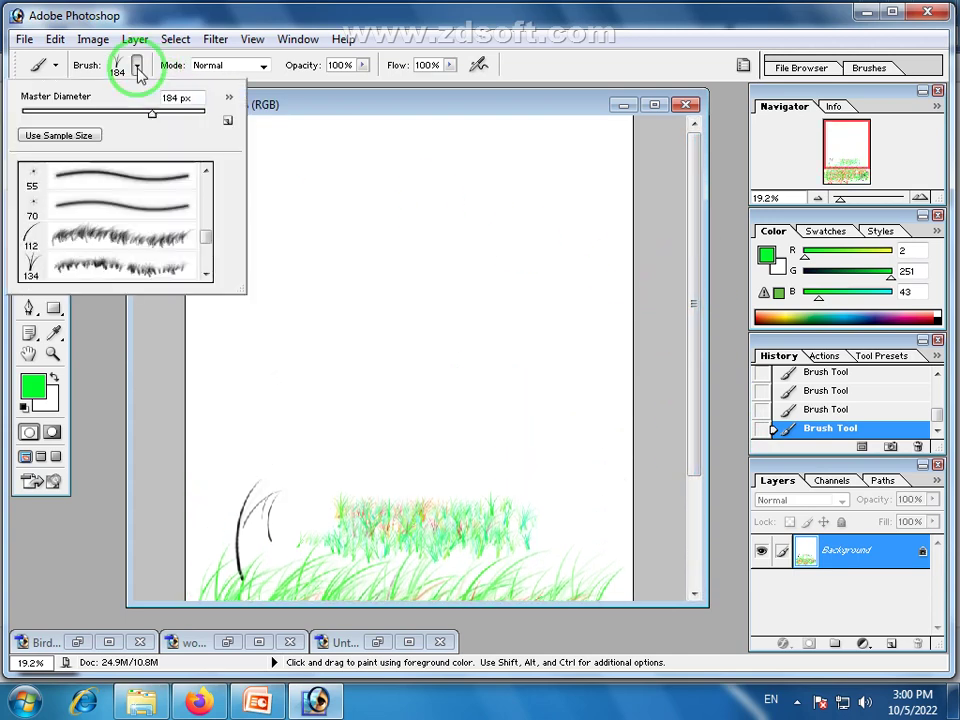
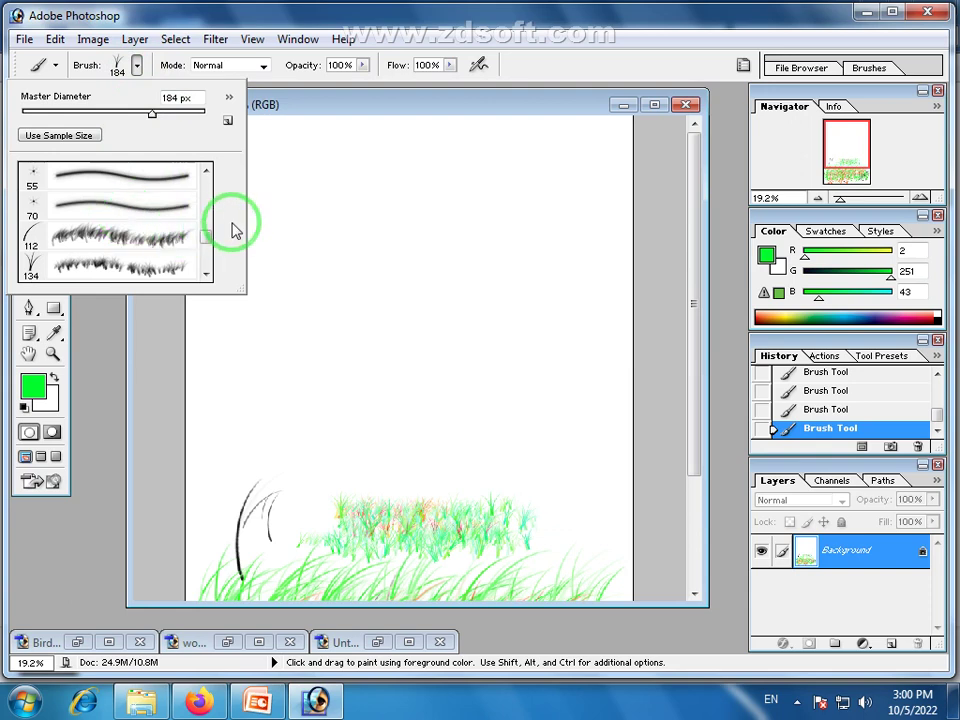
pyautogui.moveTo(207, 239); pyautogui.dragTo(208, 245)
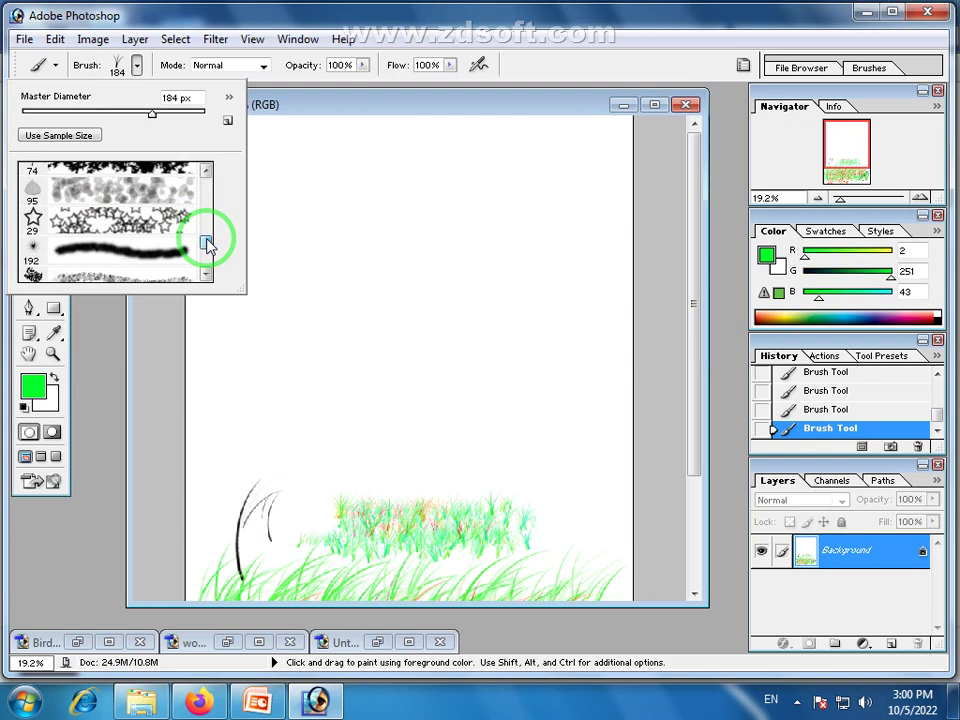
pyautogui.click(83, 218)
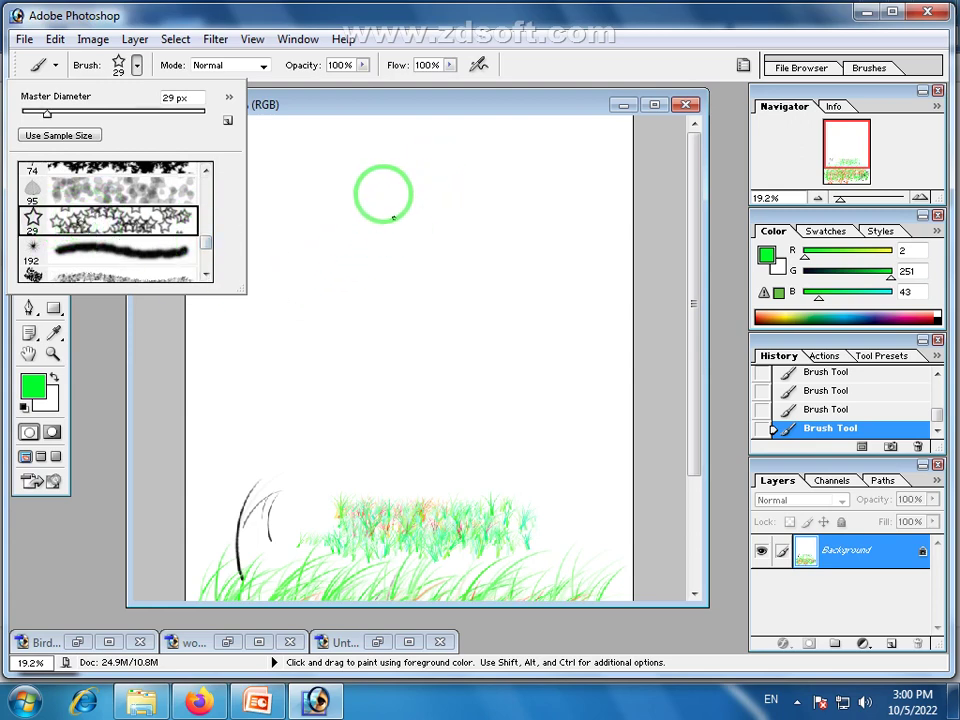
# Enlarge the star brush to 141 px and paint four single green stars plus a dense field of stars across the page's upper half.
pyautogui.moveTo(47, 113); pyautogui.dragTo(132, 113)
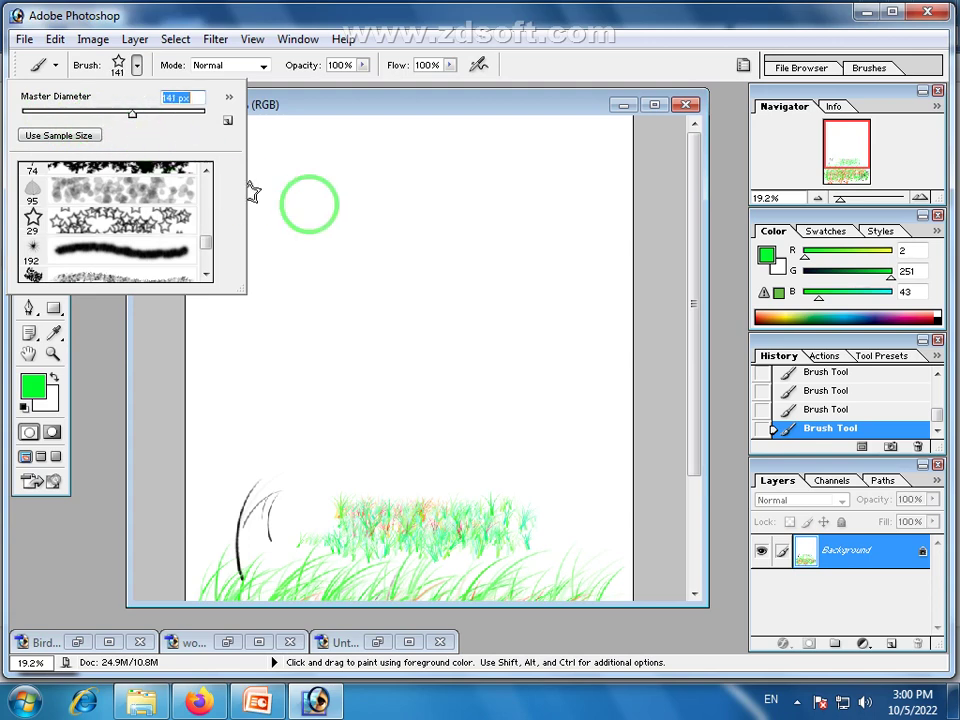
pyautogui.click(334, 207)
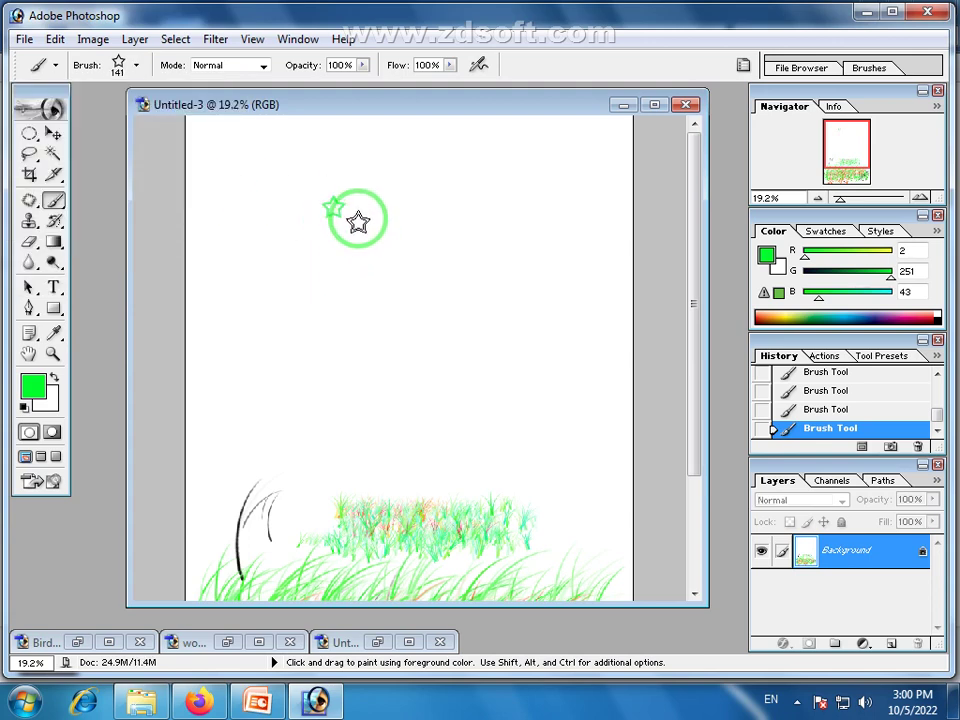
pyautogui.click(360, 230)
pyautogui.click(336, 233)
pyautogui.click(362, 238)
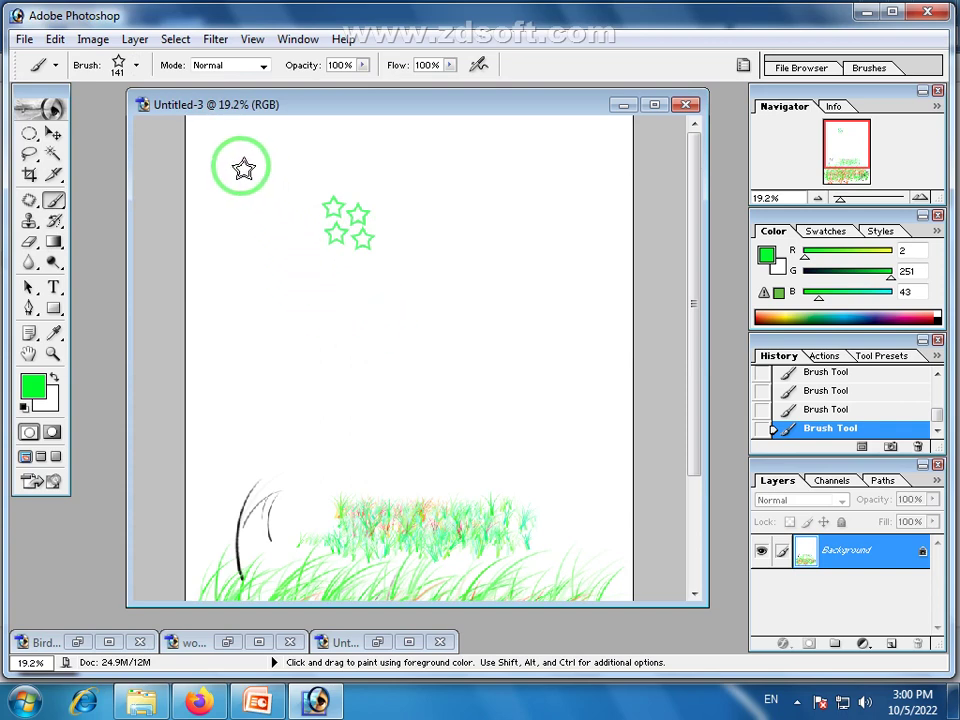
pyautogui.moveTo(240, 148)
pyautogui.mouseDown()
pyautogui.moveTo(468, 166)
pyautogui.moveTo(463, 223)
pyautogui.moveTo(541, 214)
pyautogui.moveTo(423, 226)
pyautogui.moveTo(582, 203)
pyautogui.moveTo(501, 295)
pyautogui.mouseUp()
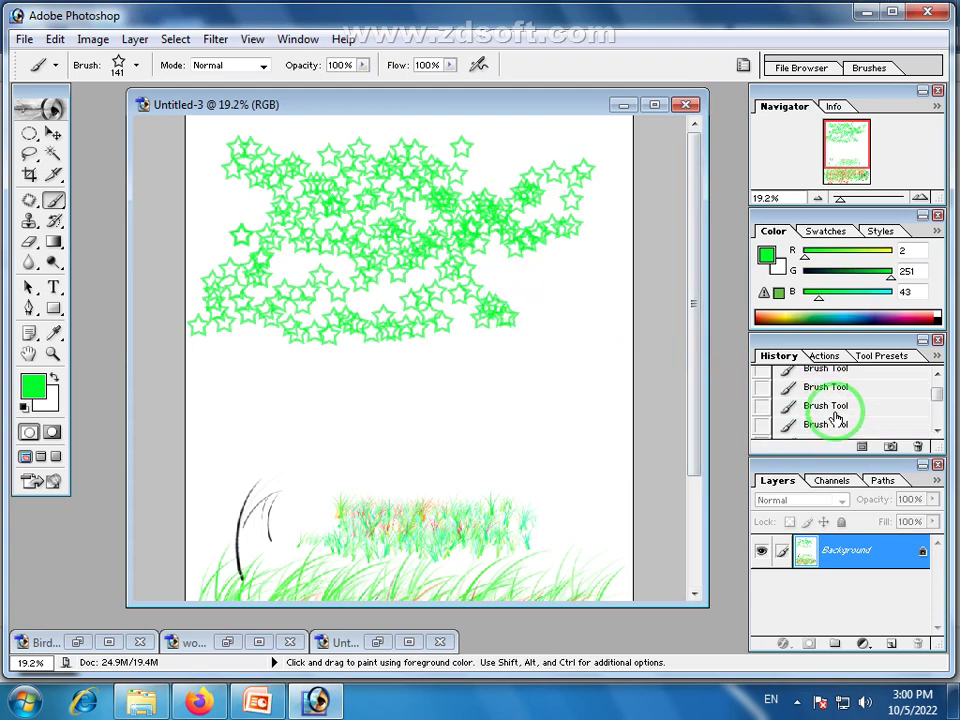
# Revert the document to its initial New history state to clear all the painting.
pyautogui.scroll(5, 795, 405)
pyautogui.click(788, 383)
# Try the 95 px leaf brush enlarged to 455 px on the upper page, and undo the leaf strokes.
pyautogui.click(137, 65)
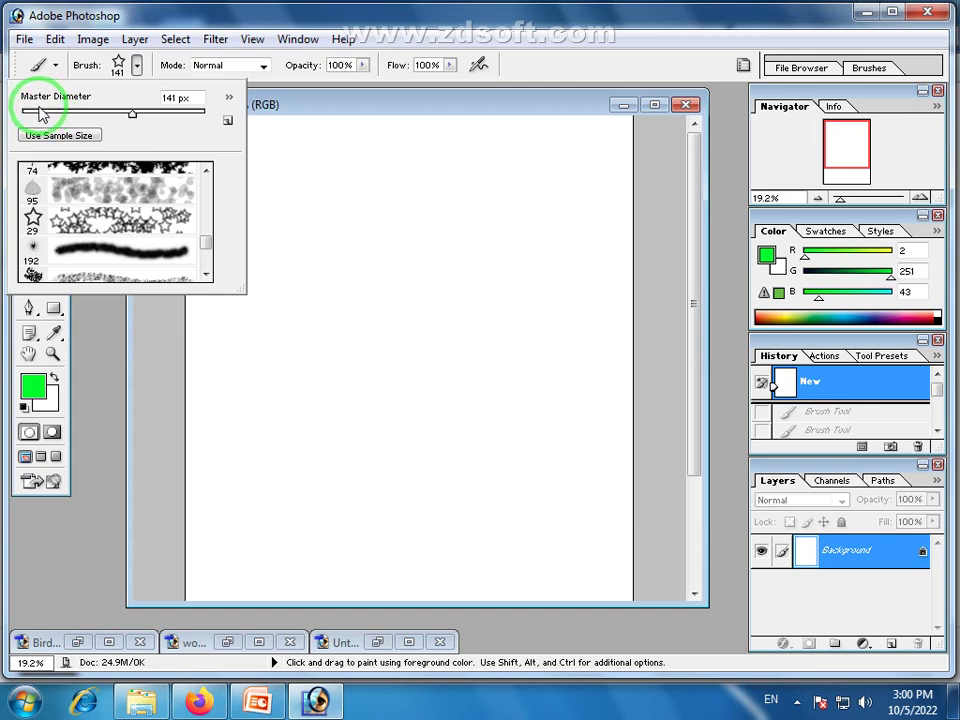
pyautogui.click(176, 97)
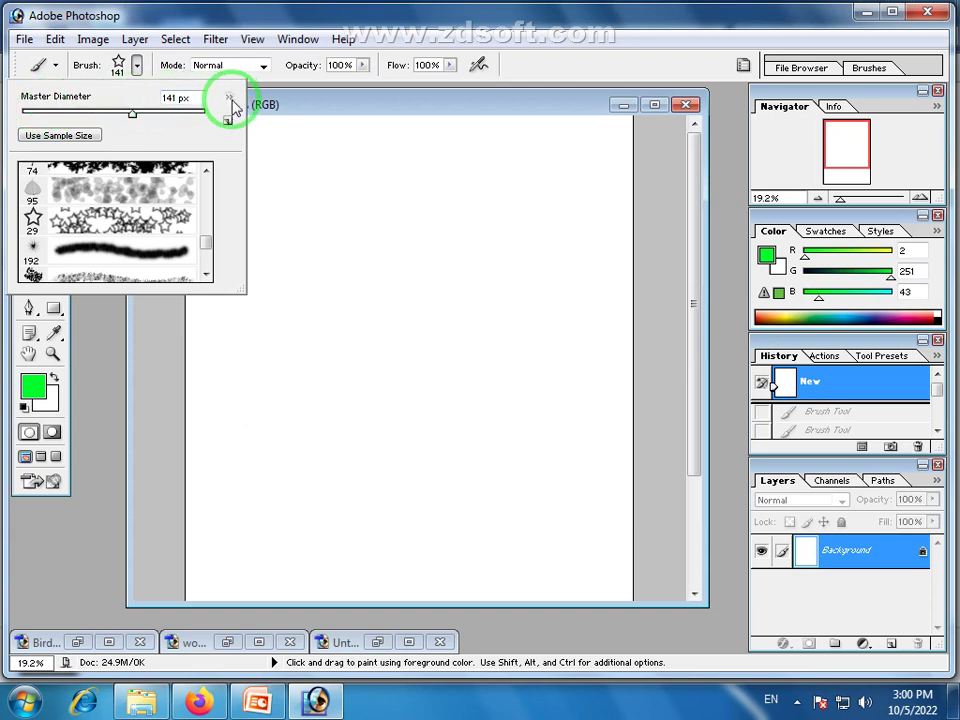
pyautogui.moveTo(207, 243)
pyautogui.mouseDown()
pyautogui.moveTo(208, 264)
pyautogui.moveTo(206, 245)
pyautogui.mouseUp()
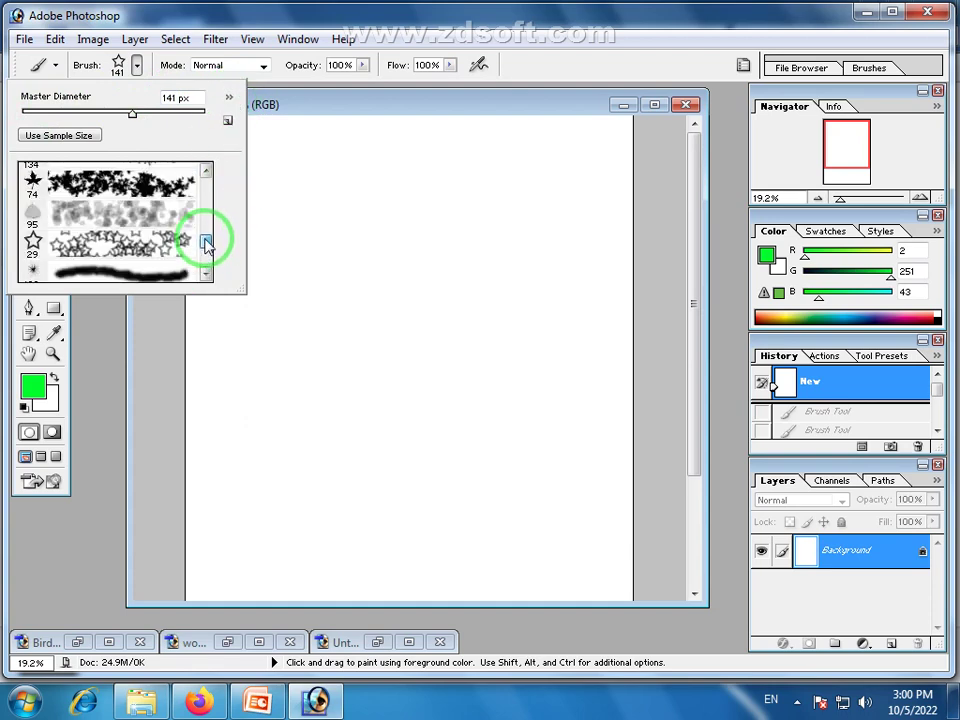
pyautogui.click(175, 225)
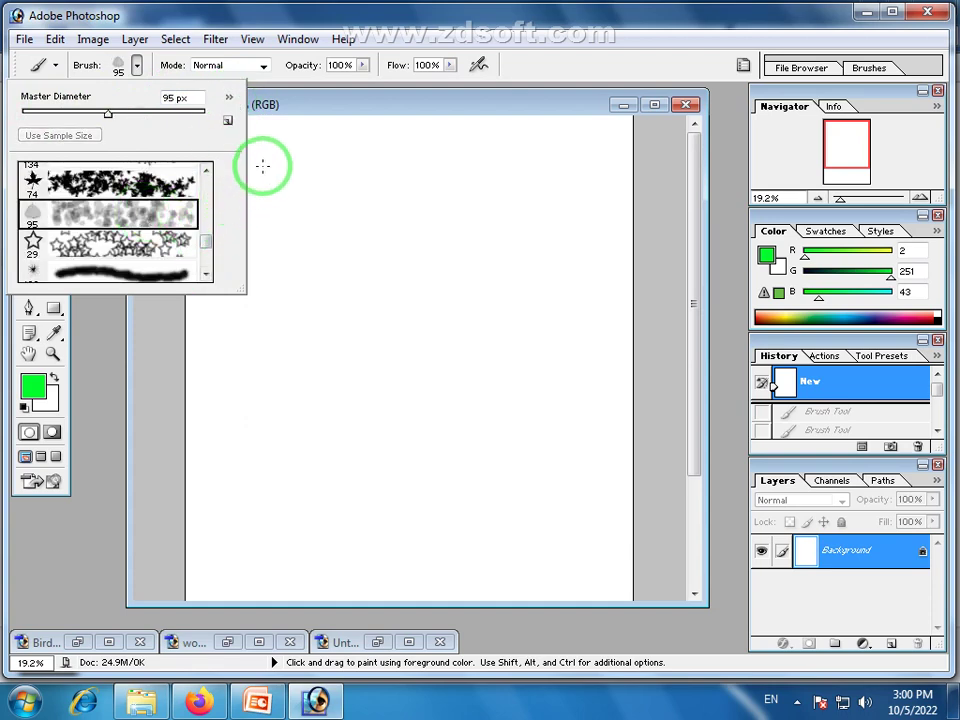
pyautogui.moveTo(117, 121); pyautogui.dragTo(193, 129)
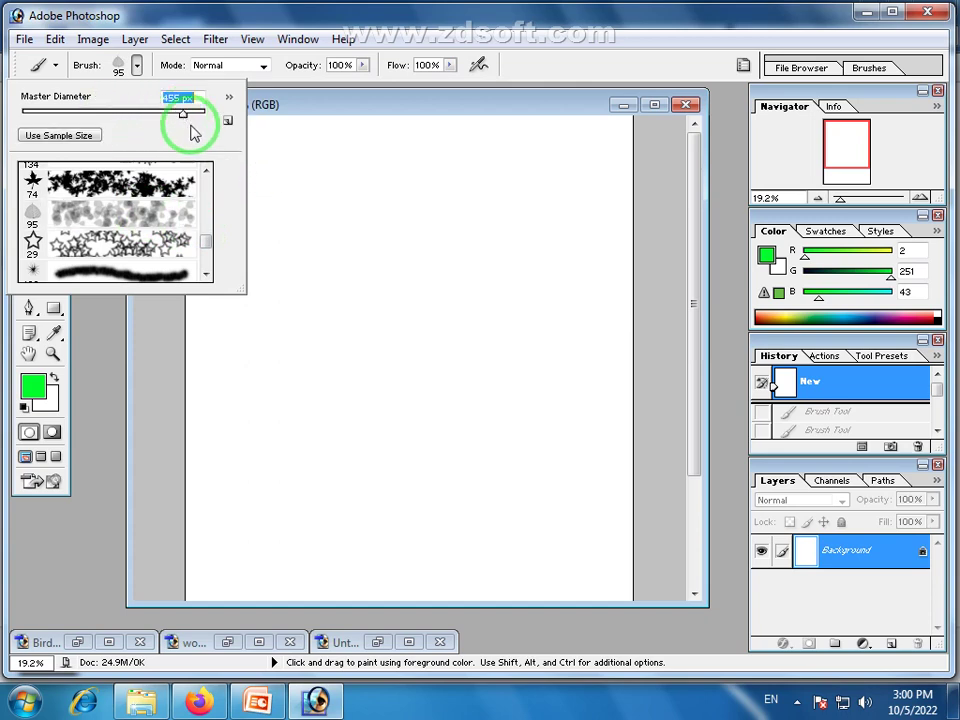
pyautogui.click(300, 189)
pyautogui.moveTo(300, 189)
pyautogui.mouseDown()
pyautogui.moveTo(416, 190)
pyautogui.moveTo(378, 338)
pyautogui.mouseUp()
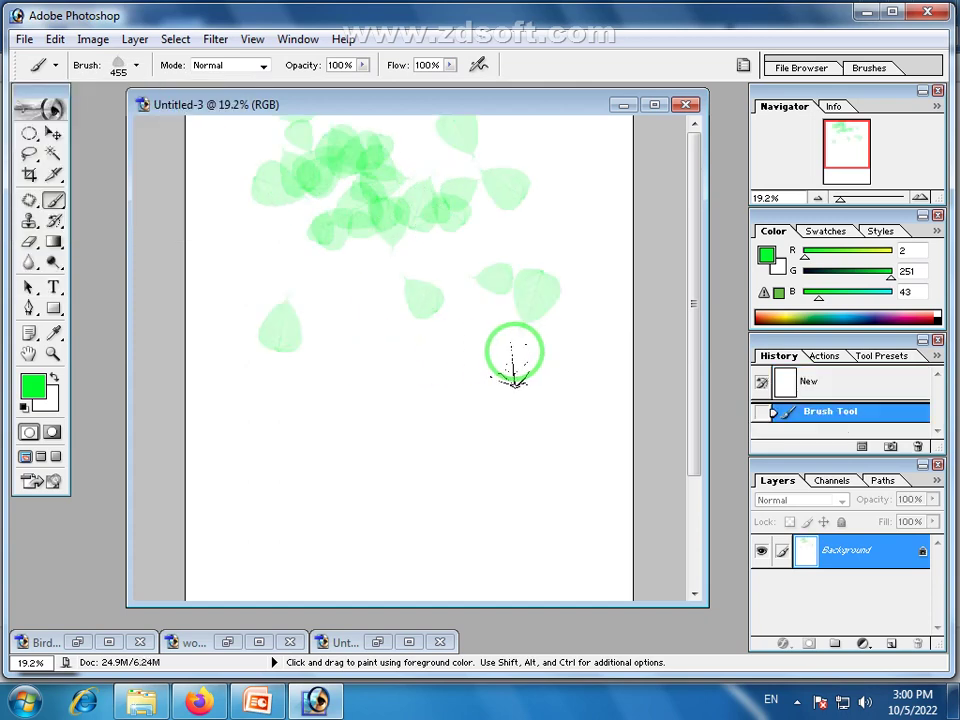
pyautogui.hotkey('ctrl', 'alt', 'z')
pyautogui.hotkey('ctrl', 'alt', 'z')
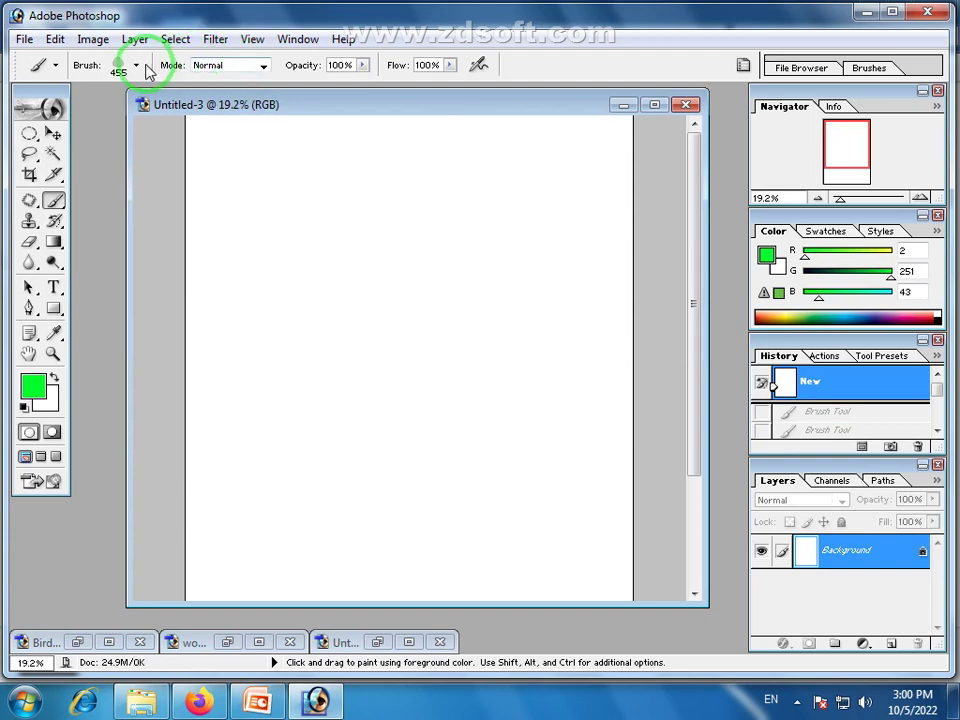
# Load the Special Effect Brushes file from the Adobe Photoshop Only folder into the brush presets.
pyautogui.click(137, 65)
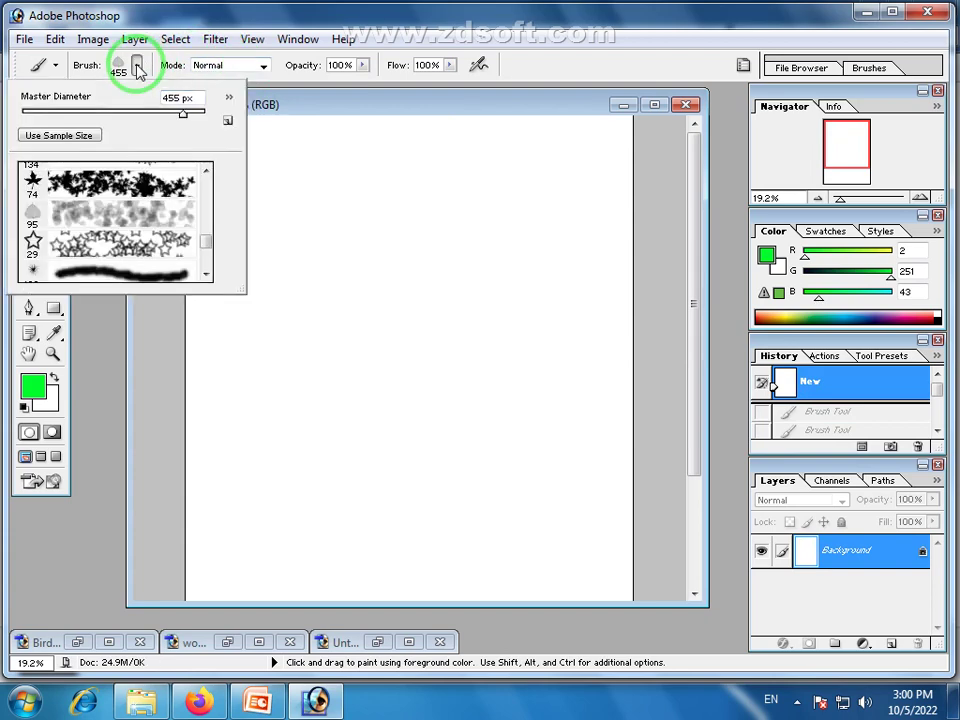
pyautogui.click(229, 99)
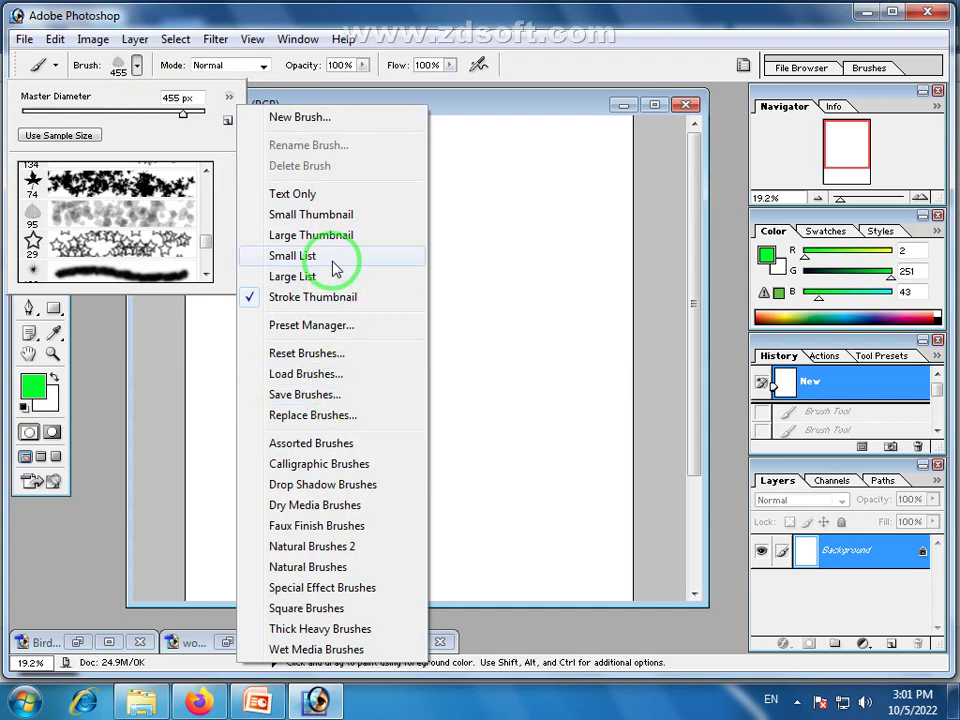
pyautogui.click(322, 376)
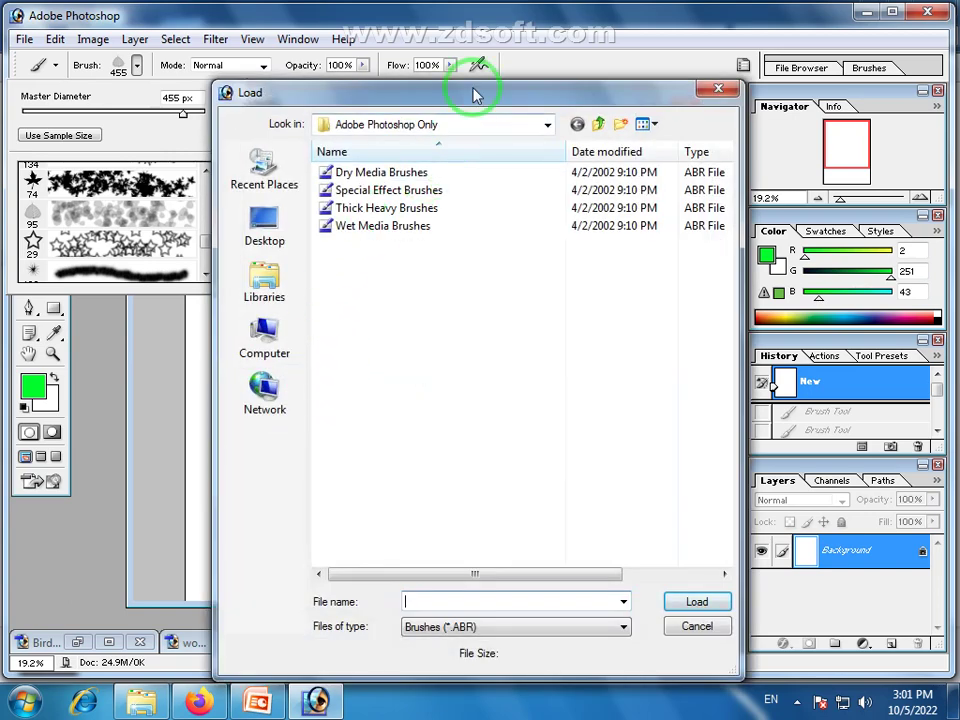
pyautogui.moveTo(474, 93); pyautogui.dragTo(443, 141)
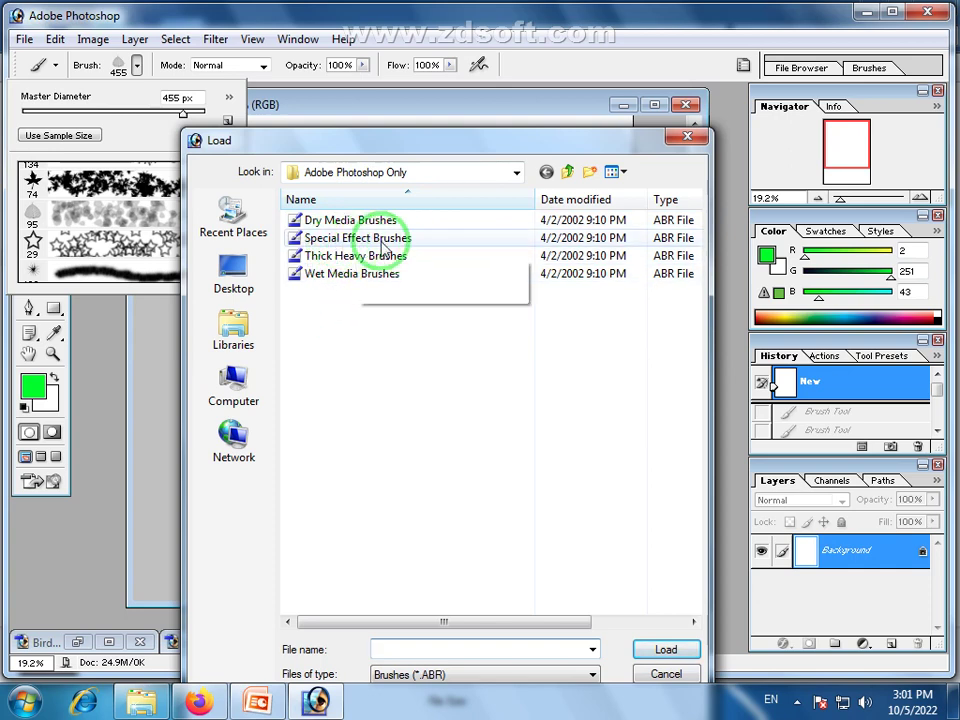
pyautogui.click(328, 244)
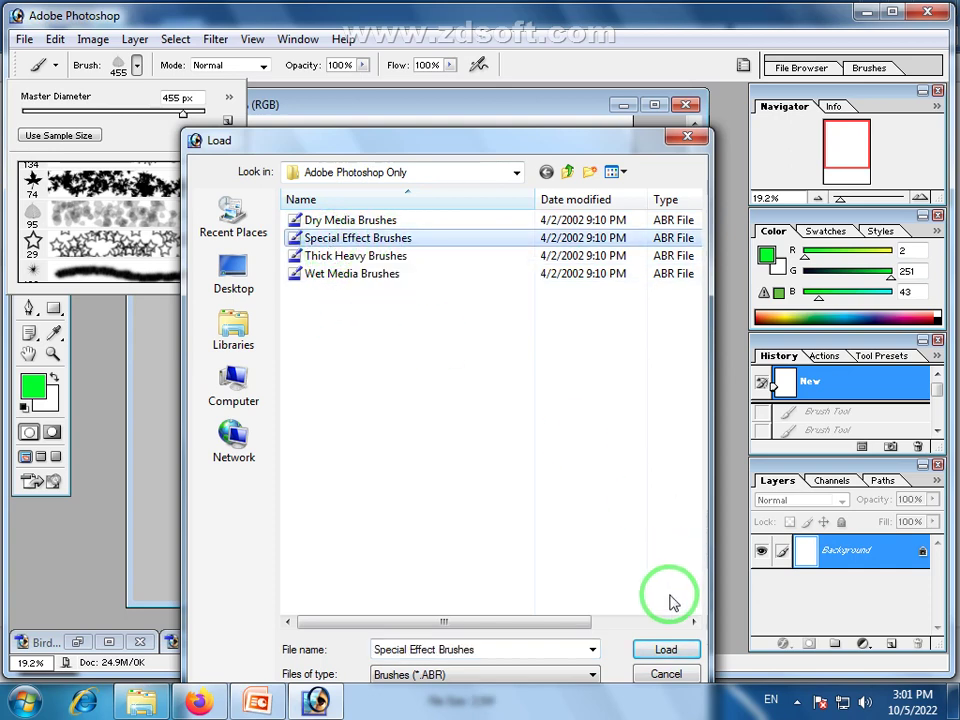
pyautogui.click(668, 651)
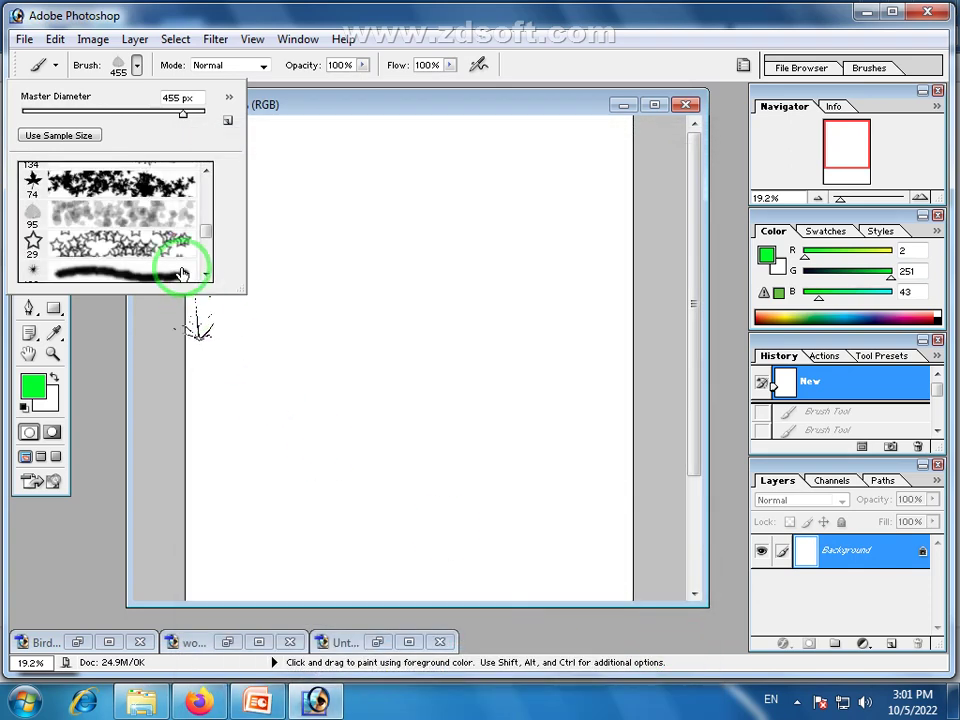
# Scatter green ducks across the middle of the page using the 45 px duck brush enlarged to 155 px.
pyautogui.moveTo(207, 232)
pyautogui.mouseDown()
pyautogui.moveTo(209, 276)
pyautogui.moveTo(208, 260)
pyautogui.mouseUp()
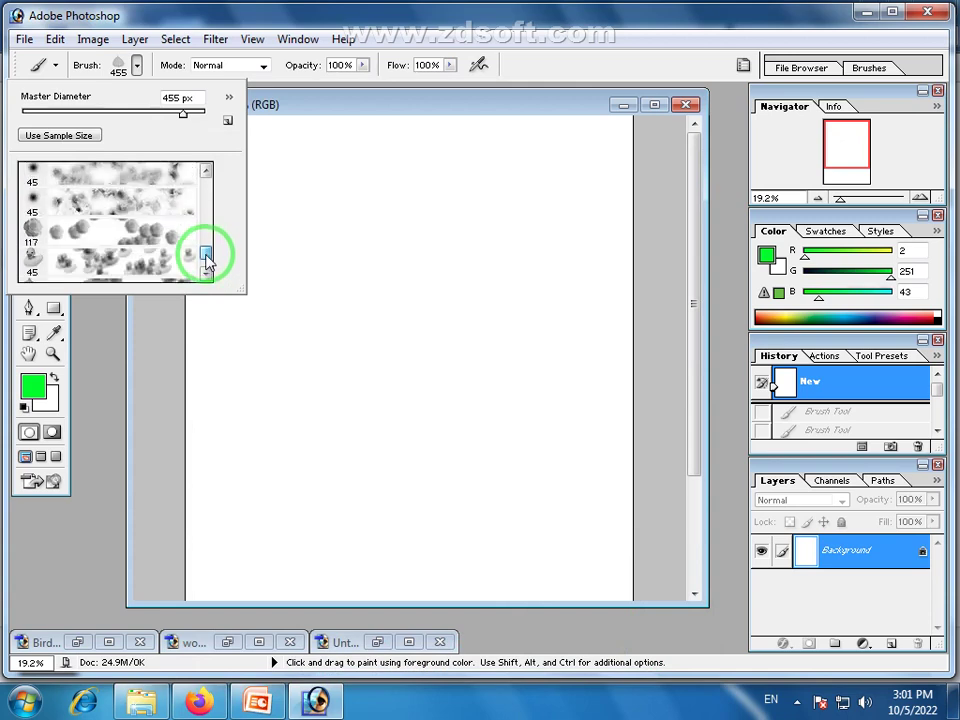
pyautogui.click(139, 264)
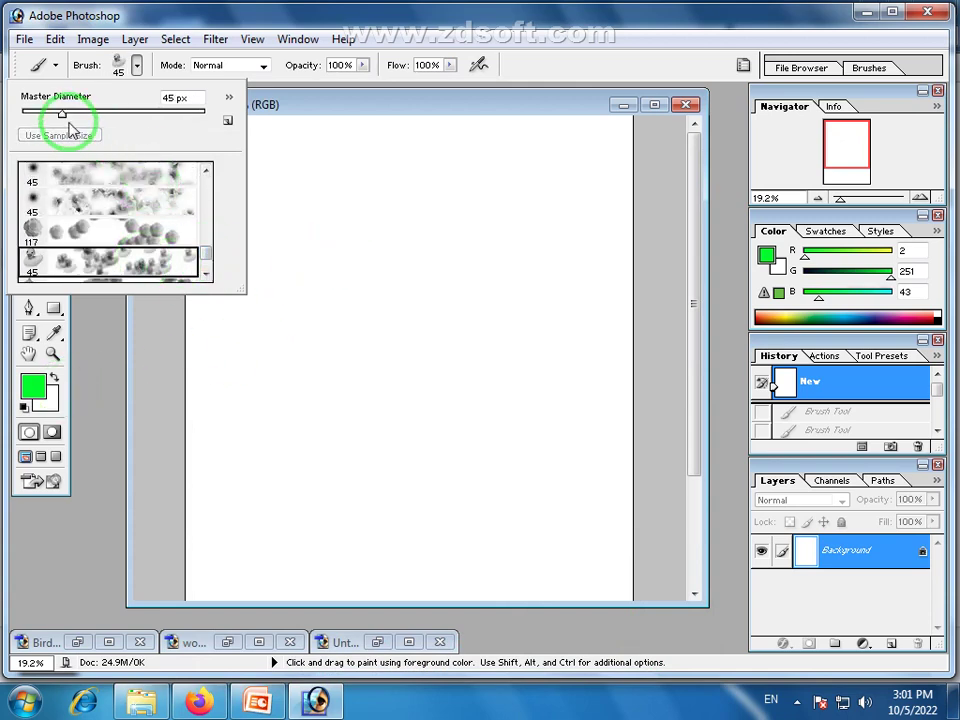
pyautogui.moveTo(62, 113); pyautogui.dragTo(137, 124)
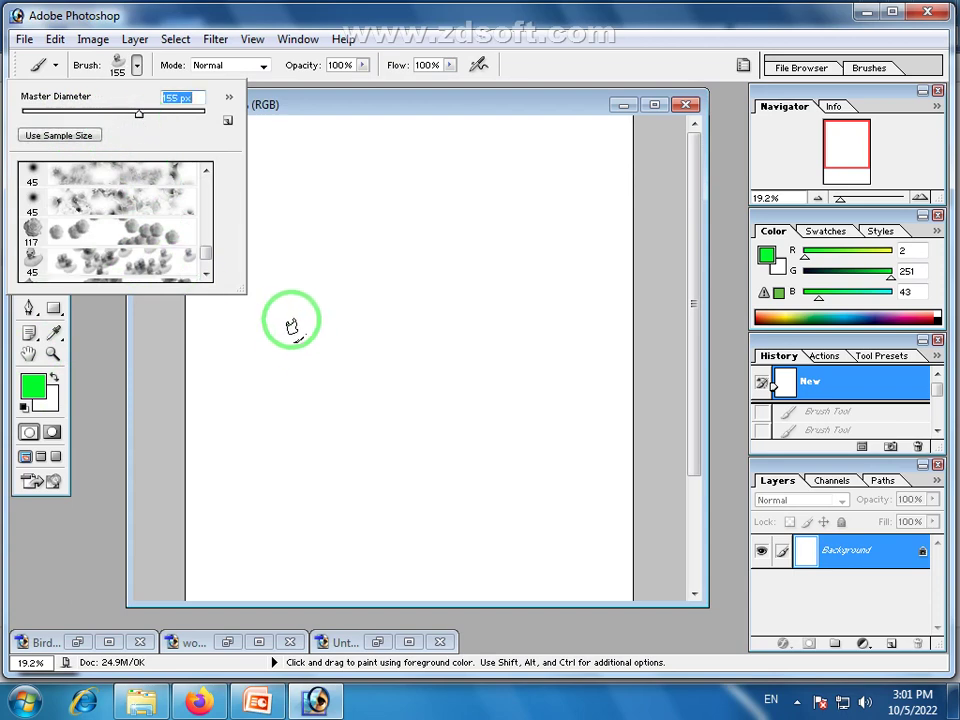
pyautogui.moveTo(291, 321)
pyautogui.mouseDown()
pyautogui.moveTo(437, 317)
pyautogui.moveTo(440, 360)
pyautogui.mouseUp()
pyautogui.moveTo(257, 446); pyautogui.dragTo(379, 450)
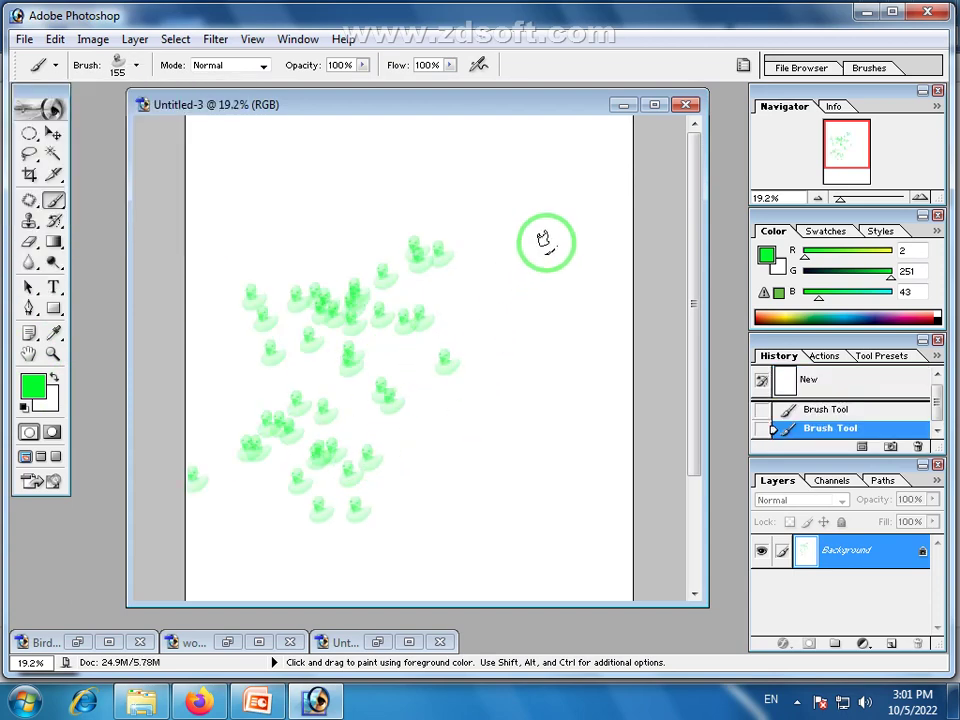
pyautogui.click(492, 272)
pyautogui.click(515, 440)
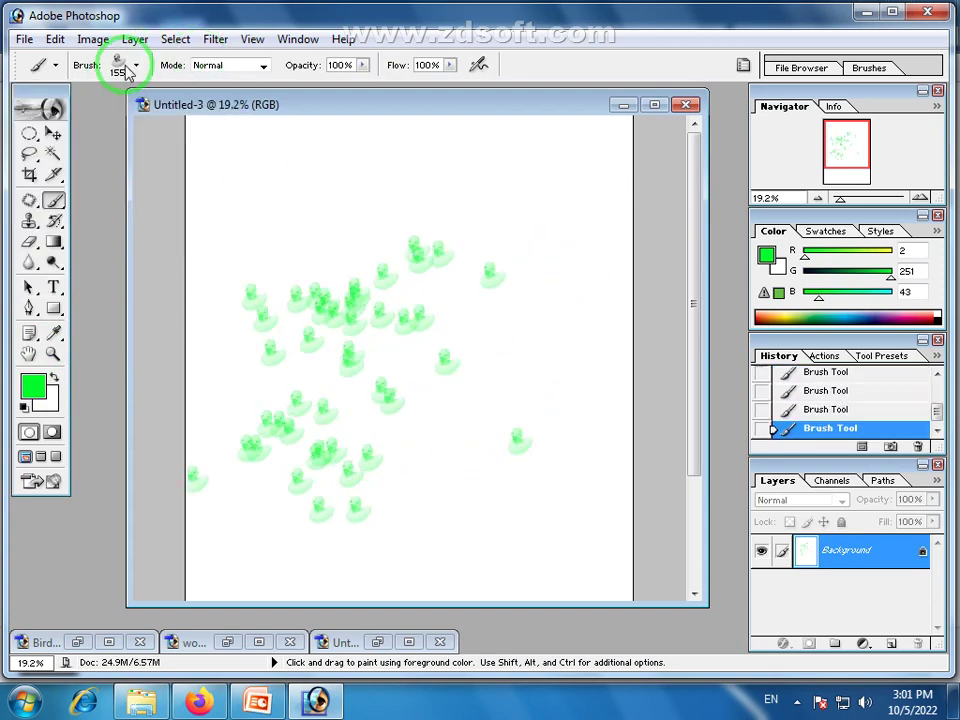
# Paint a short horizontal stroke above the ducks with the soft 35 px textured brush.
pyautogui.click(135, 66)
pyautogui.moveTo(210, 240); pyautogui.dragTo(207, 259)
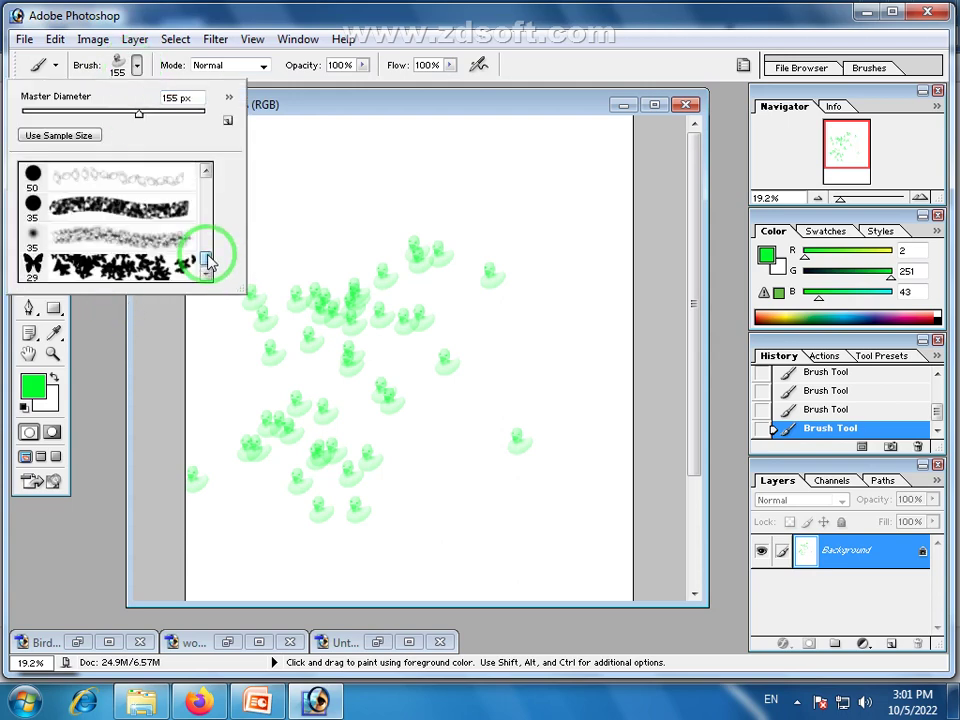
pyautogui.click(99, 244)
pyautogui.moveTo(307, 182); pyautogui.dragTo(371, 184)
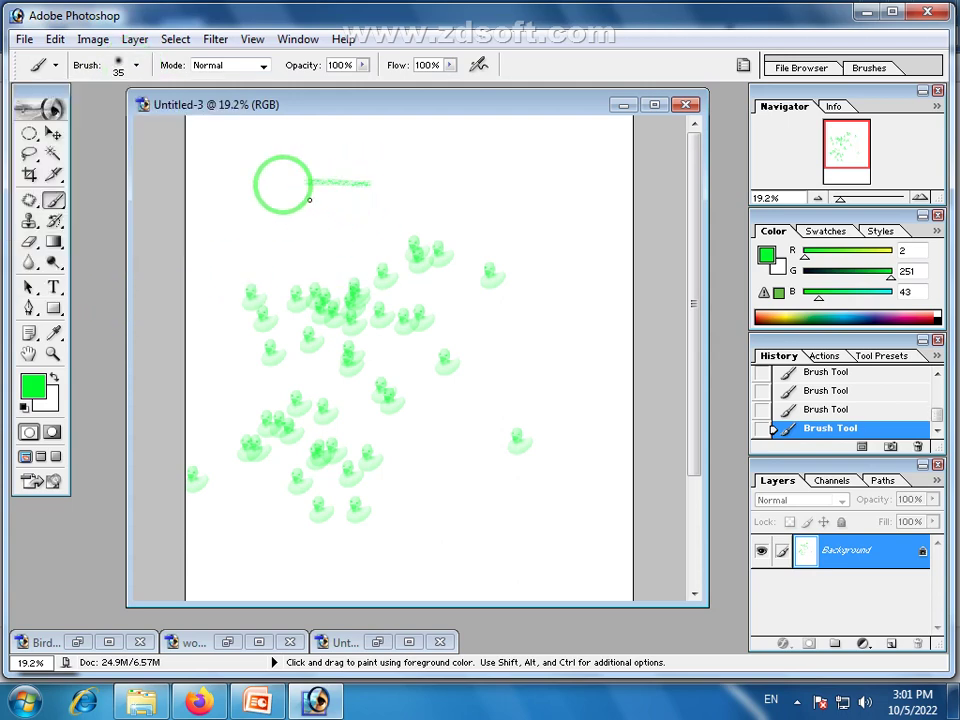
# Paint a short multicoloured row between the green stroke and the ducks with the 29 px butterfly brush.
pyautogui.click(137, 66)
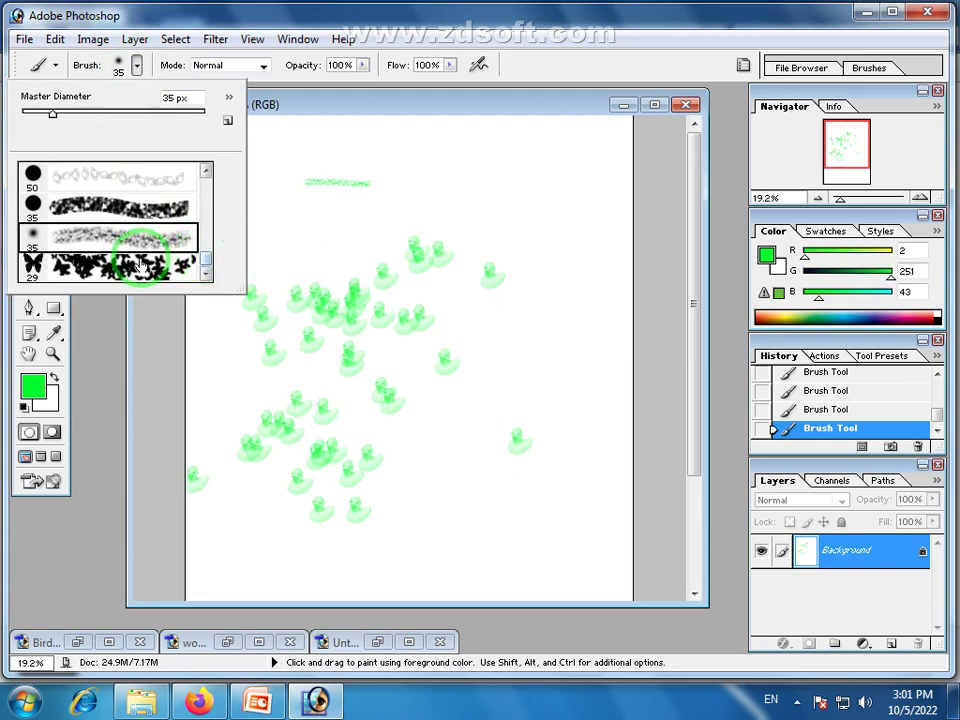
pyautogui.click(110, 265)
pyautogui.moveTo(289, 229); pyautogui.dragTo(390, 226)
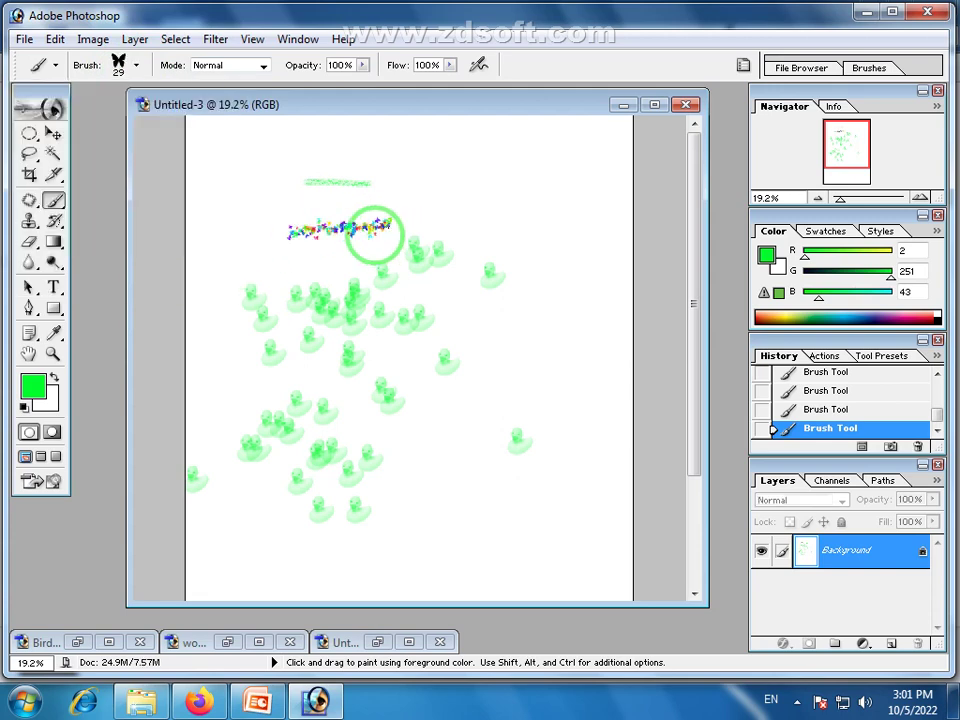
# Enlarge the butterfly brush to 194 px and paint single butterflies and clusters over the right half and among the ducks.
pyautogui.click(137, 66)
pyautogui.moveTo(47, 113); pyautogui.dragTo(161, 126)
pyautogui.click(430, 494)
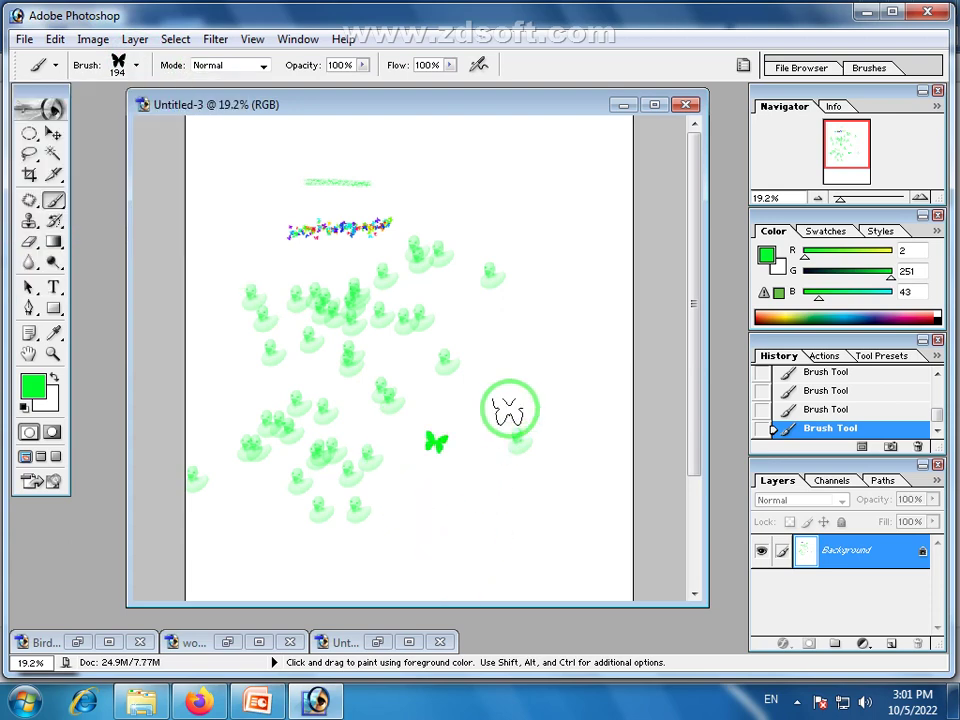
pyautogui.click(538, 368)
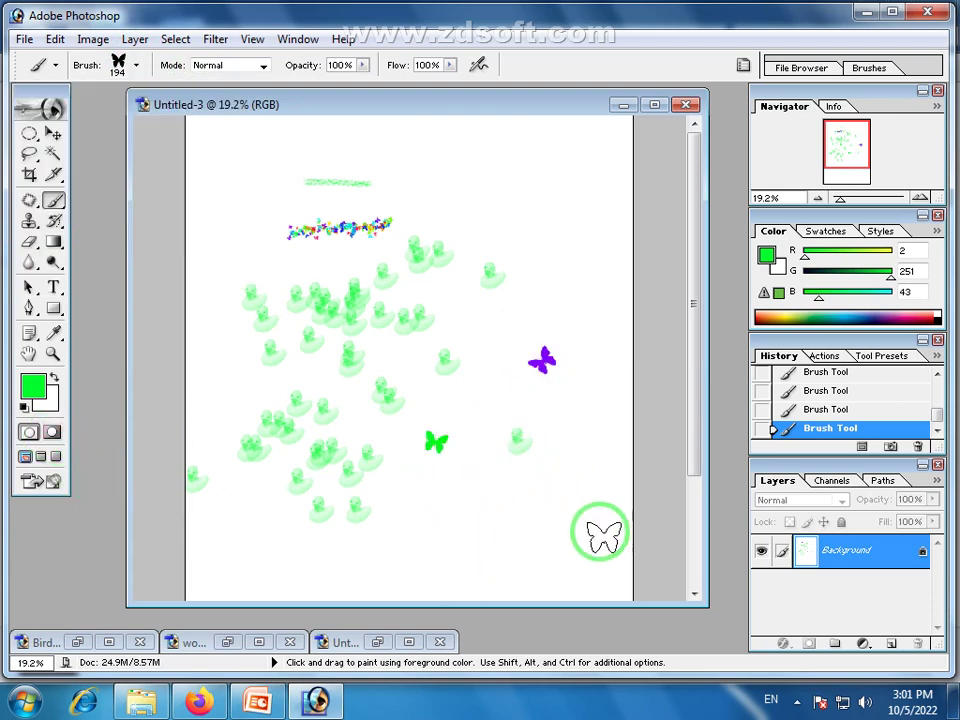
pyautogui.moveTo(602, 536); pyautogui.dragTo(410, 537)
pyautogui.moveTo(540, 188)
pyautogui.mouseDown()
pyautogui.moveTo(482, 203)
pyautogui.moveTo(438, 238)
pyautogui.mouseUp()
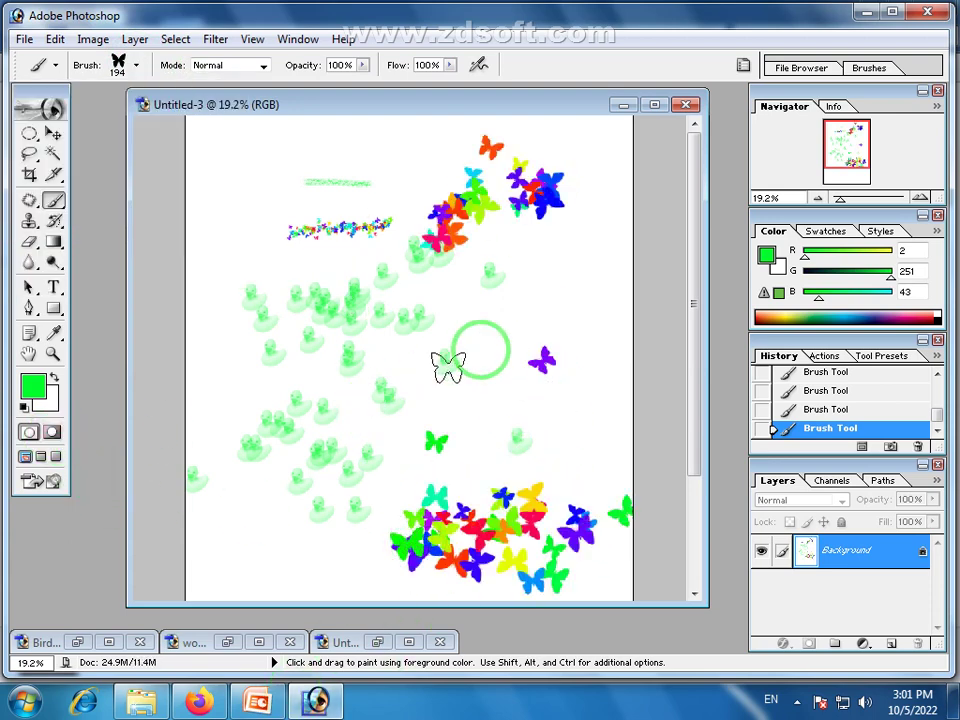
pyautogui.click(560, 318)
pyautogui.moveTo(606, 392)
pyautogui.mouseDown()
pyautogui.moveTo(592, 291)
pyautogui.moveTo(441, 366)
pyautogui.moveTo(409, 368)
pyautogui.moveTo(306, 431)
pyautogui.moveTo(290, 263)
pyautogui.moveTo(285, 395)
pyautogui.moveTo(417, 405)
pyautogui.moveTo(426, 396)
pyautogui.moveTo(465, 428)
pyautogui.moveTo(523, 418)
pyautogui.mouseUp()
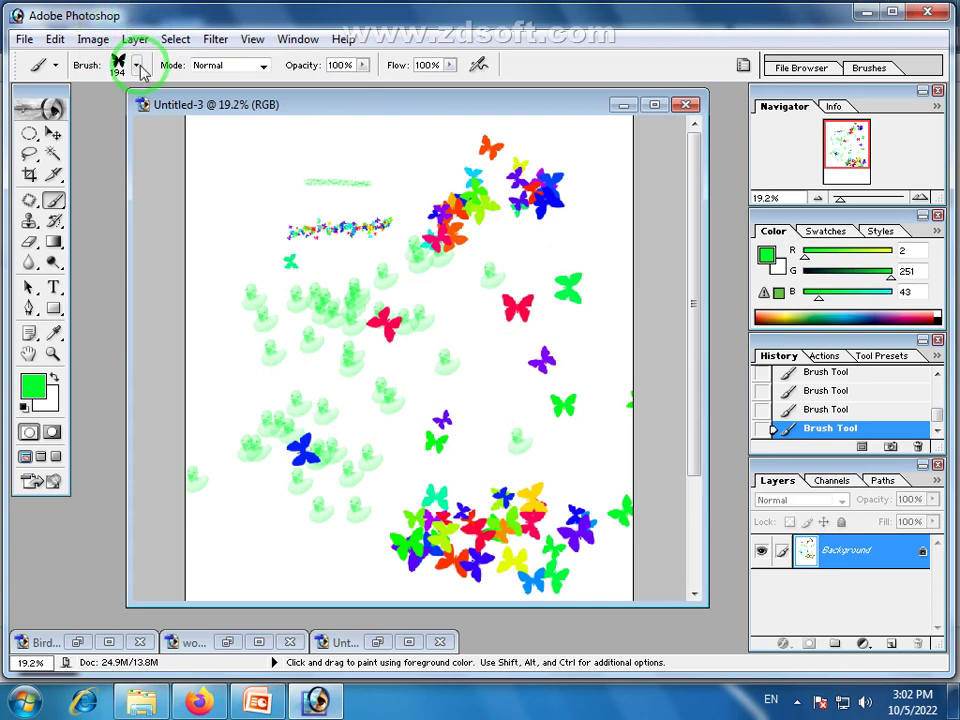
pyautogui.click(139, 66)
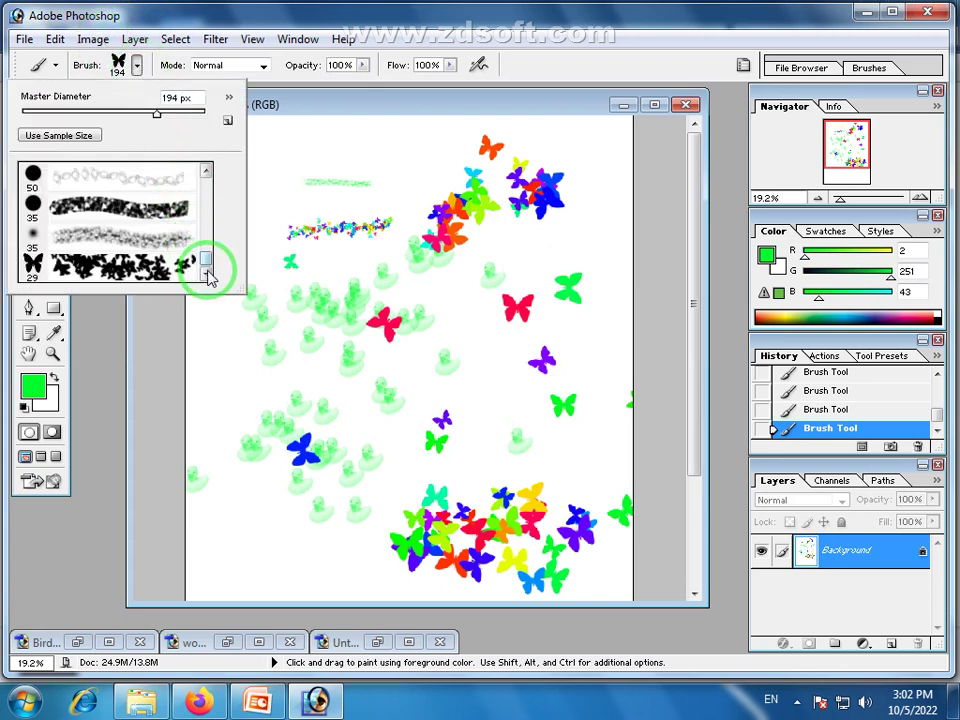
pyautogui.moveTo(207, 265)
pyautogui.mouseDown()
pyautogui.moveTo(208, 189)
pyautogui.moveTo(228, 170)
pyautogui.mouseUp()
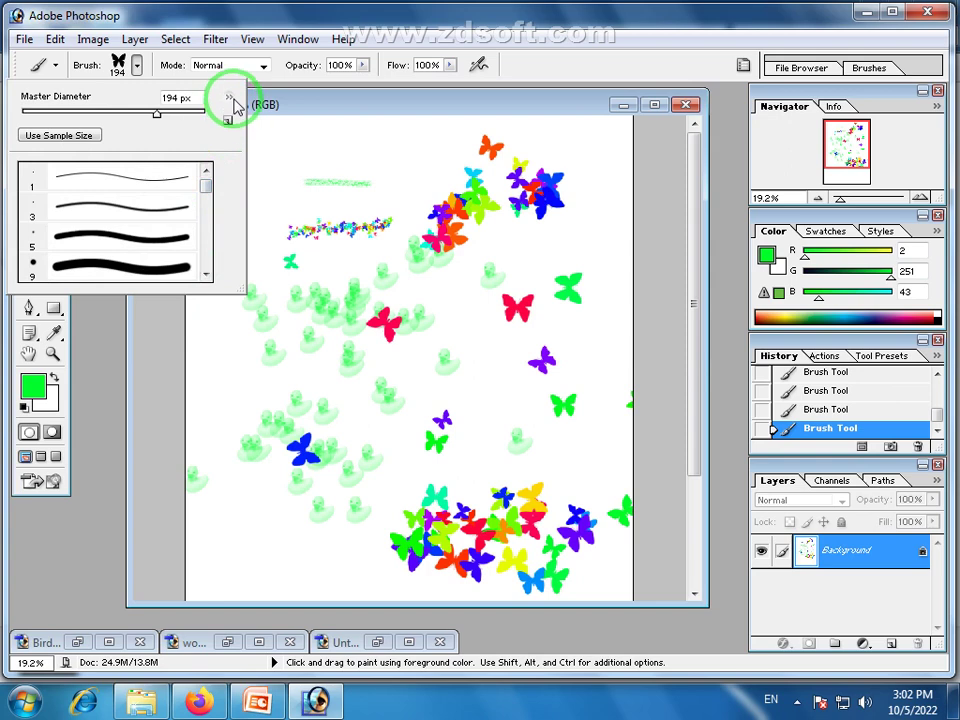
pyautogui.click(231, 99)
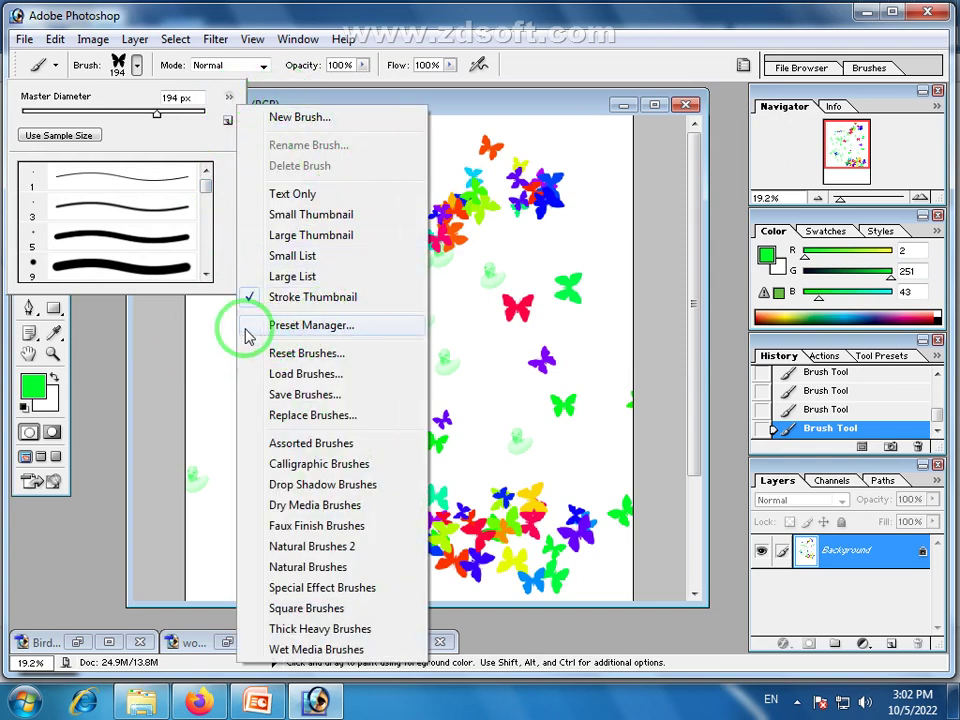
pyautogui.click(444, 100)
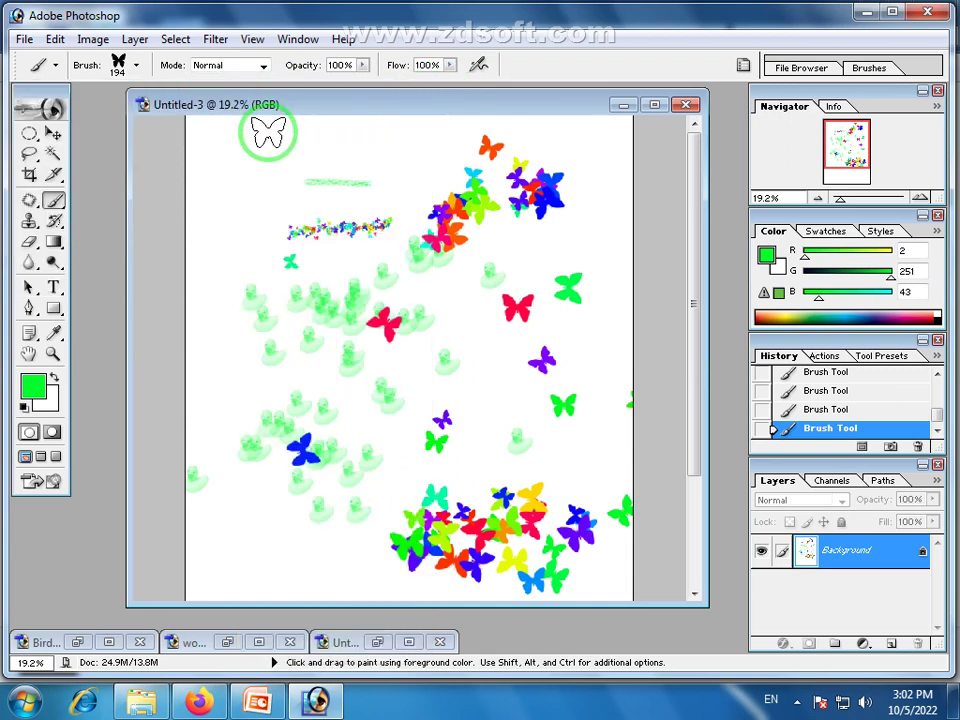
pyautogui.scroll(1, 832, 390)
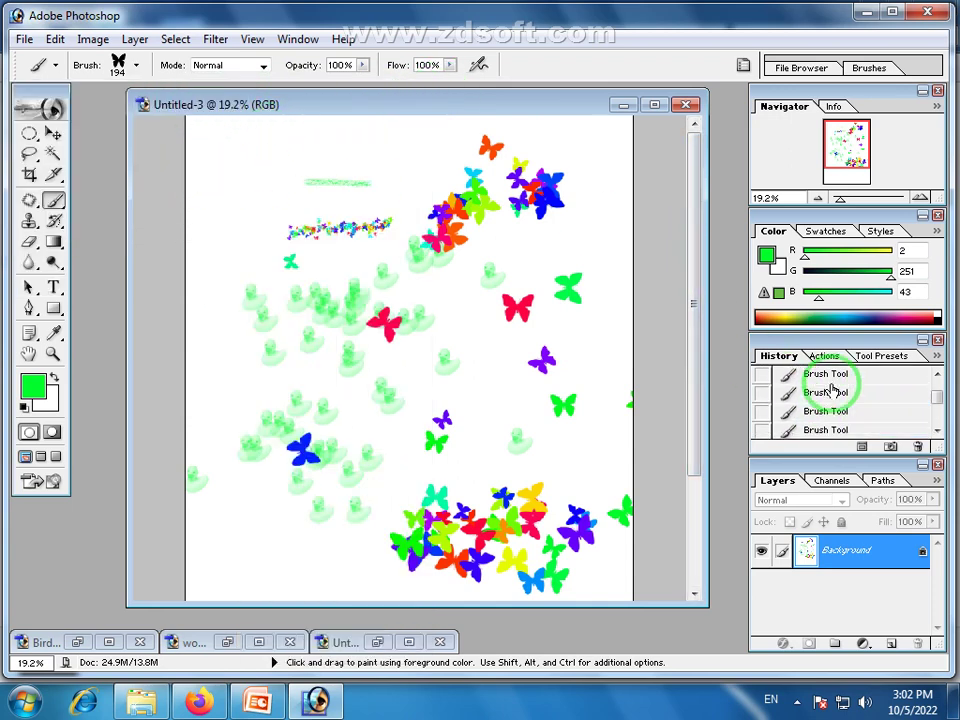
# Revert the painted page to its original blank New state in the history.
pyautogui.scroll(2, 832, 390)
pyautogui.click(831, 388)
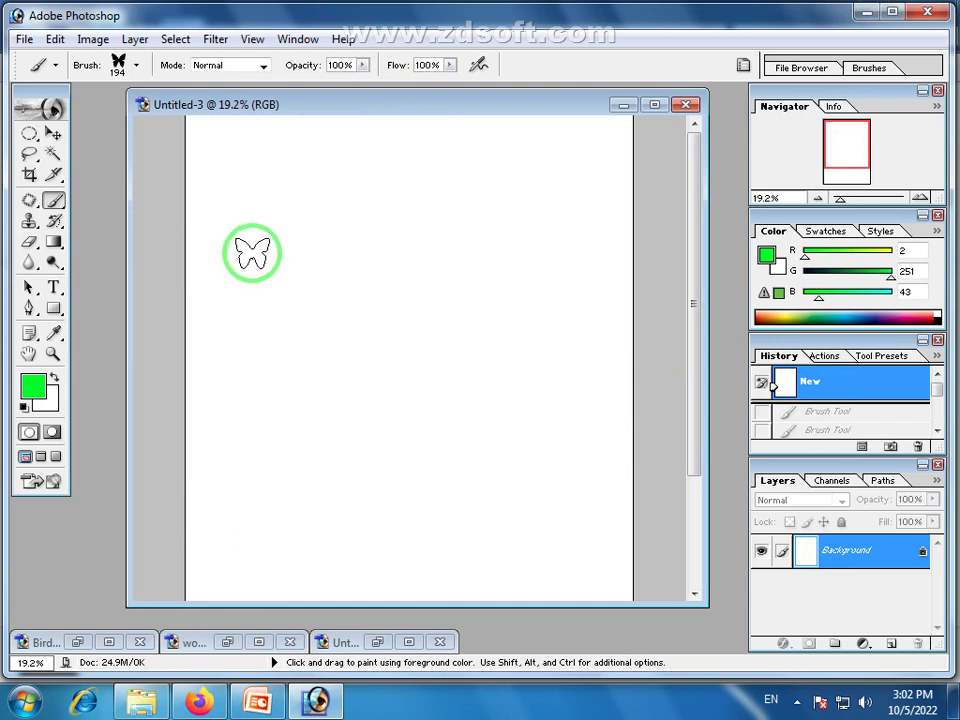
# Open the photo Prime Computer College (60) from the Diploma Pics folder on Local Disk (E:) in Photoshop.
pyautogui.click(141, 703)
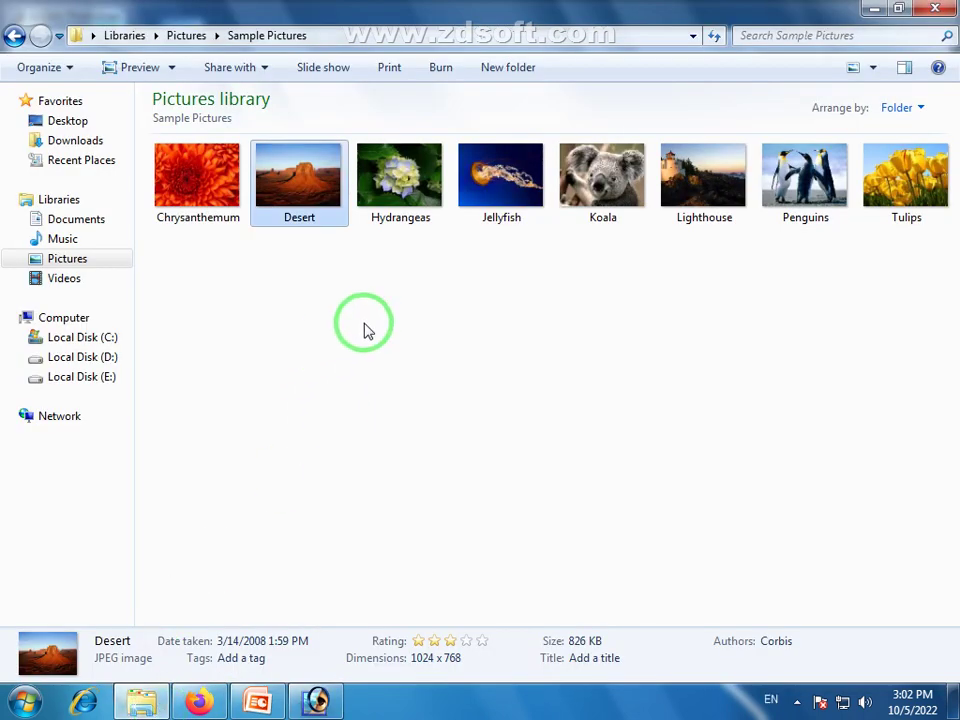
pyautogui.click(92, 377)
pyautogui.doubleClick(308, 155)
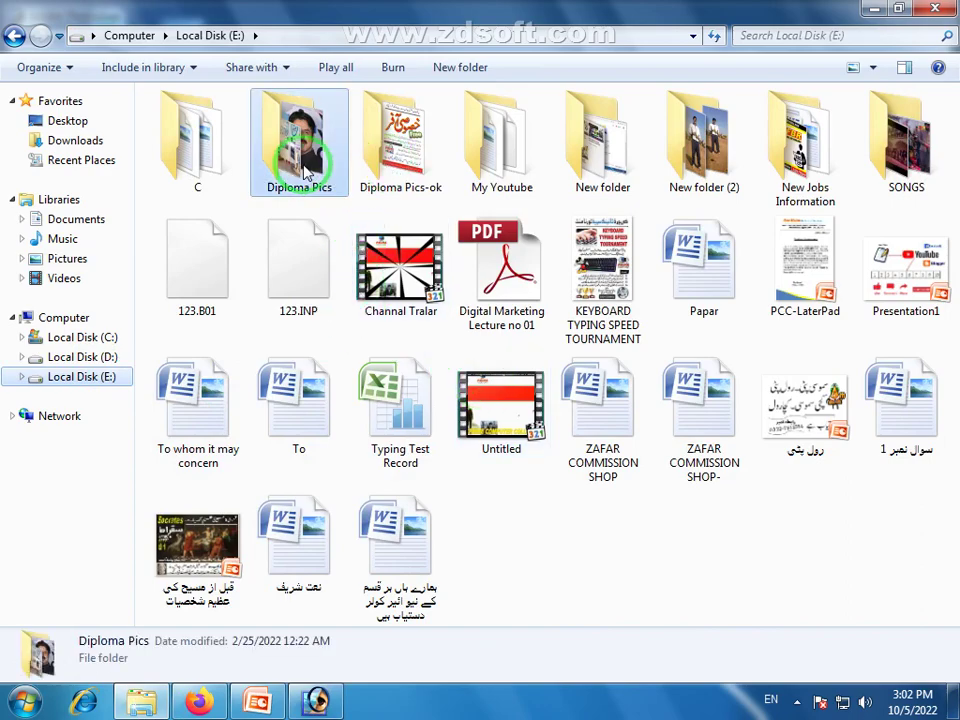
pyautogui.moveTo(955, 215); pyautogui.dragTo(955, 460)
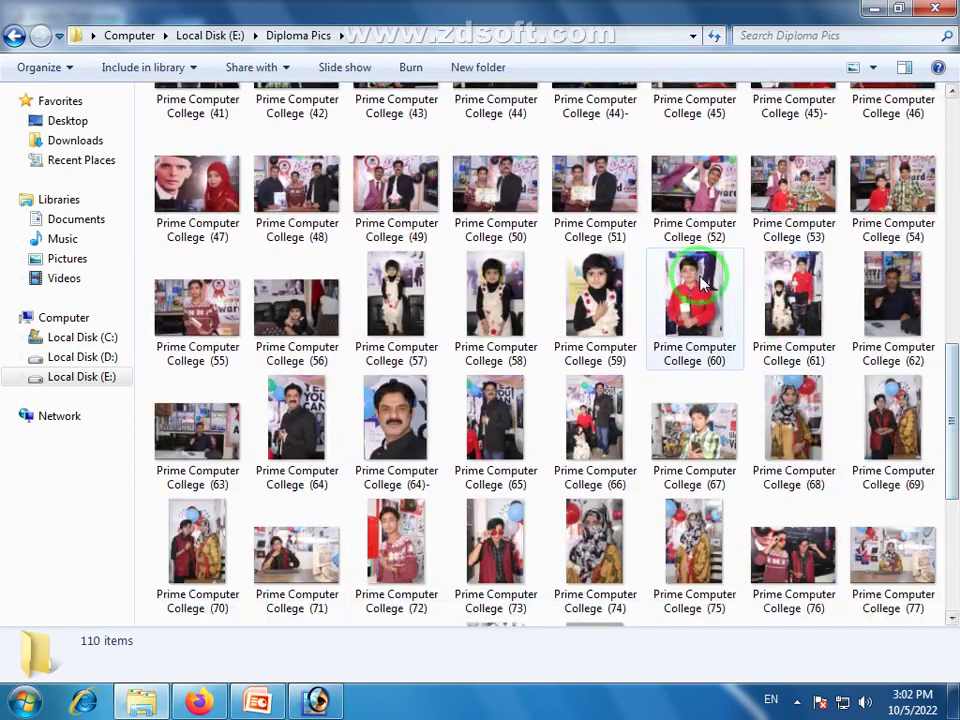
pyautogui.moveTo(696, 275); pyautogui.dragTo(437, 459)
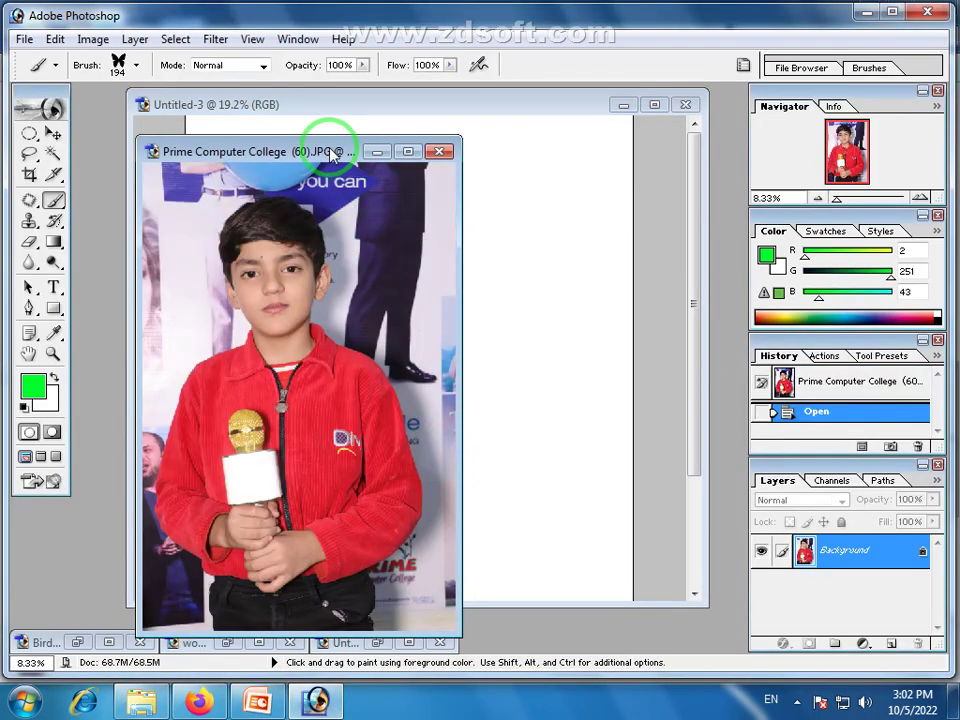
pyautogui.moveTo(332, 152); pyautogui.dragTo(372, 146)
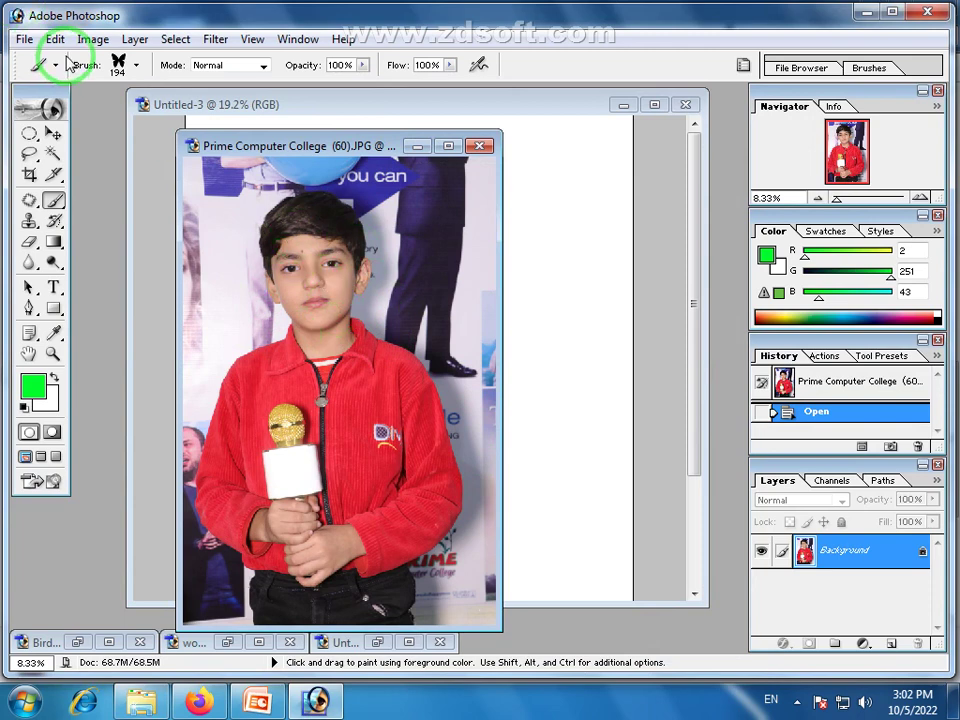
# Select the boy's head with an elliptical marquee and define it as a brush named Sampled Brush #1.
pyautogui.click(30, 134)
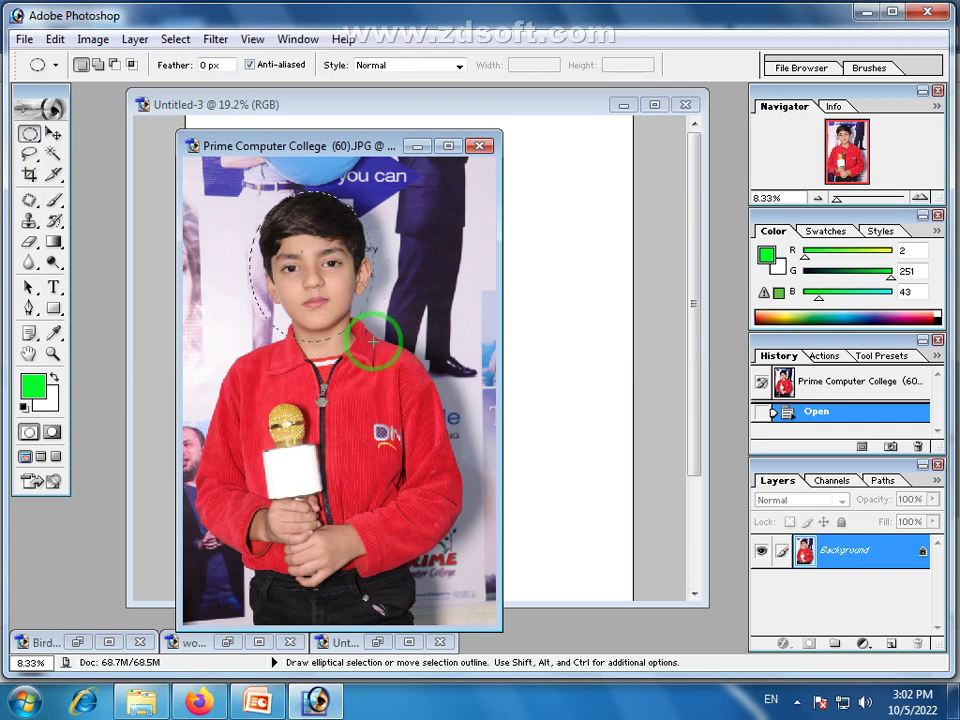
pyautogui.moveTo(377, 334); pyautogui.dragTo(378, 336)
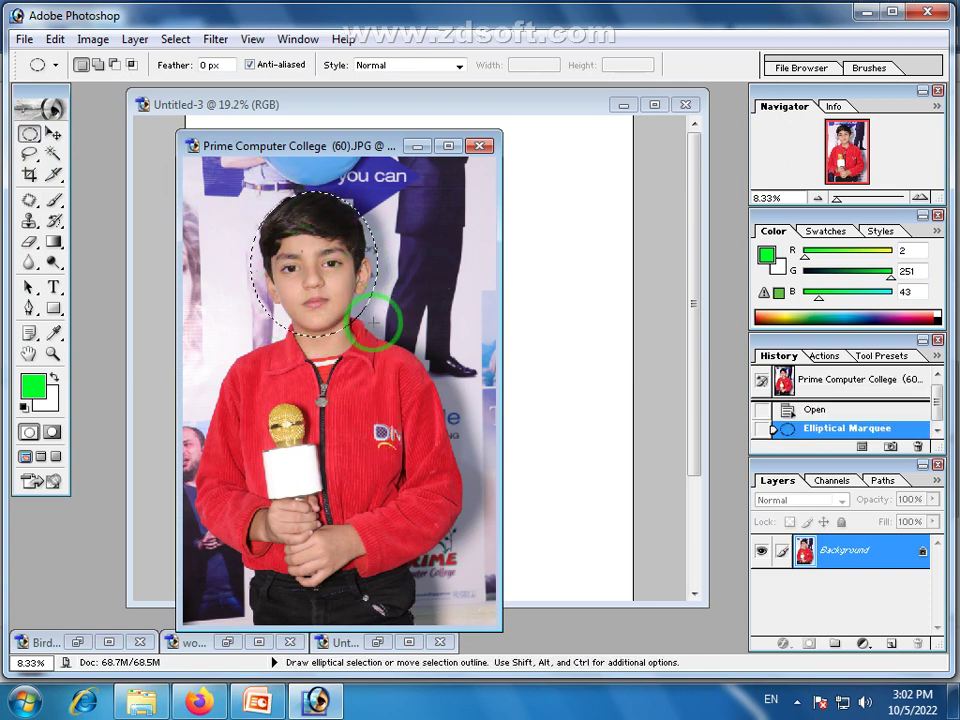
pyautogui.click(54, 41)
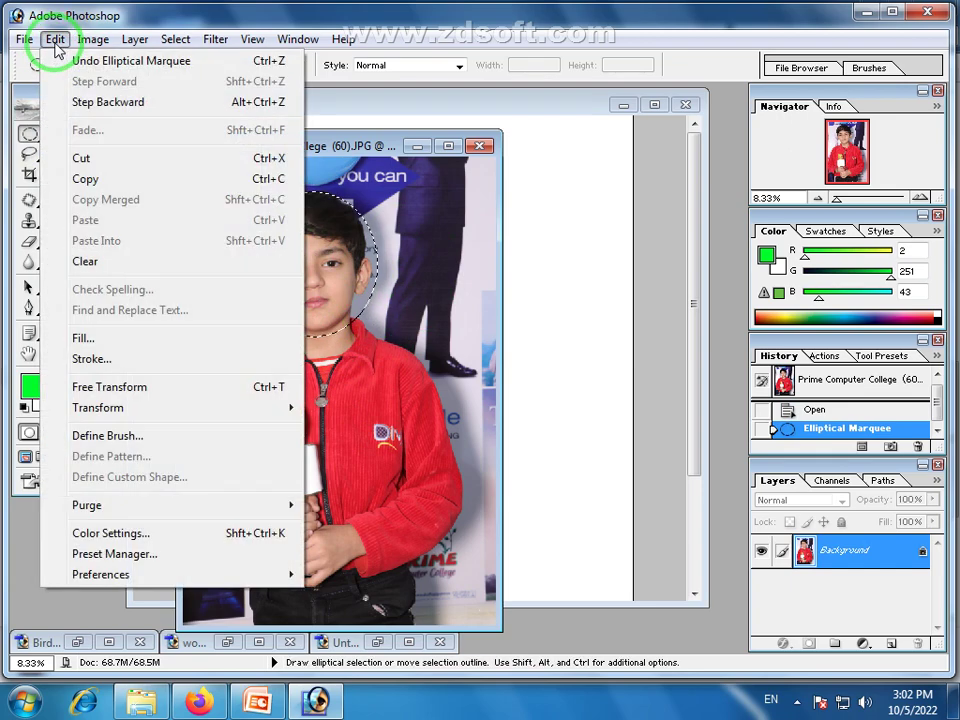
pyautogui.click(118, 437)
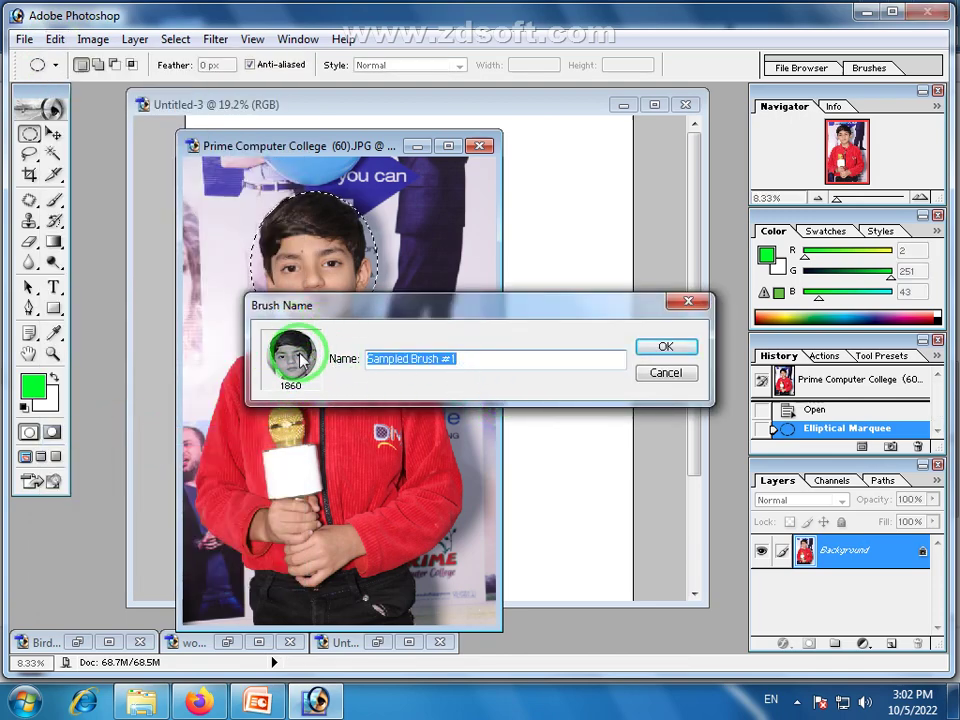
pyautogui.click(665, 348)
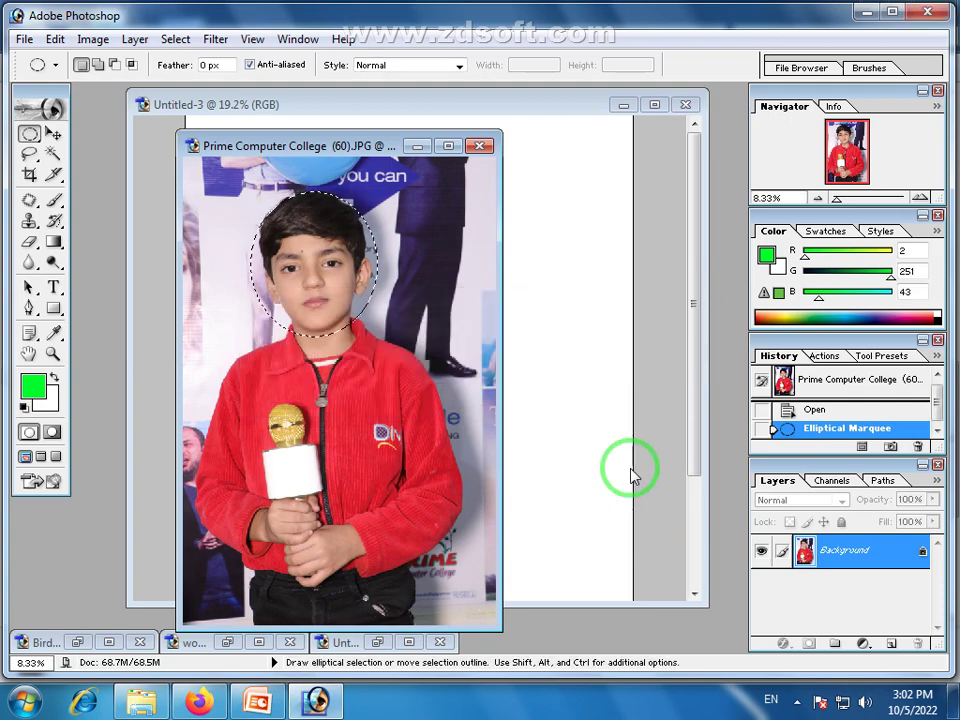
# Minimize the photo document and bring the blank Untitled-3 page back into view.
pyautogui.click(623, 104)
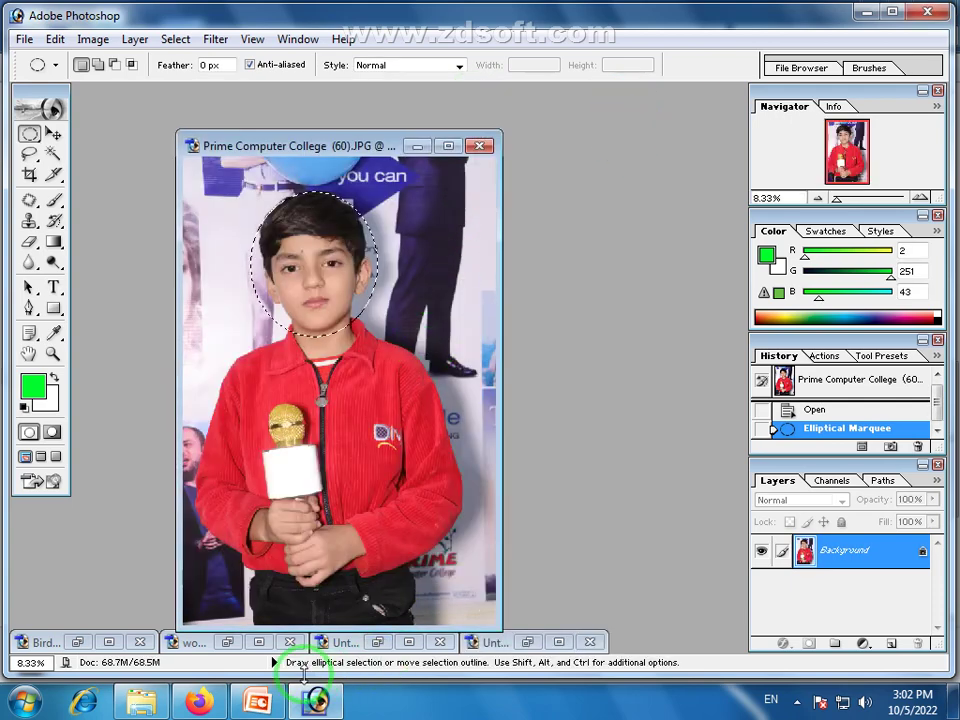
pyautogui.click(417, 146)
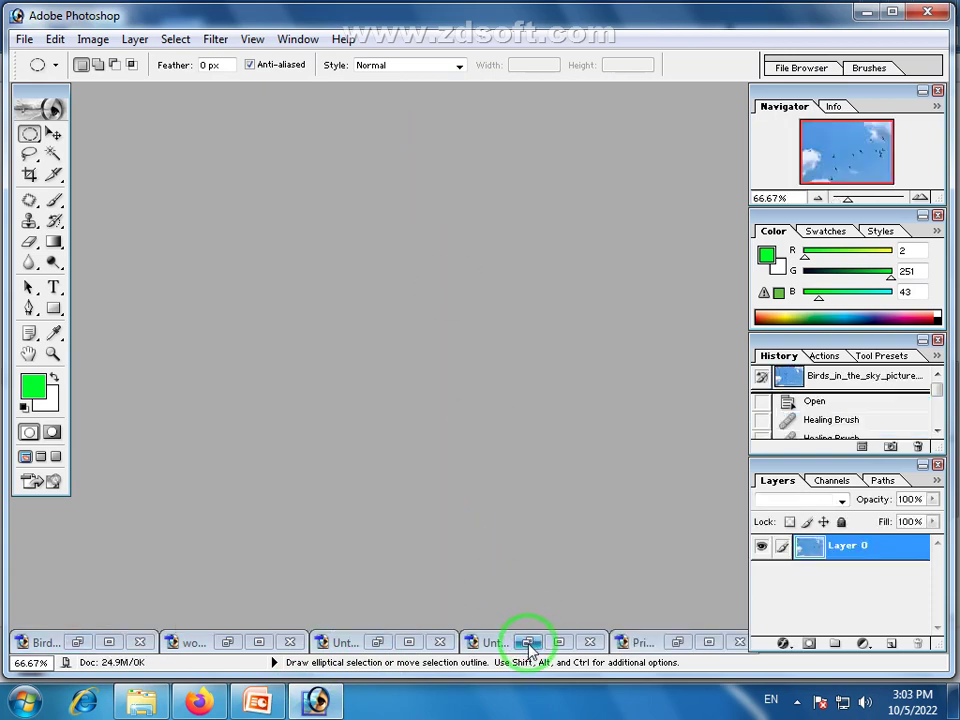
pyautogui.click(527, 642)
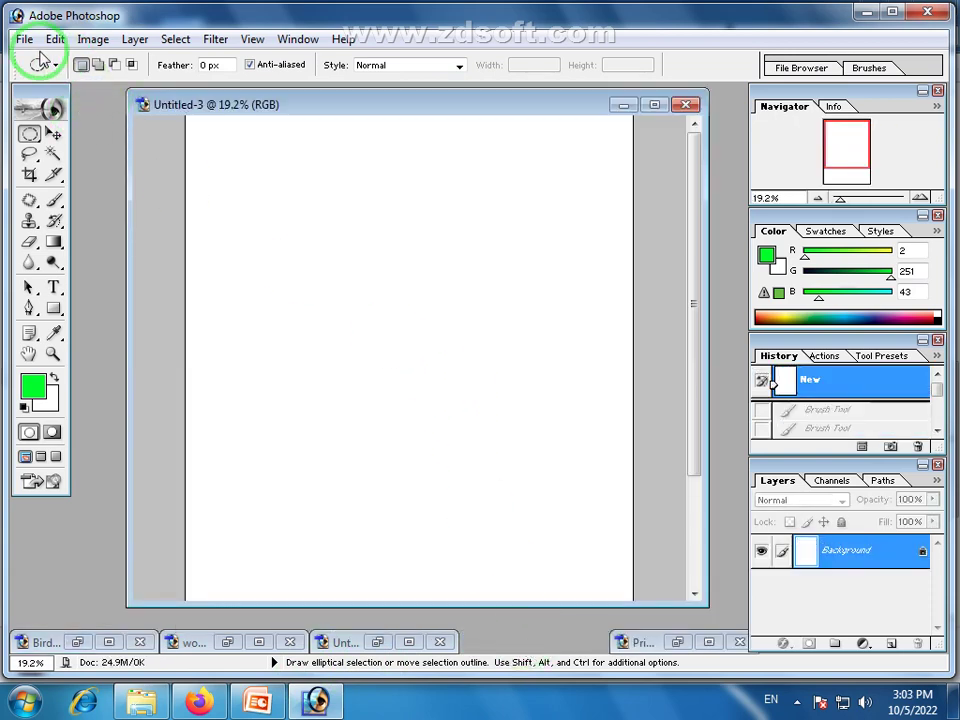
# Choose the 1860 px sampled face brush for the Brush Tool and stamp one green face on the page.
pyautogui.click(57, 203)
pyautogui.click(137, 65)
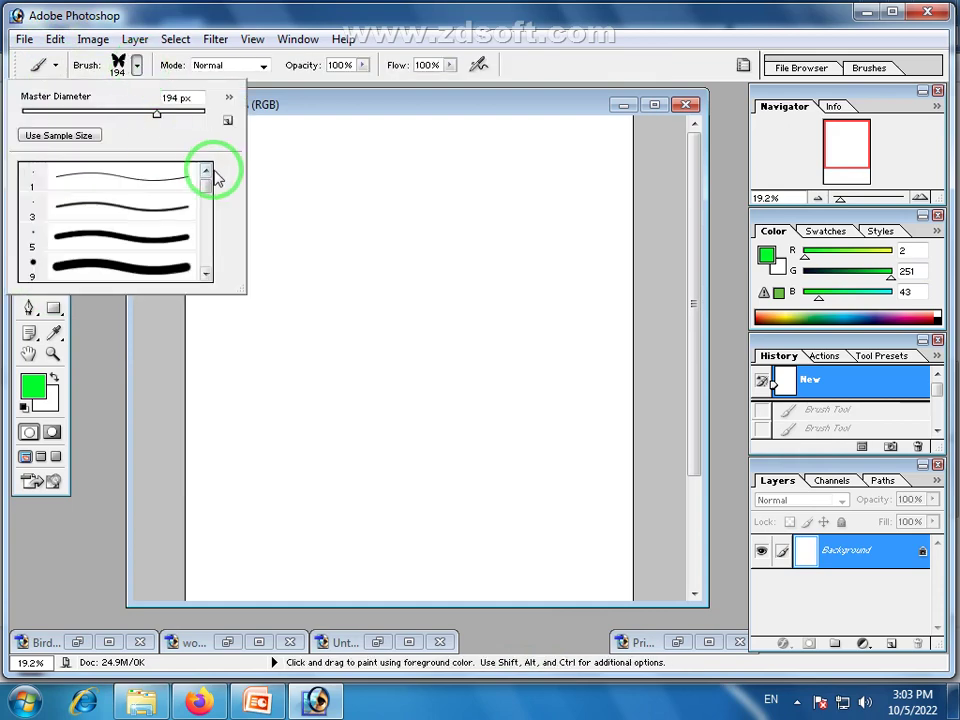
pyautogui.moveTo(207, 171); pyautogui.dragTo(207, 266)
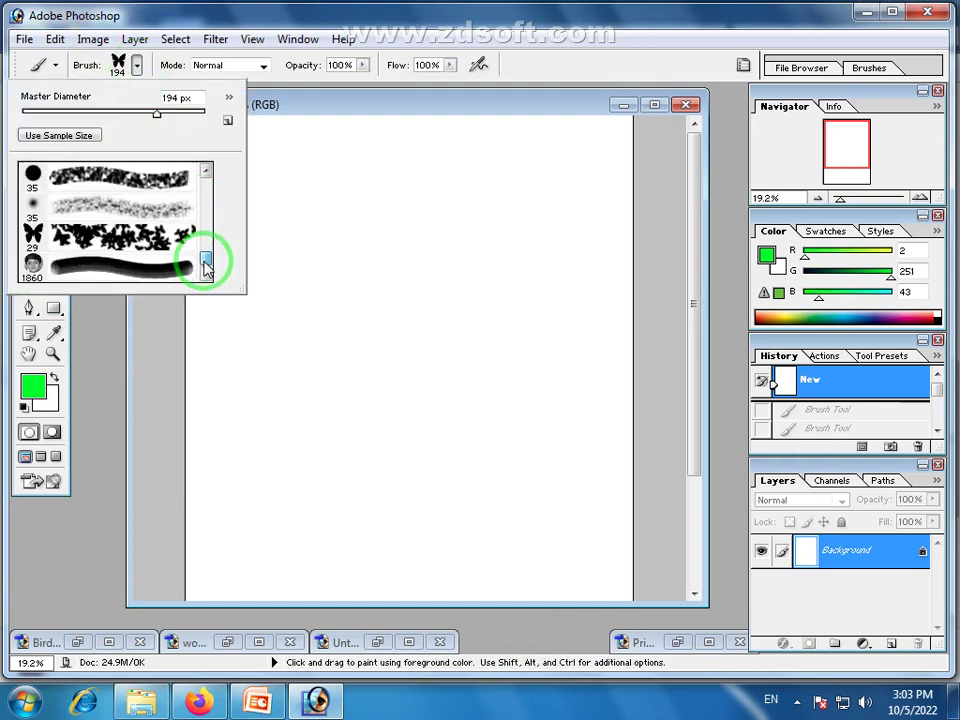
pyautogui.click(33, 266)
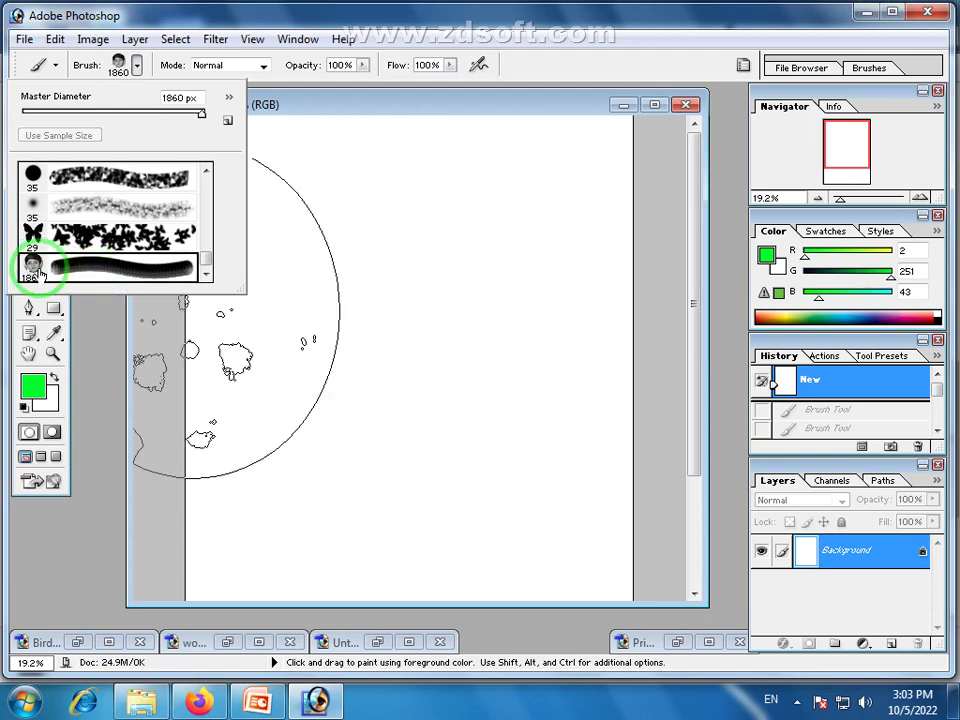
pyautogui.click(376, 345)
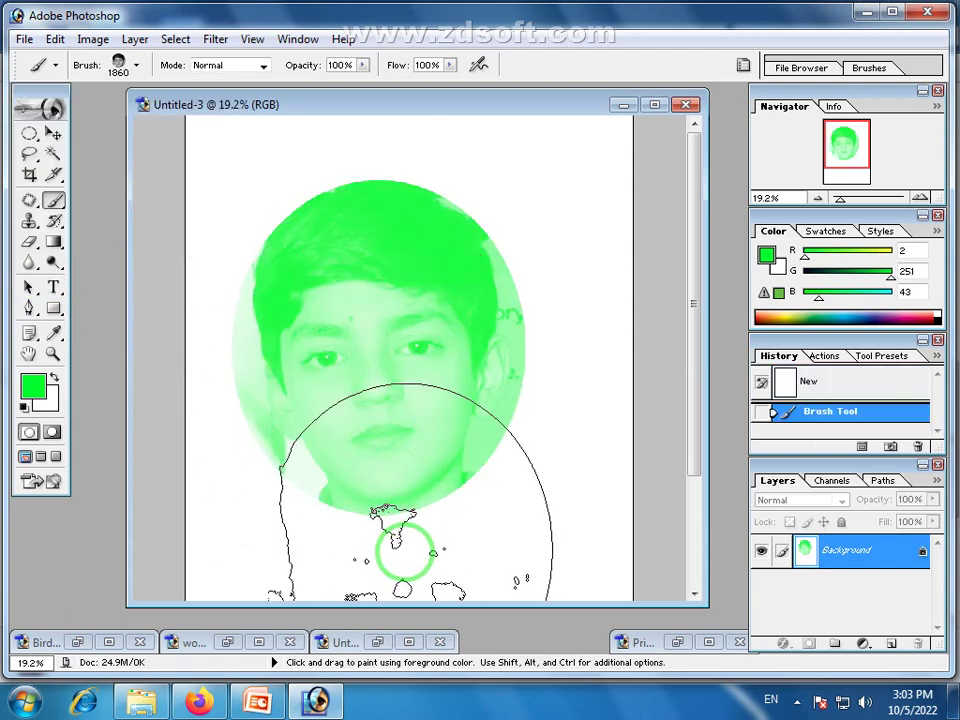
# Set the foreground colour to near-black (R 29, G 30, B 29) and stamp four large overlapping faces over the page.
pyautogui.click(44, 389)
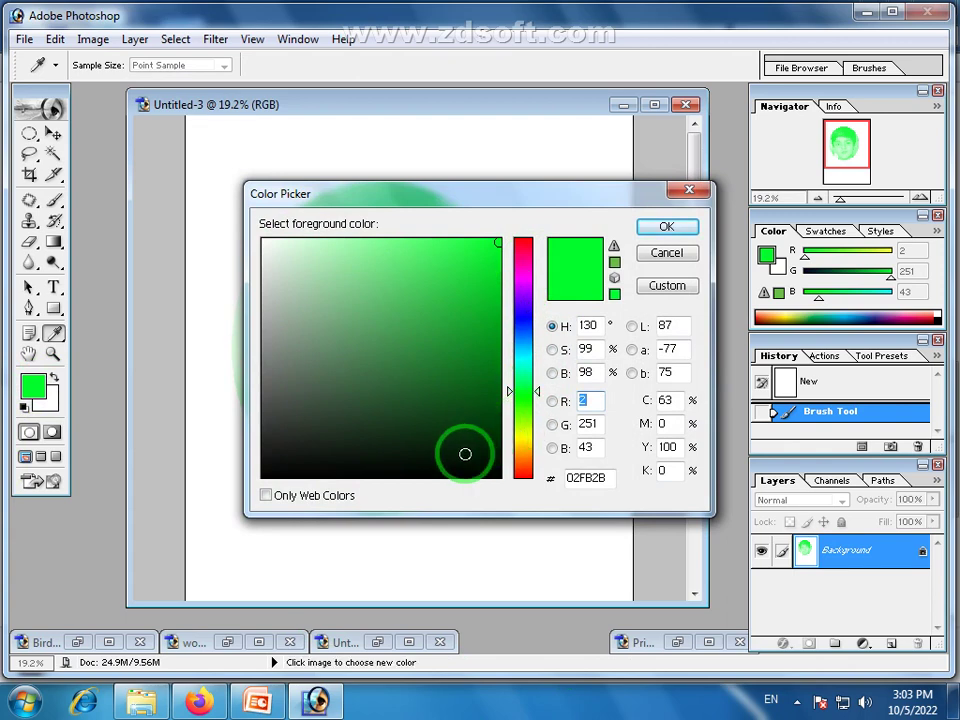
pyautogui.click(271, 449)
pyautogui.click(665, 228)
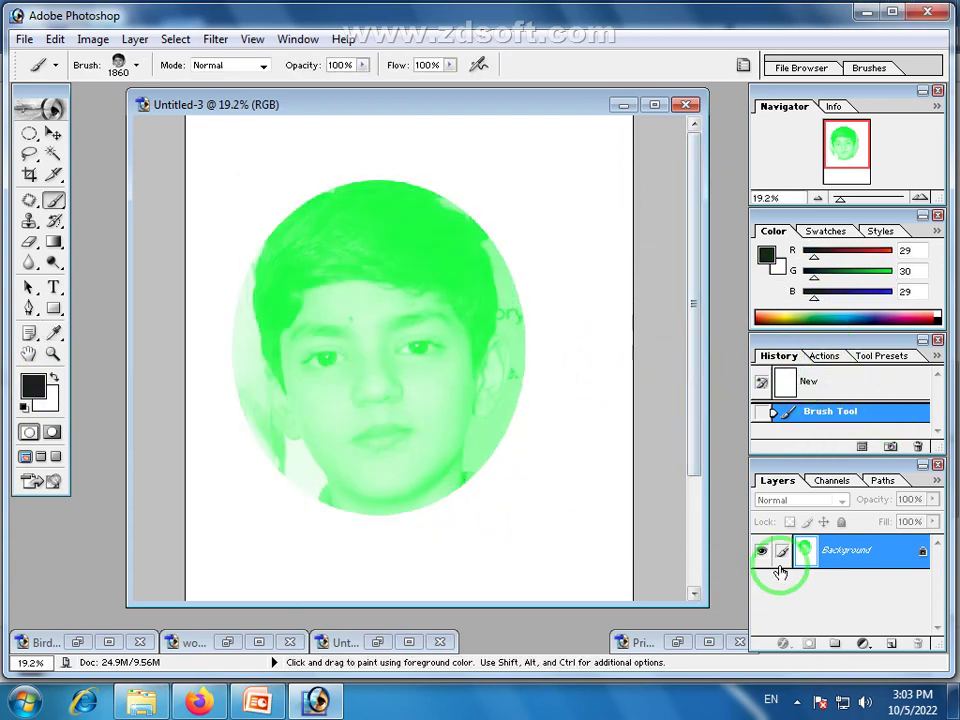
pyautogui.moveTo(840, 203); pyautogui.dragTo(812, 198)
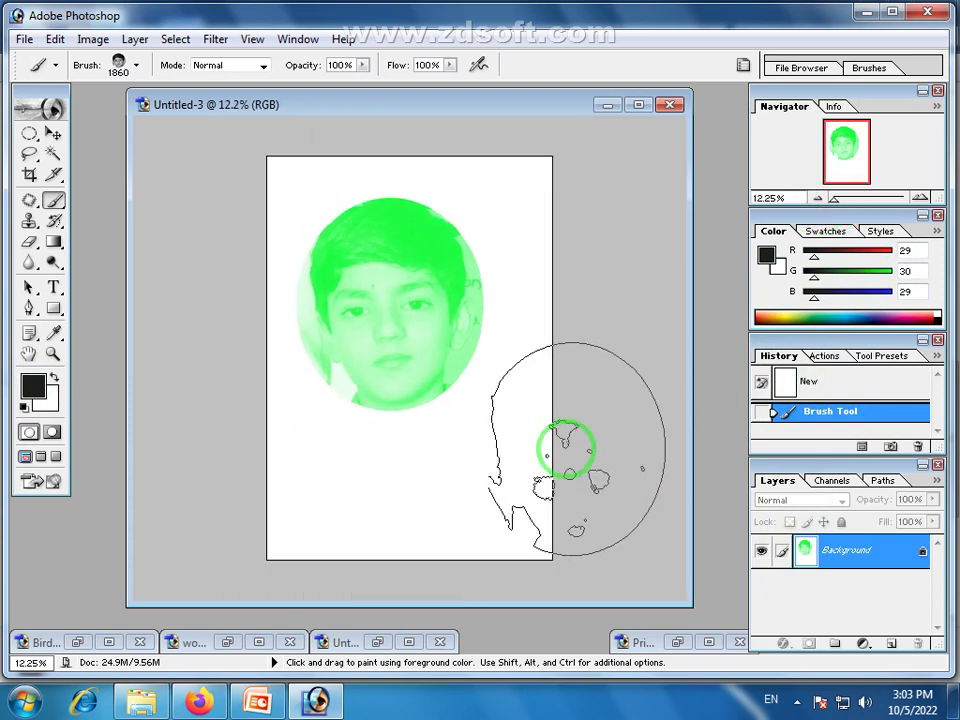
pyautogui.click(458, 445)
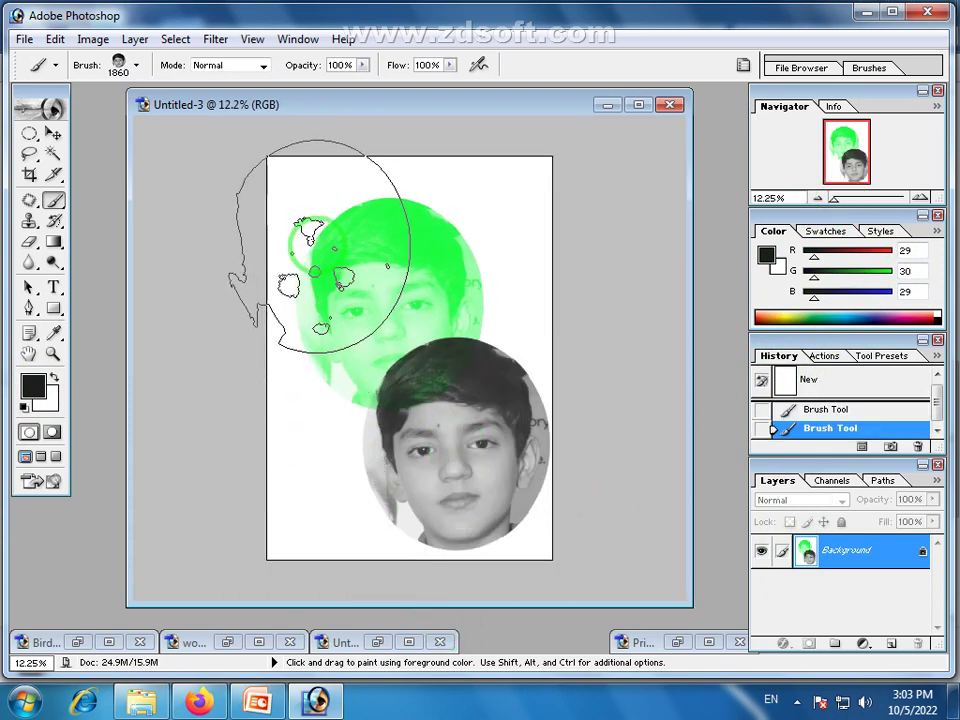
pyautogui.click(390, 287)
pyautogui.click(490, 318)
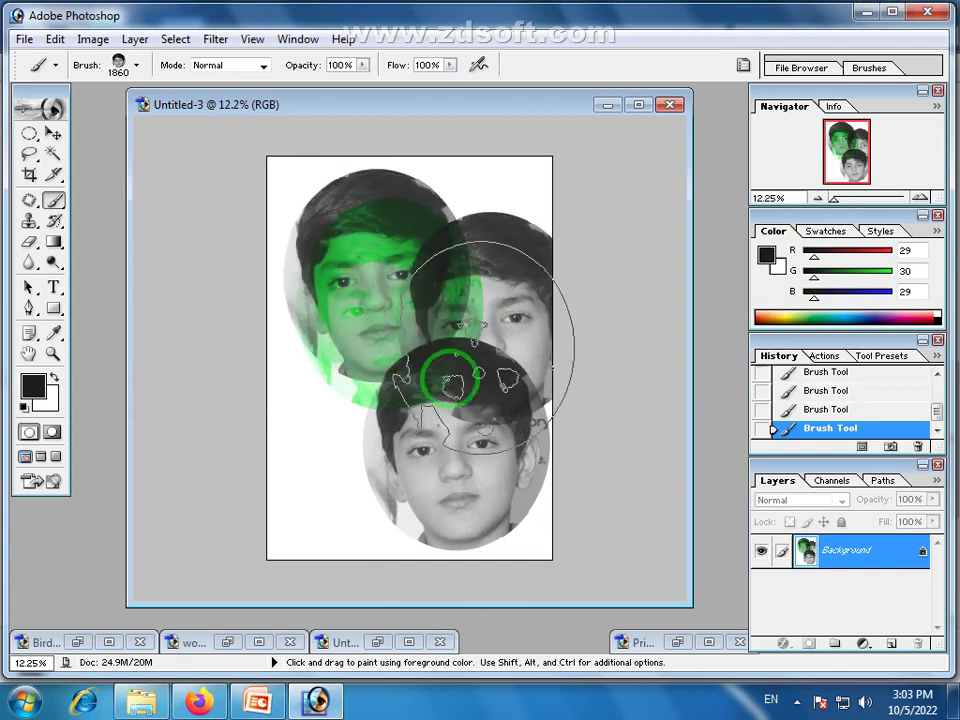
pyautogui.click(335, 440)
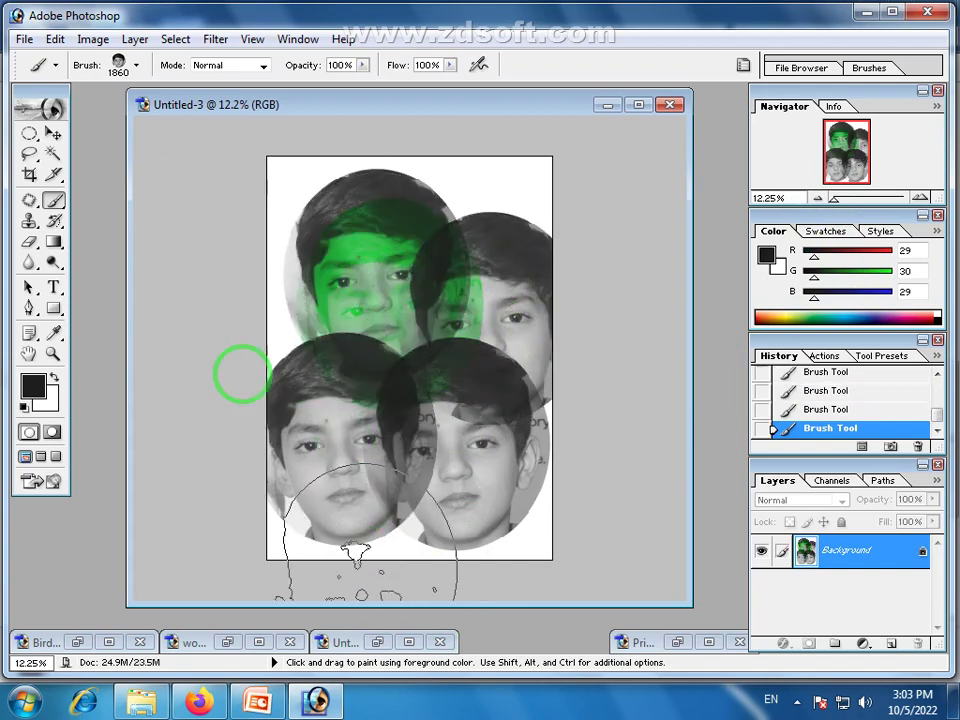
# Create a new white A4 document in RGB Color at 300 pixels/inch.
pyautogui.click(24, 40)
pyautogui.click(45, 60)
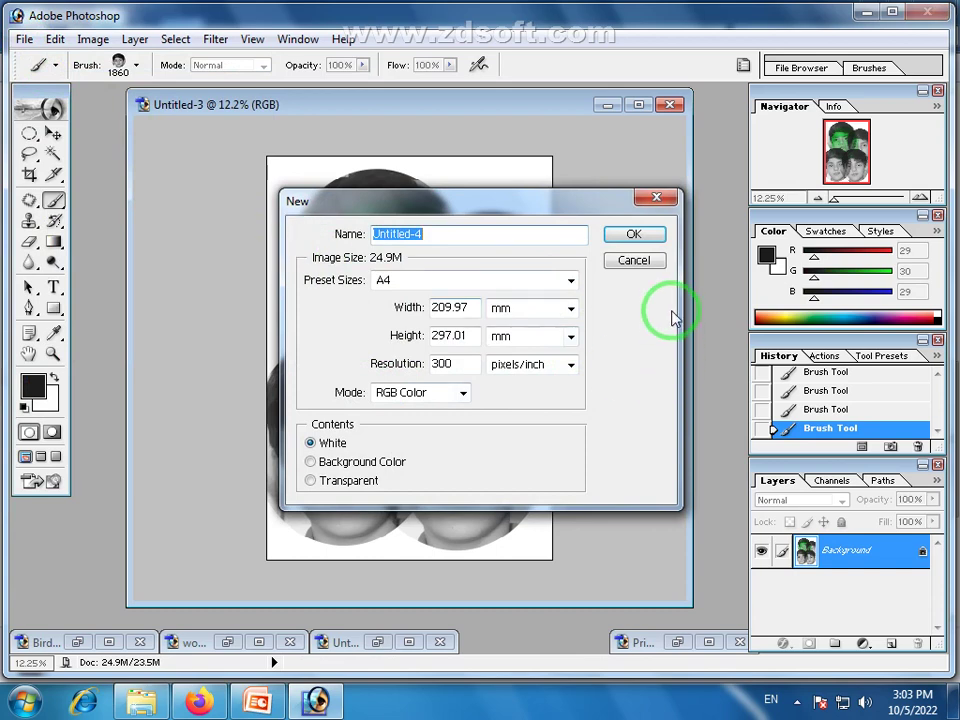
pyautogui.click(652, 234)
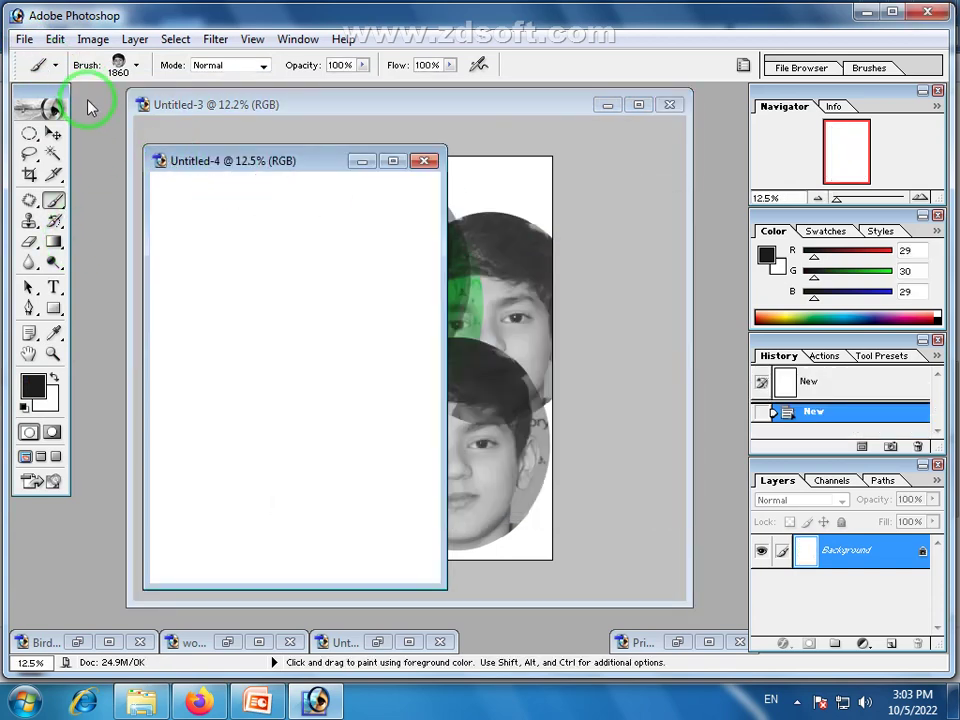
# Reduce the face brush's master diameter to 445 px, keeping the blank Untitled-4 page in front.
pyautogui.click(116, 72)
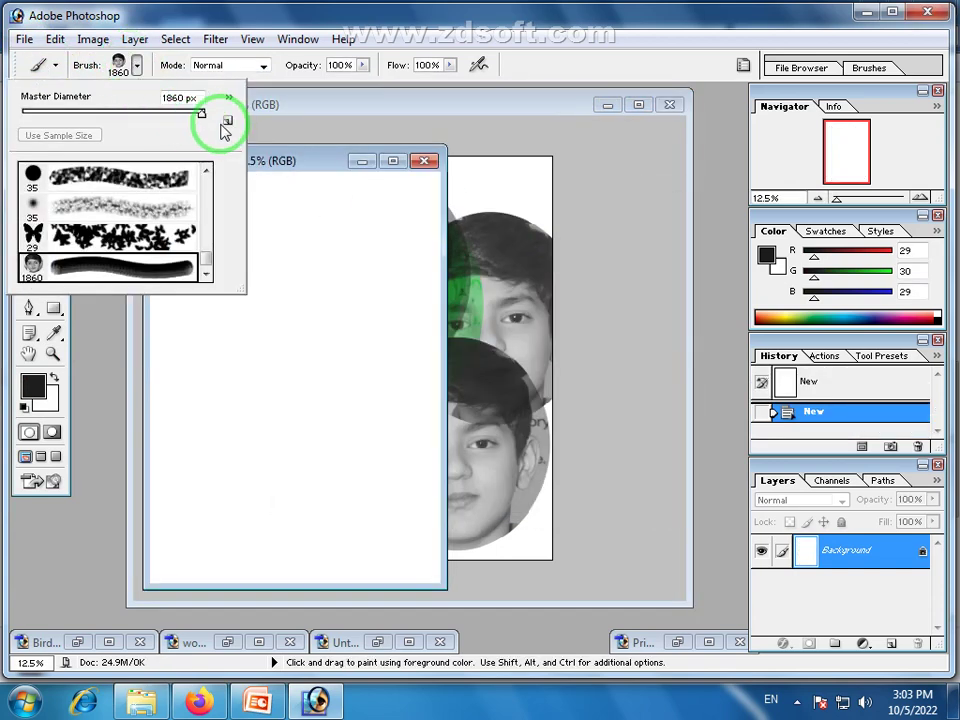
pyautogui.moveTo(197, 117); pyautogui.dragTo(122, 111)
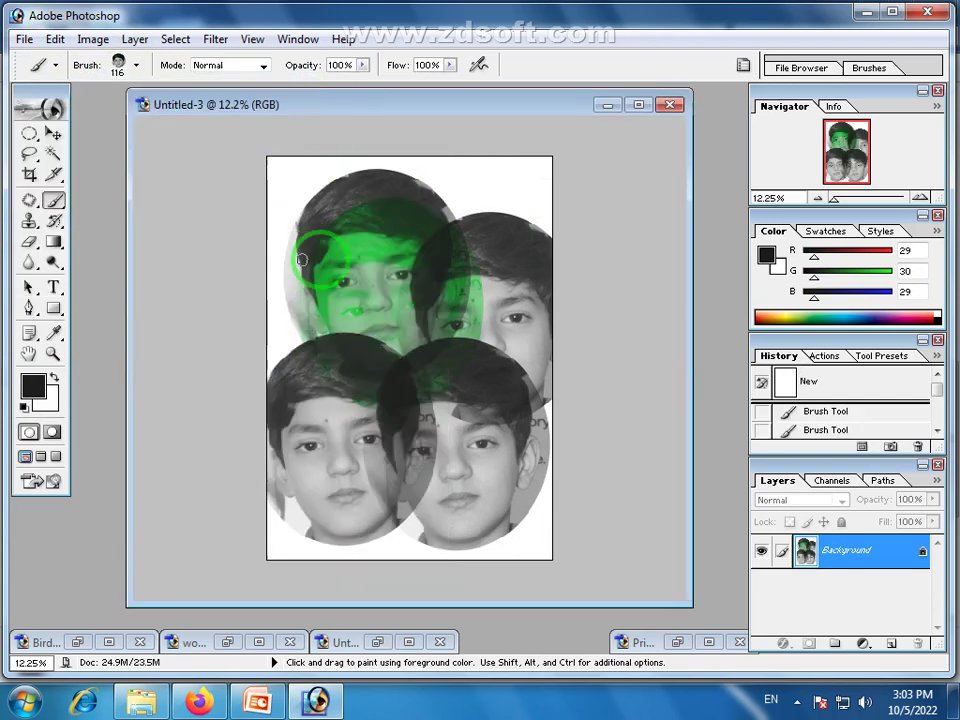
pyautogui.moveTo(526, 105); pyautogui.dragTo(523, 177)
pyautogui.click(325, 156)
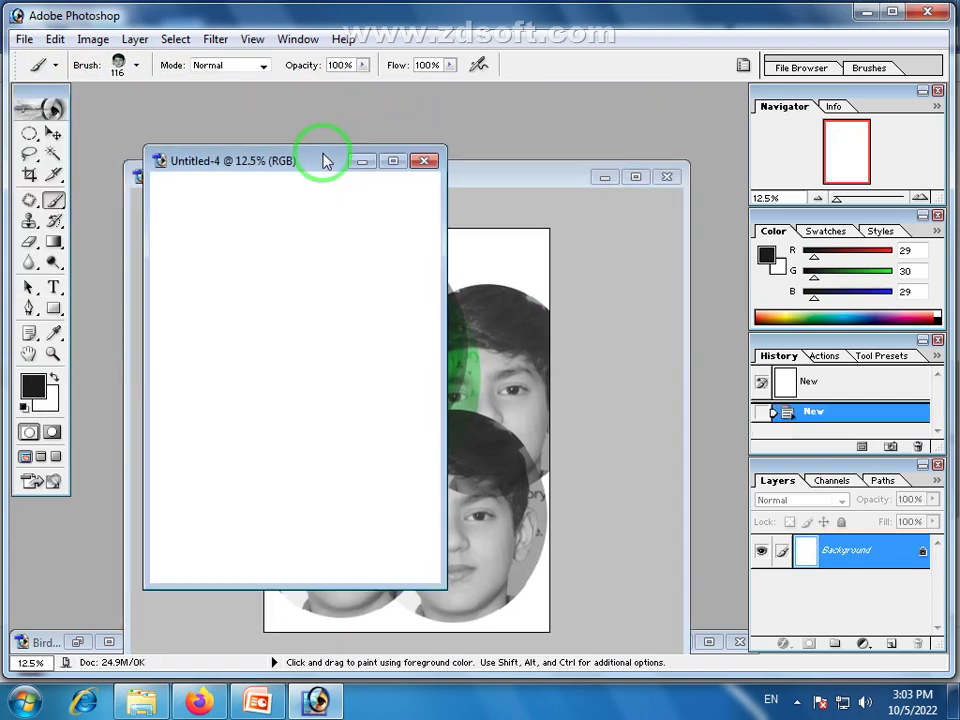
pyautogui.click(136, 68)
pyautogui.moveTo(122, 101); pyautogui.dragTo(204, 137)
pyautogui.click(315, 172)
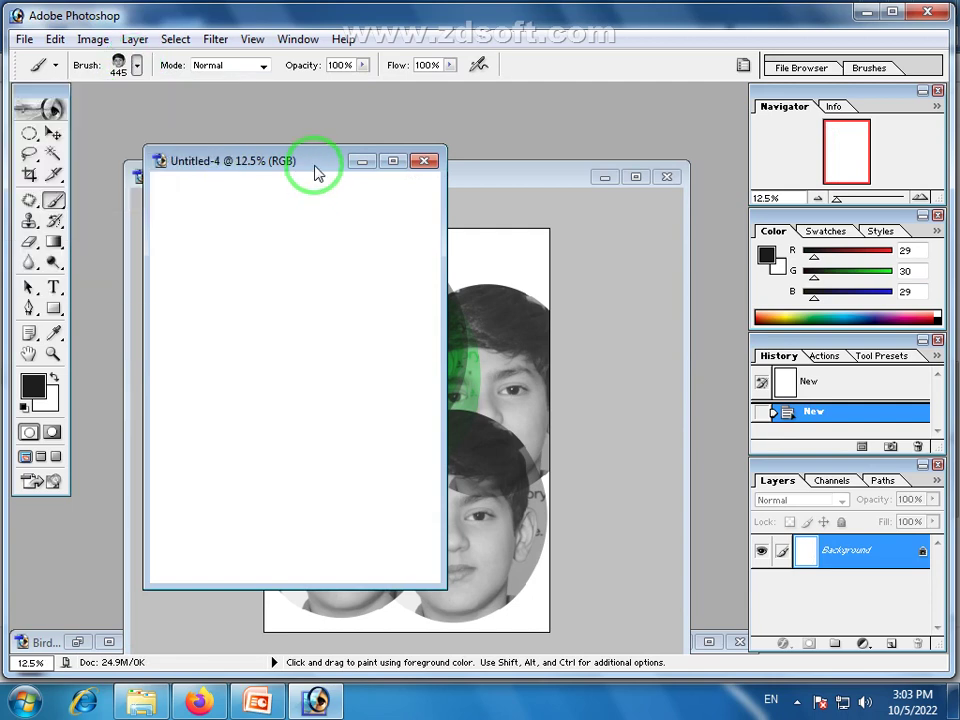
# Stamp seven small dark faces across the new page and paint two roughly horizontal face-brush strokes near its lower edge.
pyautogui.click(189, 240)
pyautogui.click(232, 300)
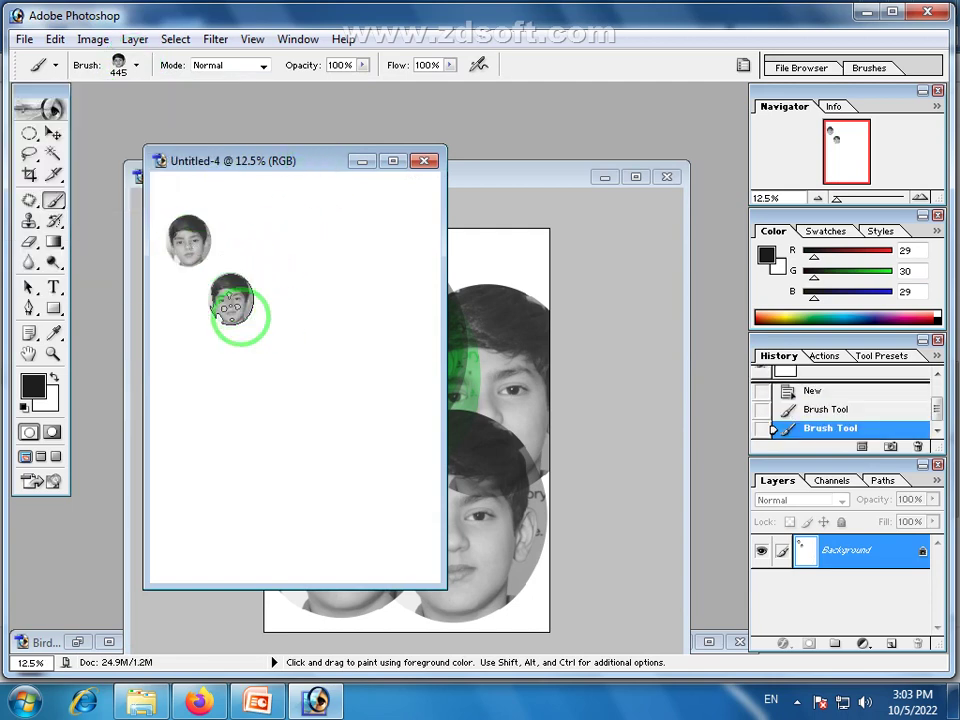
pyautogui.click(213, 383)
pyautogui.click(348, 278)
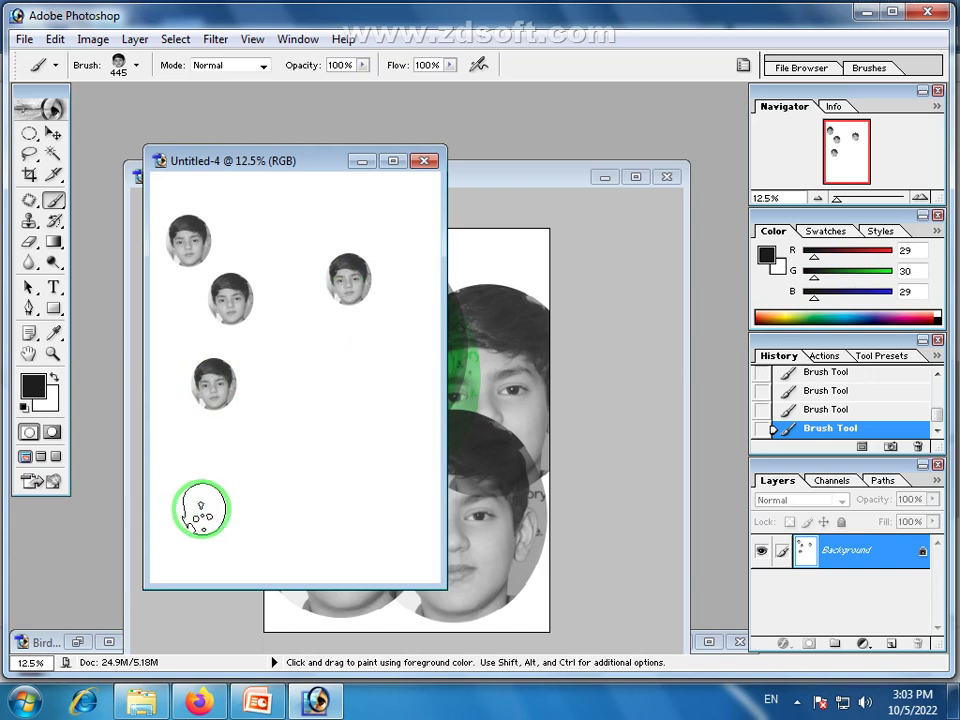
pyautogui.moveTo(203, 508); pyautogui.dragTo(355, 508)
pyautogui.moveTo(262, 455); pyautogui.dragTo(372, 432)
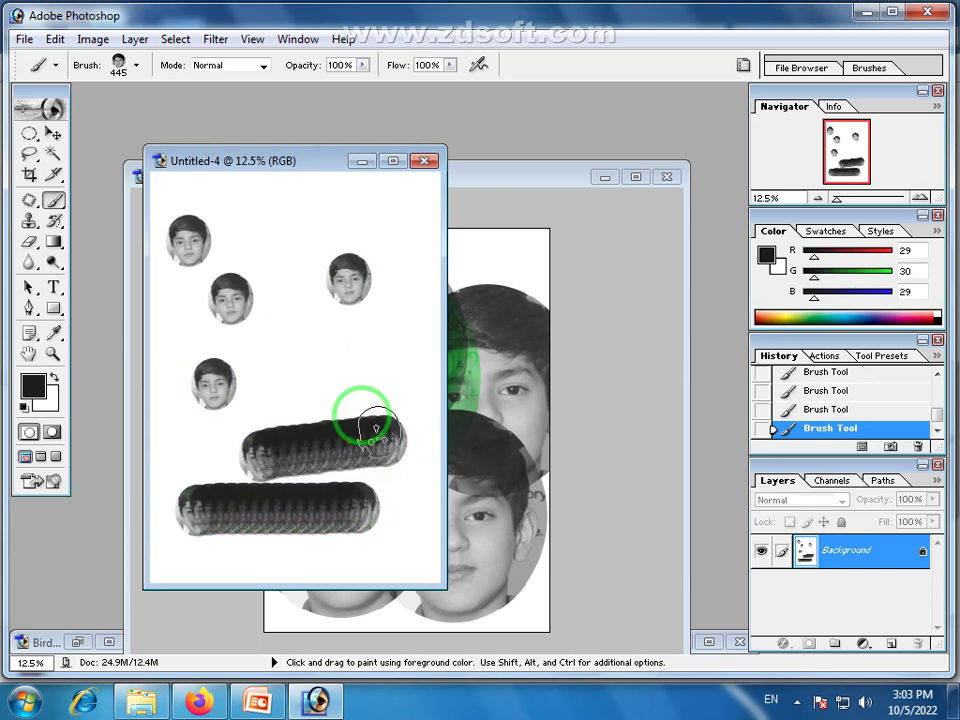
pyautogui.click(305, 337)
pyautogui.click(360, 359)
pyautogui.click(277, 386)
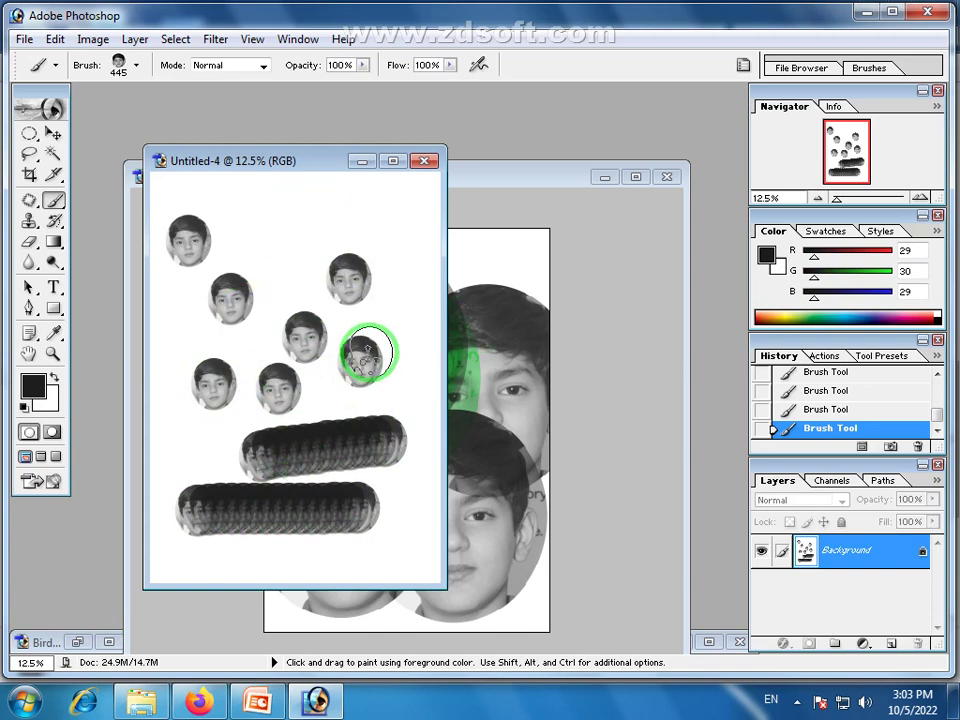
# Create another new white A4 document in RGB Color at 300 pixels/inch.
pyautogui.click(56, 40)
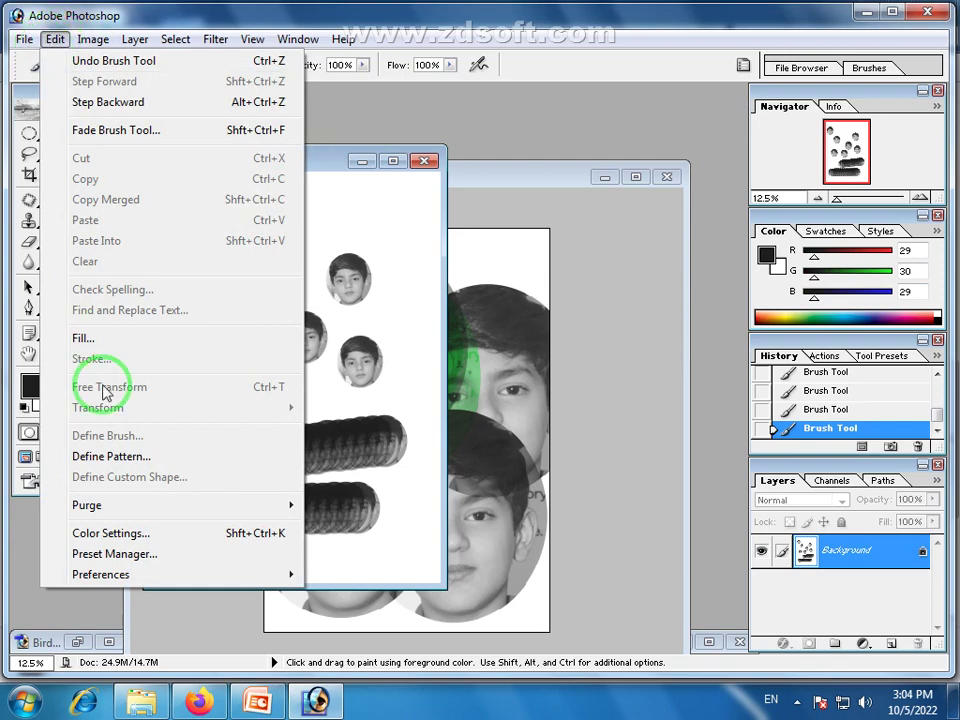
pyautogui.click(525, 188)
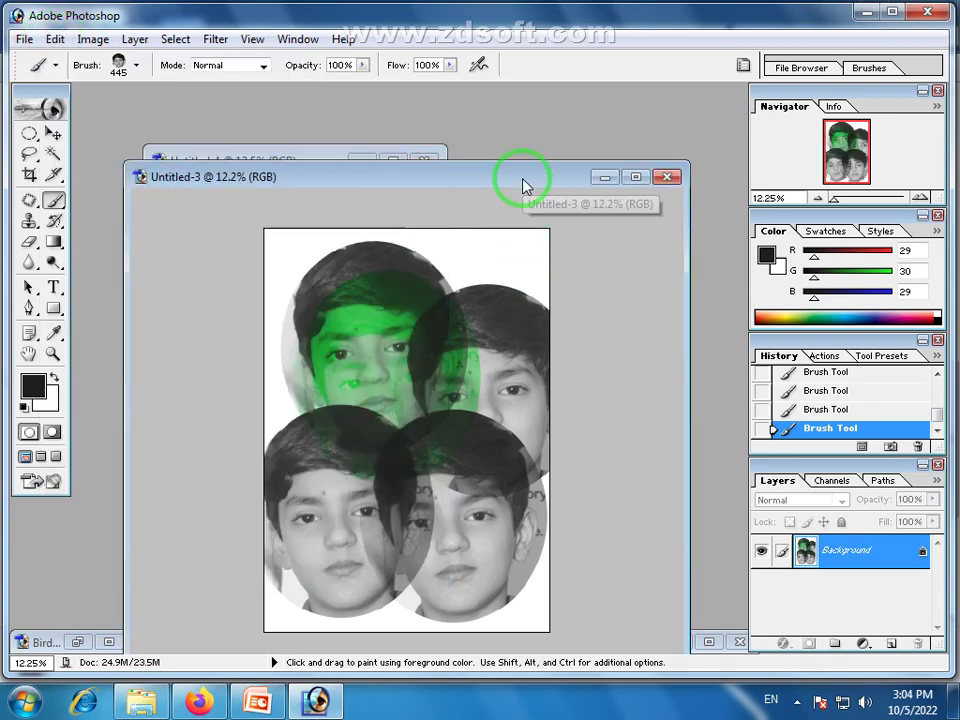
pyautogui.click(54, 40)
pyautogui.click(20, 42)
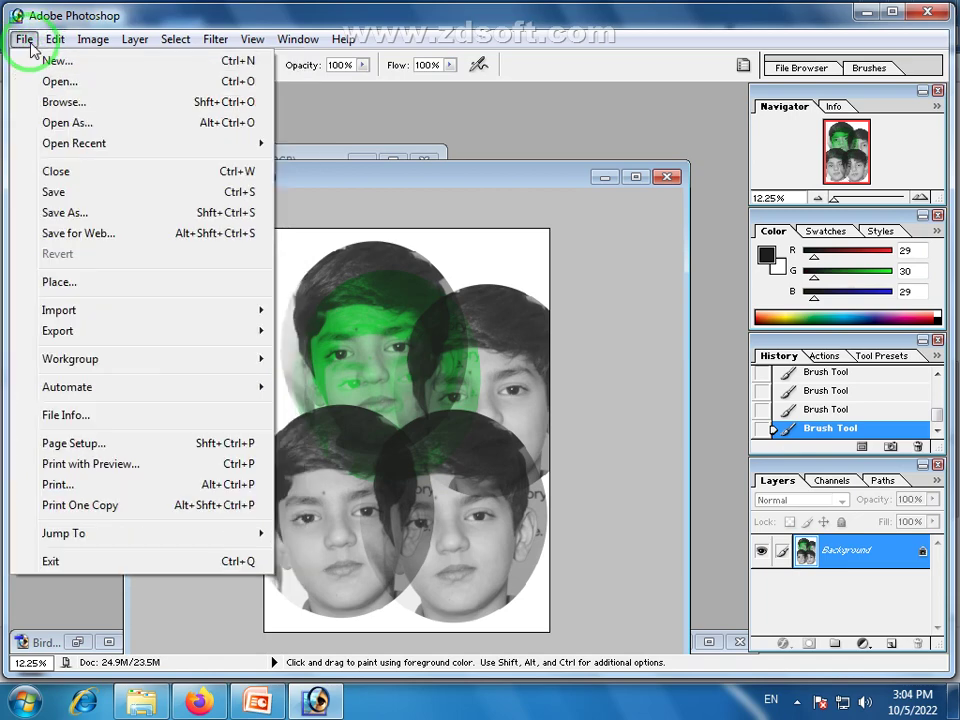
pyautogui.click(45, 60)
pyautogui.click(628, 236)
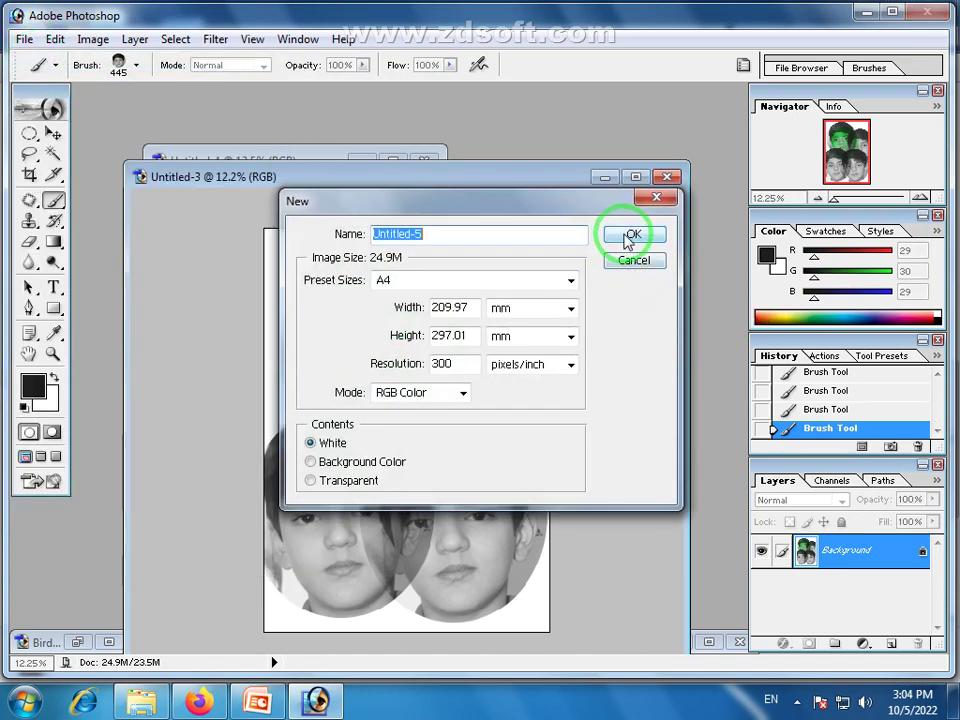
# Draw three thin, roughly horizontal lines on the blank page with the Pencil tool at 1 px in the current near-black.
pyautogui.moveTo(306, 182); pyautogui.dragTo(352, 139)
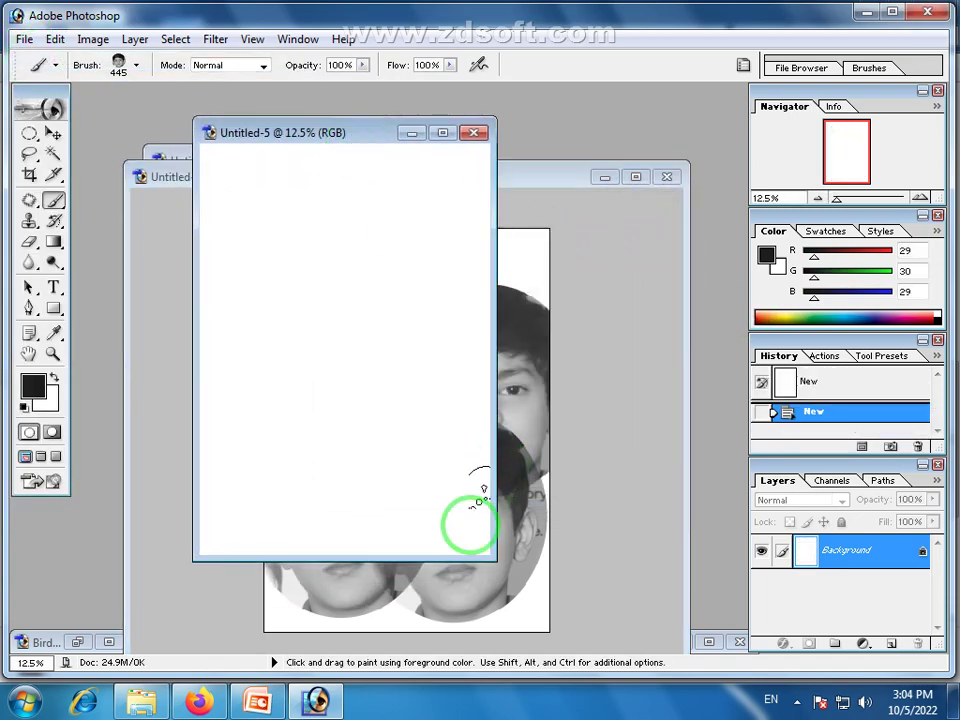
pyautogui.moveTo(491, 560); pyautogui.dragTo(665, 616)
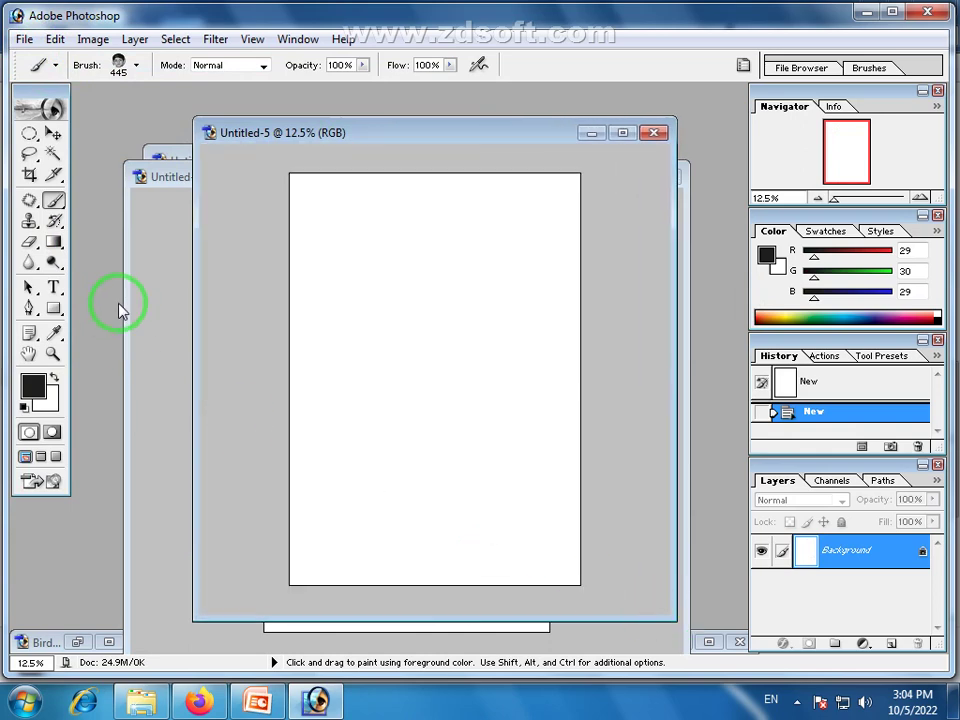
pyautogui.moveTo(834, 218); pyautogui.dragTo(846, 203)
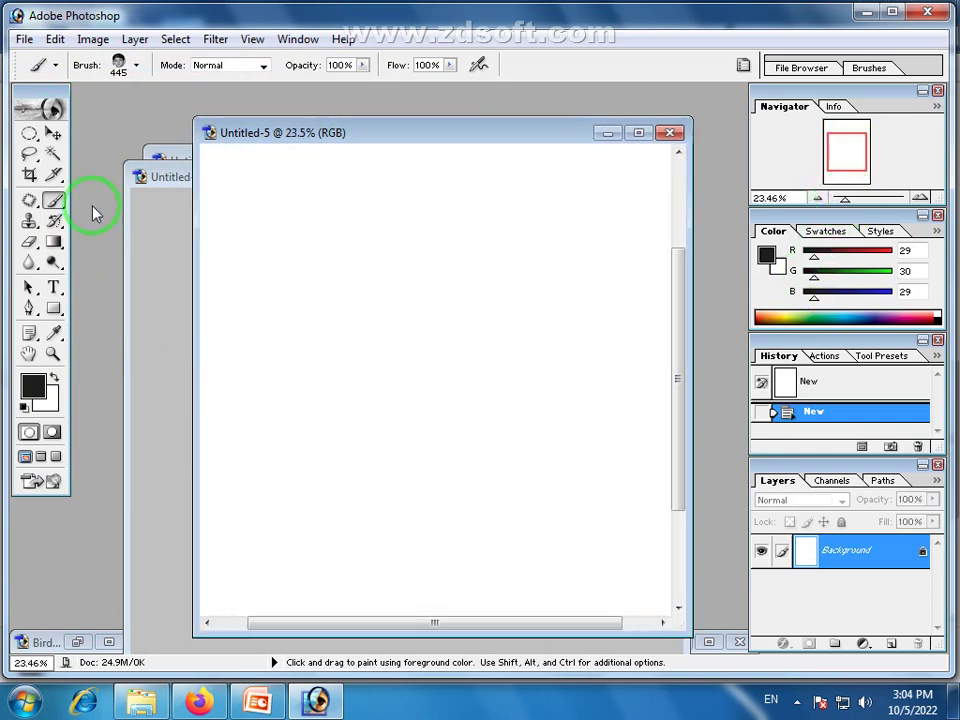
pyautogui.moveTo(57, 211)
pyautogui.mouseDown()
pyautogui.moveTo(80, 206)
pyautogui.moveTo(117, 231)
pyautogui.moveTo(135, 222)
pyautogui.mouseUp()
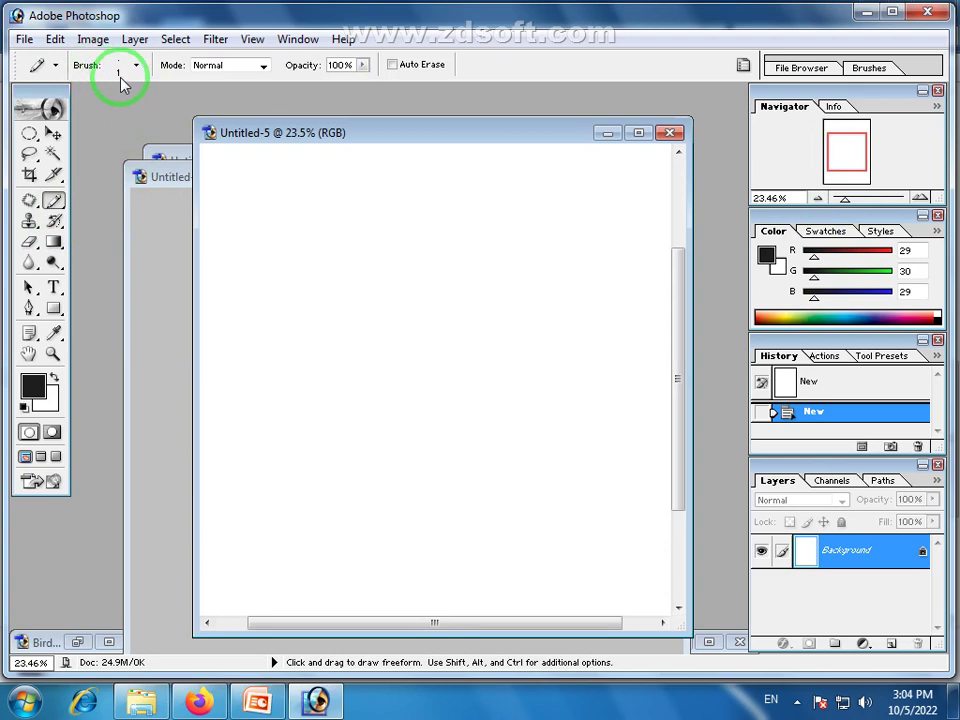
pyautogui.moveTo(375, 238)
pyautogui.mouseDown()
pyautogui.moveTo(305, 272)
pyautogui.moveTo(465, 280)
pyautogui.mouseUp()
pyautogui.moveTo(318, 325); pyautogui.dragTo(490, 314)
pyautogui.moveTo(332, 375); pyautogui.dragTo(540, 365)
# Set the foreground colour to black (R 0, G 3, B 1) and draw a fourth 1 px pencil line below the others.
pyautogui.click(40, 384)
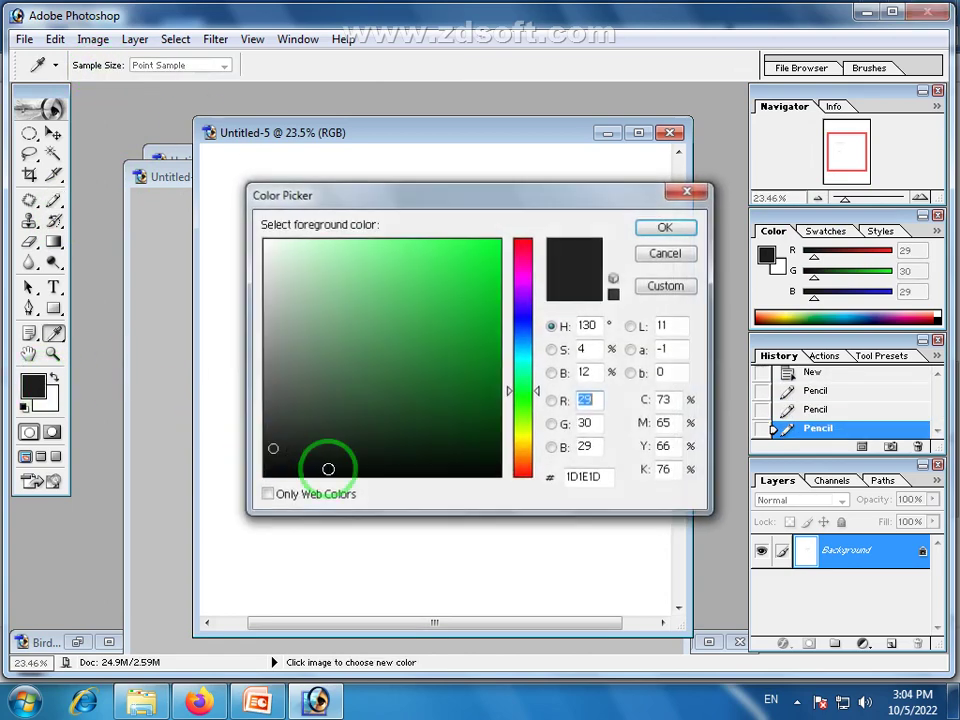
pyautogui.click(496, 472)
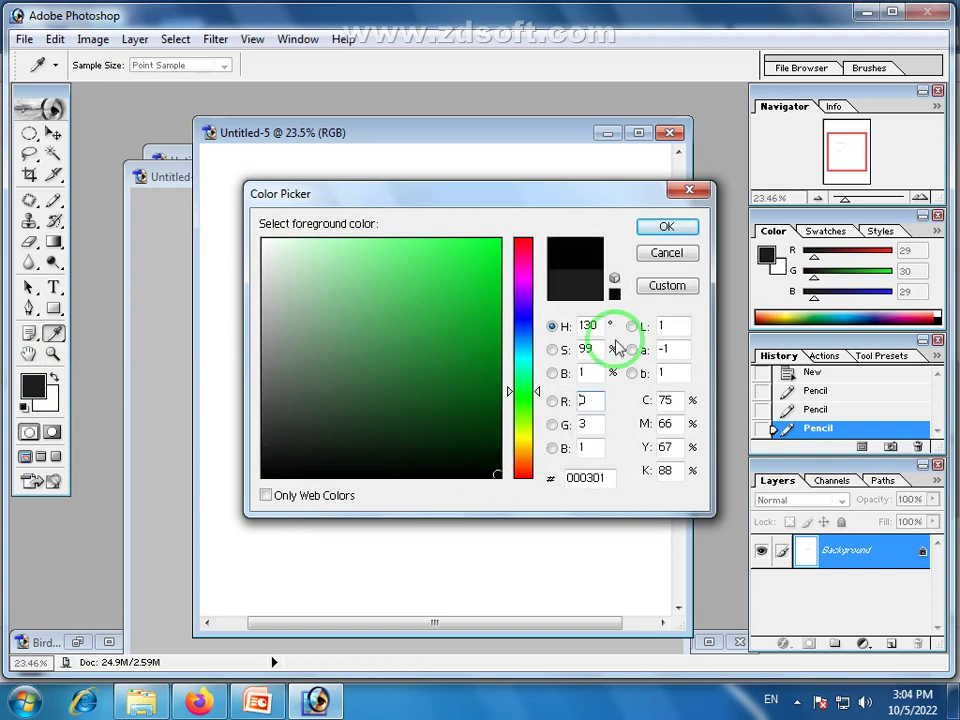
pyautogui.click(667, 228)
pyautogui.moveTo(315, 434); pyautogui.dragTo(532, 417)
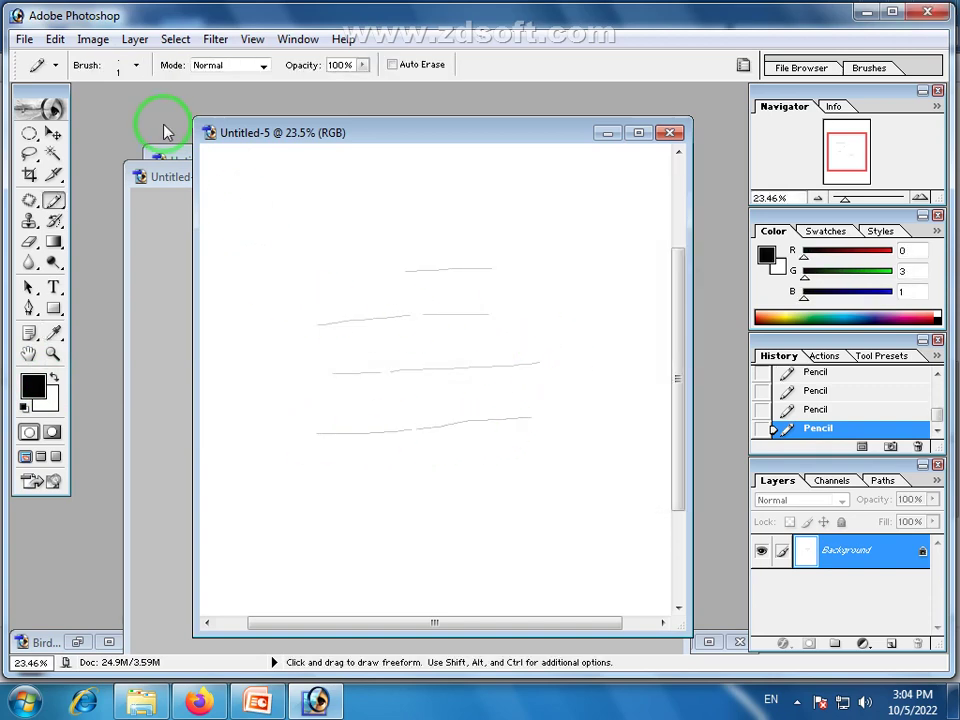
# Set the pencil's master diameter to 67 px and draw five thick, roughly horizontal black lines among the thin ones.
pyautogui.click(137, 65)
pyautogui.moveTo(26, 118); pyautogui.dragTo(75, 118)
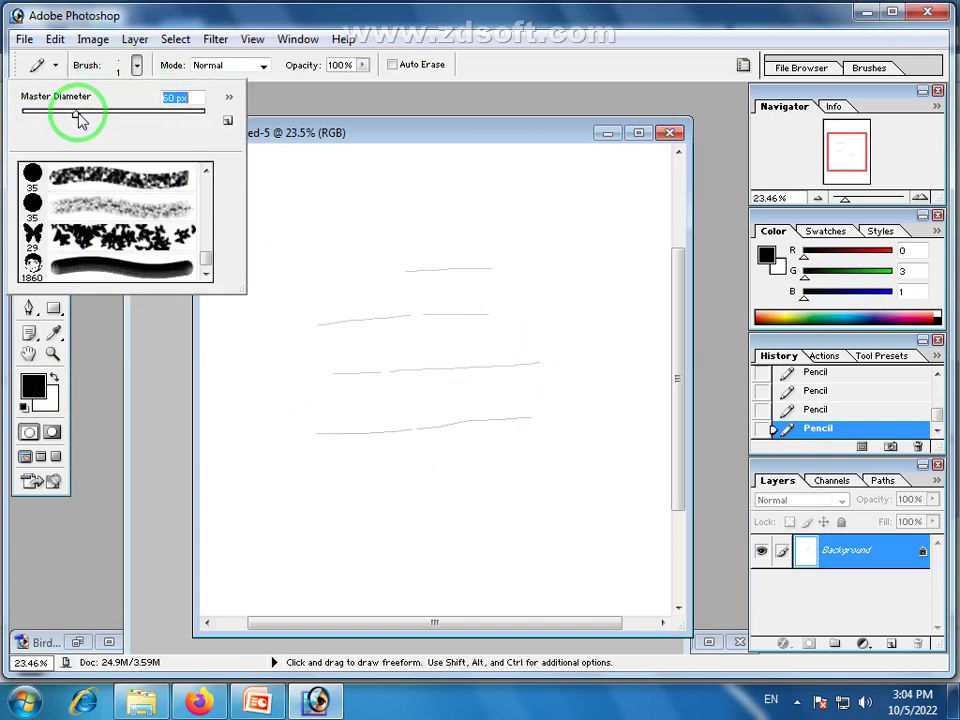
pyautogui.moveTo(321, 497); pyautogui.dragTo(520, 488)
pyautogui.moveTo(360, 538); pyautogui.dragTo(546, 536)
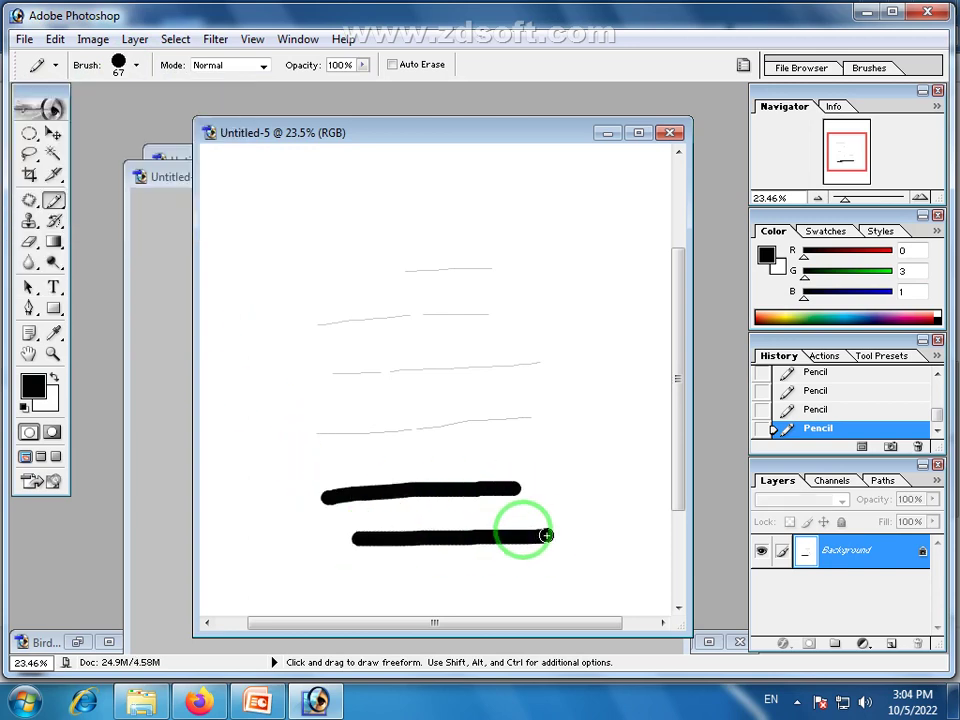
pyautogui.moveTo(296, 388); pyautogui.dragTo(491, 388)
pyautogui.moveTo(300, 336); pyautogui.dragTo(551, 336)
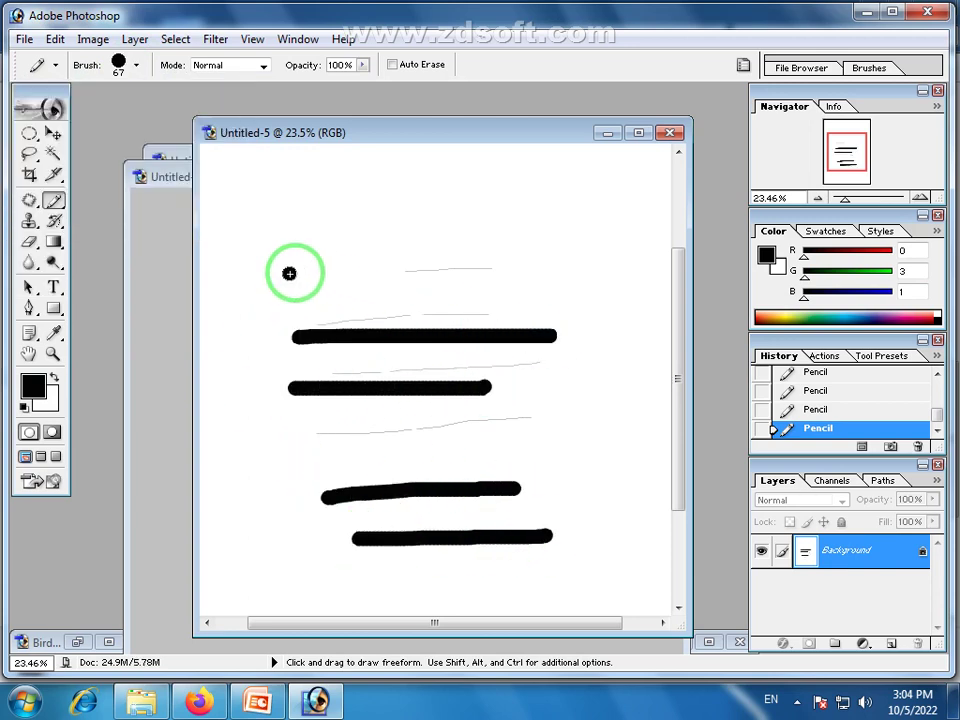
pyautogui.moveTo(289, 272); pyautogui.dragTo(493, 253)
# Reduce the pencil's master diameter to 22 px, then add a dot near the page's upper part and four medium-thick horizontal lines.
pyautogui.moveTo(52, 212)
pyautogui.mouseDown()
pyautogui.moveTo(45, 204)
pyautogui.moveTo(96, 221)
pyautogui.mouseUp()
pyautogui.click(137, 65)
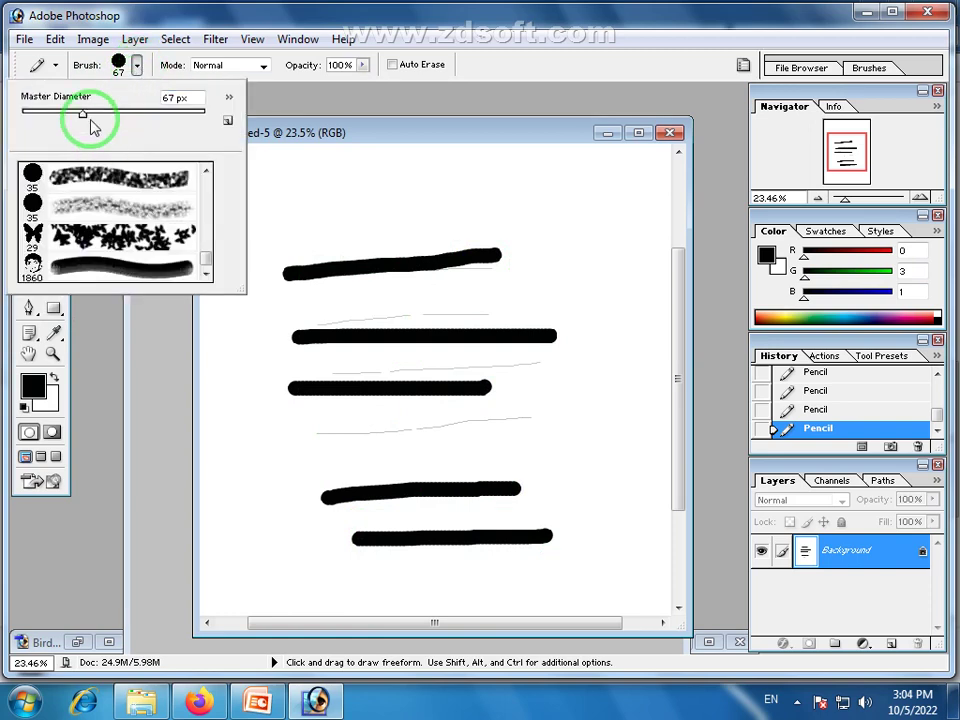
pyautogui.moveTo(83, 112); pyautogui.dragTo(41, 112)
pyautogui.click(329, 188)
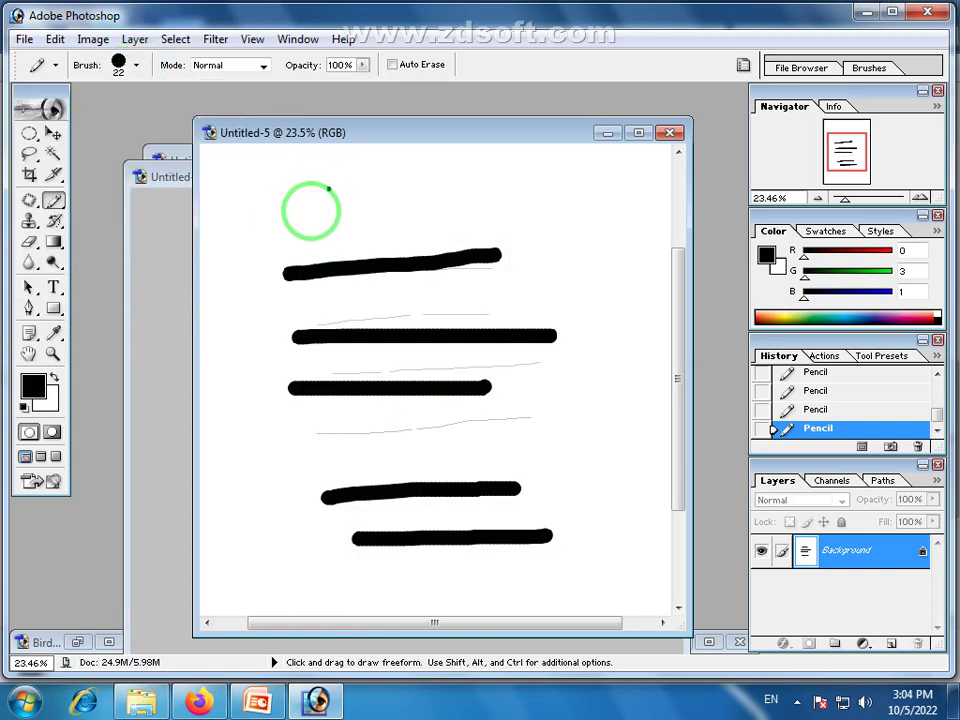
pyautogui.moveTo(285, 220); pyautogui.dragTo(513, 215)
pyautogui.moveTo(292, 315); pyautogui.dragTo(573, 295)
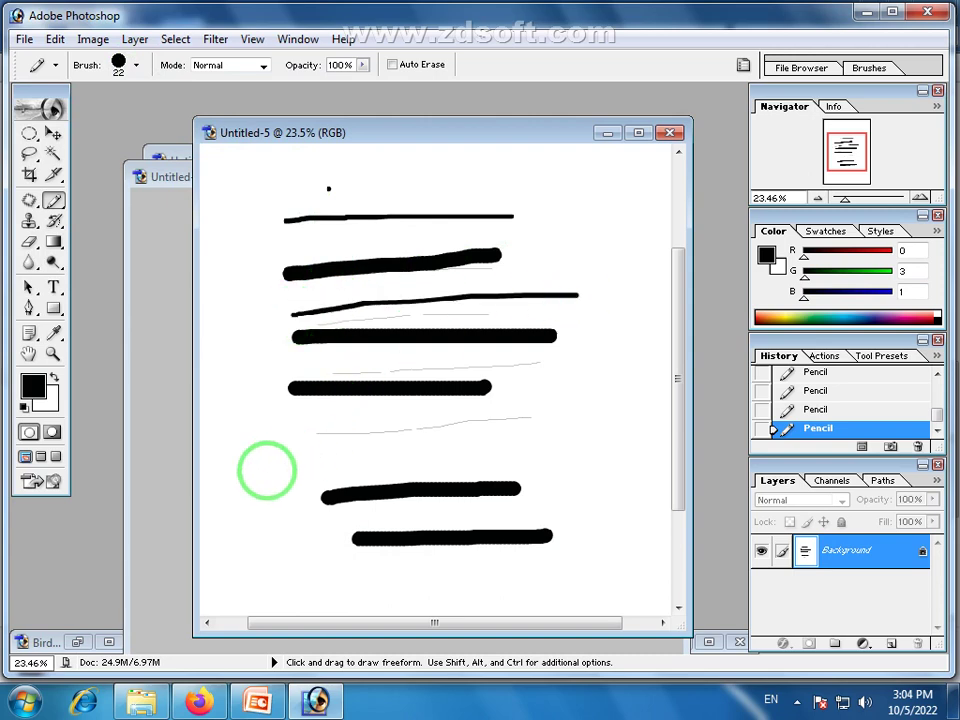
pyautogui.moveTo(263, 469); pyautogui.dragTo(553, 460)
pyautogui.moveTo(289, 427); pyautogui.dragTo(510, 419)
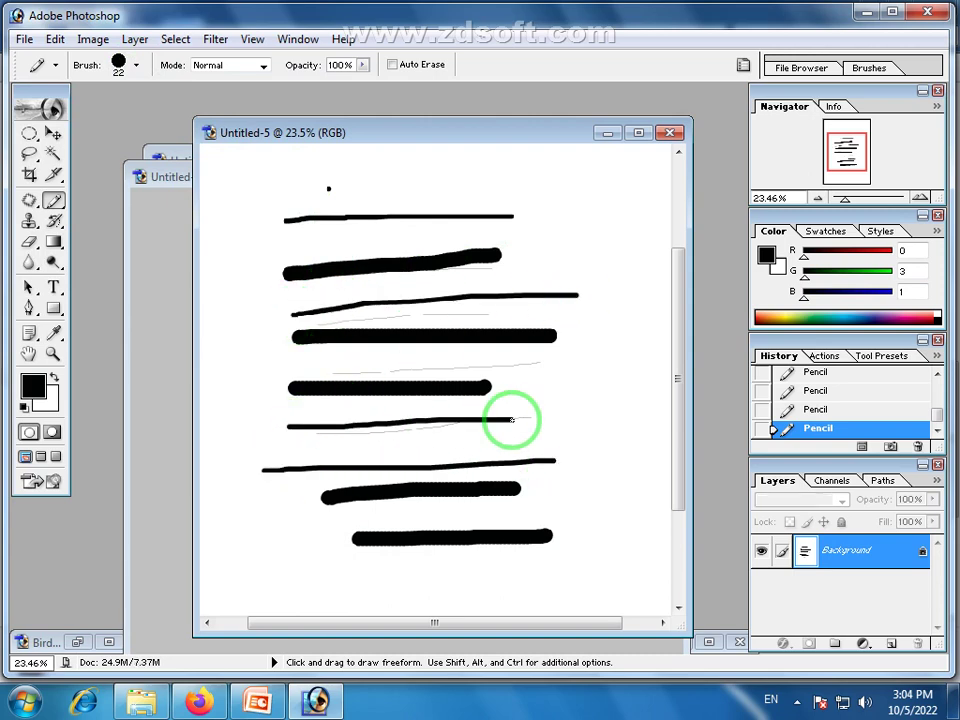
# Switch to the Healing Brush and look at the retouching tools grouped with it.
pyautogui.rightClick(36, 206)
pyautogui.click(62, 210)
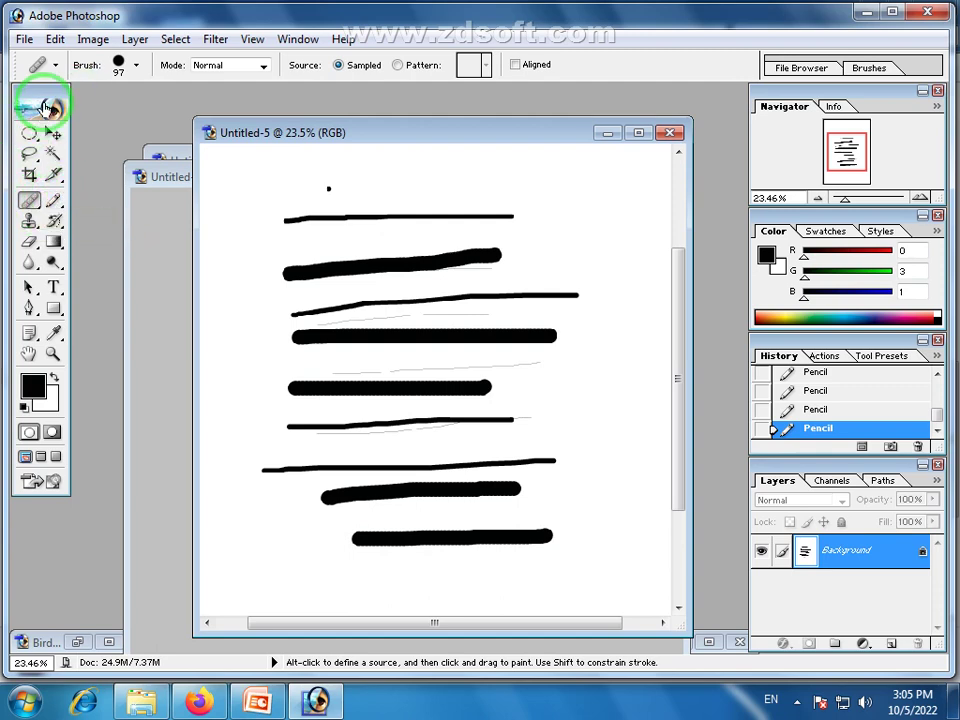
pyautogui.click(38, 205)
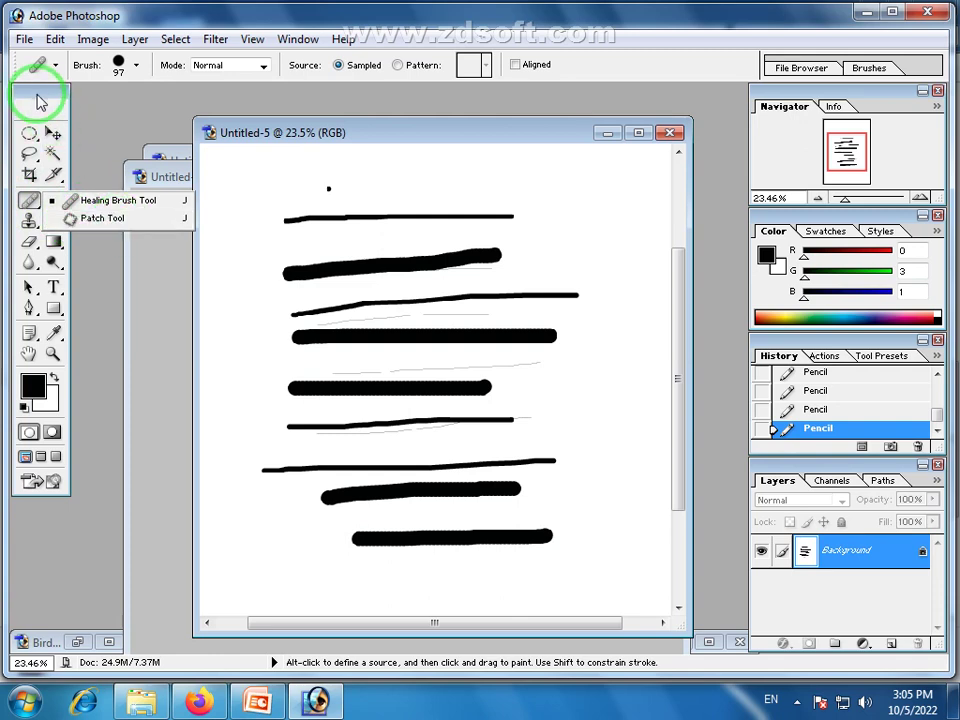
pyautogui.click(40, 101)
# Return to the Brush tool with the 445 px face brush and stamp two black faces beside the right ends of the pencil lines.
pyautogui.click(53, 200)
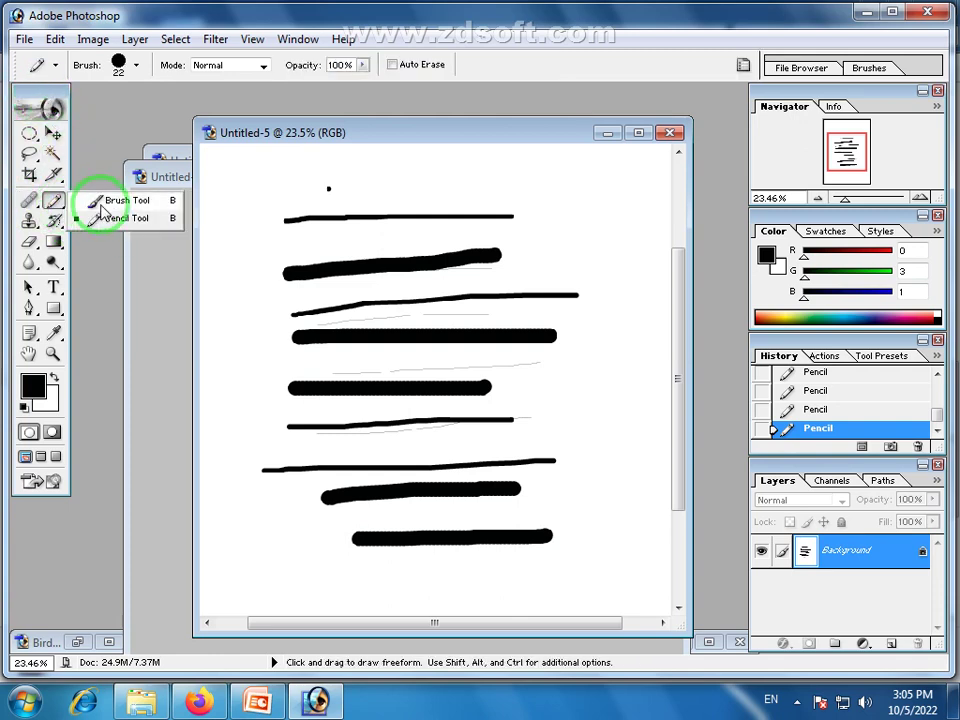
pyautogui.click(100, 203)
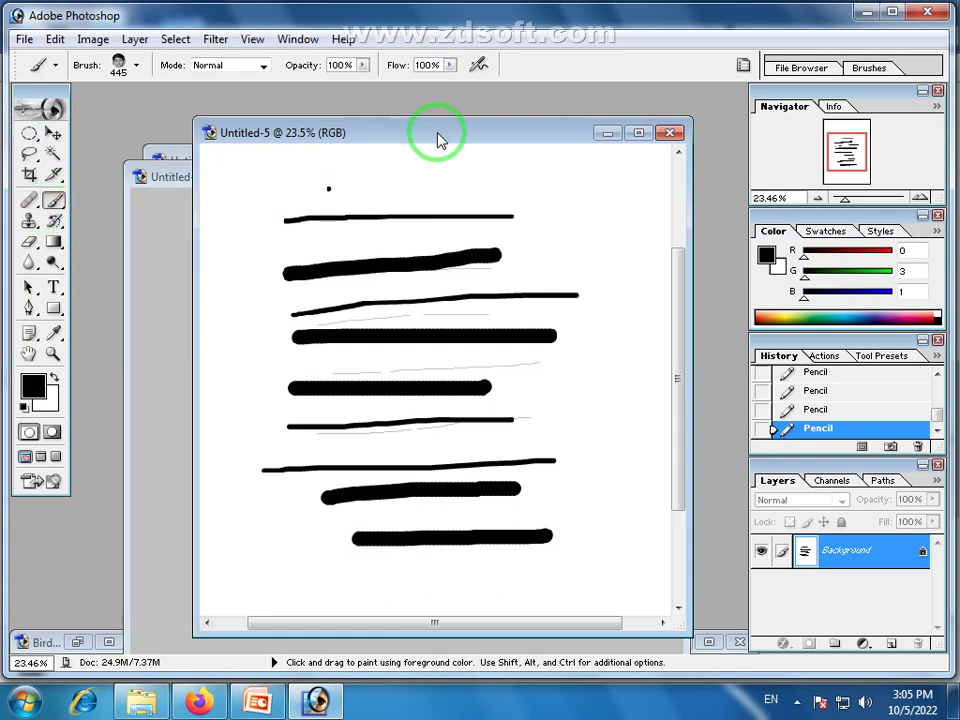
pyautogui.moveTo(435, 133); pyautogui.dragTo(387, 128)
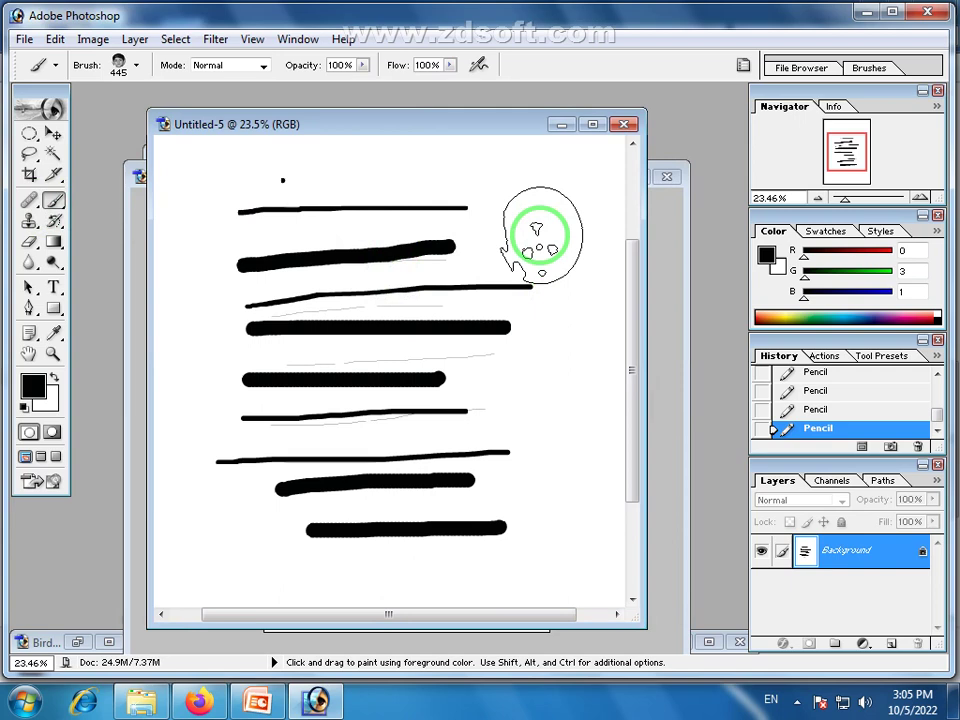
pyautogui.click(550, 211)
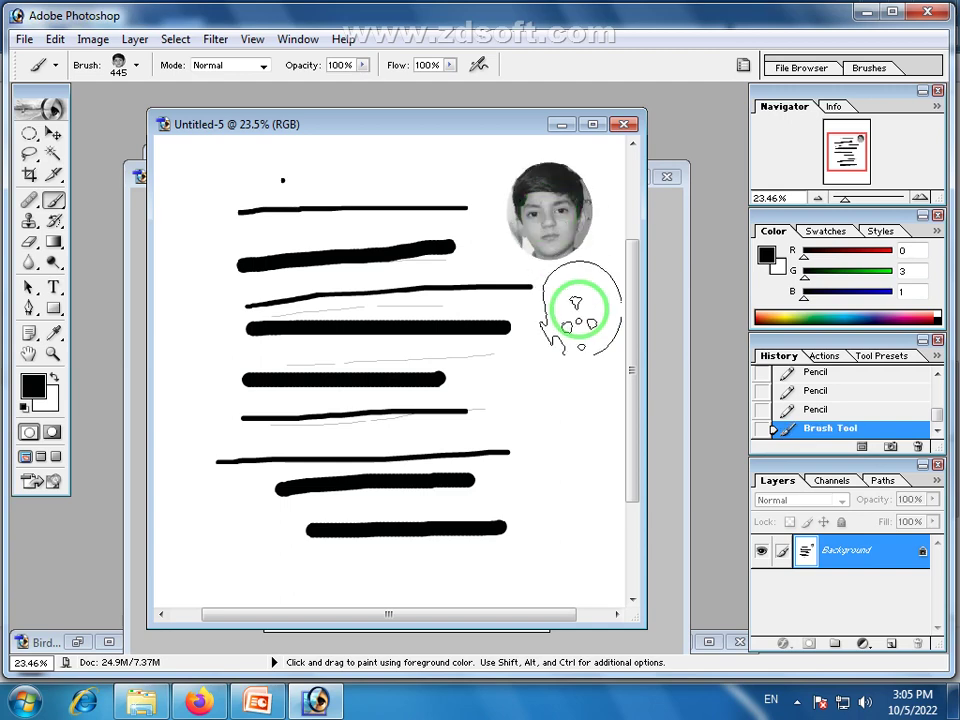
pyautogui.click(565, 383)
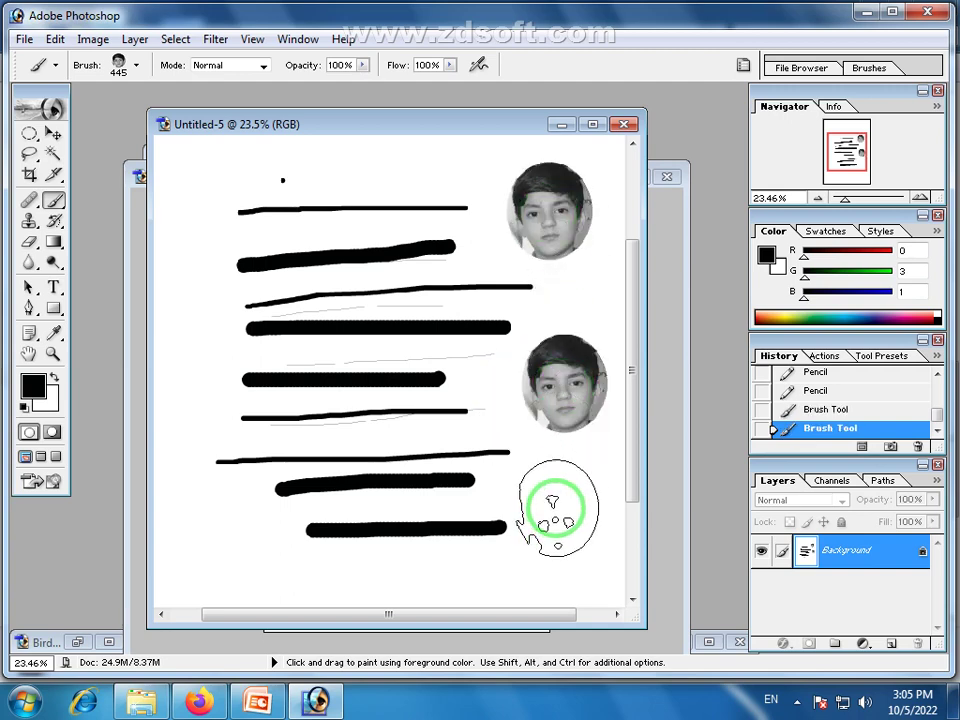